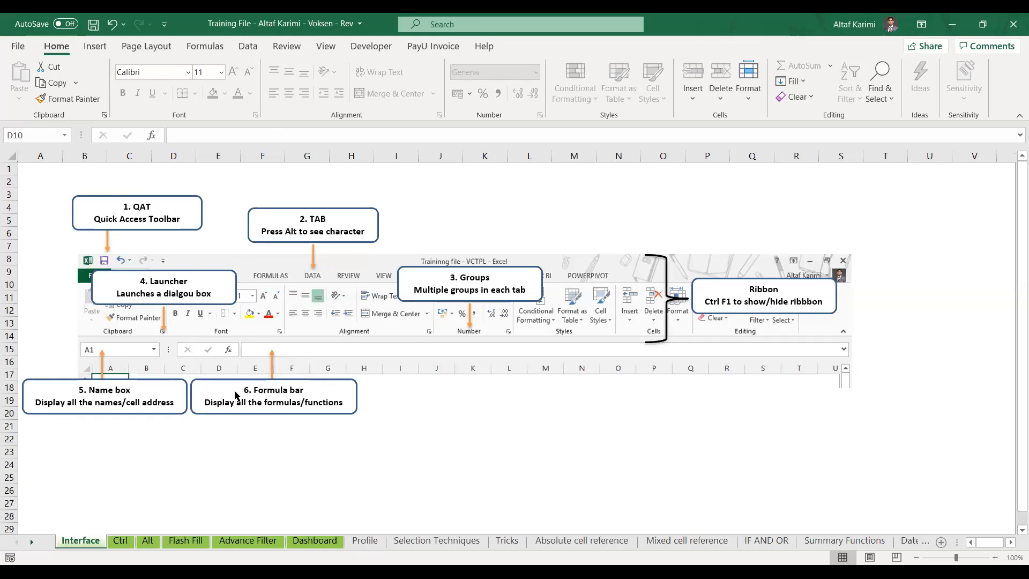
Switch to the Ctrl sheet with the employee table and save the workbook
left_click(123, 540)
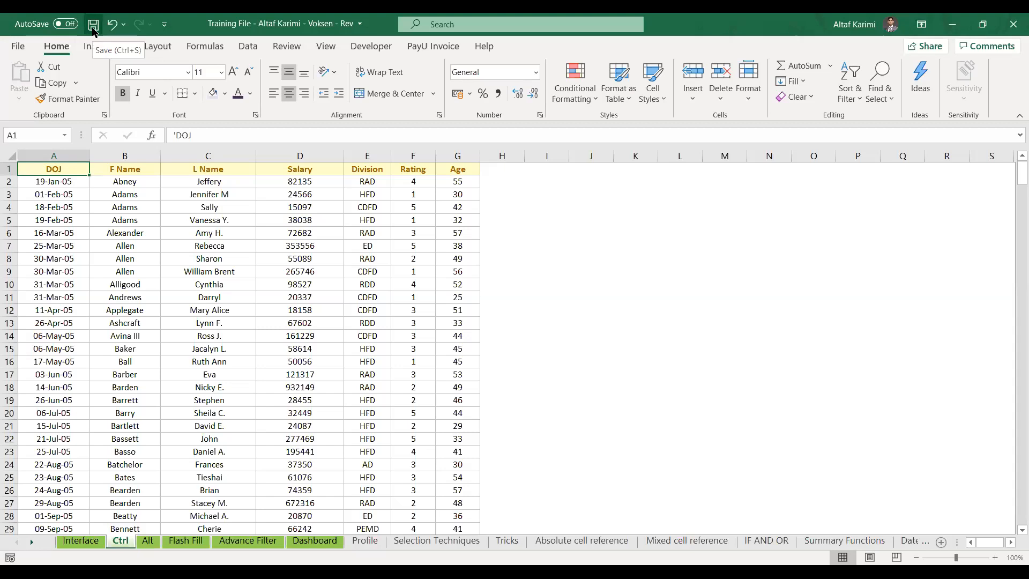
key("ctrl+s")
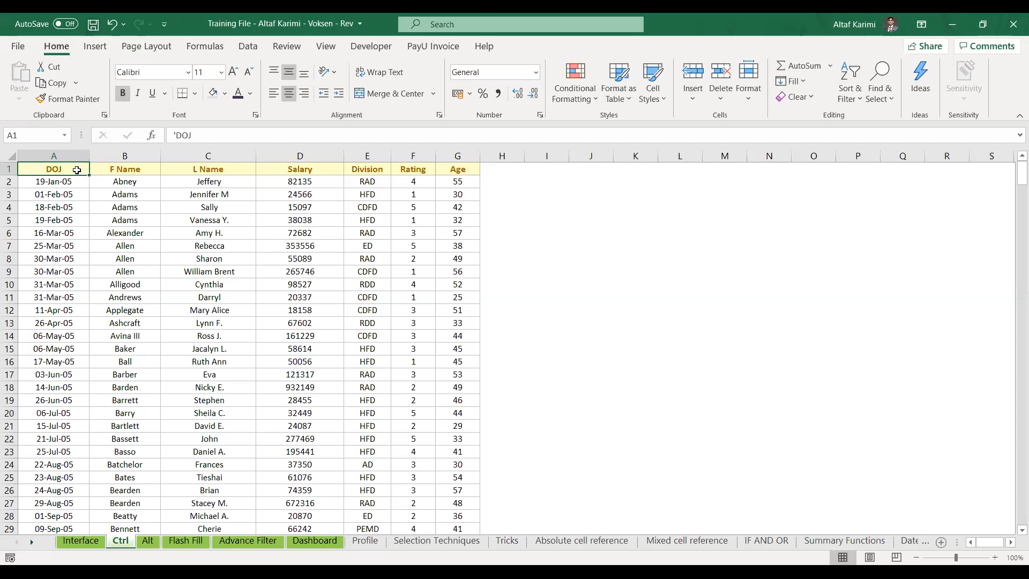
Copy the Age column into column H and clear the contents, keeping the header formatting
left_click(385, 172)
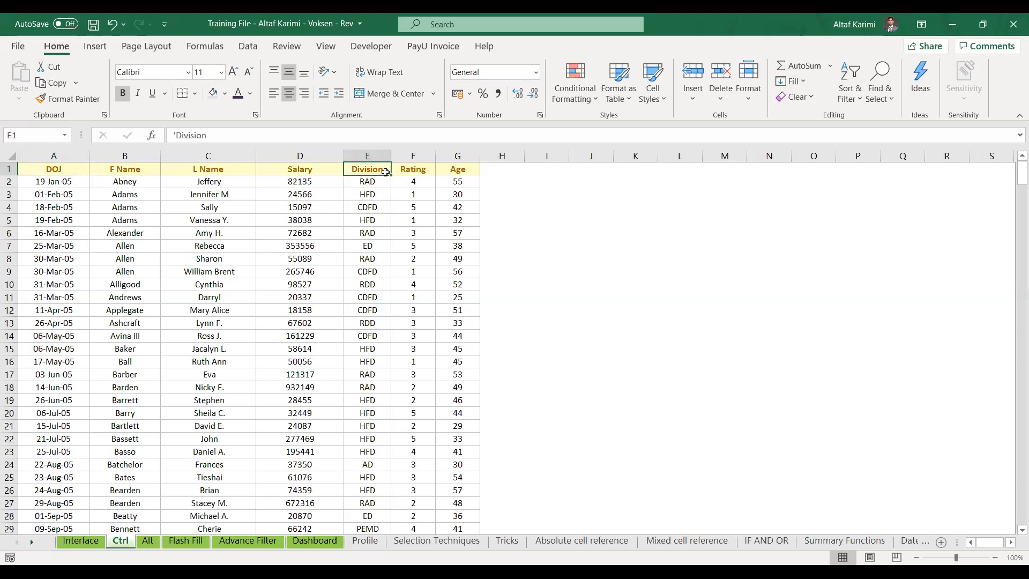
left_click(532, 172)
left_click(508, 172)
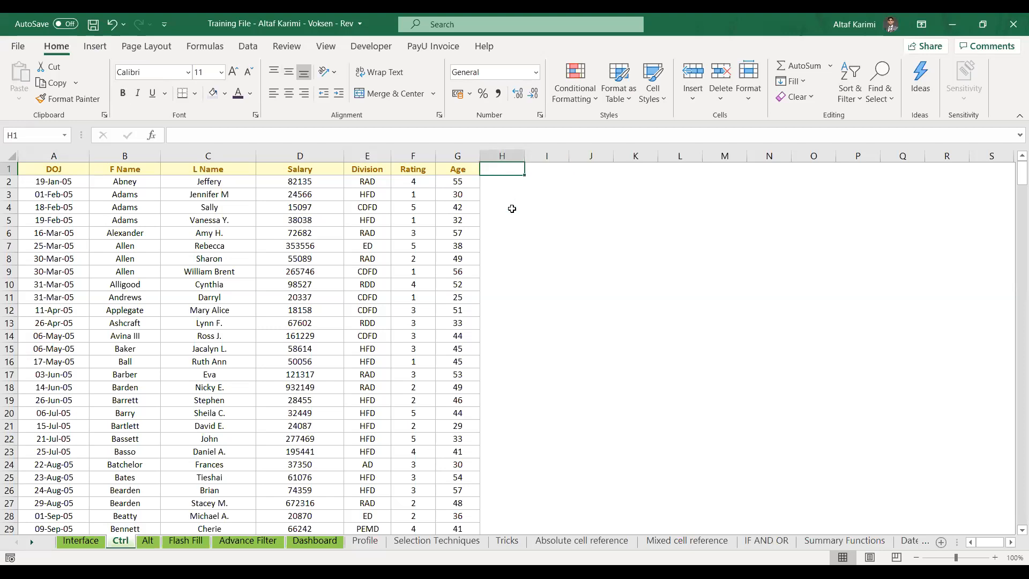
key("Left")
key("ctrl+shift+Down")
key("ctrl+c")
key("ctrl+Up")
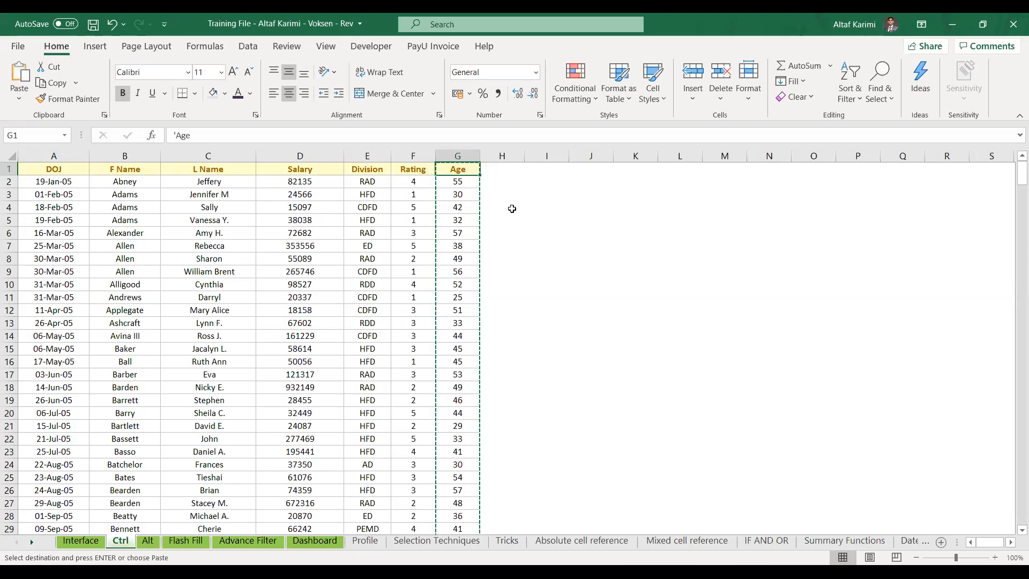
key("Right")
key("ctrl+v")
key("Delete")
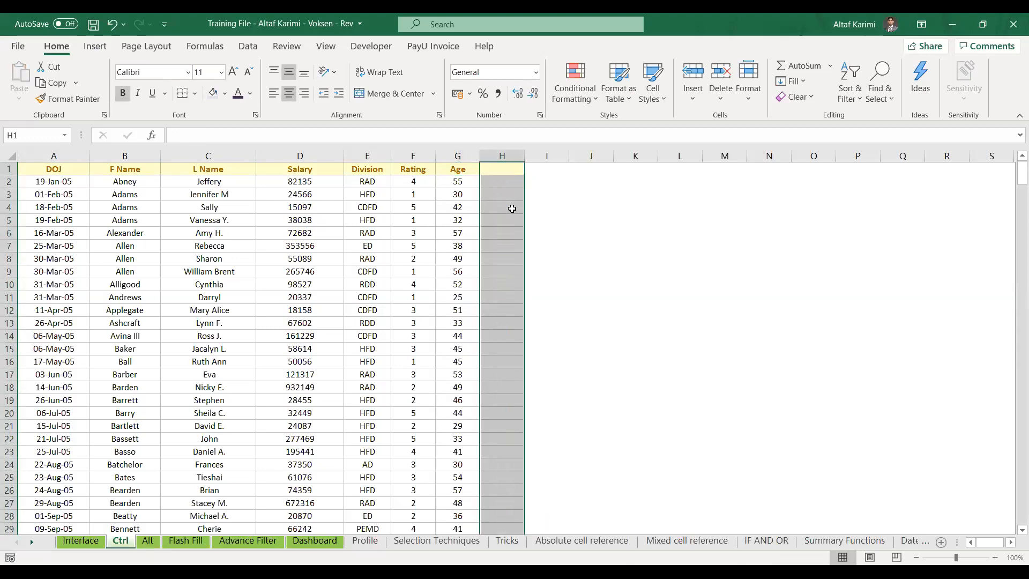
key("ctrl+Up")
Enter the header 'Email' in H1 and widen column H for addresses
type("Email")
key("Return")
left_click_drag(524, 155, 642, 155)
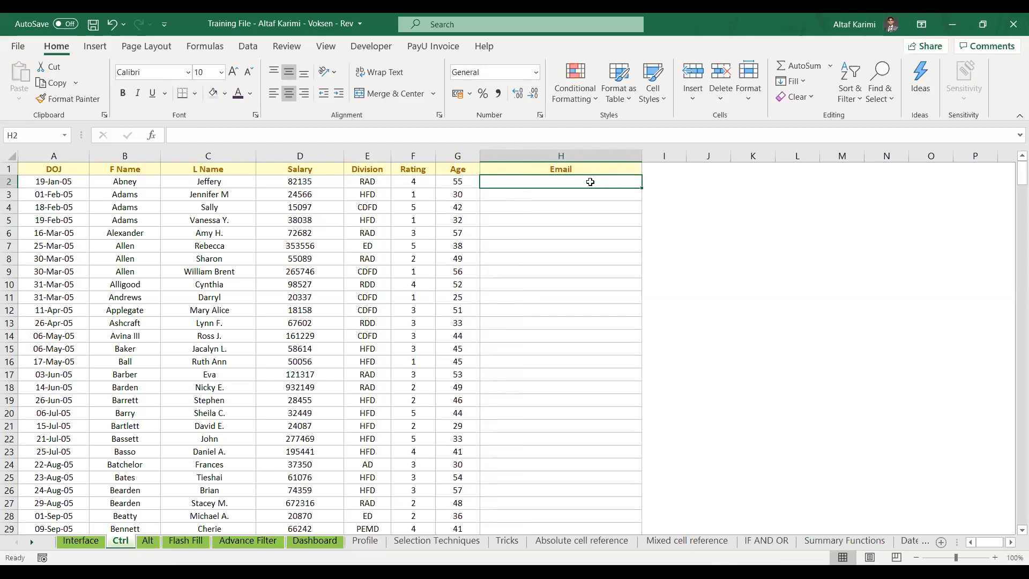
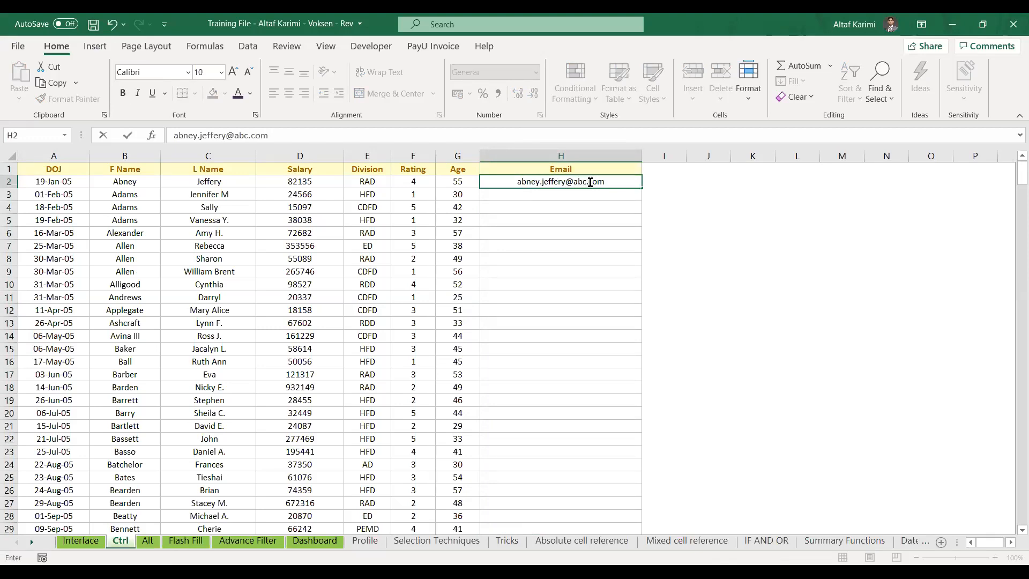
Enter the first employee's e-mail address in H2 so it becomes a hyperlink, then reselect H2
key("Return")
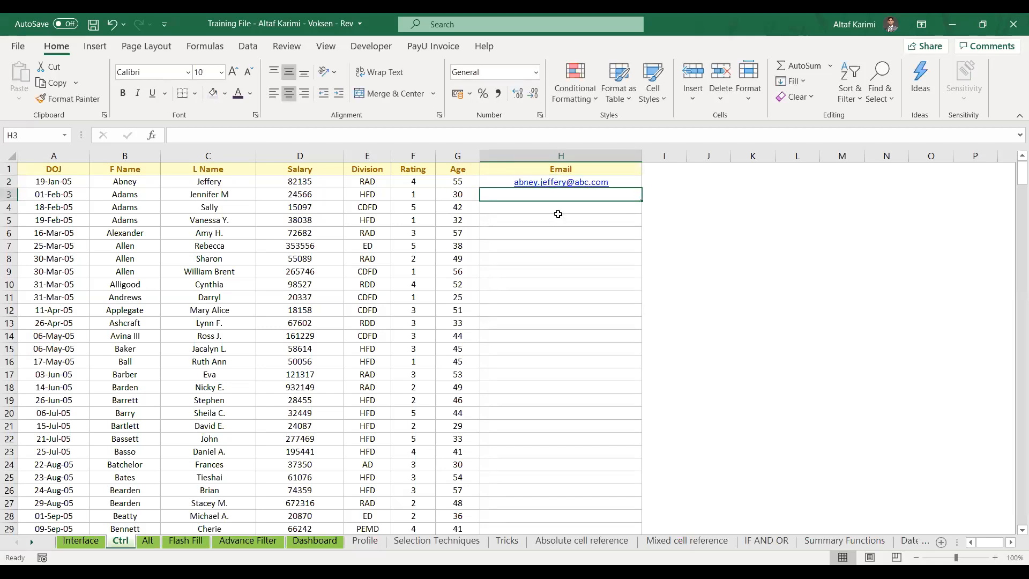
key("Up")
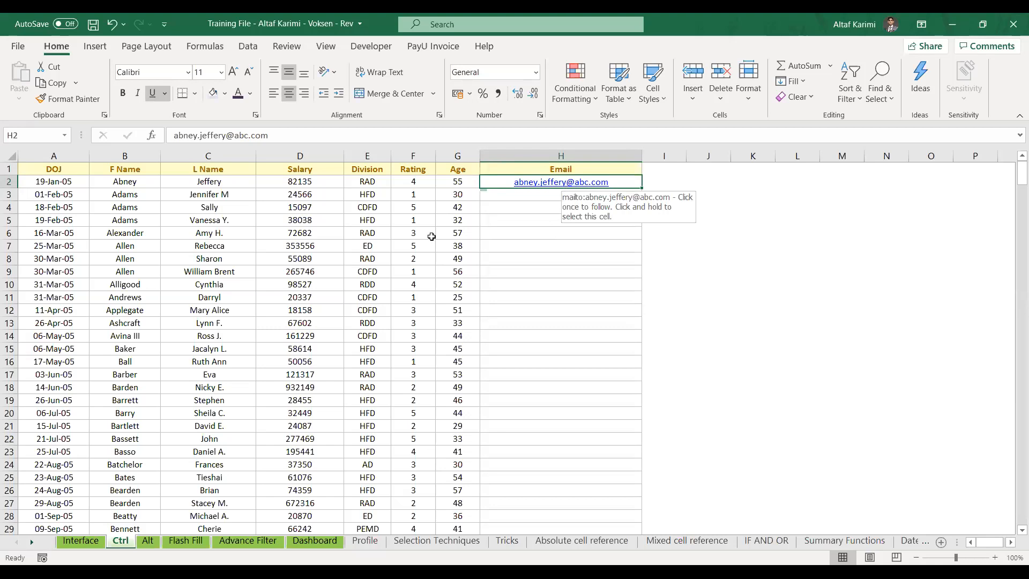
right_click(528, 188)
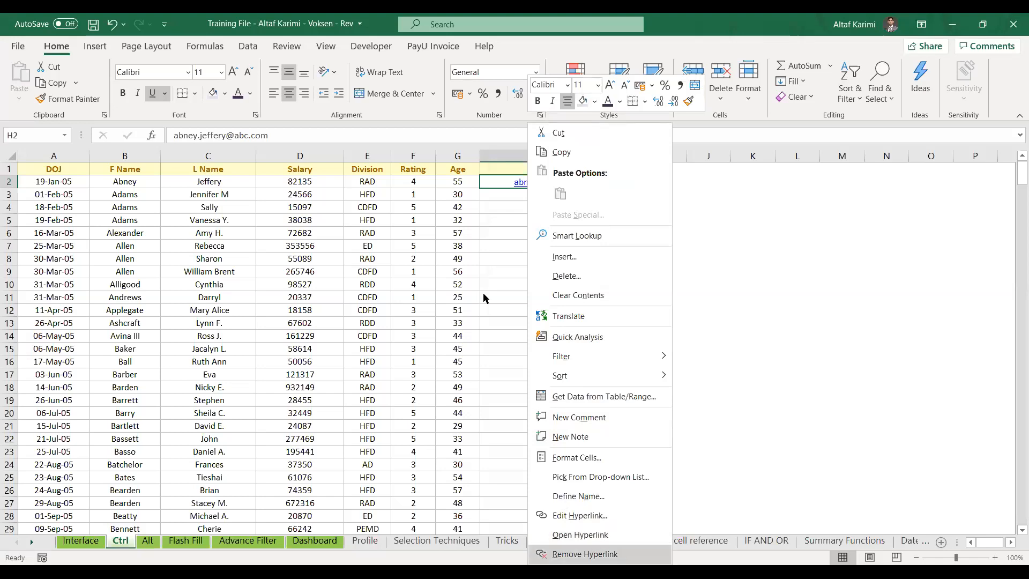
key("Escape")
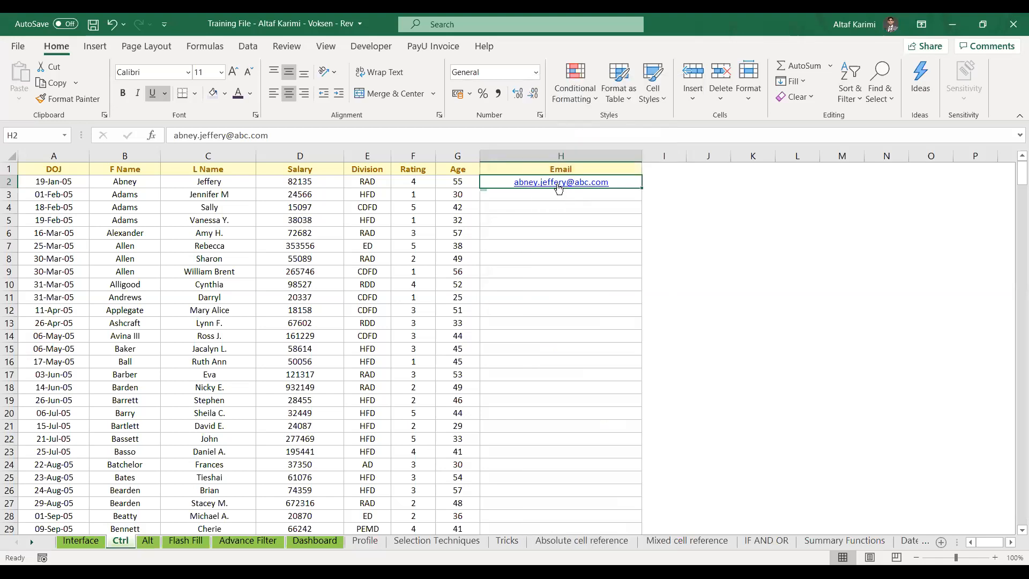
left_click(444, 231)
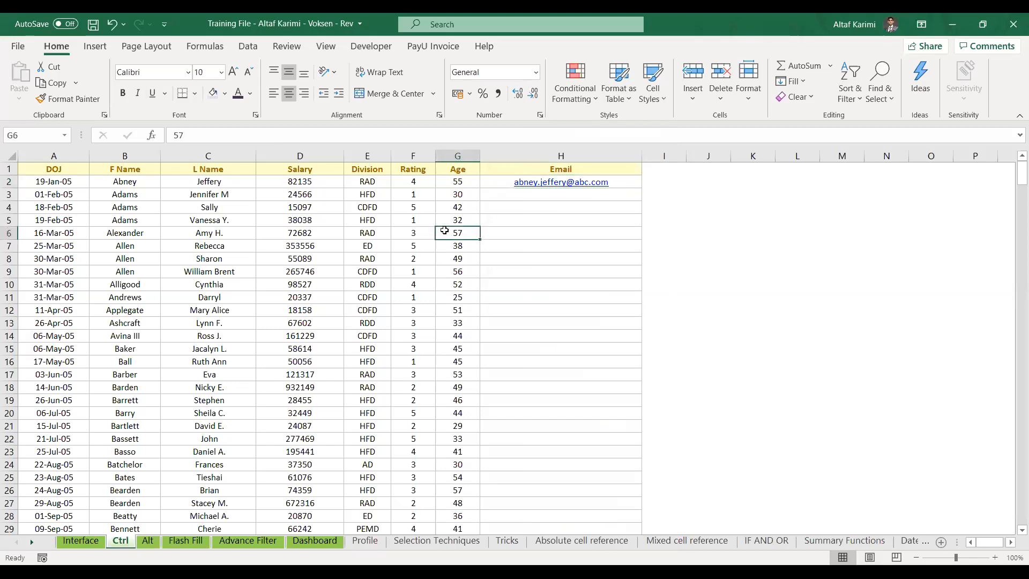
left_click(487, 182)
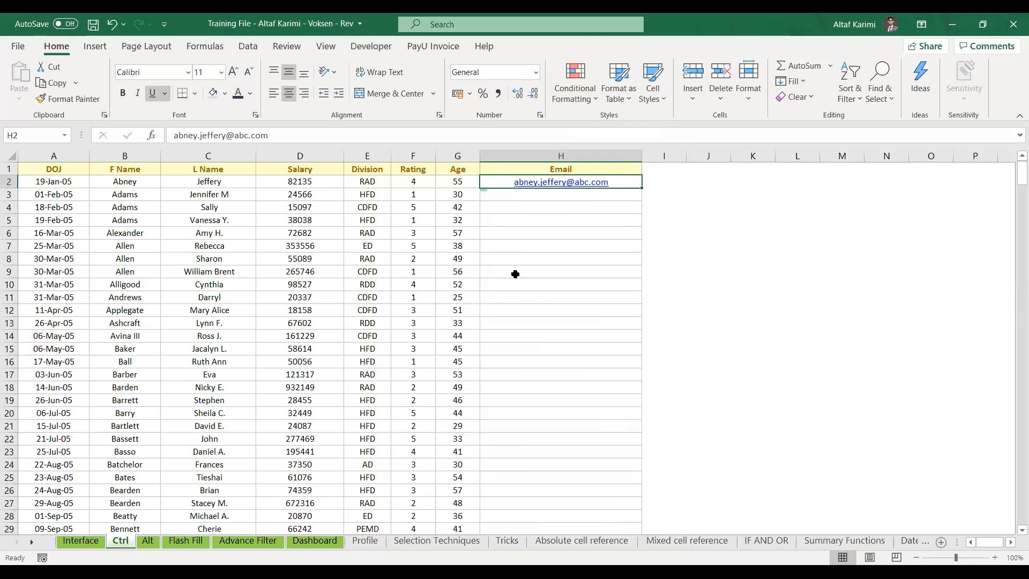
right_click(537, 187)
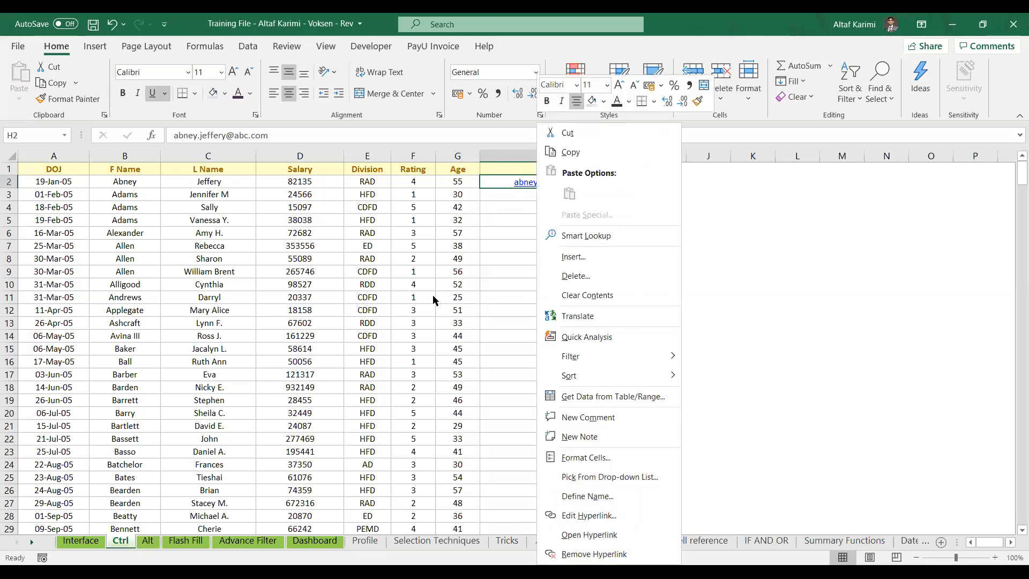
key("Escape")
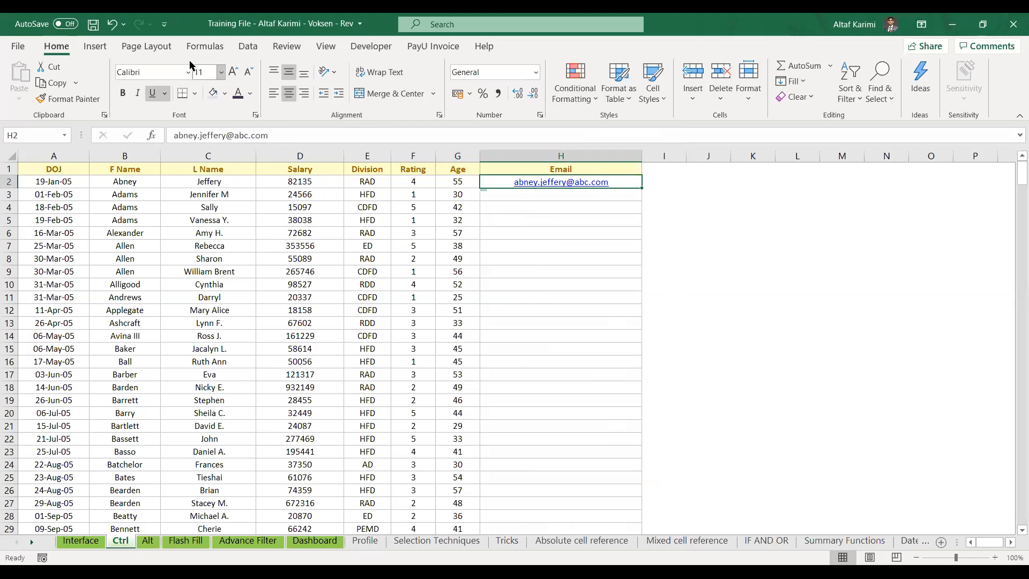
Open the Quick Access Toolbar page of Excel Options through More Commands
left_click(108, 52)
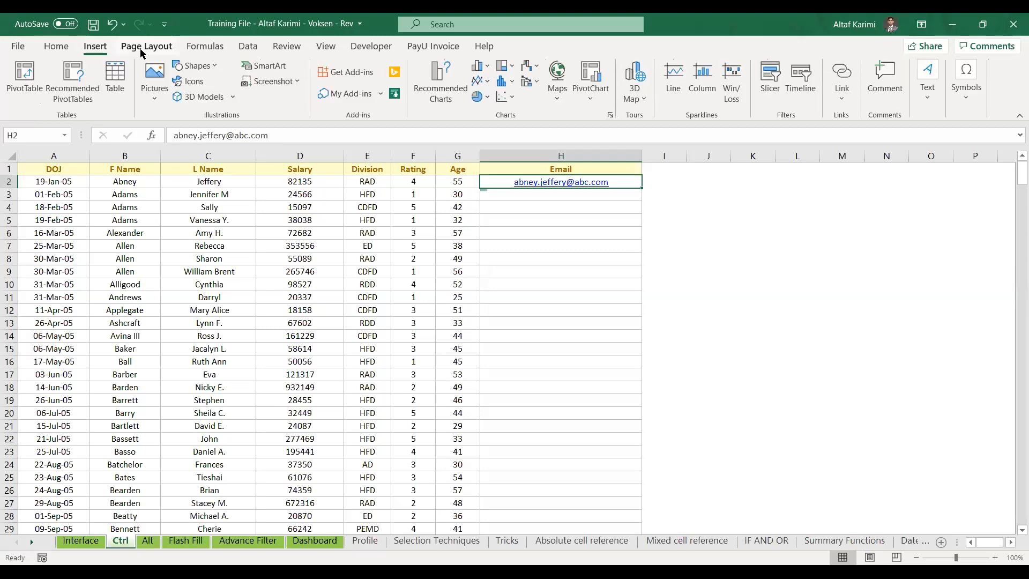
left_click(208, 50)
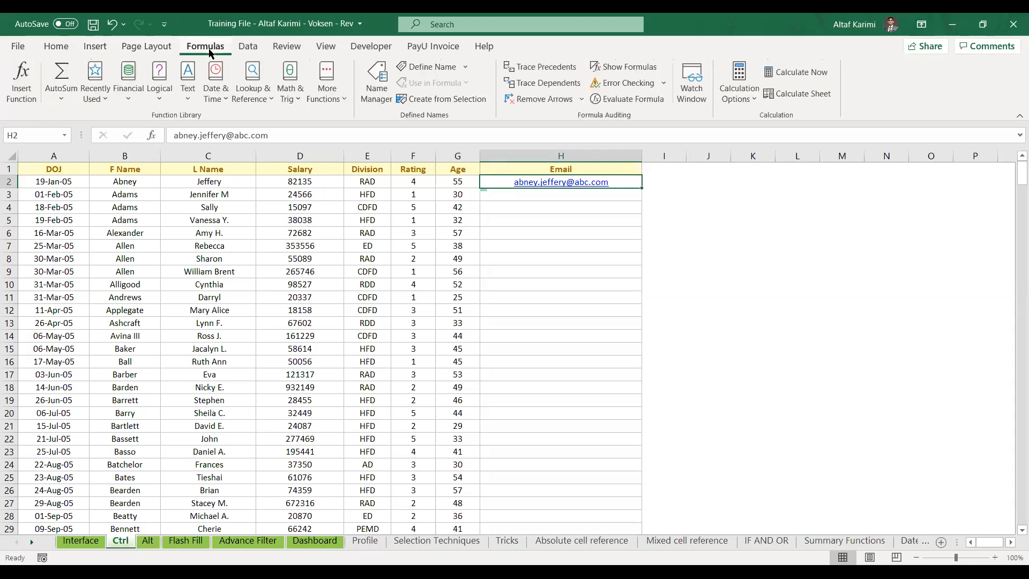
left_click(57, 47)
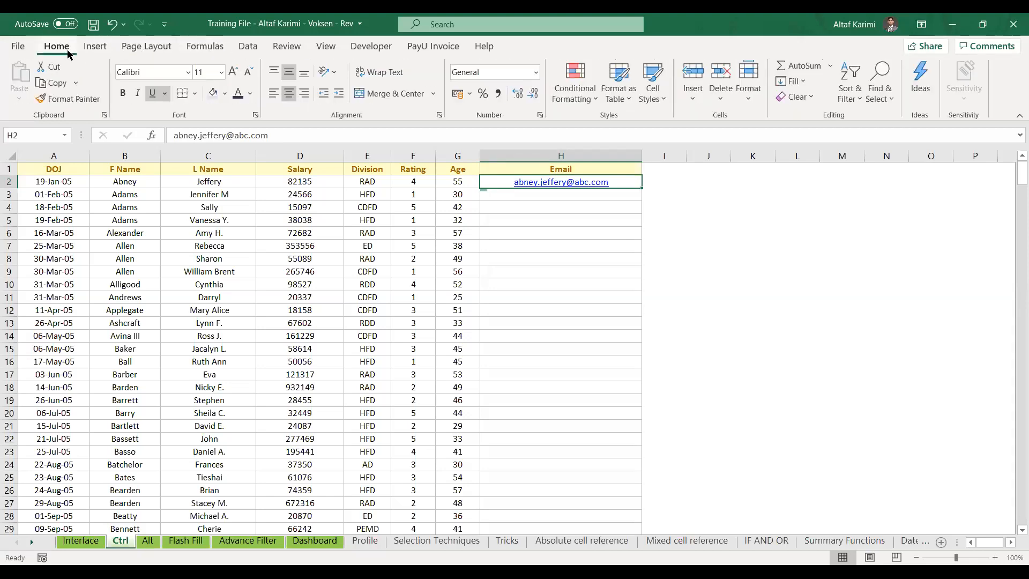
left_click(164, 27)
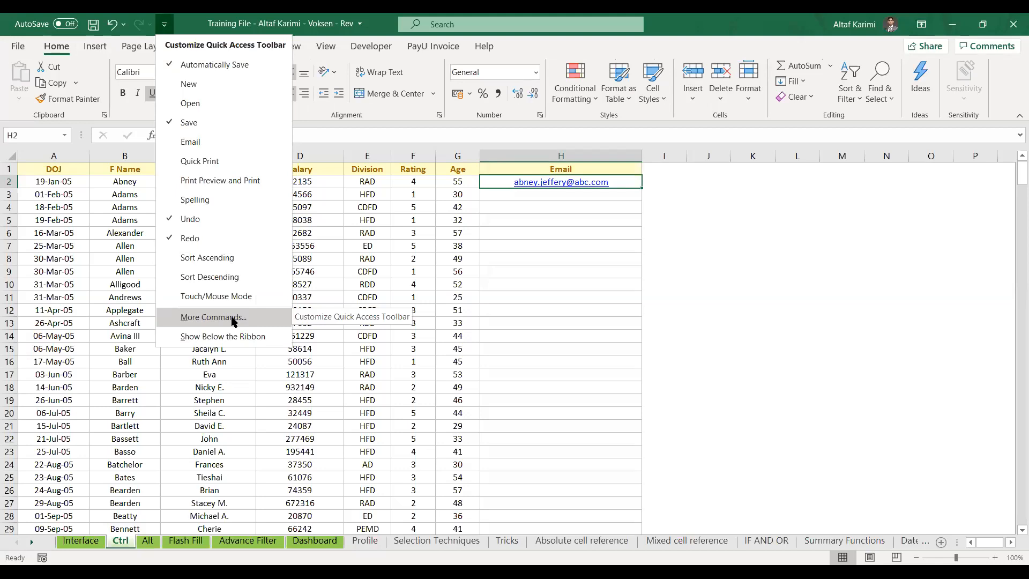
left_click(234, 318)
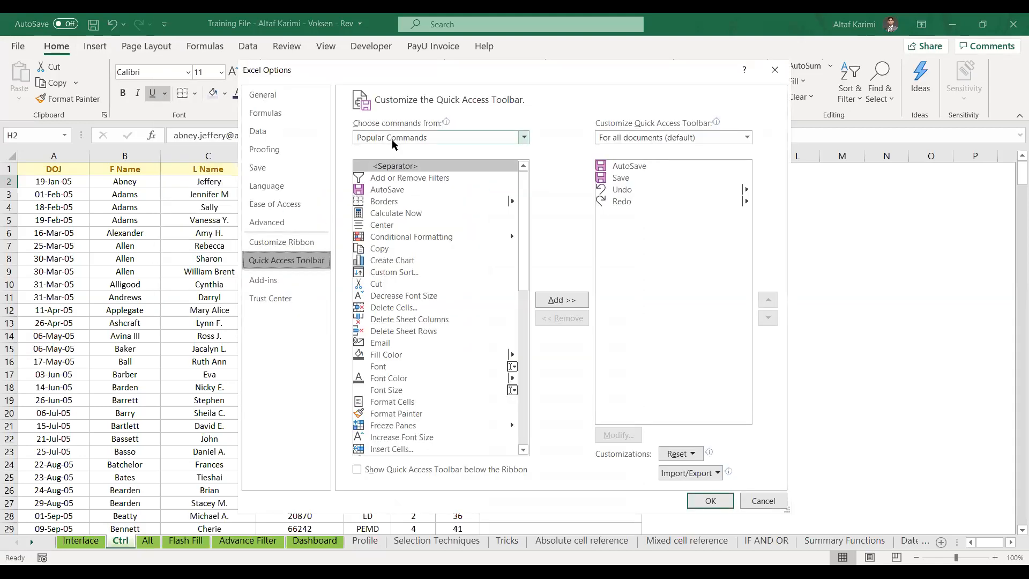
Add Remove Hyperlinks from All Commands to the Quick Access Toolbar and confirm with OK
left_click(395, 140)
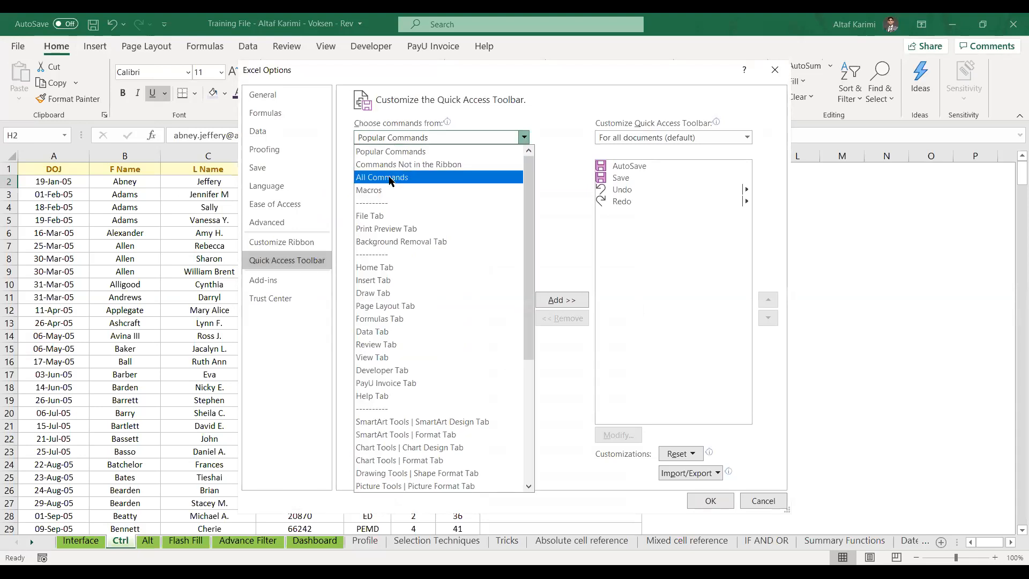
left_click(391, 179)
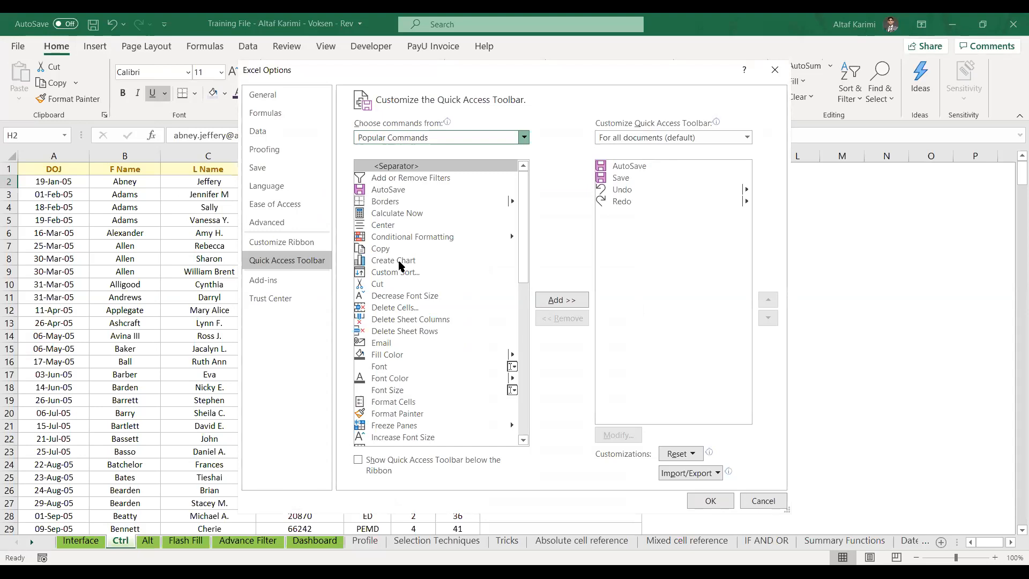
left_click(400, 262)
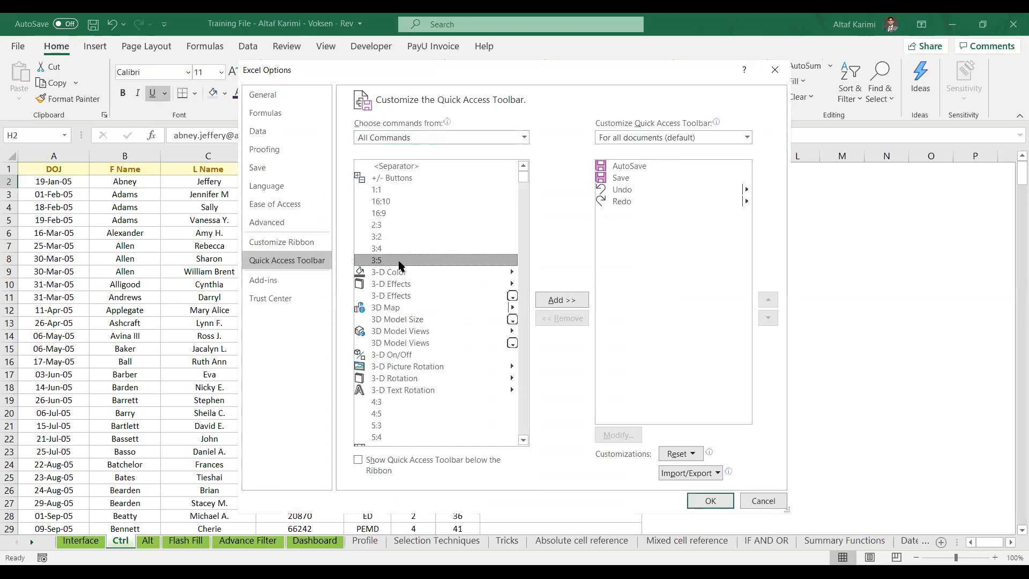
key("r")
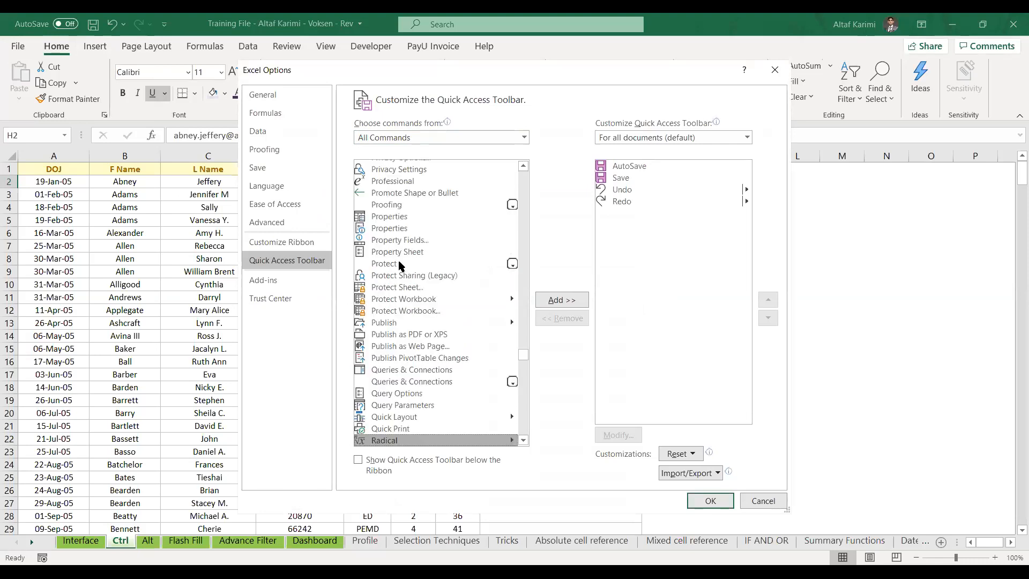
key("Down")
key("Down")
key("Down")
key("Down")
key("Down")
key("Down")
key("Down")
key("Down")
key("Down")
key("Down")
key("Down")
key("Down")
key("Down")
key("Down")
key("Down")
key("Down")
key("Down")
key("Down")
key("Down")
key("Down")
key("Down")
key("Down")
key("Down")
key("Down")
key("Down")
key("Down")
key("Down")
key("Down")
key("Down")
key("Down")
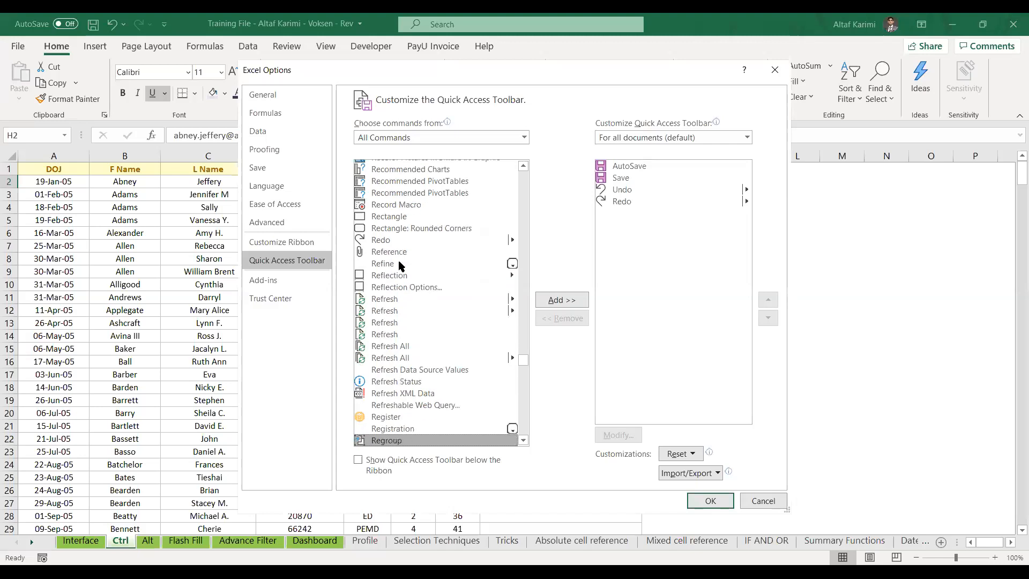
key("Down")
key("Down")
key("Down")
key("Down")
key("Down")
key("Down")
key("Down")
key("Down")
key("Down")
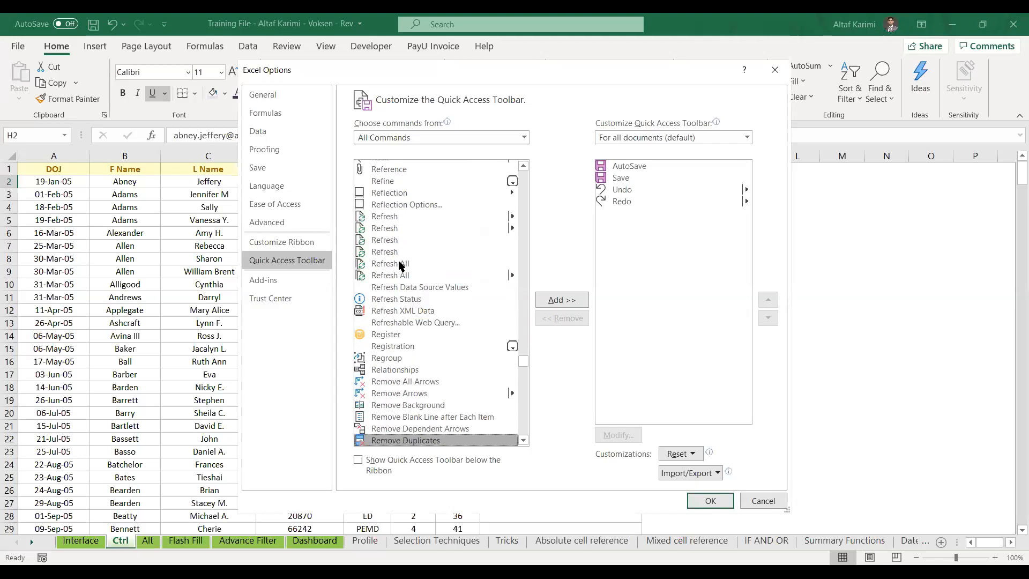
key("Up")
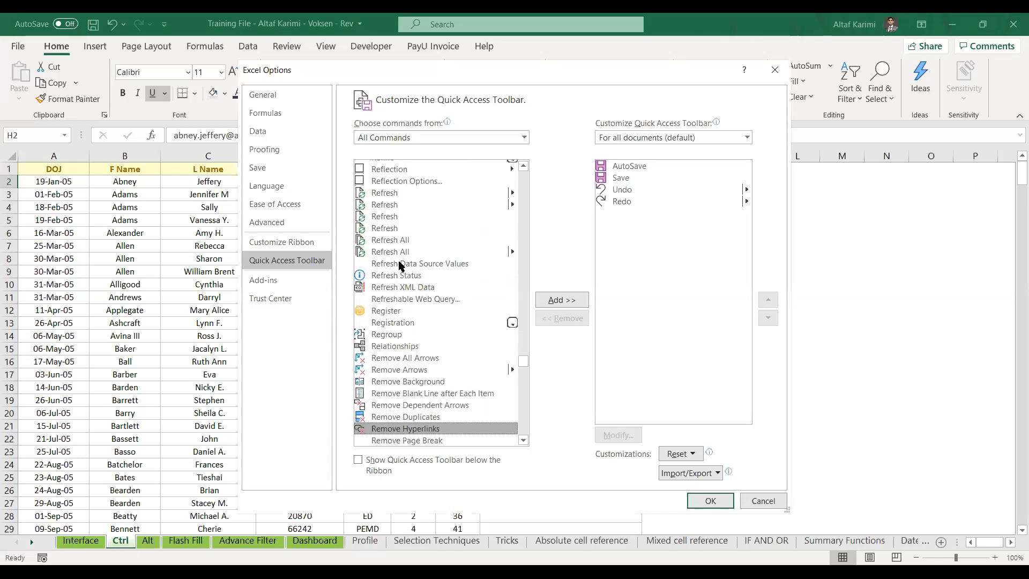
left_click(542, 301)
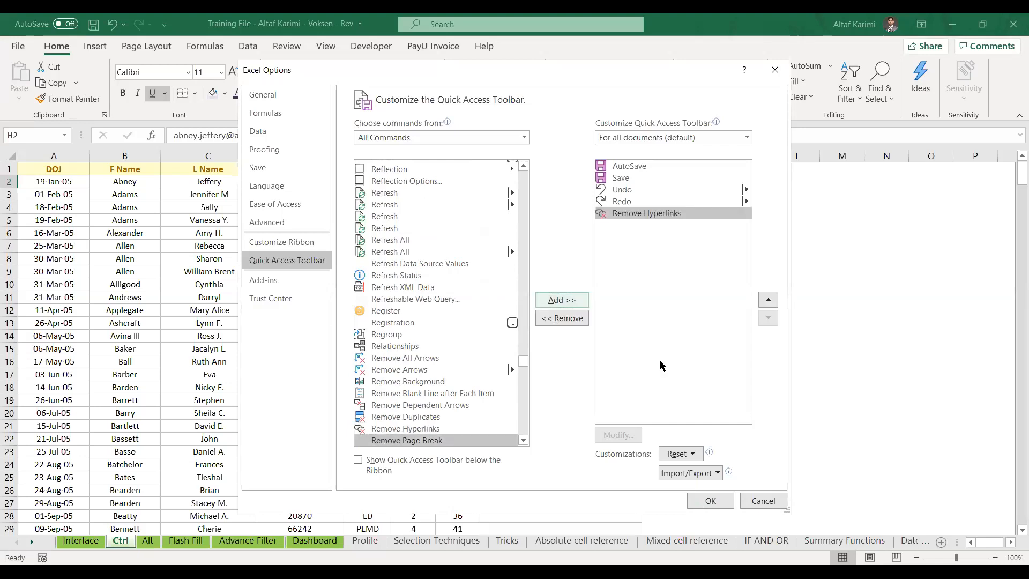
left_click(709, 501)
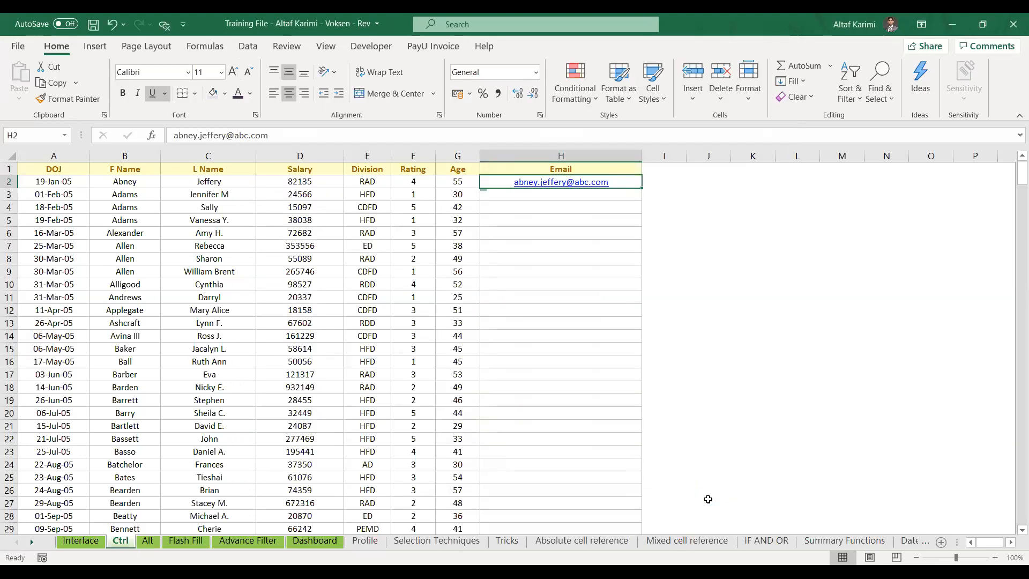
Try the new Remove Hyperlinks button on H2, then undo the removal
key("shift+Down")
key("shift+Down")
key("shift+Down")
key("shift+Down")
key("shift+Up")
key("shift+Up")
key("shift+Up")
key("shift+Up")
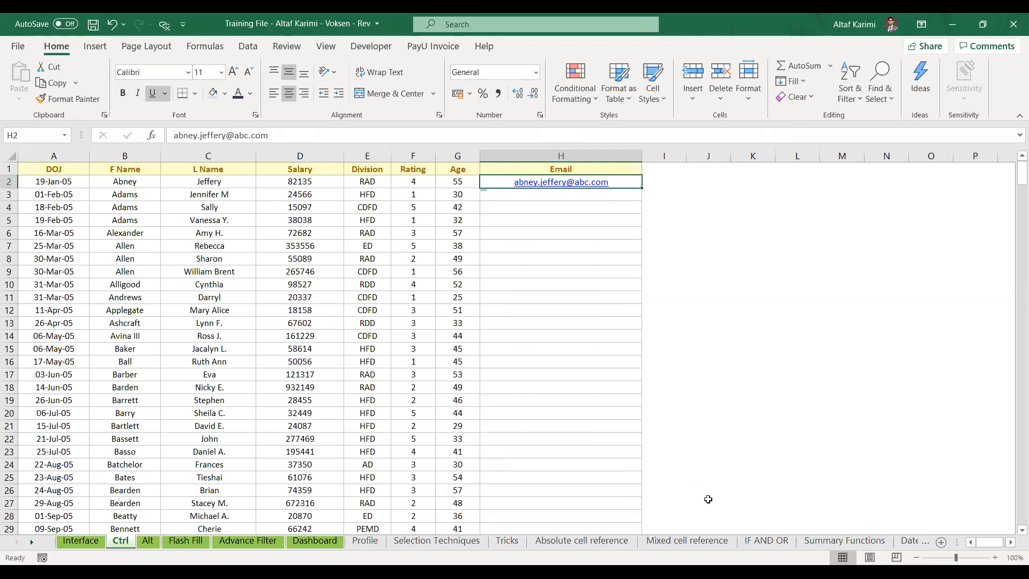
left_click(165, 25)
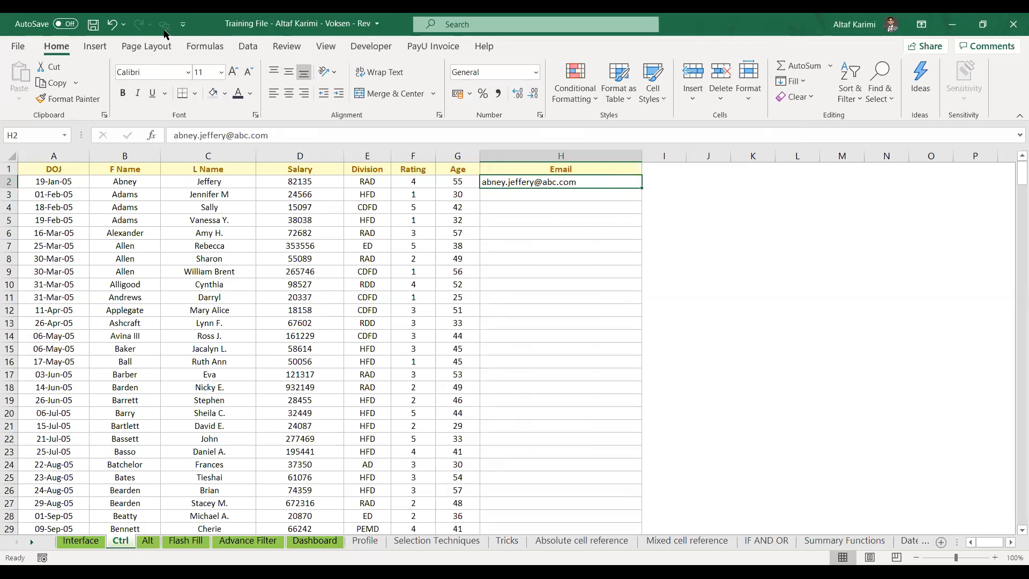
key("ctrl+z")
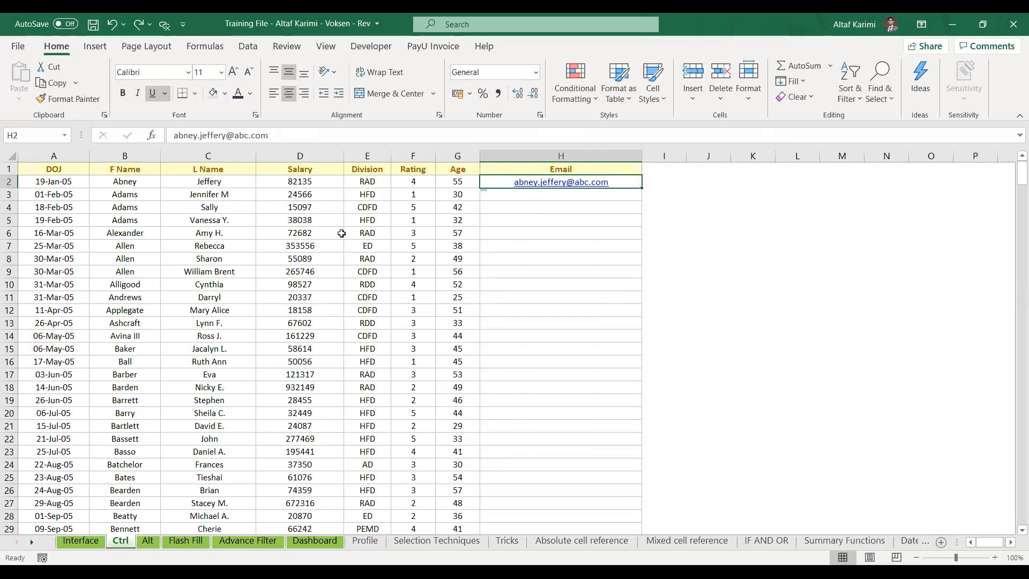
Reselect H2 and strip its hyperlink with the Remove Hyperlinks toolbar button
key("alt")
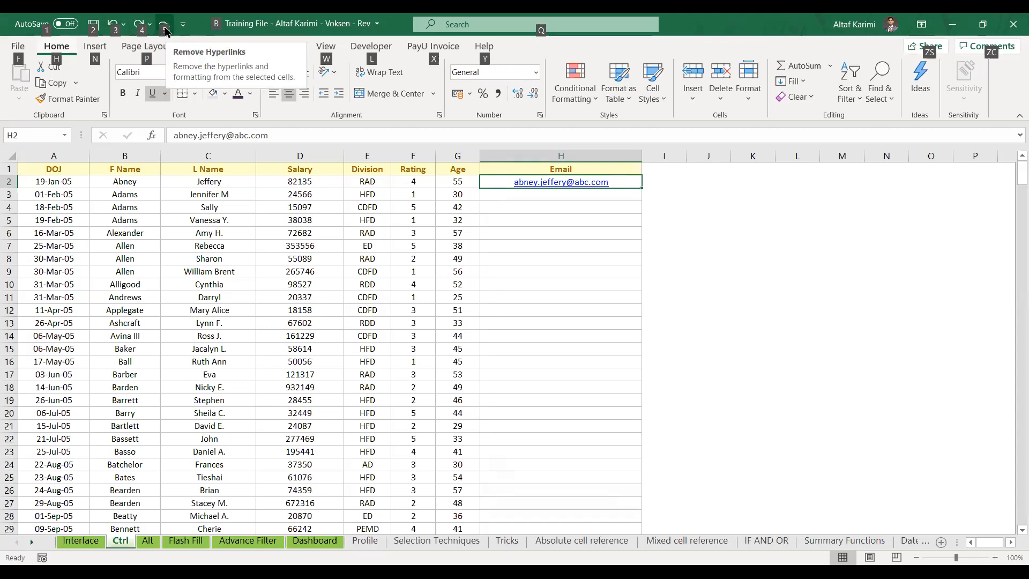
left_click(255, 243)
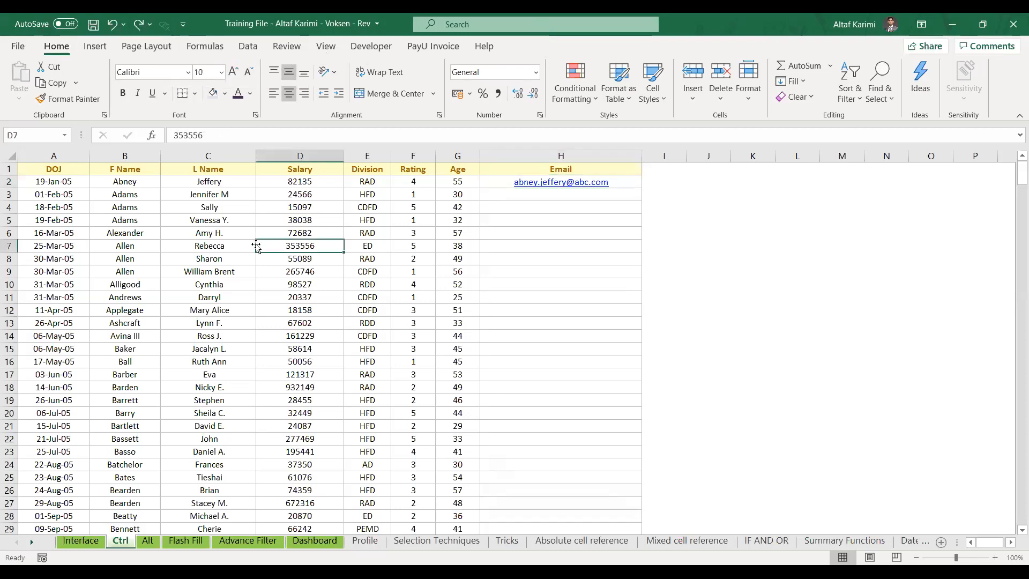
left_click(457, 177)
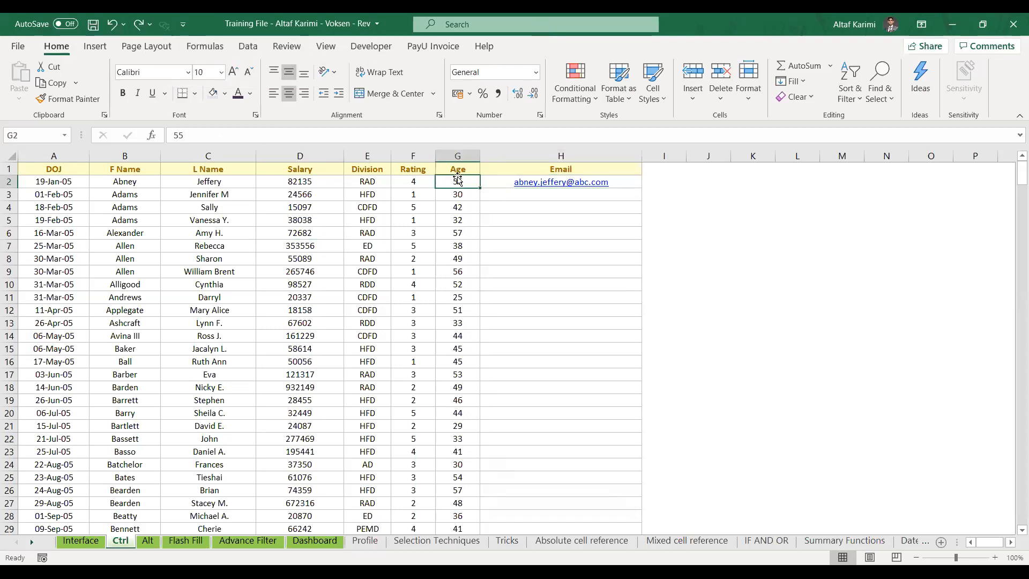
key("Right")
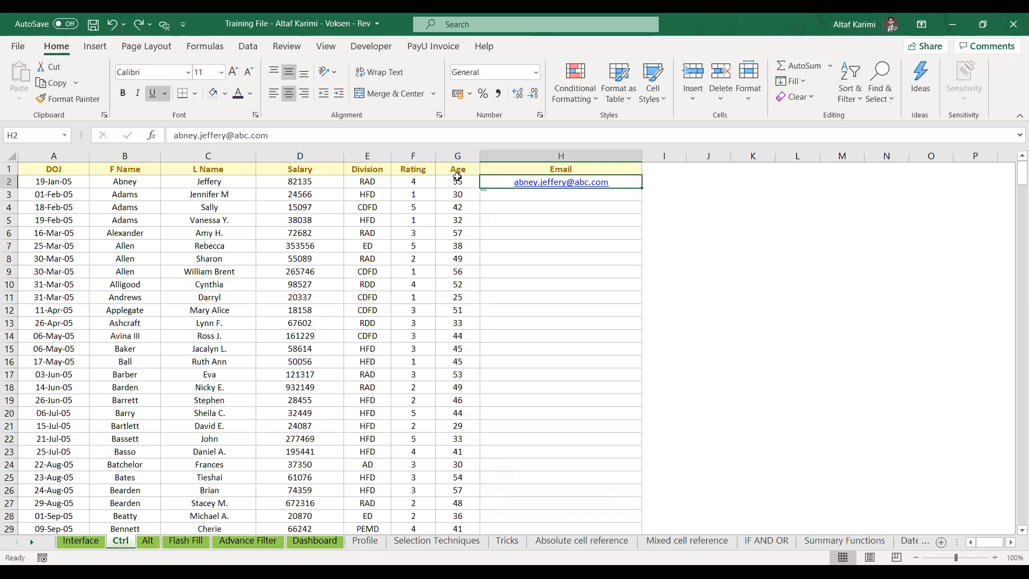
left_click(160, 24)
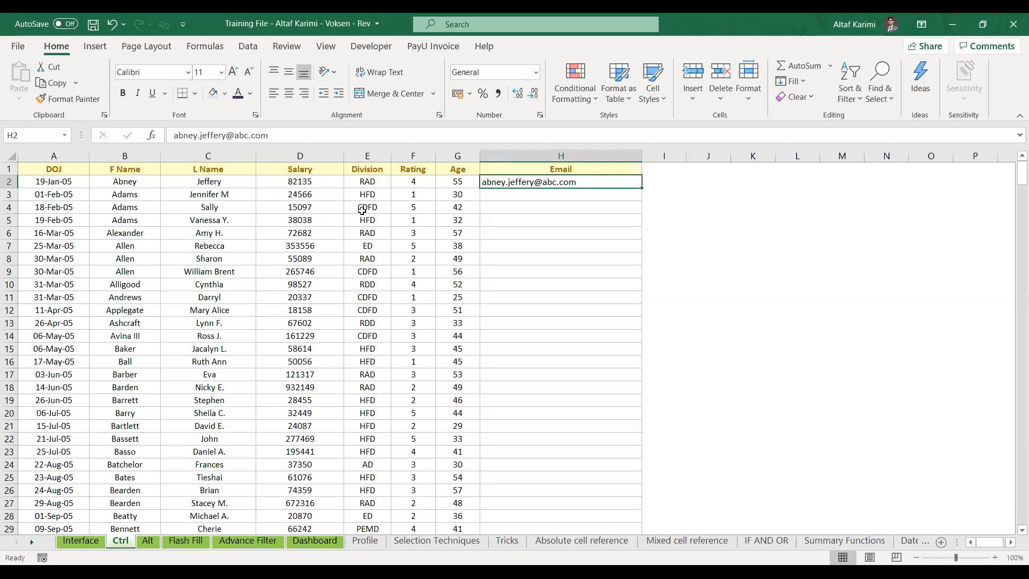
Copy the Salary header and values D1:D20 and paste them into K1:K20
left_click_drag(328, 185, 286, 448)
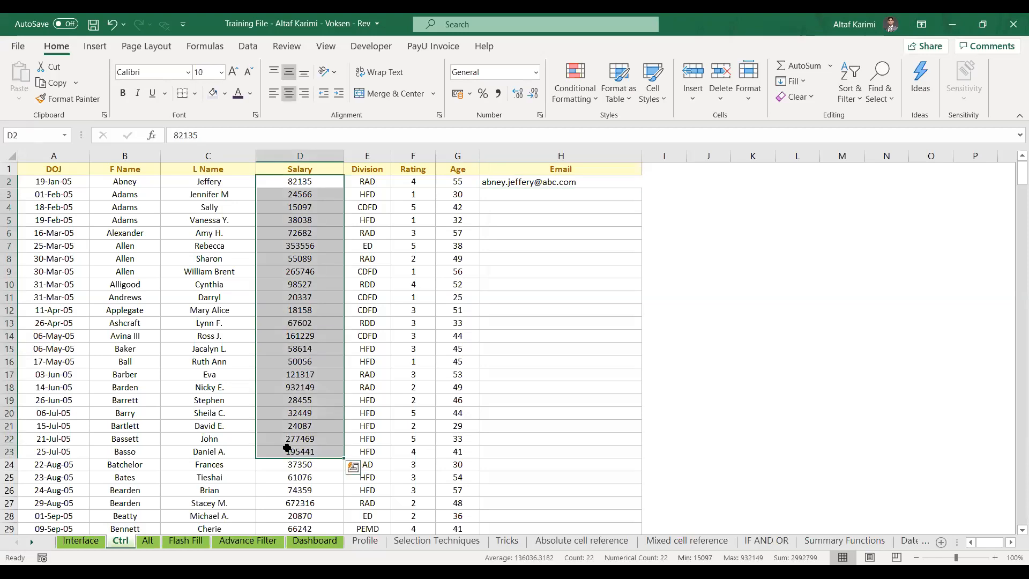
key("Up")
key("shift+Down")
key("shift+Down")
key("shift+Down")
key("shift+Down")
key("shift+Down")
key("shift+Down")
key("shift+Down")
key("shift+Down")
key("shift+Down")
key("shift+Down")
key("shift+Down")
key("shift+Down")
key("shift+Down")
key("shift+Down")
key("shift+Down")
key("shift+Down")
key("shift+Down")
key("shift+Down")
key("shift+Down")
key("ctrl+c")
key("Right")
key("Right")
key("Right")
key("Right")
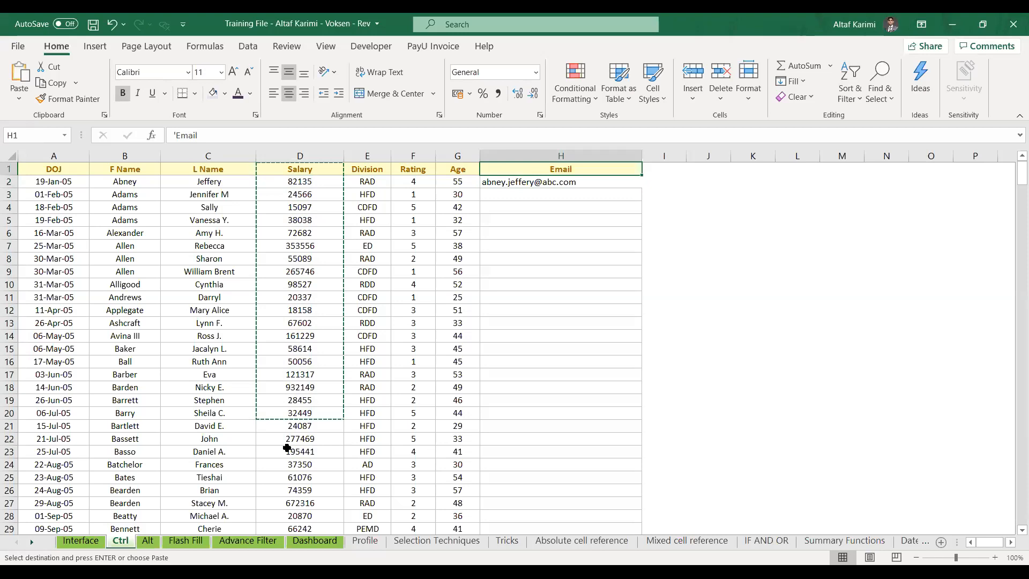
key("Right")
key("Right")
key("Right")
key("ctrl+v")
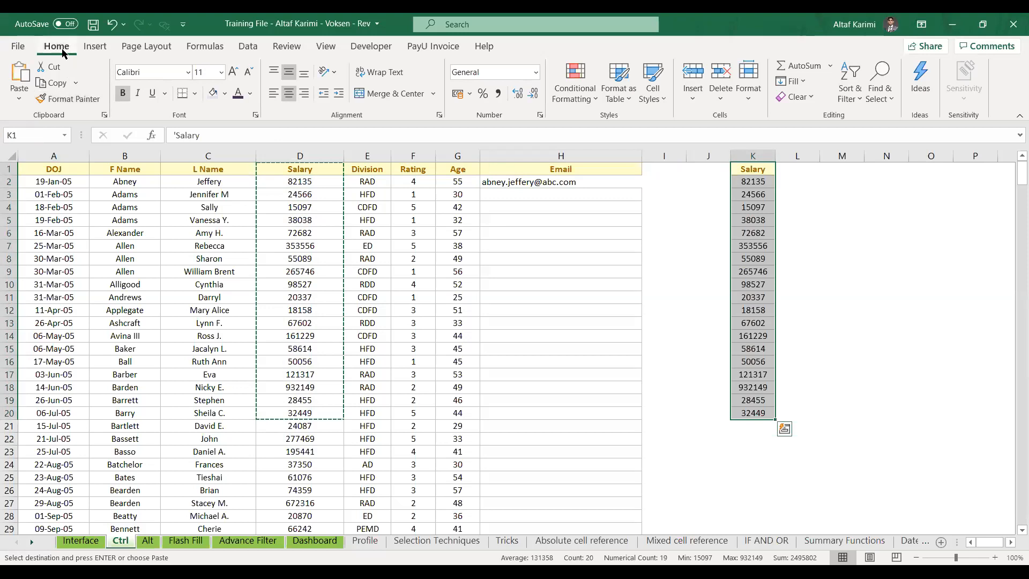
Apply a Duplicate Values highlight rule in light red to K1:K20
left_click(584, 98)
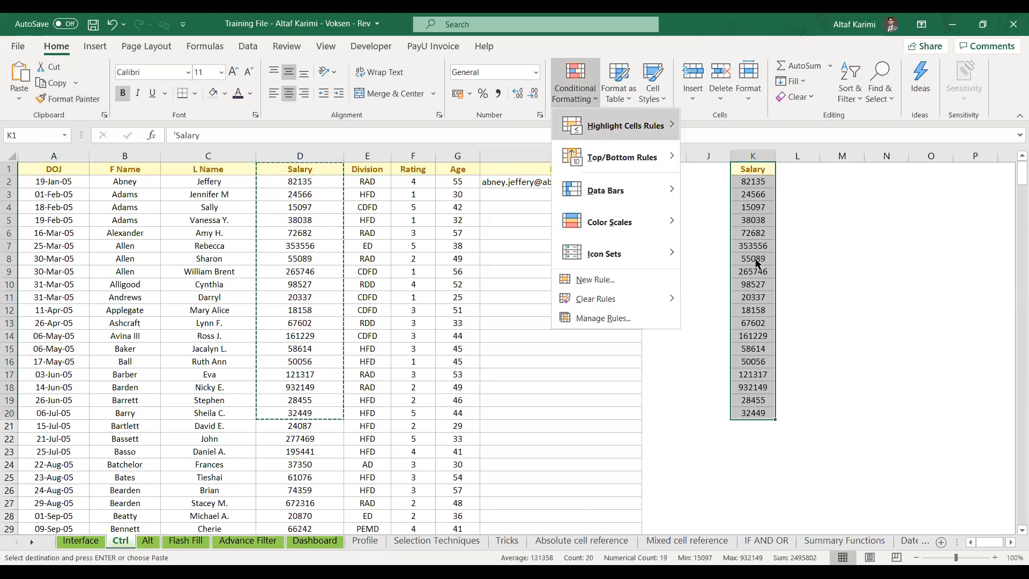
mouse_move(595, 133)
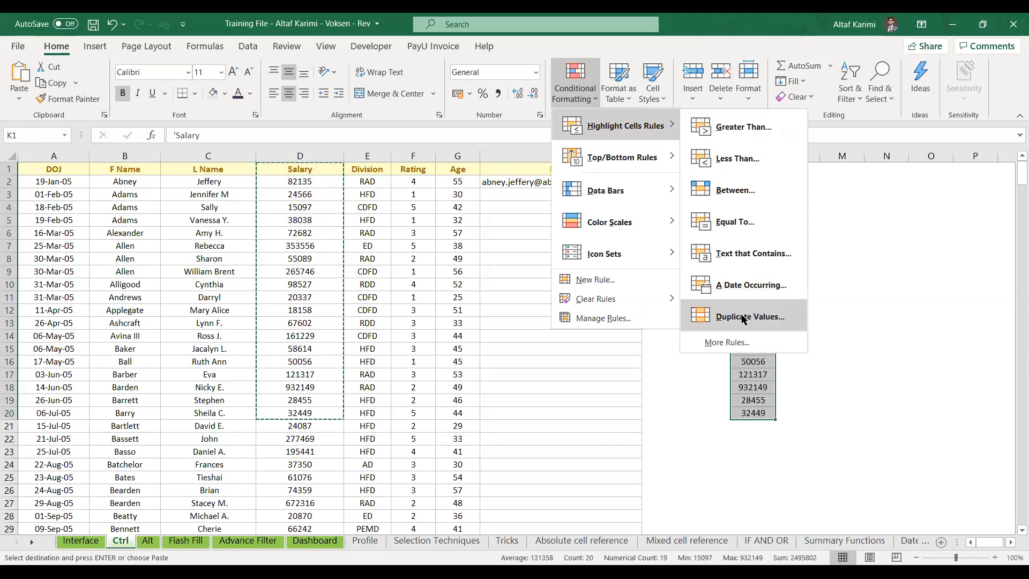
left_click(743, 318)
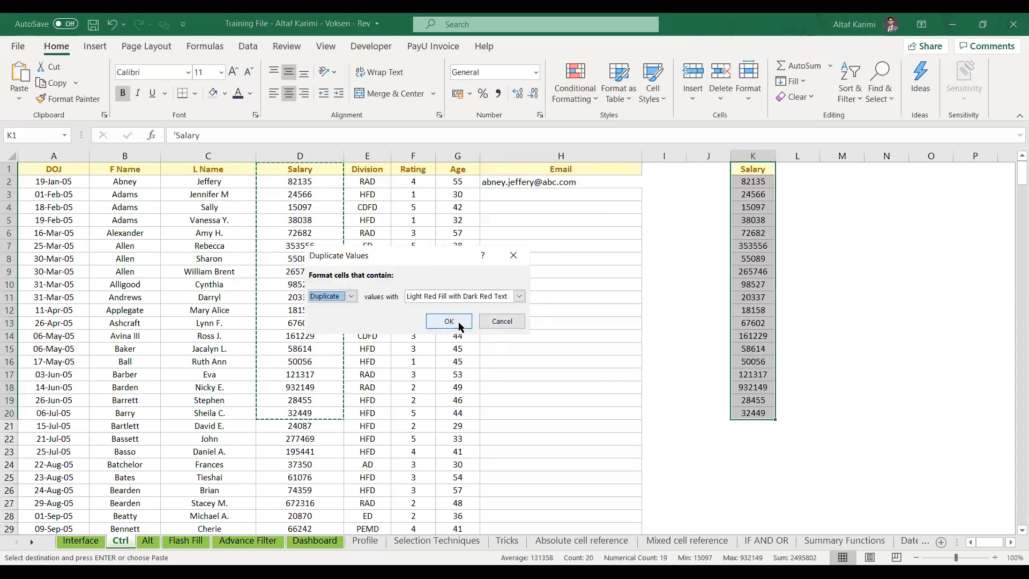
left_click(459, 325)
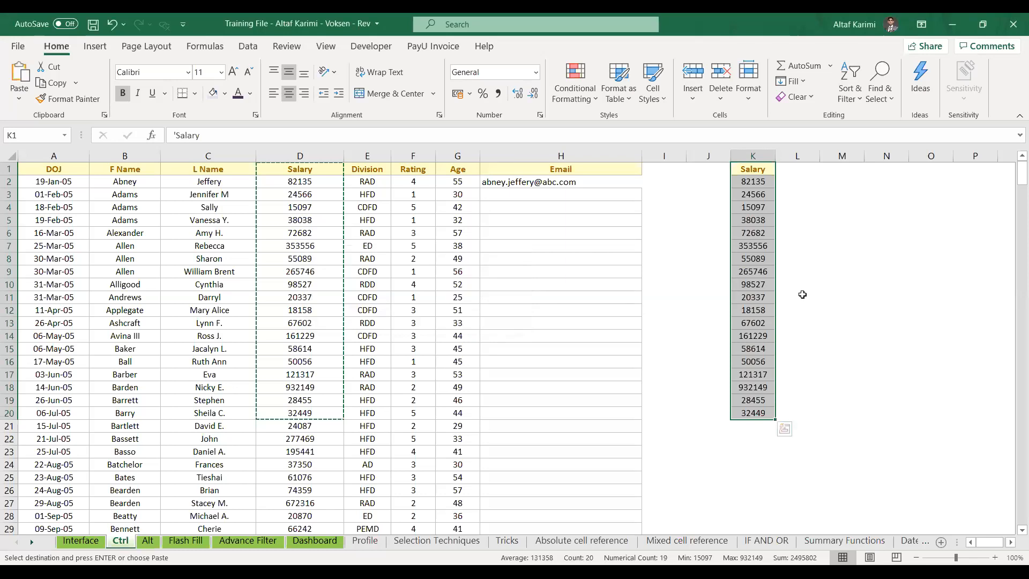
Fill down into K9 and K14 to duplicate 55089 and 67602
left_click(762, 273)
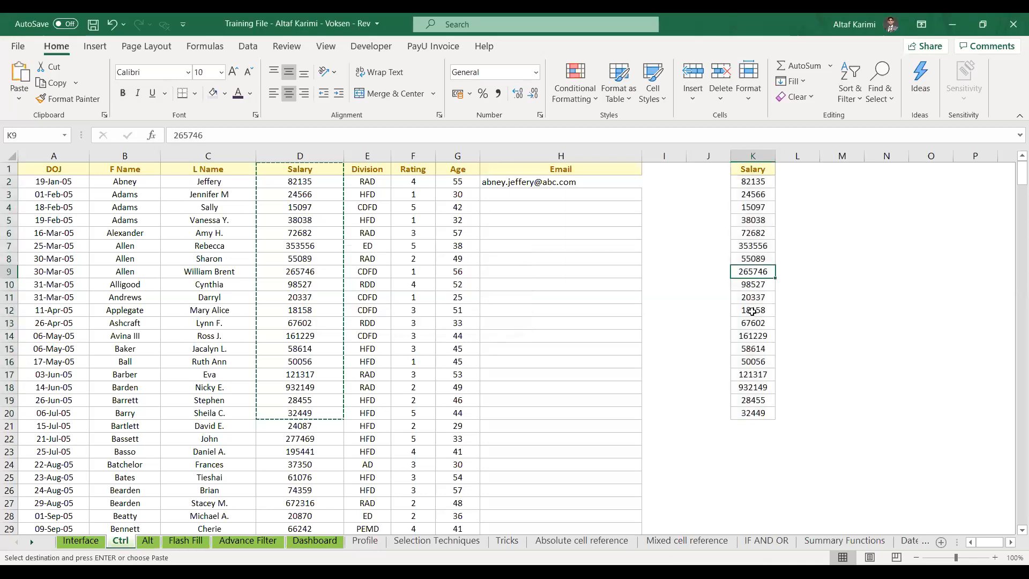
key("ctrl+d")
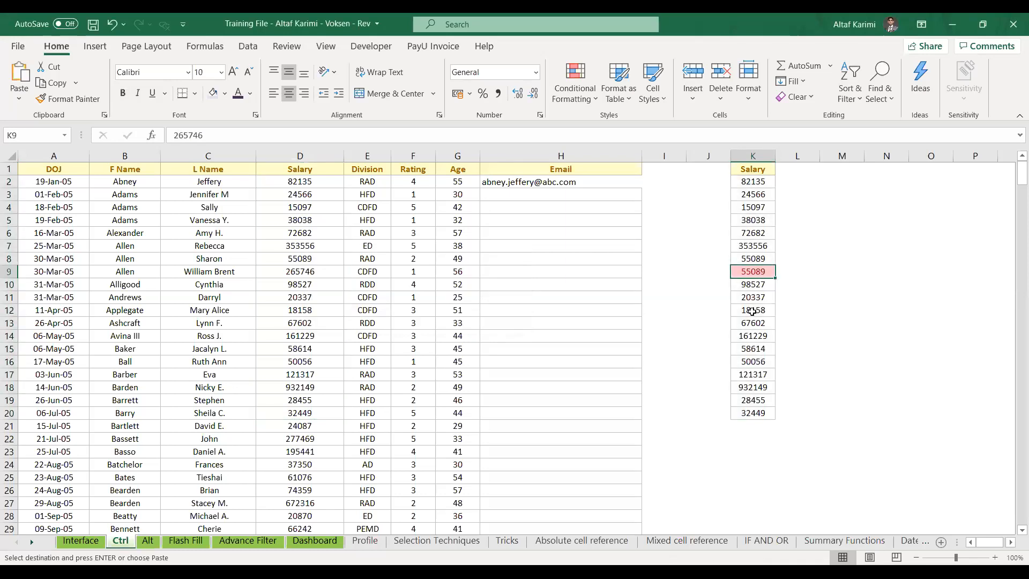
left_click(753, 337)
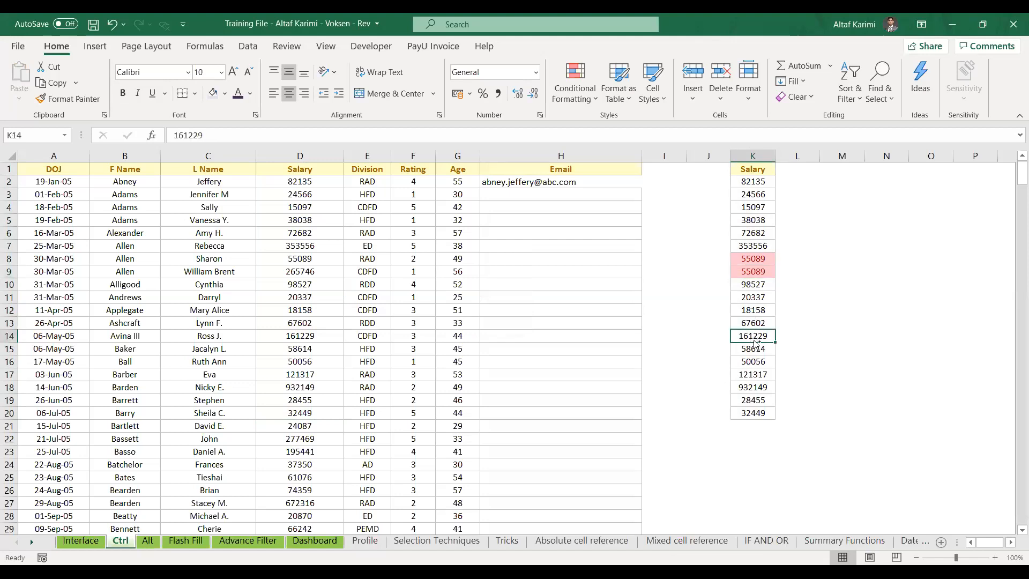
key("ctrl+d")
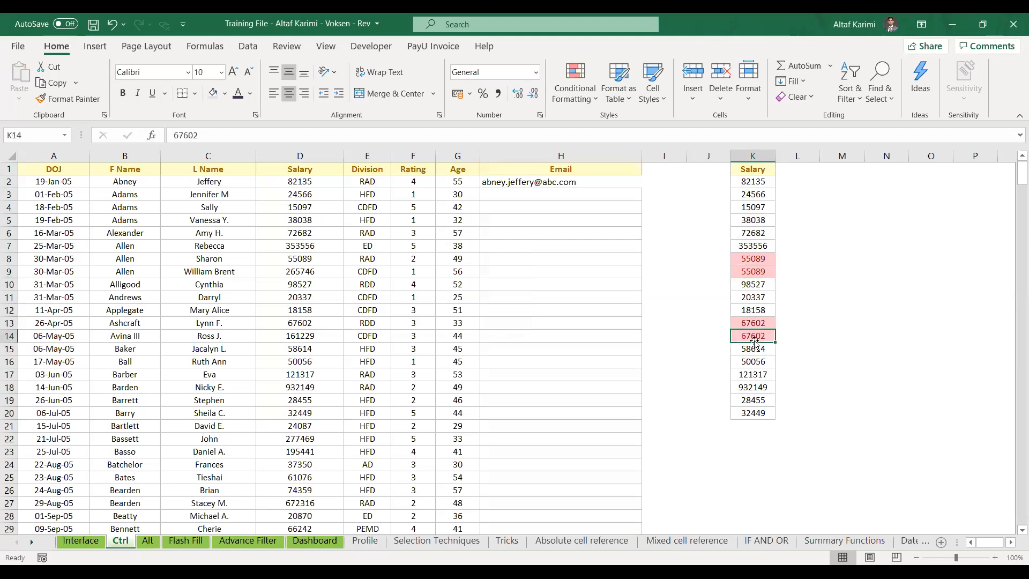
Select the salaries K2:K20 and clear their conditional formatting rules
left_click(584, 91)
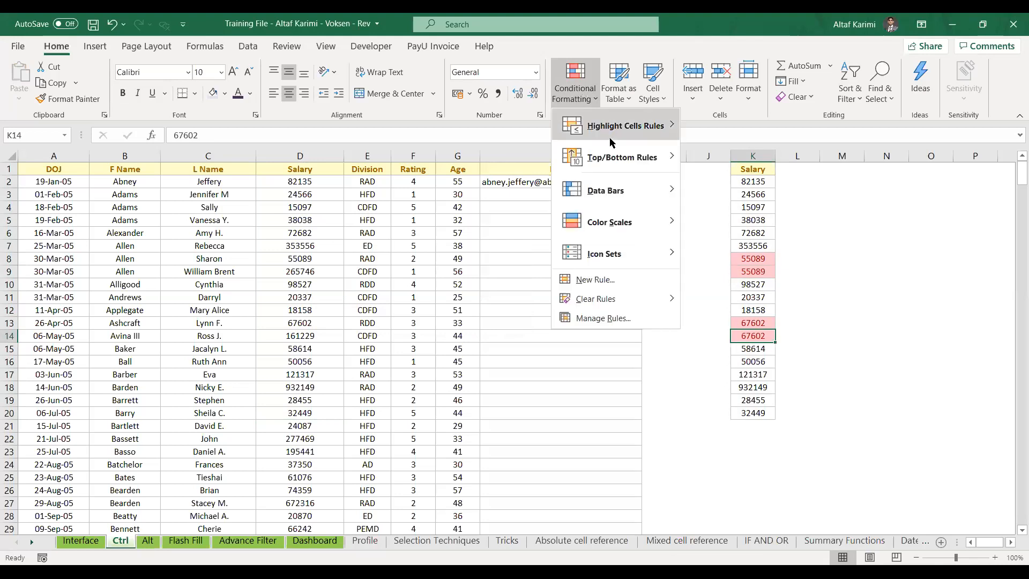
mouse_move(609, 137)
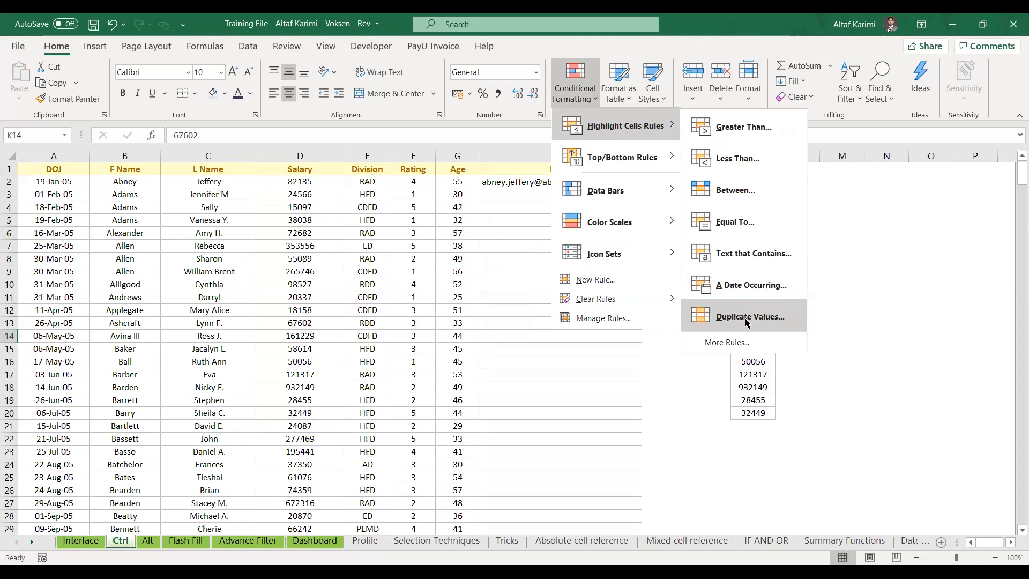
key("Escape")
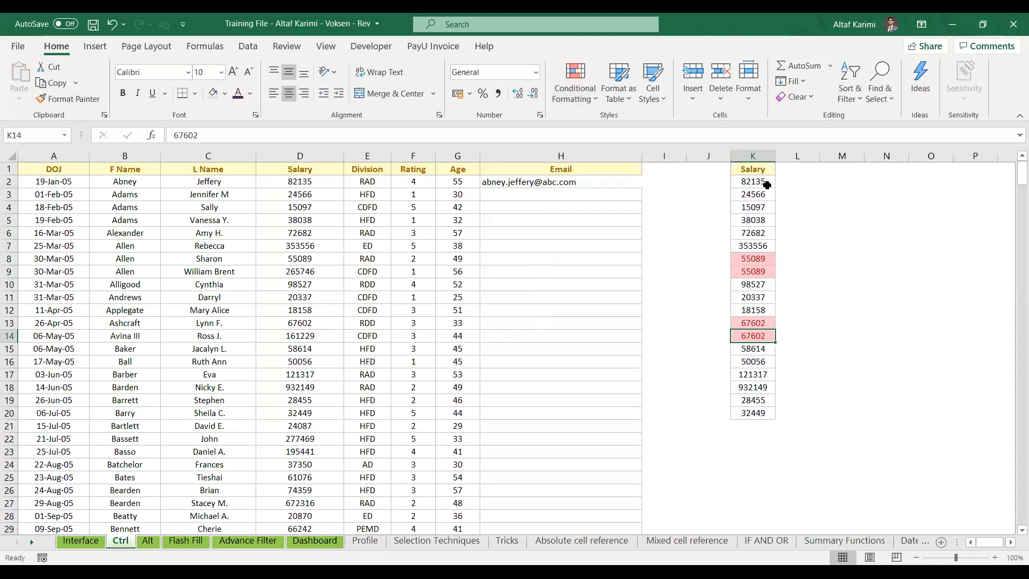
left_click_drag(753, 182, 753, 412)
key("alt+h")
key("l")
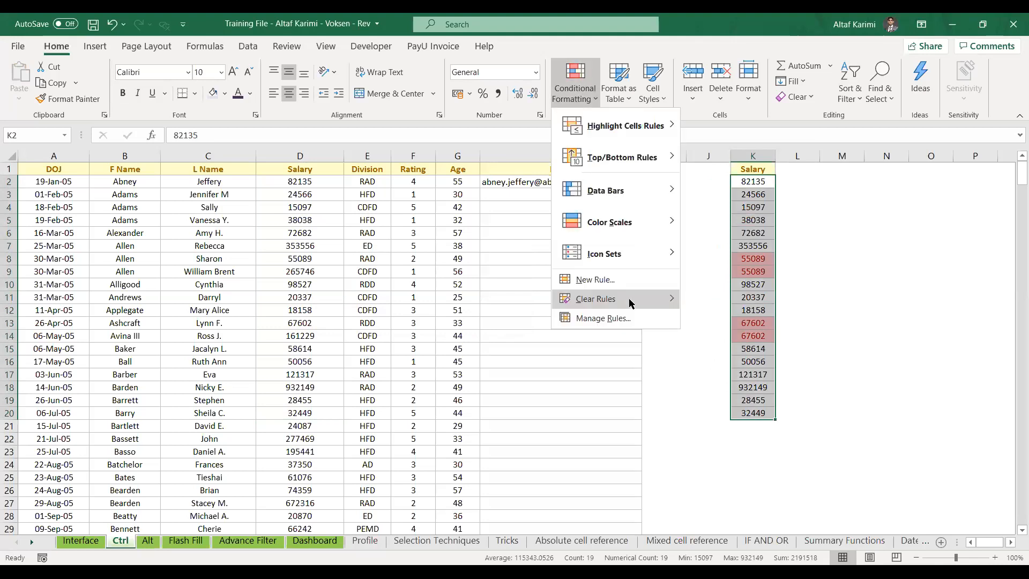
mouse_move(679, 304)
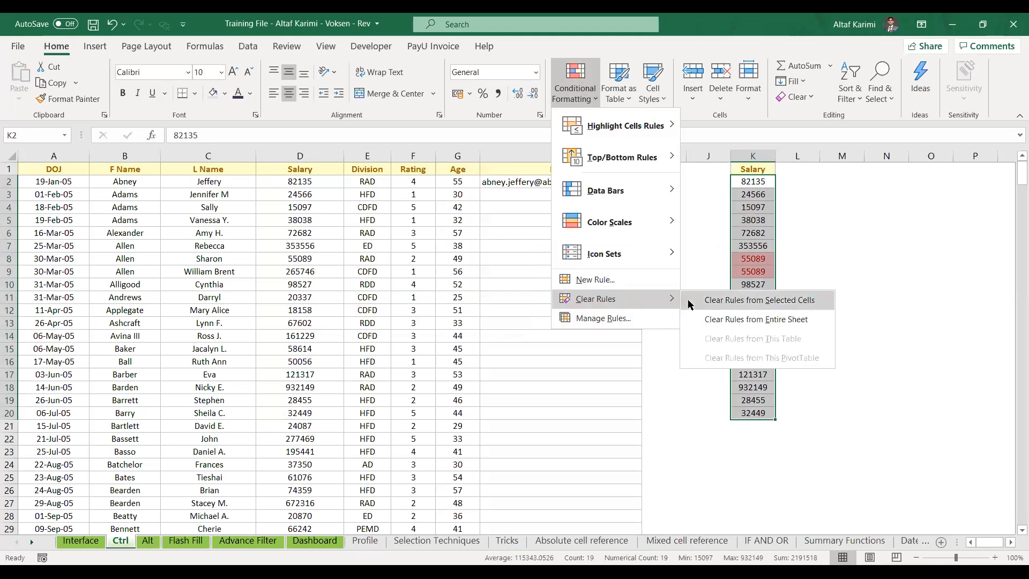
left_click(713, 300)
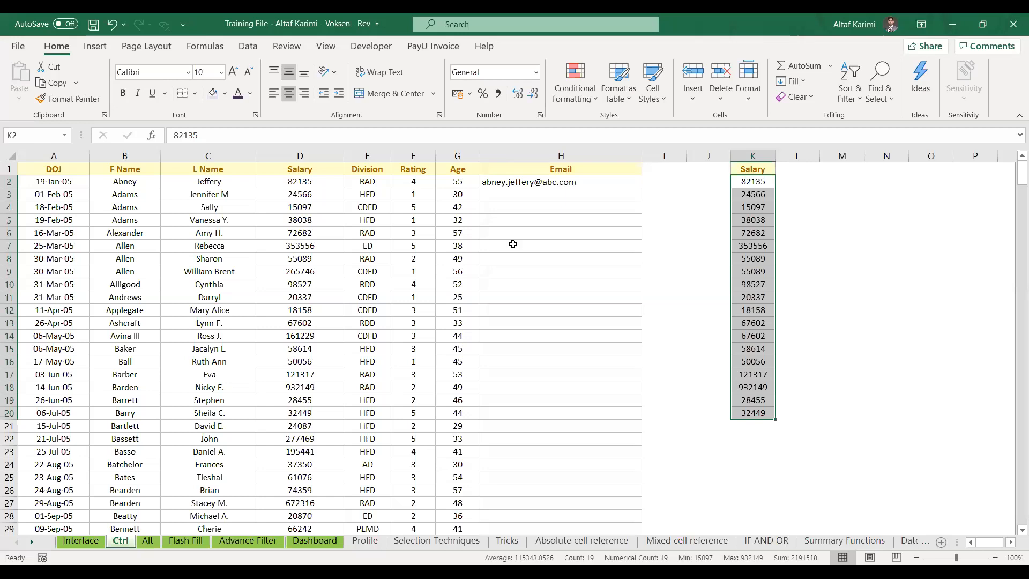
key("alt")
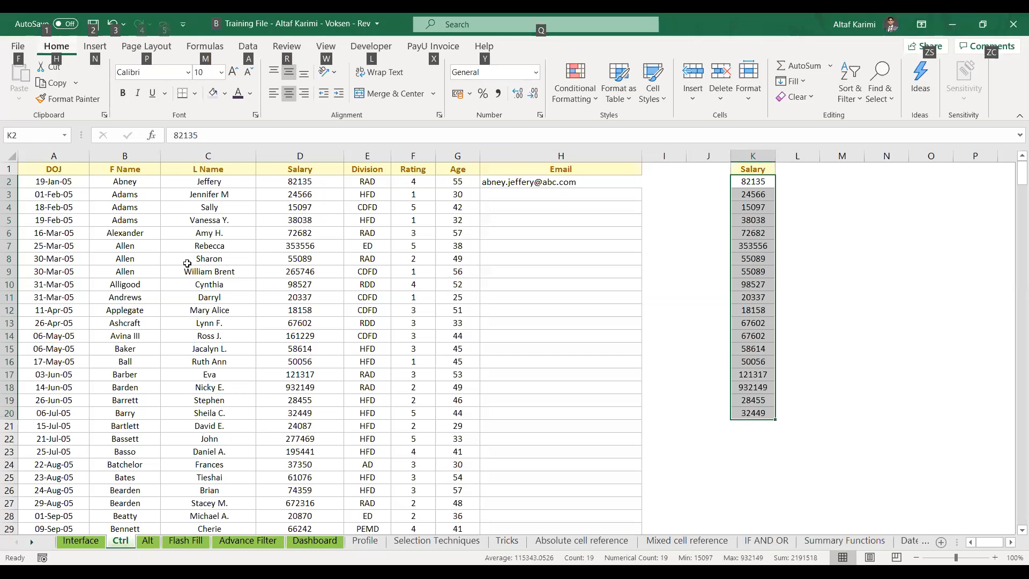
key("h")
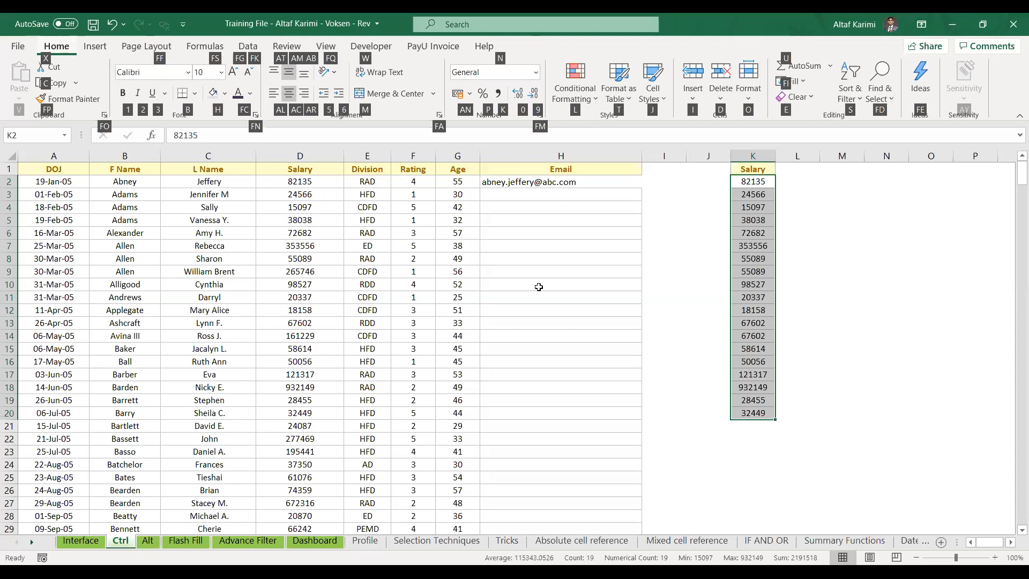
key("l")
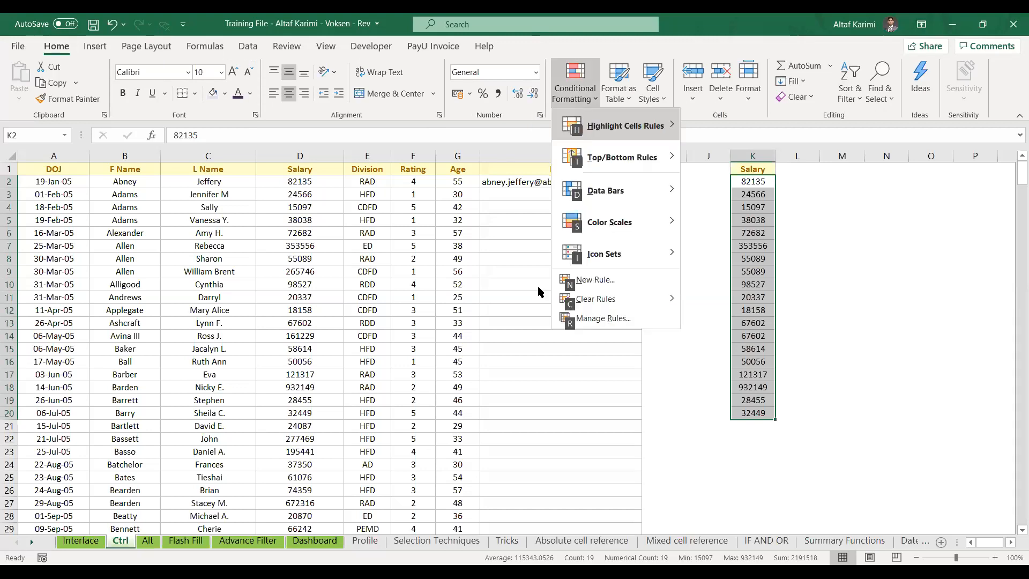
key("h")
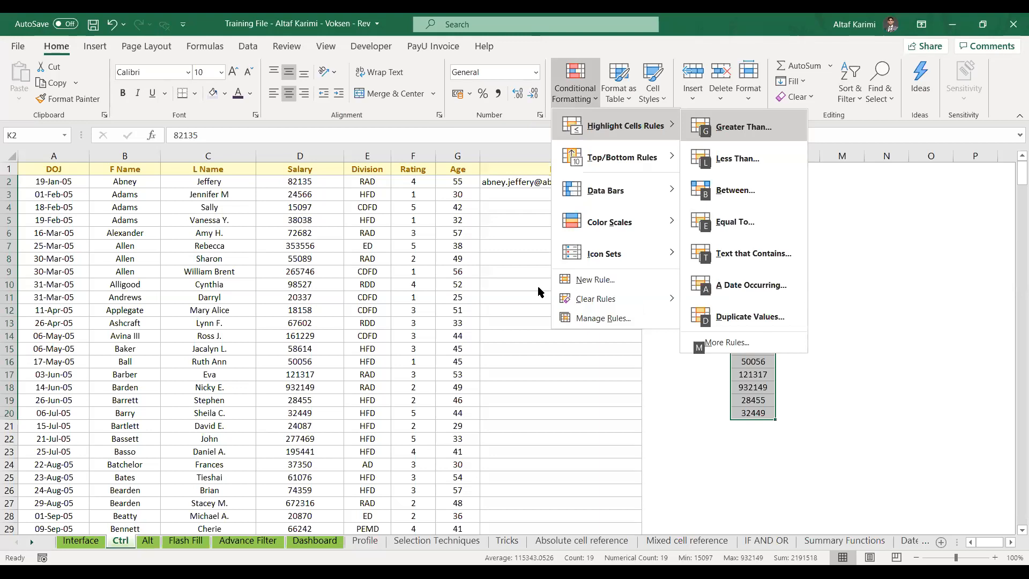
key("d")
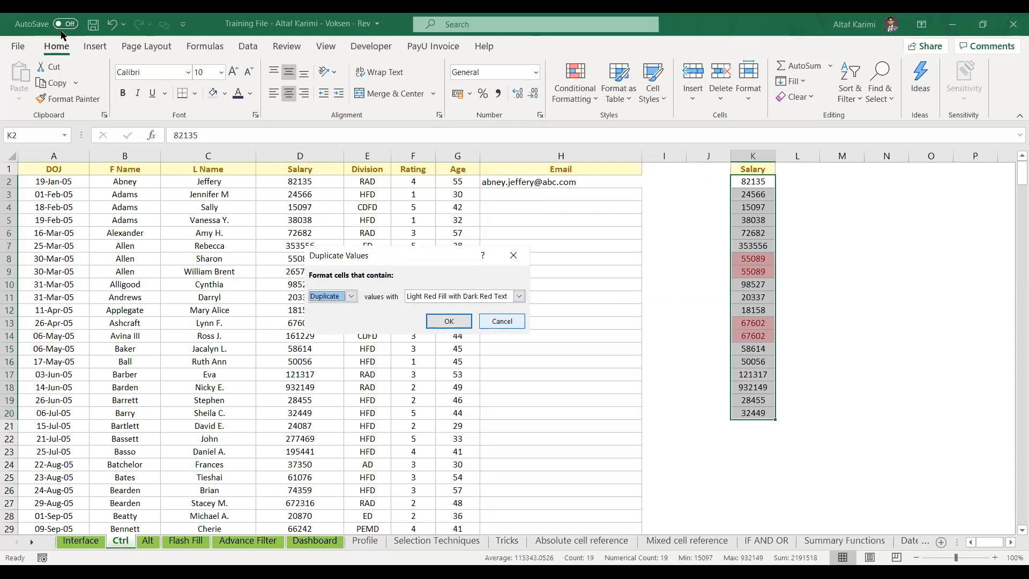
left_click(501, 323)
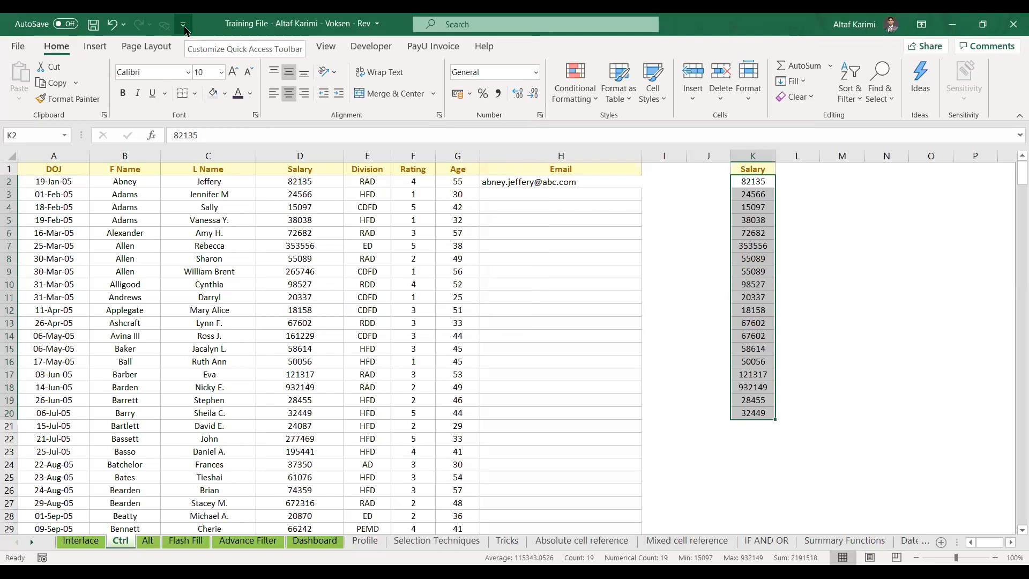
Pin Duplicate Values to the Quick Access Toolbar and run it with Alt+6 to highlight duplicates red
left_click(565, 79)
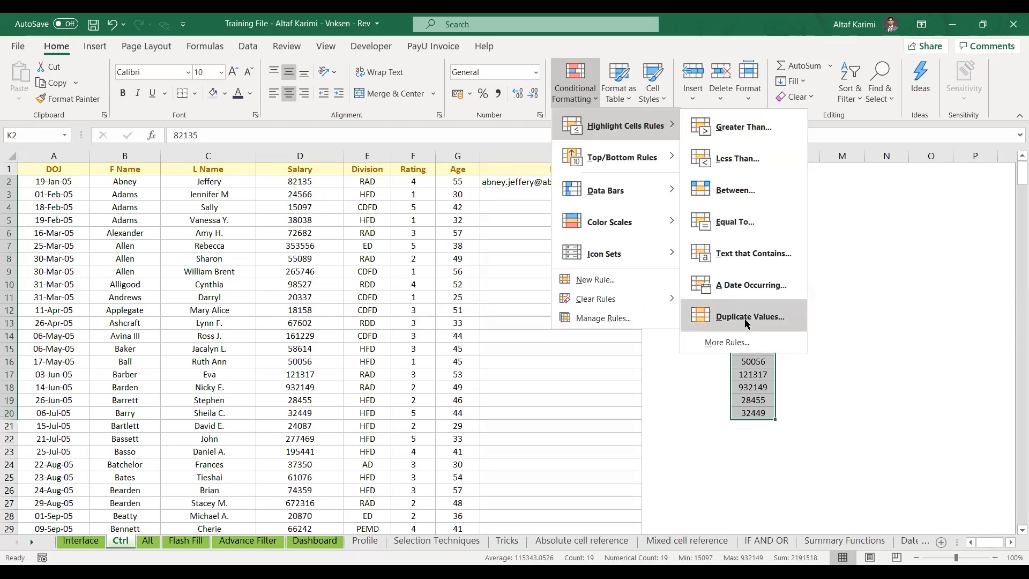
right_click(745, 321)
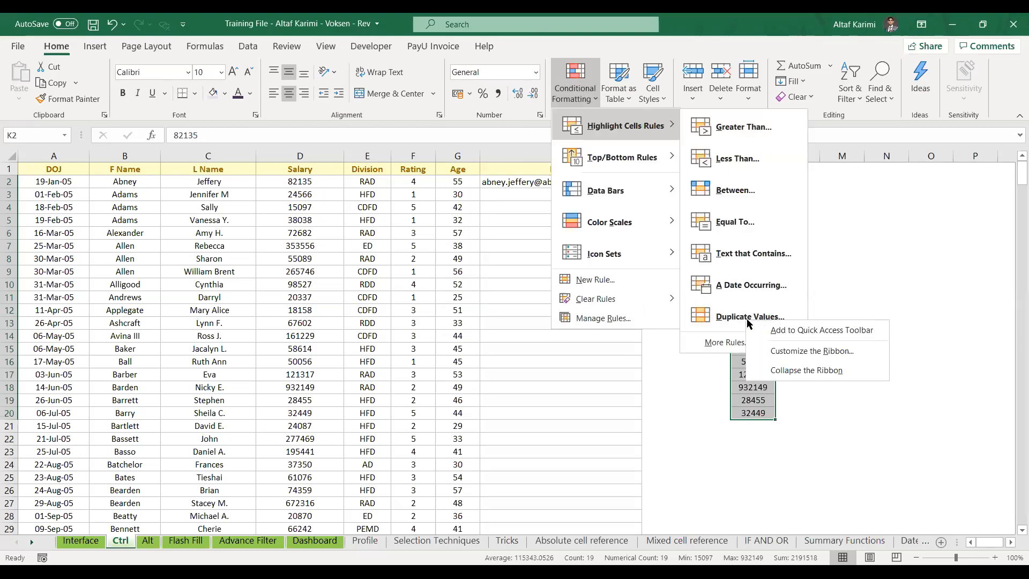
left_click(791, 331)
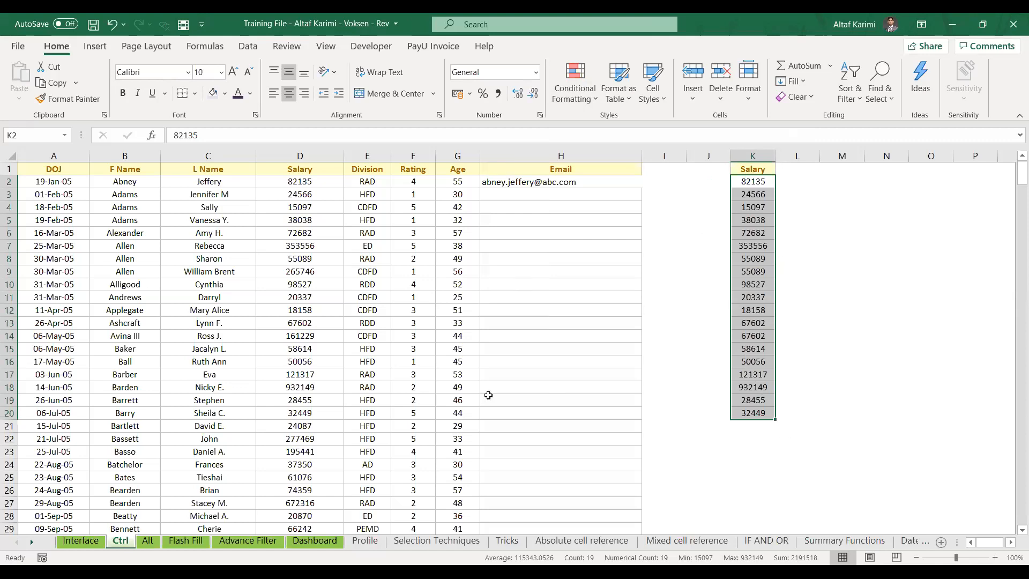
key("alt+6")
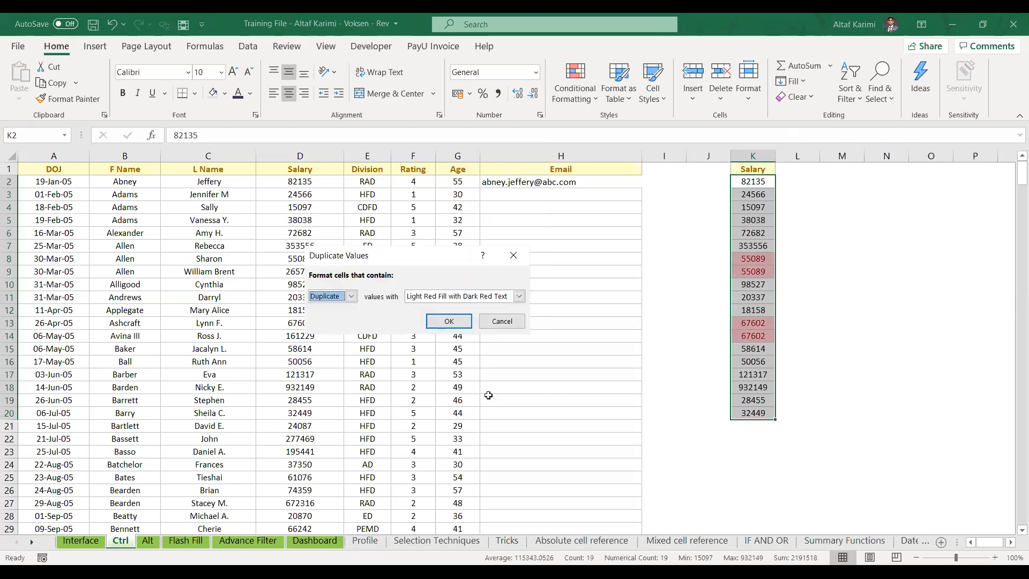
key("Return")
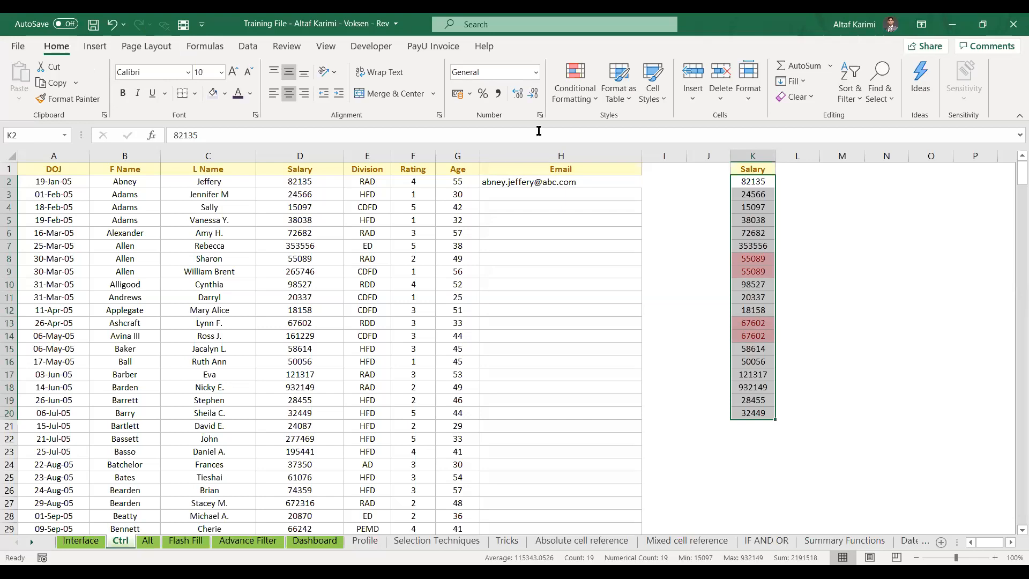
Open the Format Cells number options for the column K salaries, currently General
left_click(590, 100)
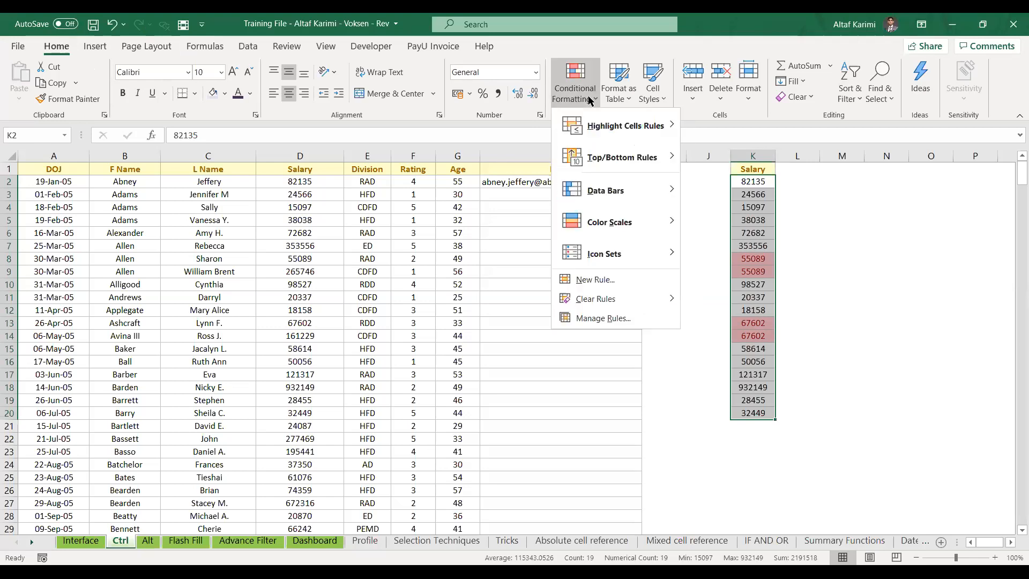
mouse_move(596, 129)
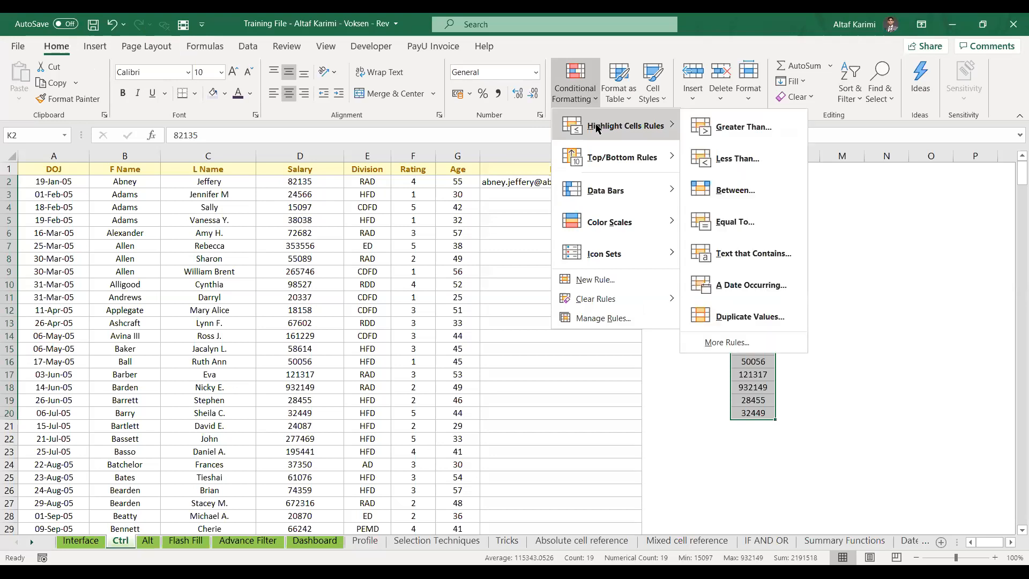
left_click(492, 120)
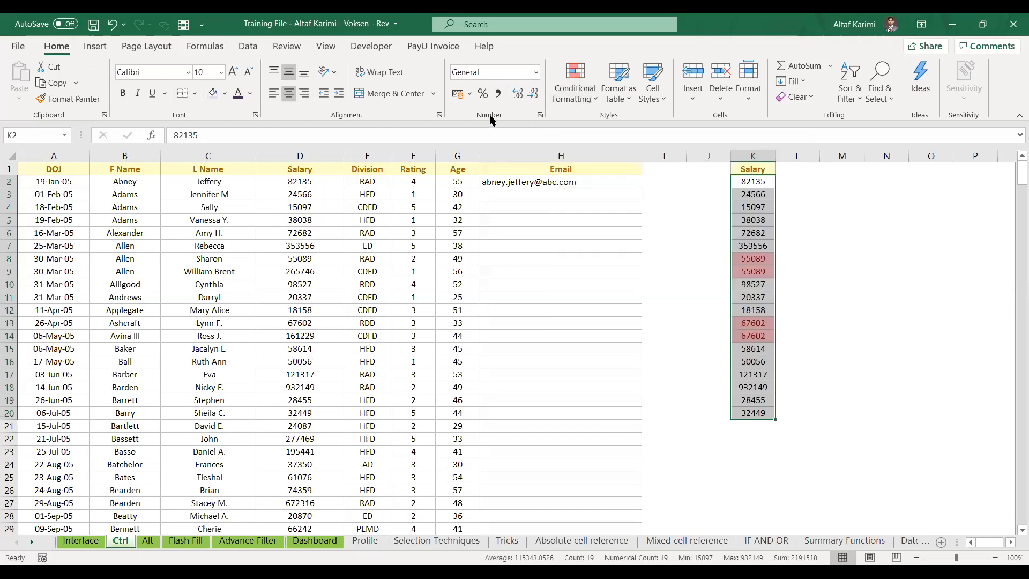
left_click(540, 115)
key("alt+Tab")
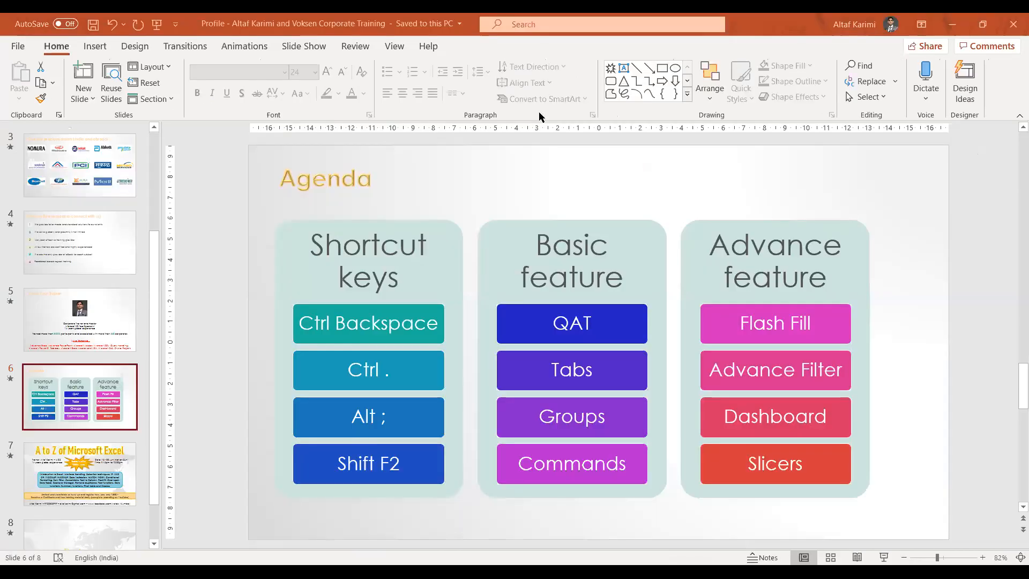
key("alt+Tab")
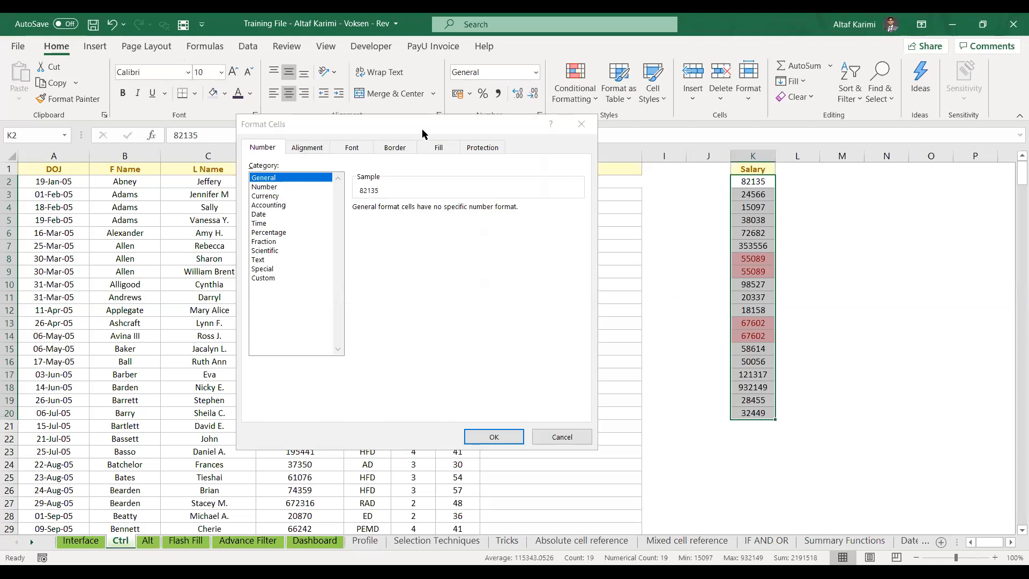
Close the Format Cells dialog without changes and show the Insert ribbon commands
left_click(579, 129)
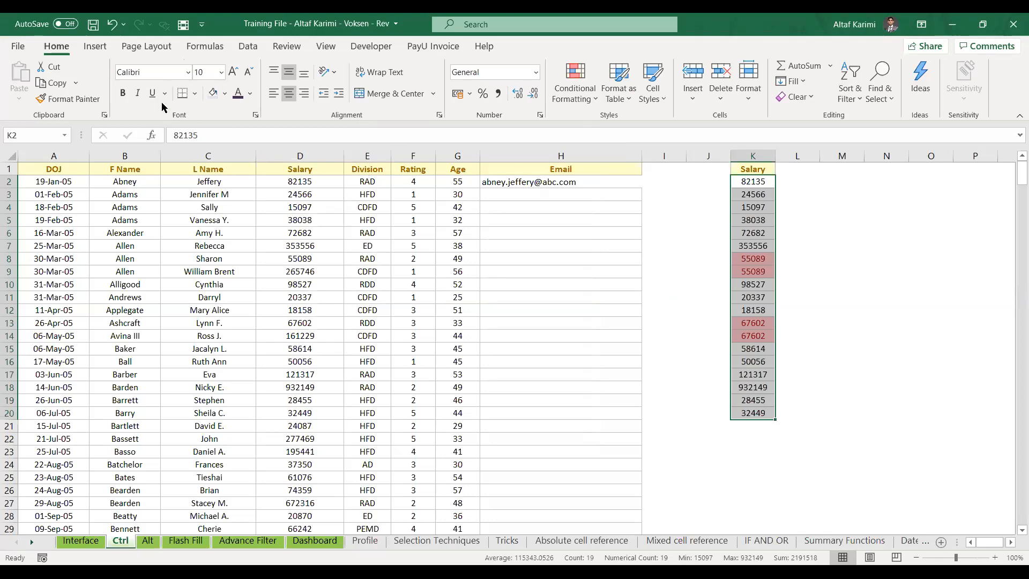
left_click(100, 49)
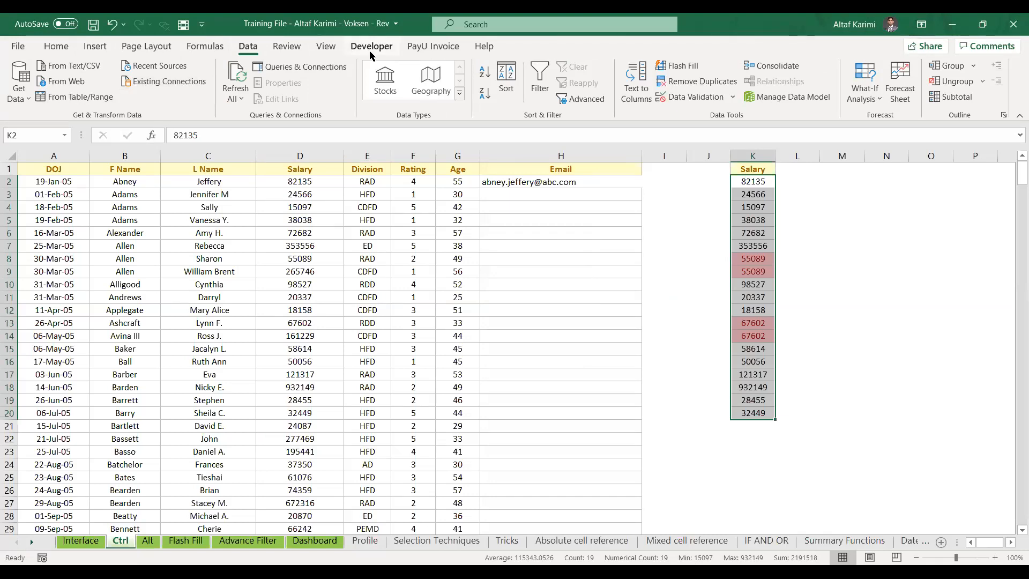
In Excel Options' Customize Ribbon, add a new custom tab with a group after Background Removal
left_click(17, 46)
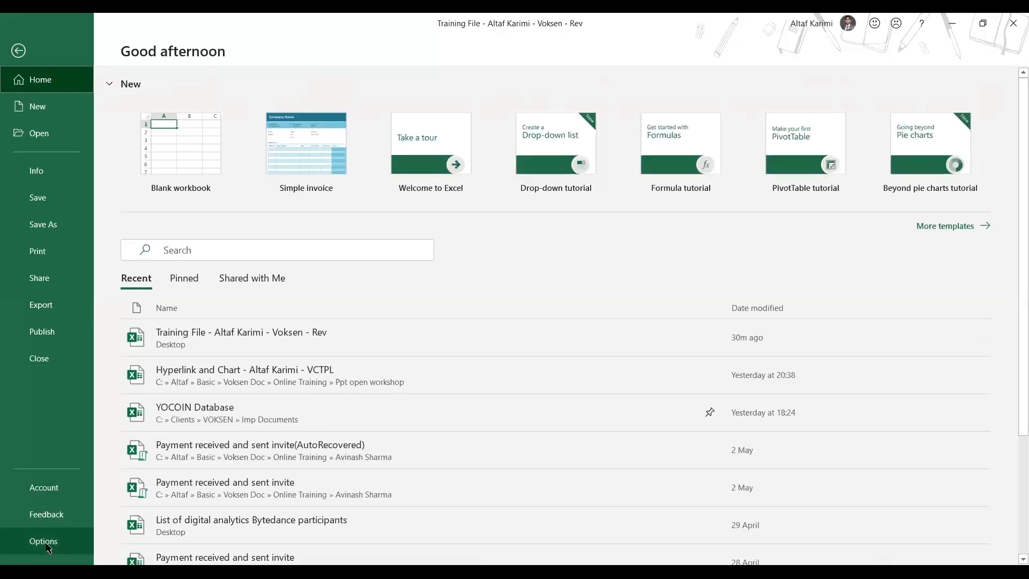
key("Escape")
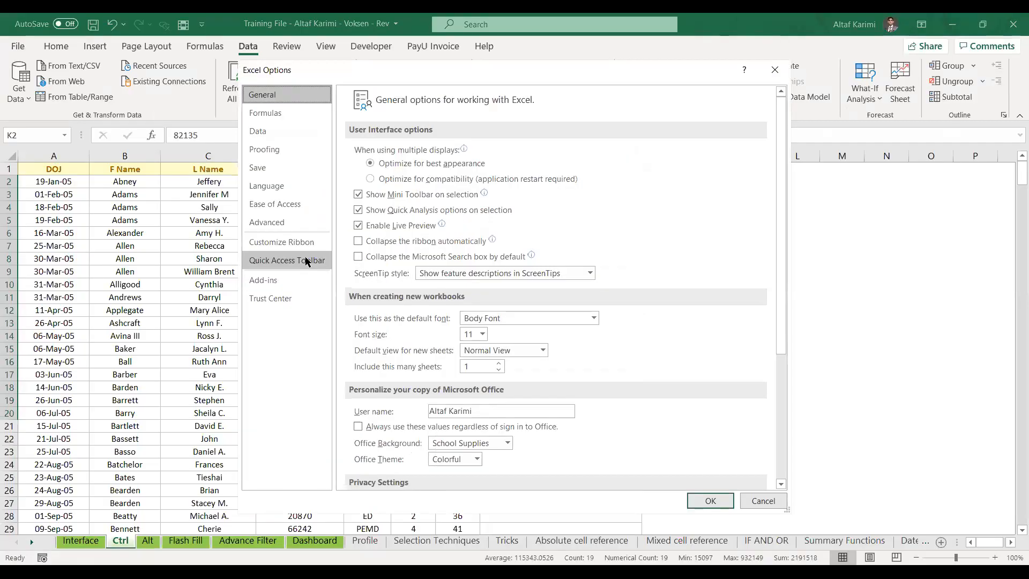
left_click(304, 244)
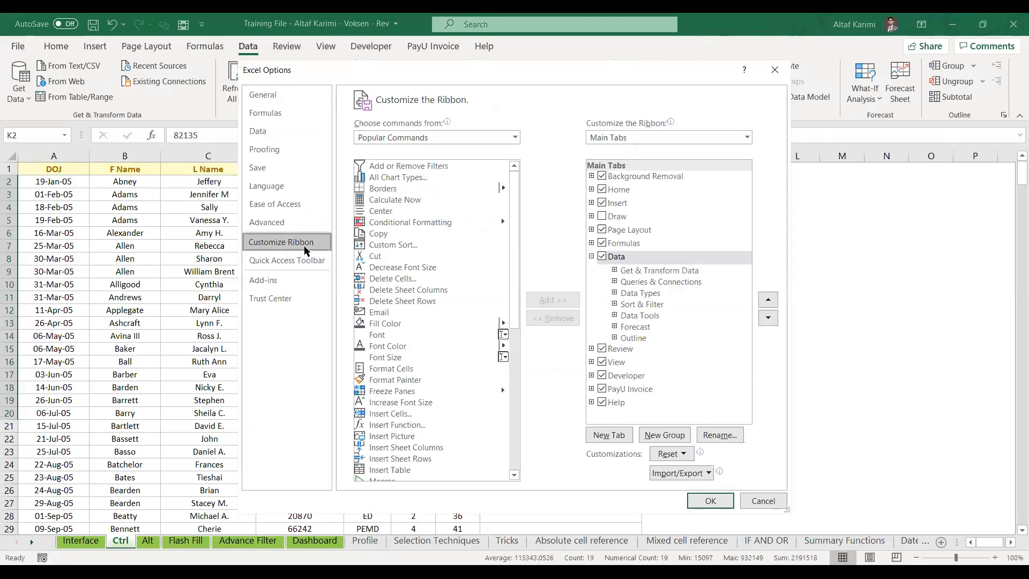
left_click(592, 256)
left_click(641, 182)
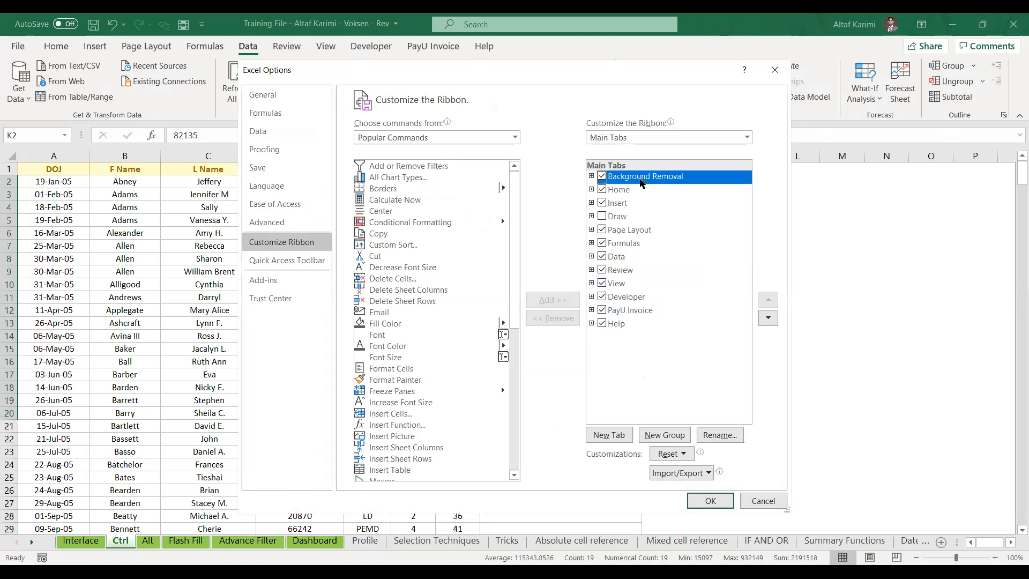
left_click(611, 437)
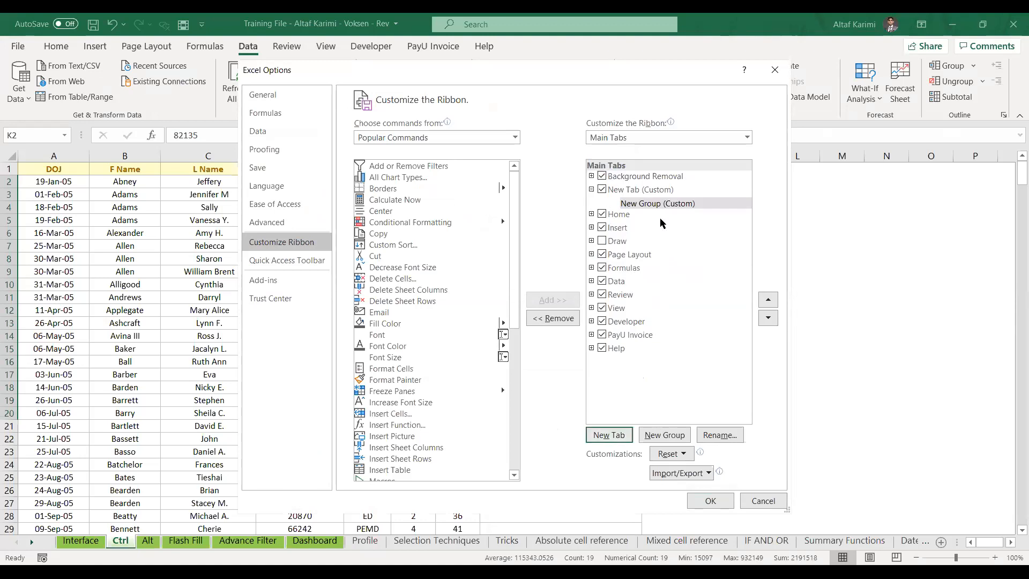
Rename the new custom tab to 'My Tab'
left_click(655, 193)
left_click(660, 203)
left_click(636, 191)
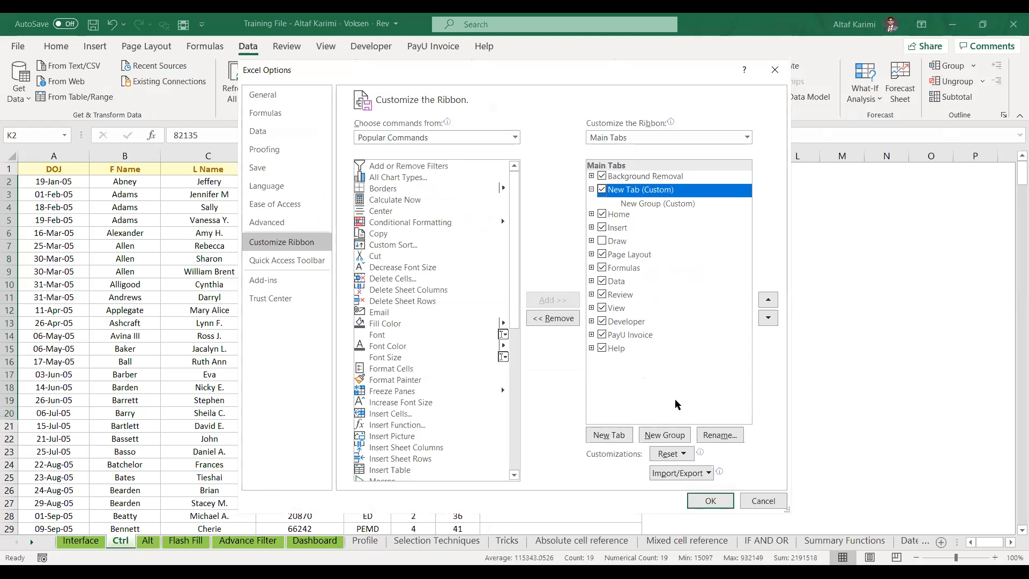
left_click(713, 435)
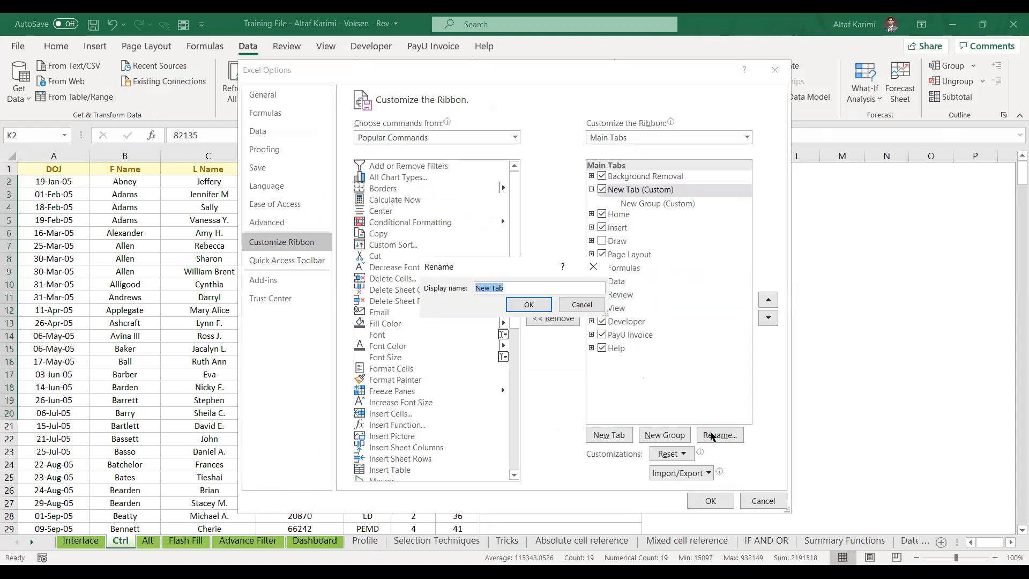
type("My Tab")
key("Return")
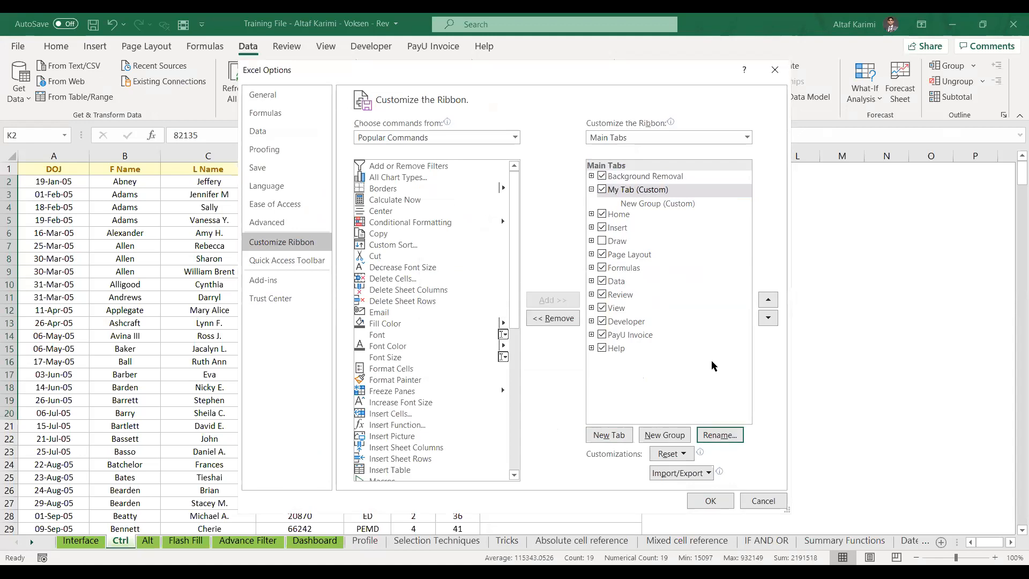
Rename the new custom group to 'Analysis'
left_click(676, 205)
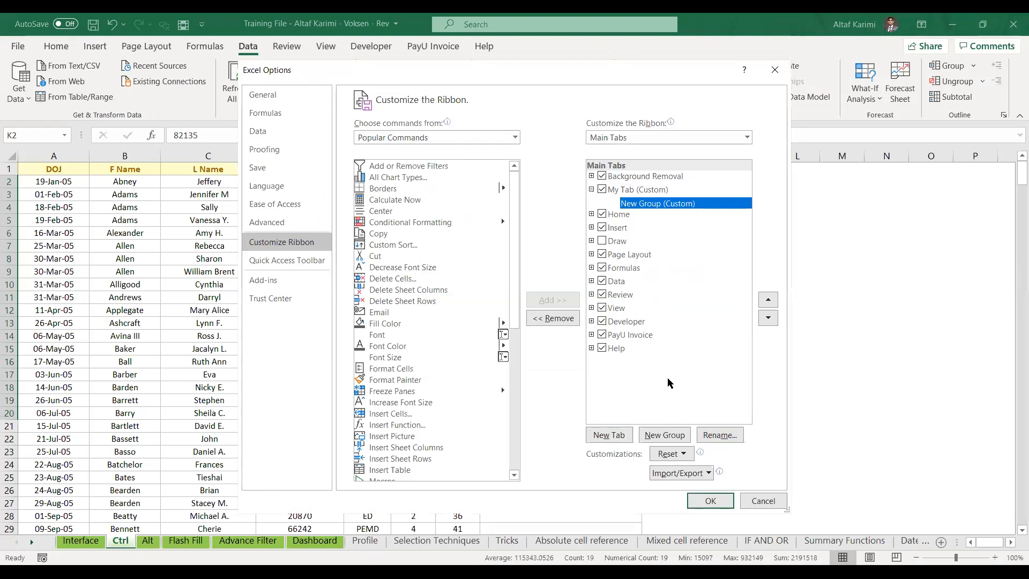
left_click(718, 435)
type("Analysis")
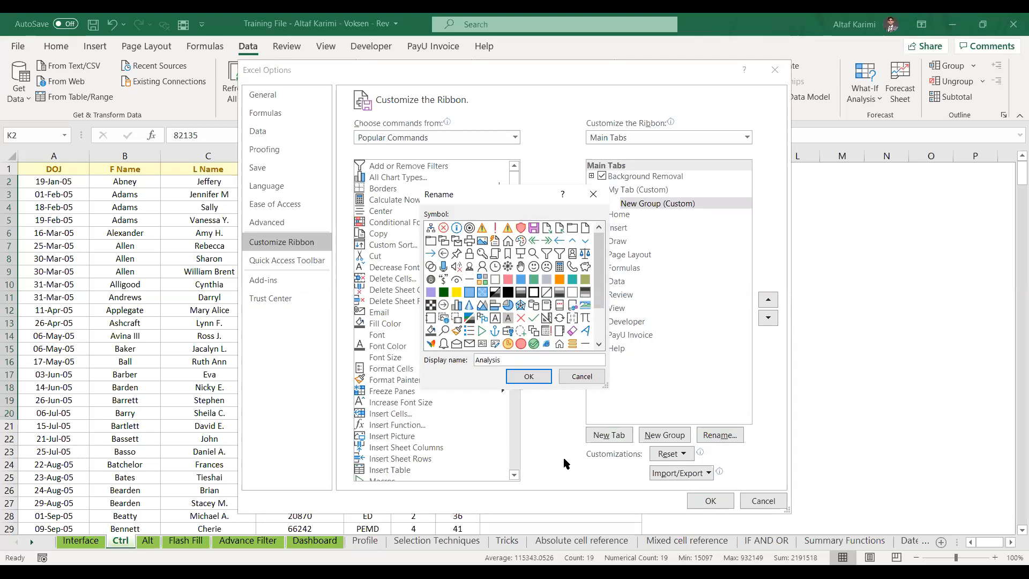
left_click(529, 378)
left_click(416, 266)
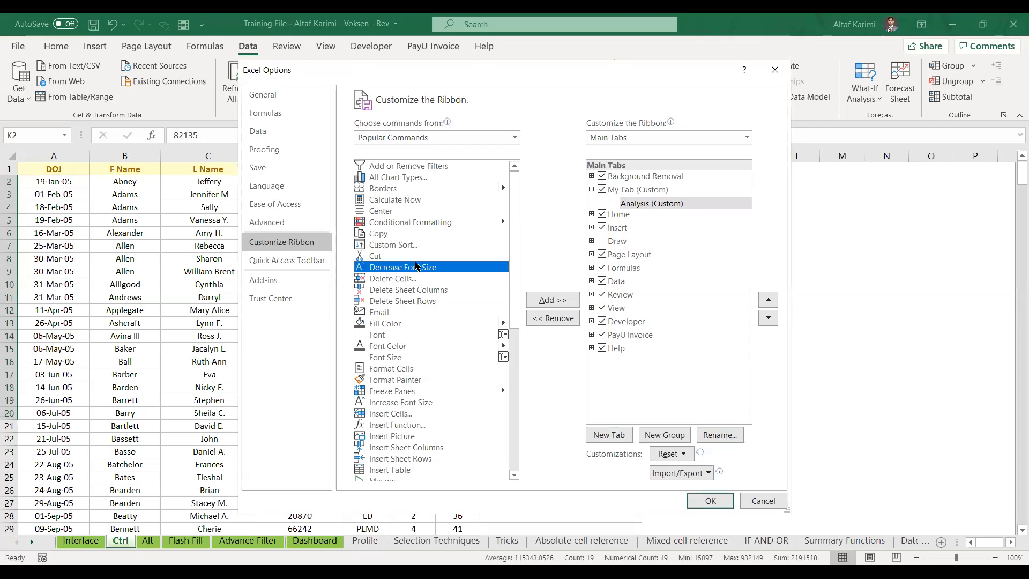
Add PivotTable from Popular Commands to the Analysis group
key("p")
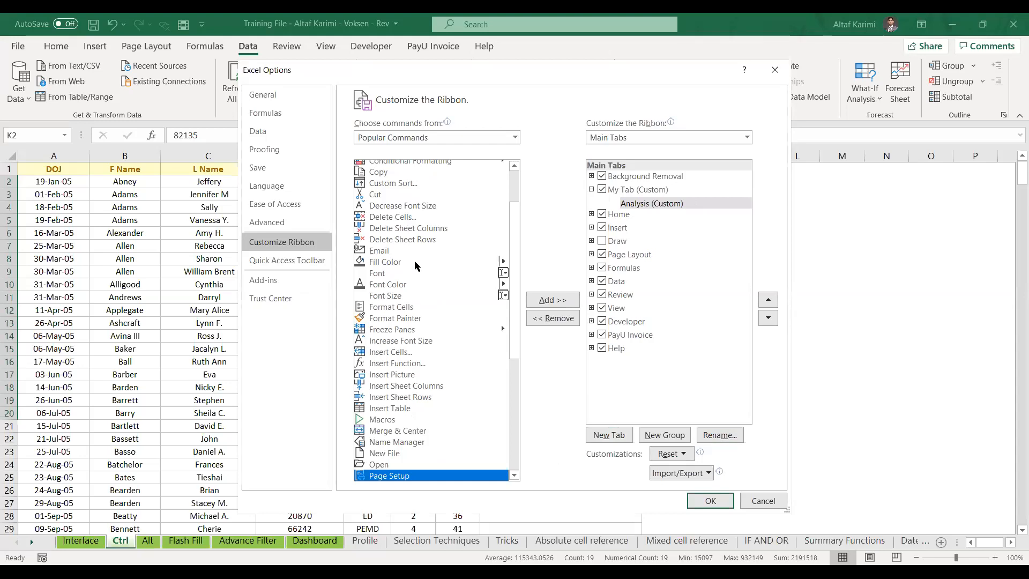
scroll(515, 476, "down", 6)
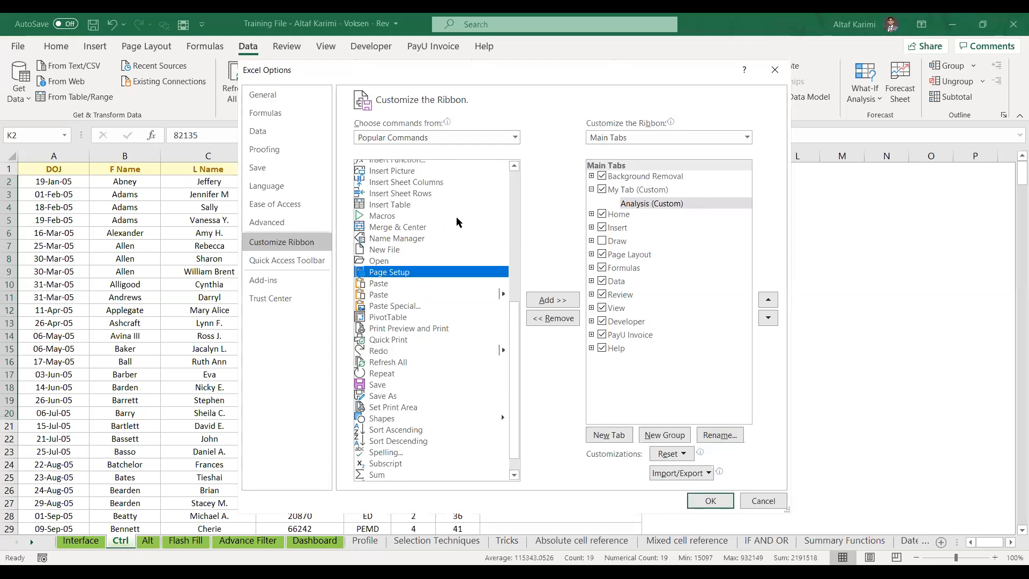
left_click(407, 318)
left_click(544, 300)
left_click(464, 340)
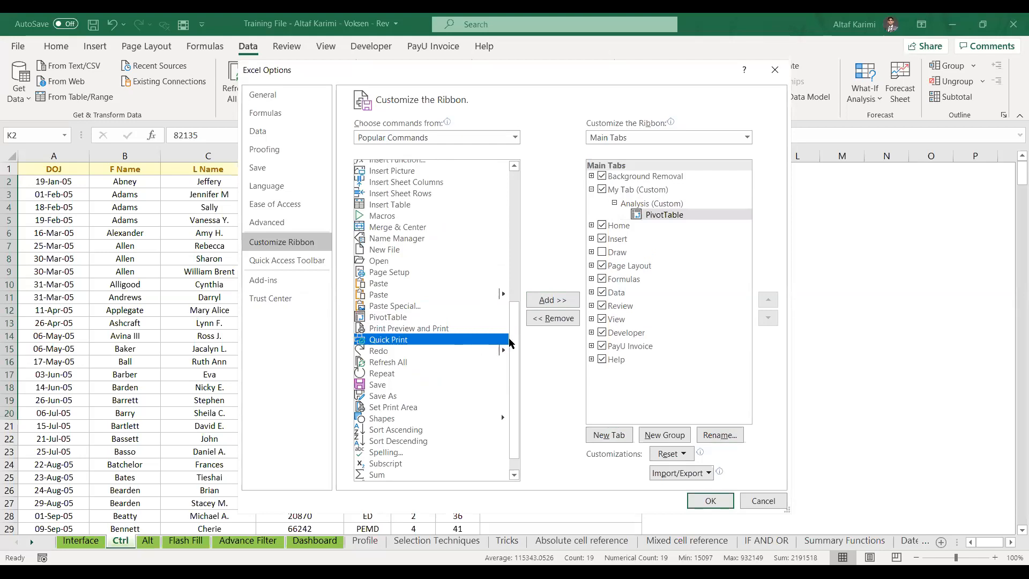
left_click(416, 319)
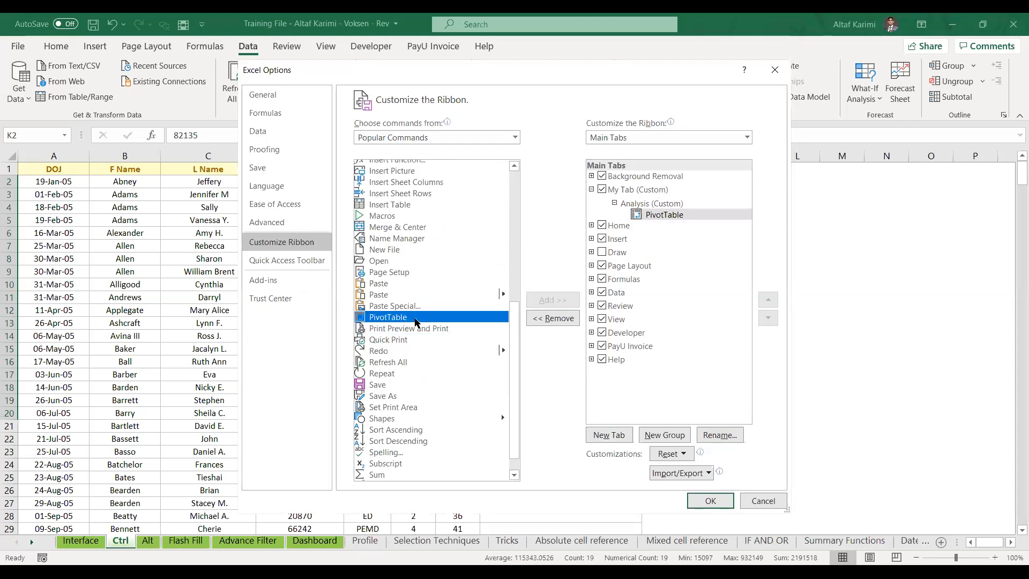
Switch the command list to All Commands and add What-If Analysis to the Analysis group
left_click(413, 138)
left_click(408, 178)
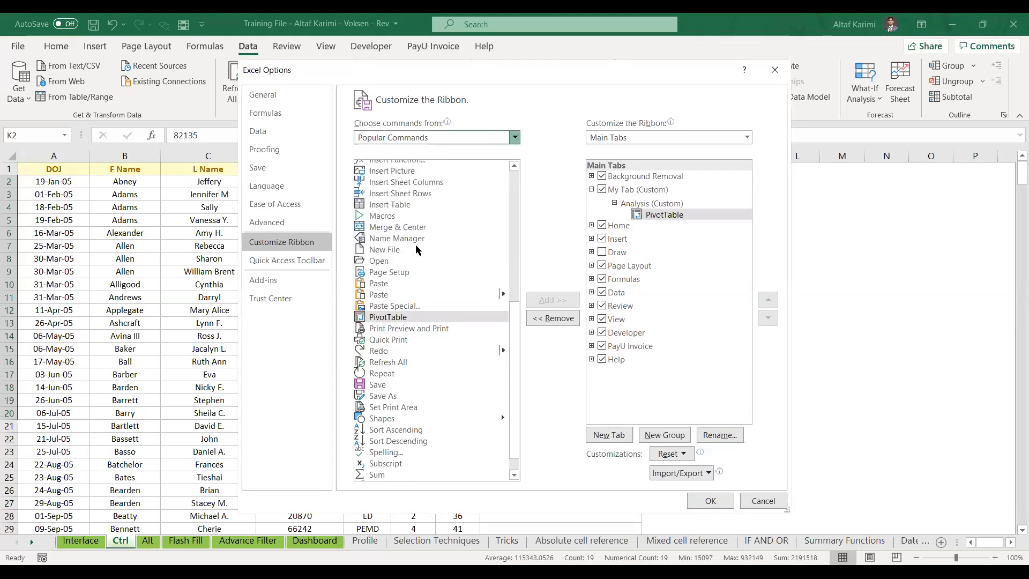
left_click(411, 278)
key("g")
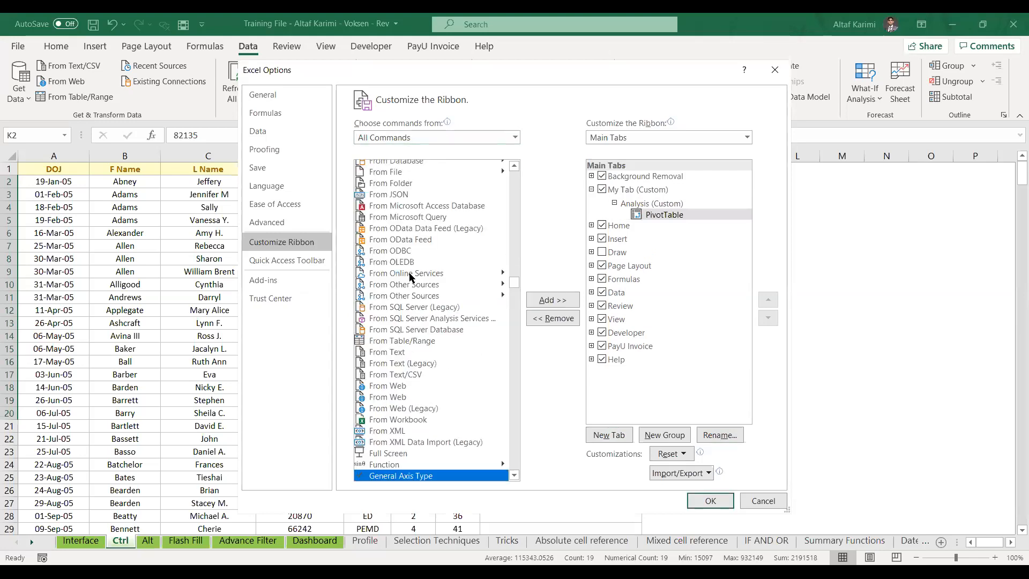
key("g")
key("g")
key("g")
key("g")
key("g")
key("g")
key("g")
key("g")
key("g")
key("g")
key("g")
key("g")
key("g")
key("g")
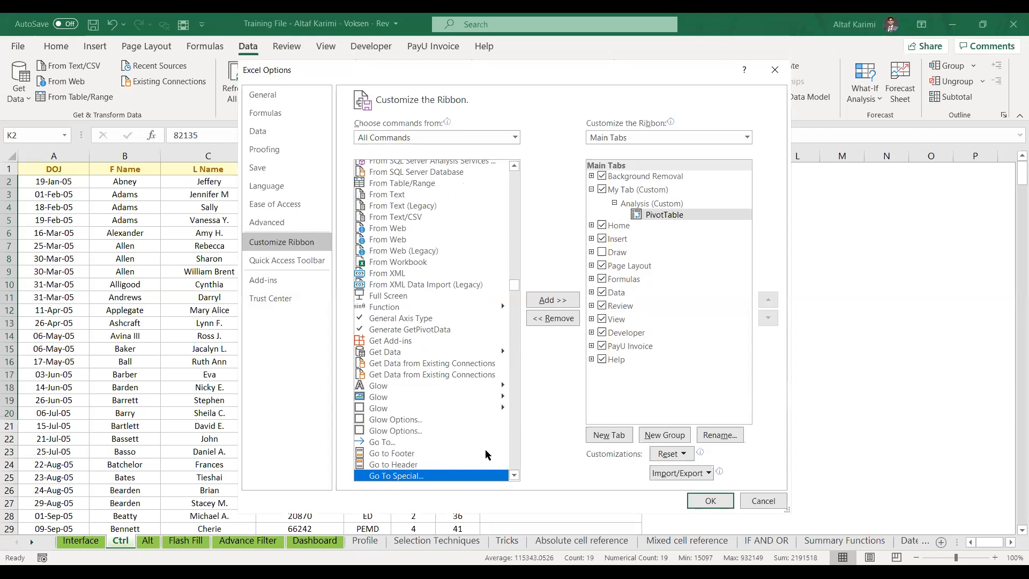
left_click(442, 397)
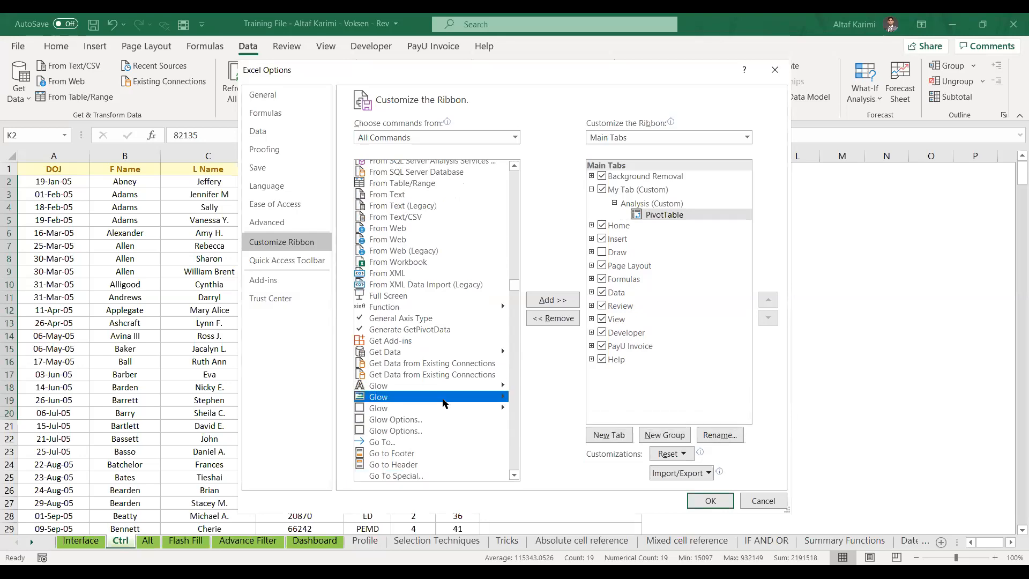
key("End")
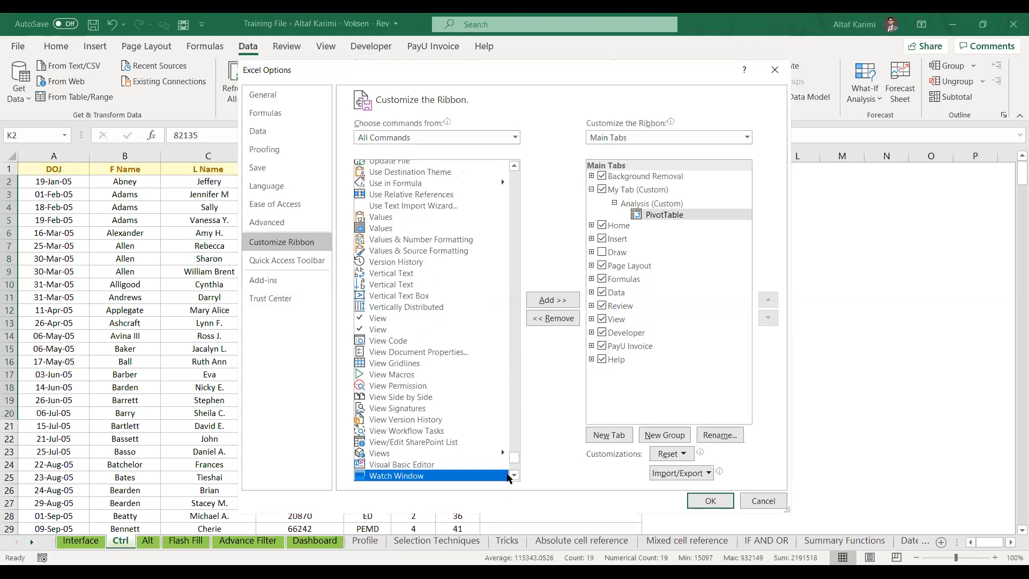
scroll(512, 481, "down", 3)
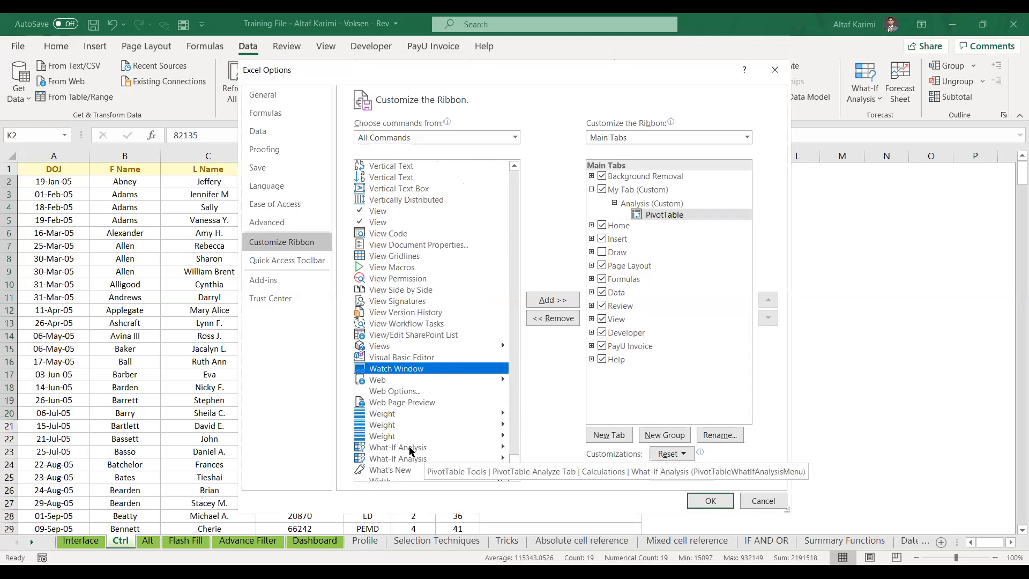
left_click(411, 451)
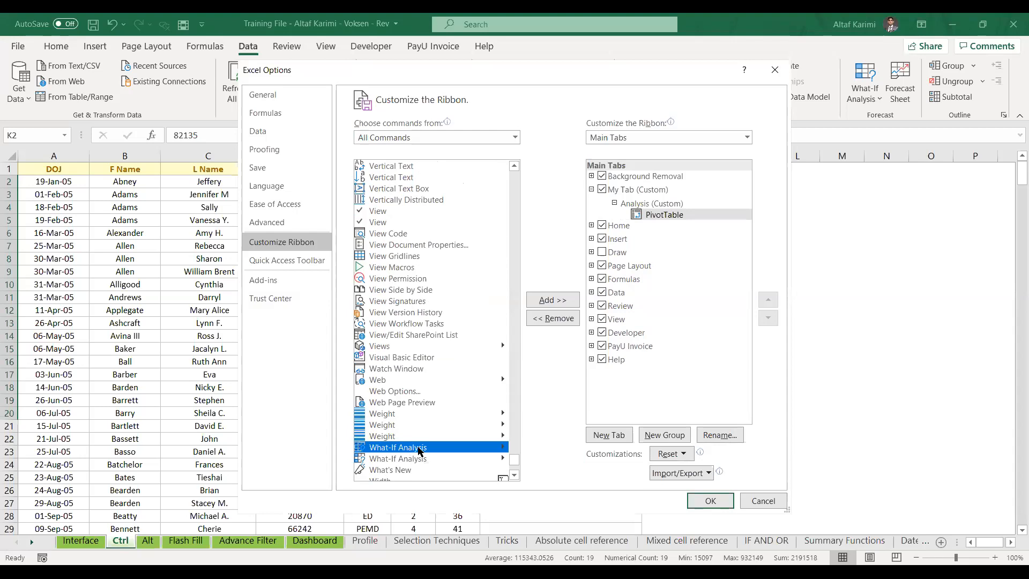
left_click(545, 300)
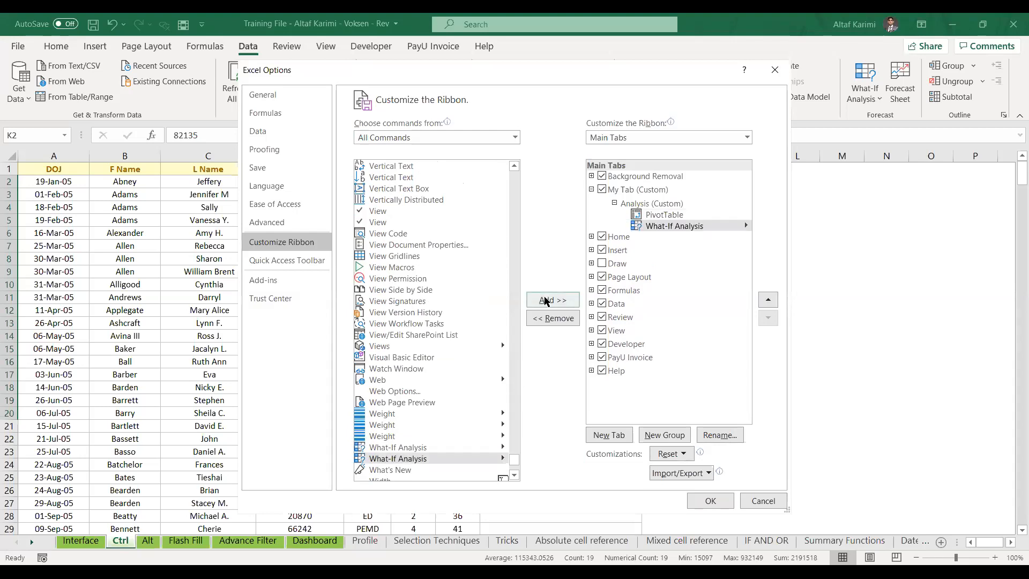
left_click(679, 205)
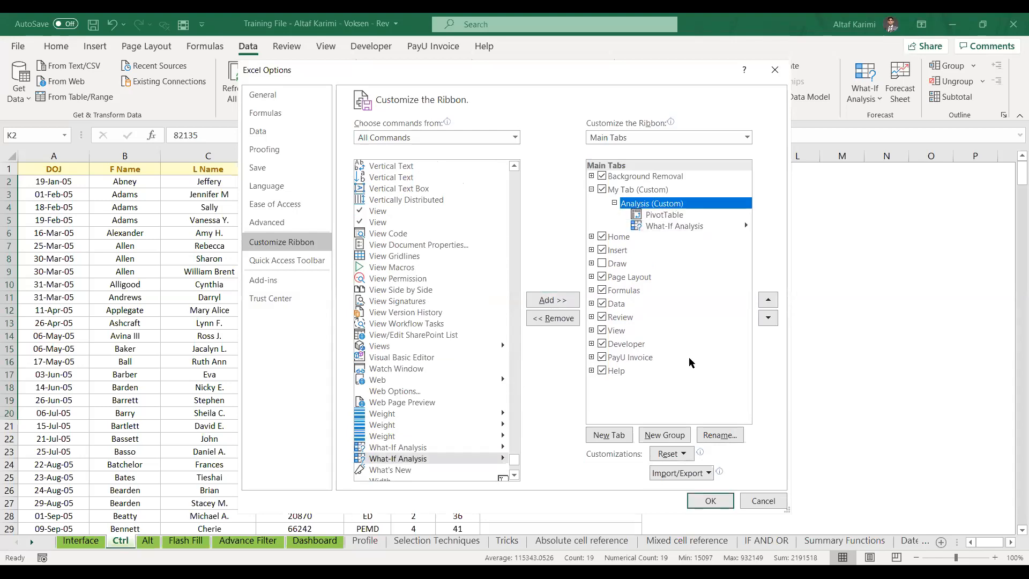
Create a new group on My Tab named 'Format'
left_click(674, 437)
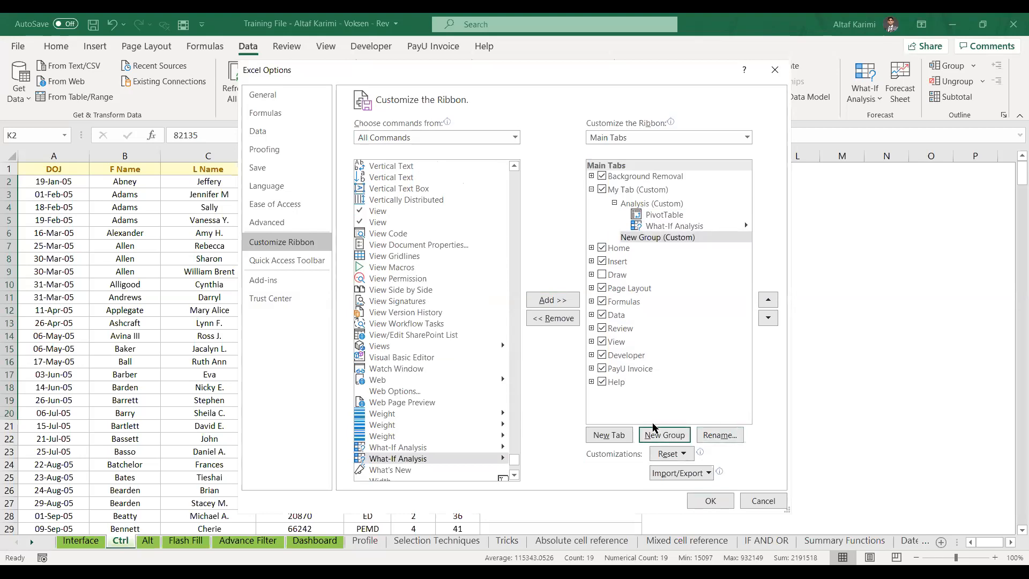
left_click(722, 435)
type("Format")
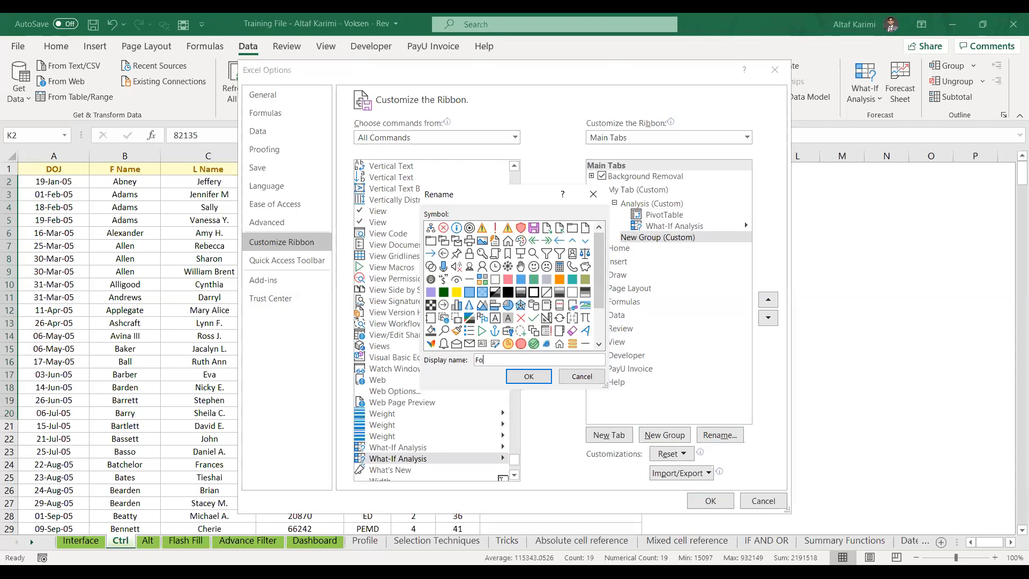
left_click(528, 376)
Add the Color Scales command to the Format group
left_click(394, 301)
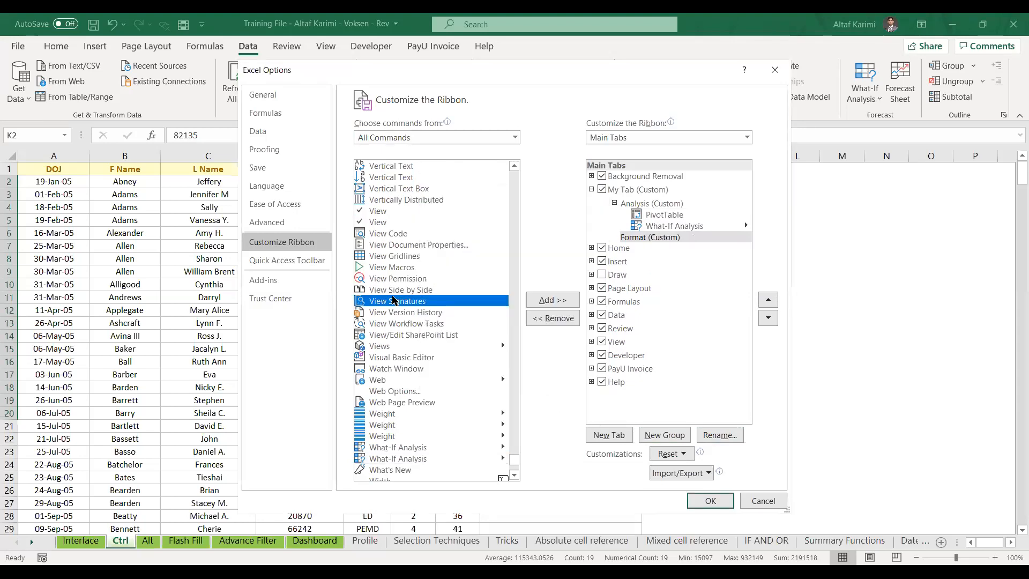
key("c")
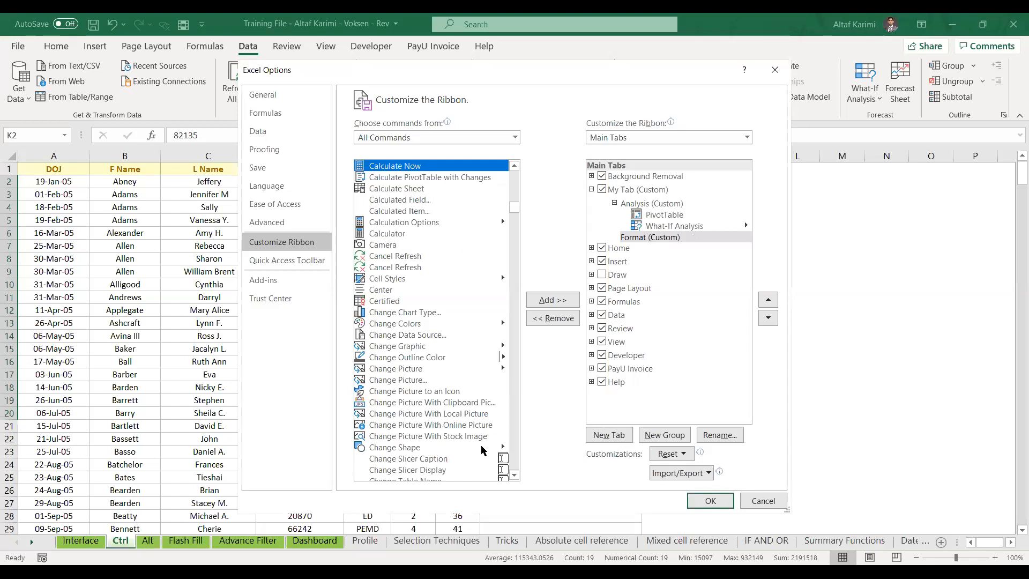
left_click_drag(517, 478, 518, 477)
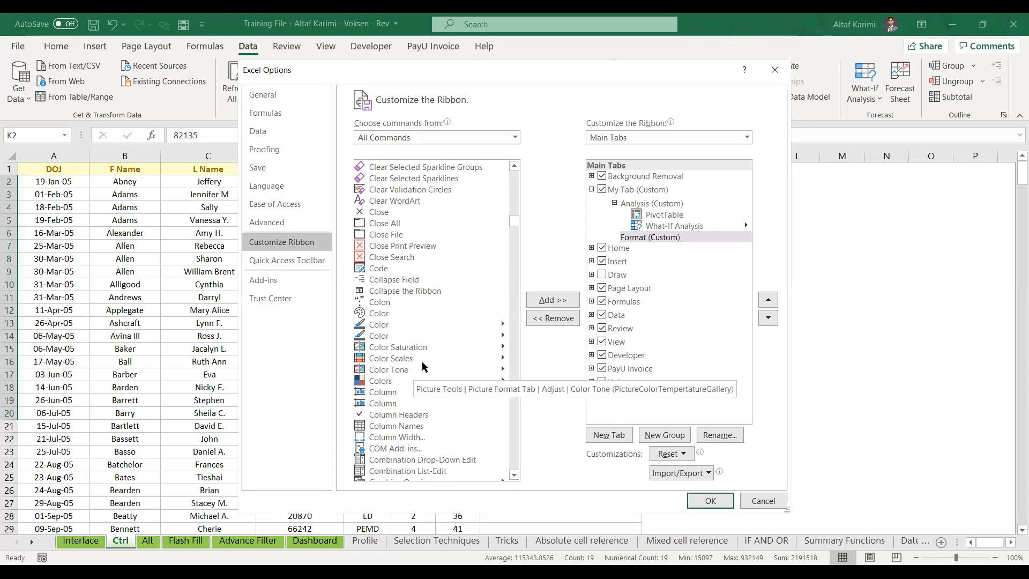
left_click(400, 359)
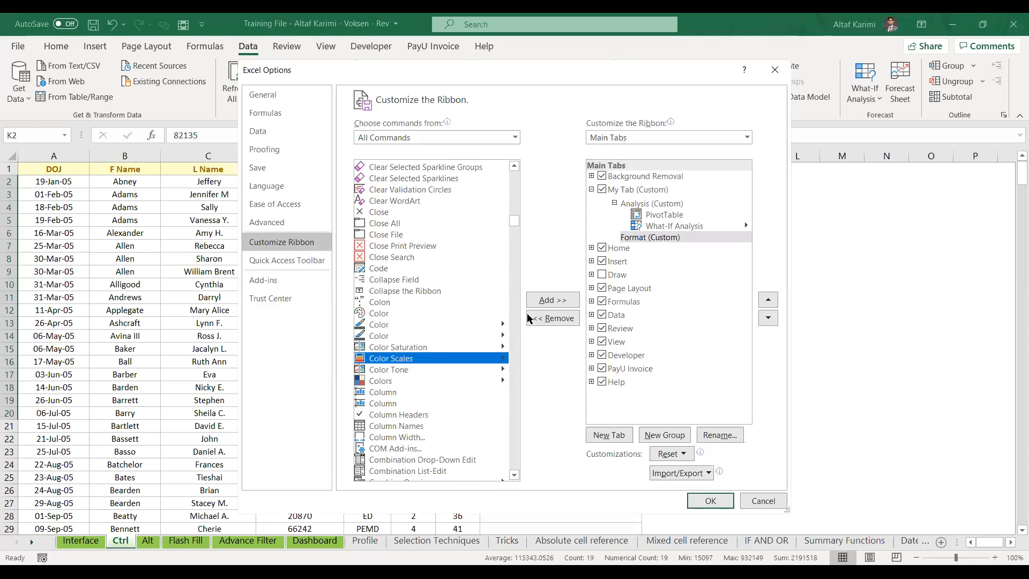
left_click(543, 303)
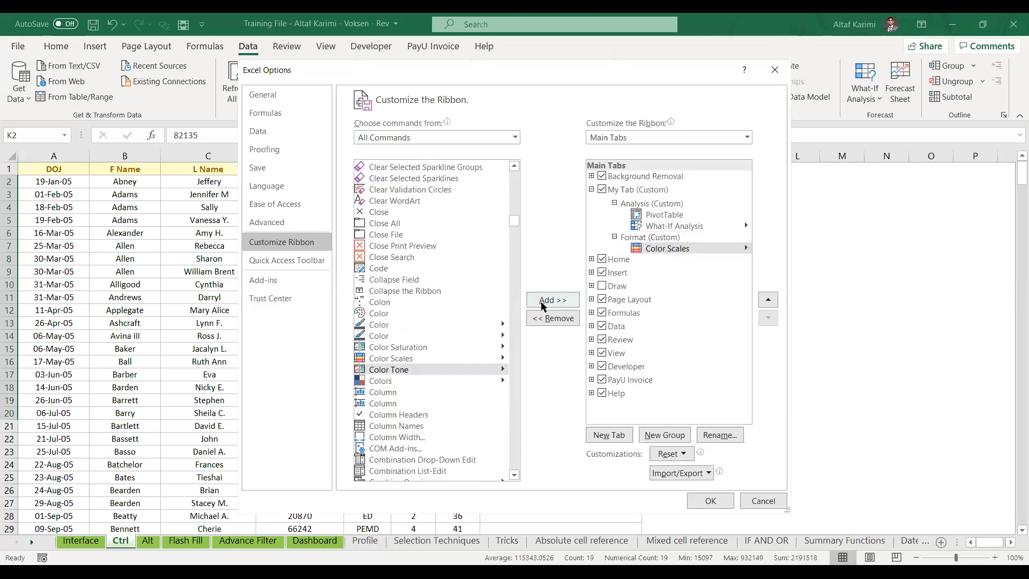
left_click(460, 304)
Add the Sparkline Style command to the Format group
key("p")
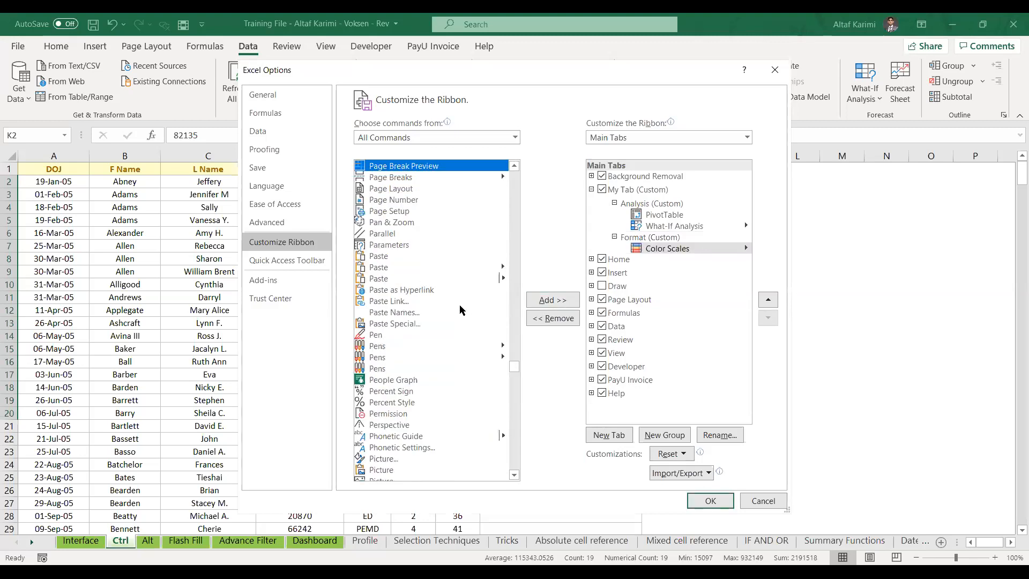
key("s")
left_click(513, 476)
scroll(513, 477, "down", 9)
scroll(514, 477, "down", 7)
scroll(514, 477, "down", 7)
scroll(513, 478, "down", 10)
scroll(513, 478, "down", 6)
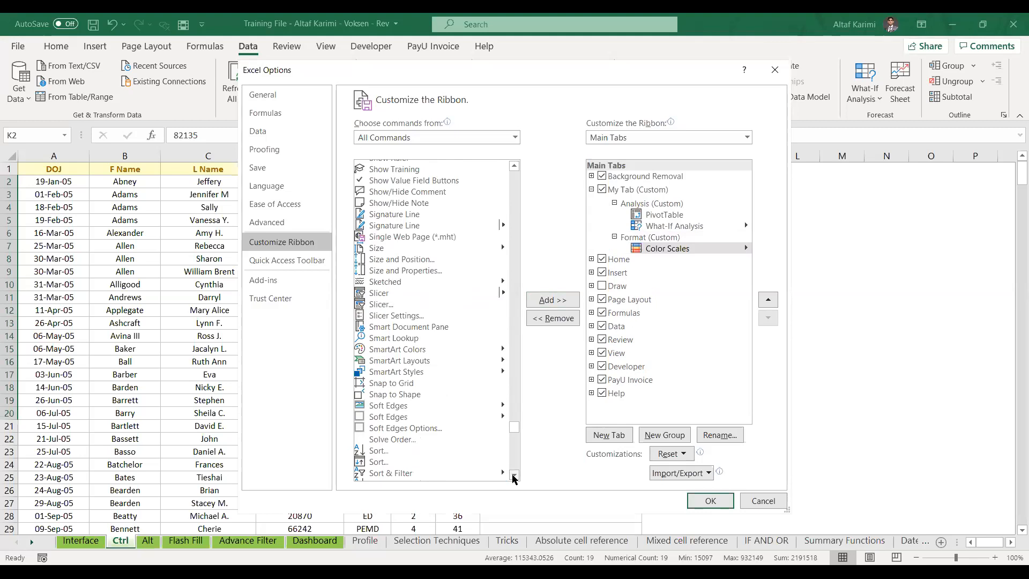
scroll(514, 477, "down", 4)
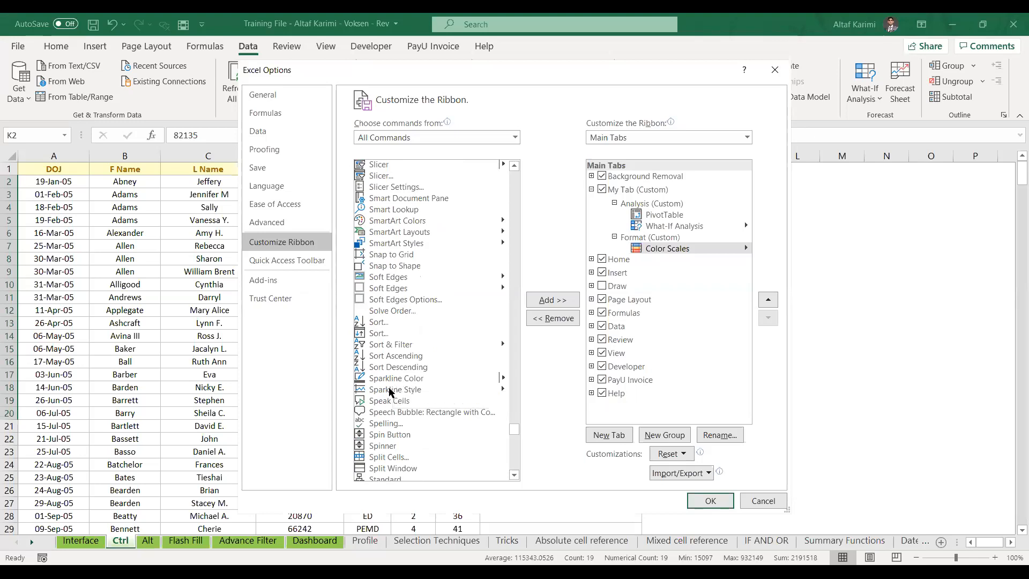
left_click(392, 390)
left_click(552, 300)
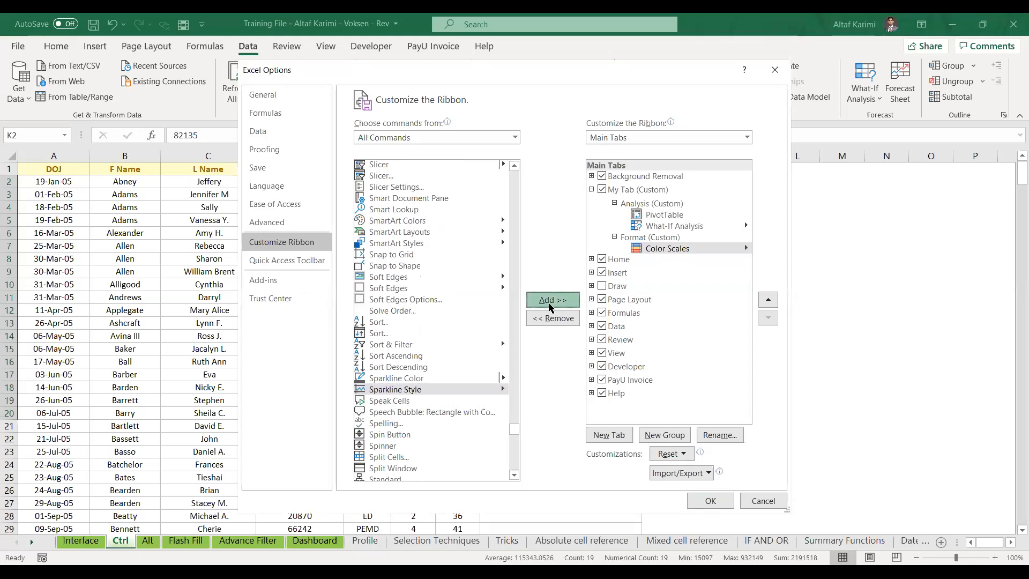
Move the Format group up then back below Analysis, and apply the ribbon changes
left_click(667, 239)
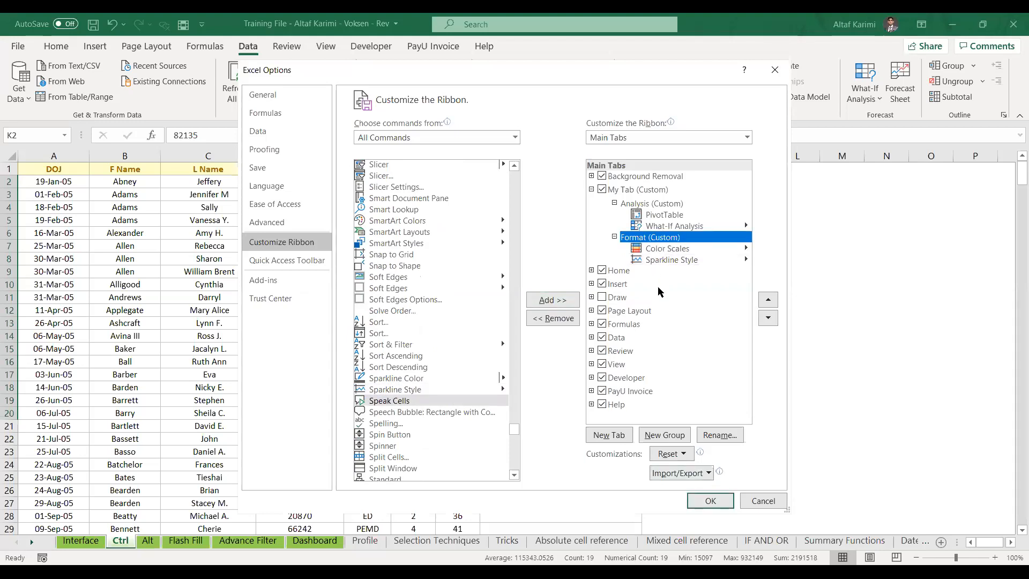
left_click(768, 300)
left_click(768, 318)
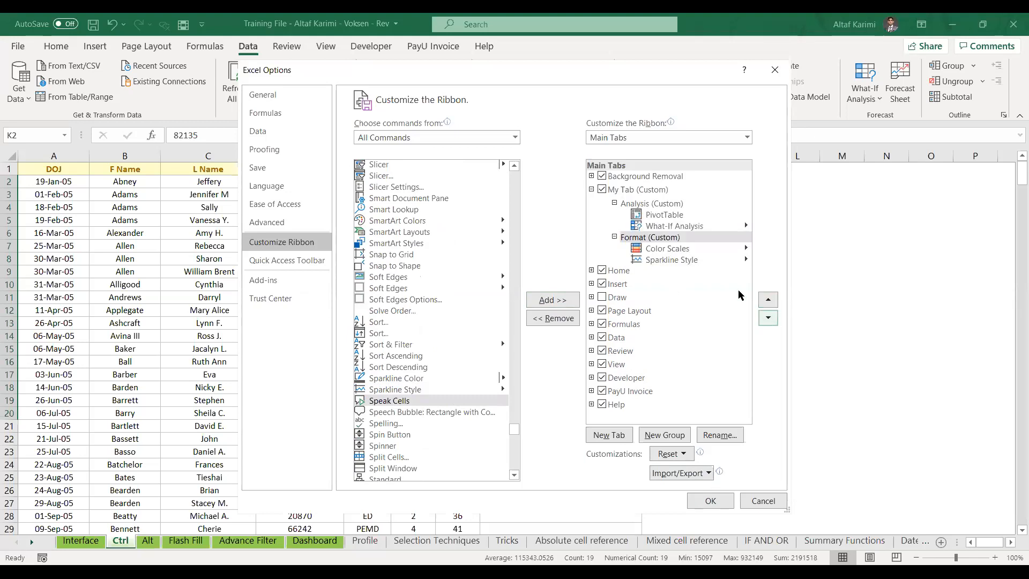
left_click(688, 261)
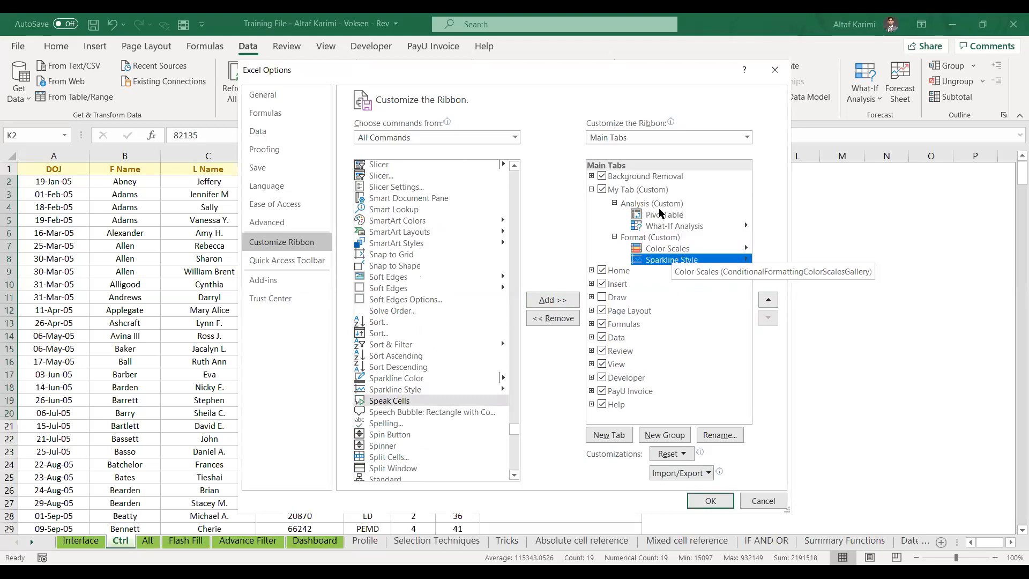
left_click(656, 207)
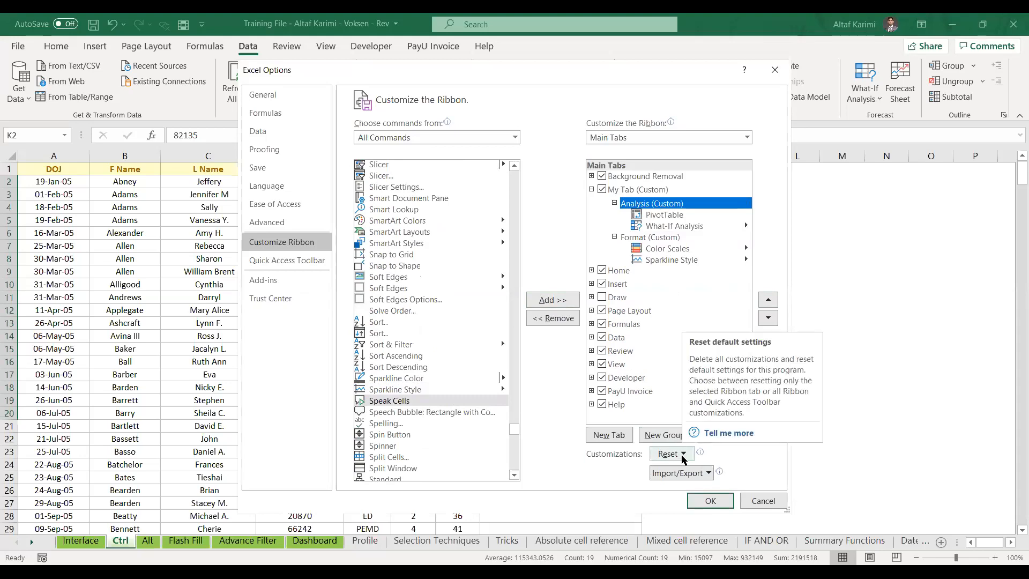
left_click(710, 500)
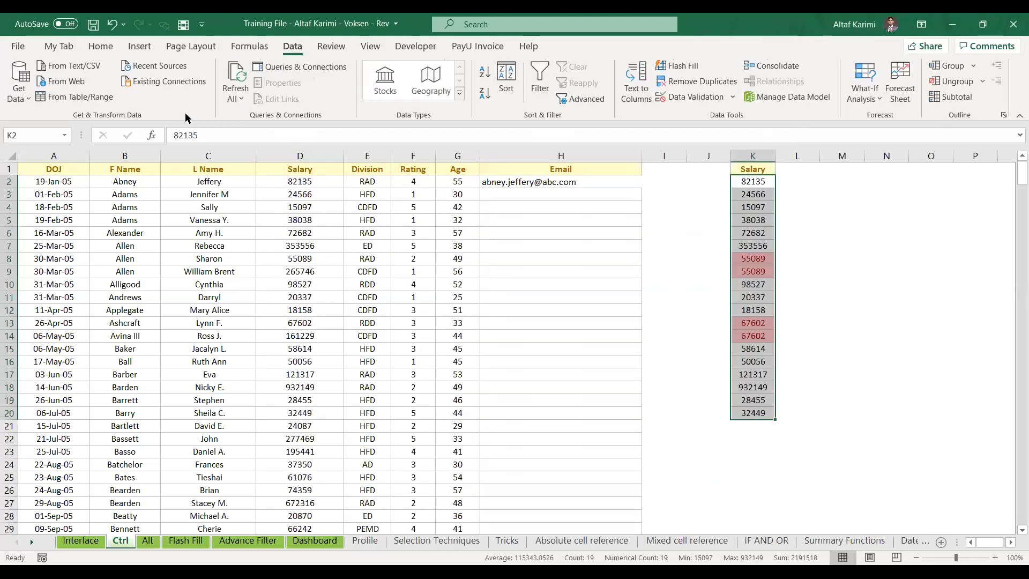
left_click(73, 49)
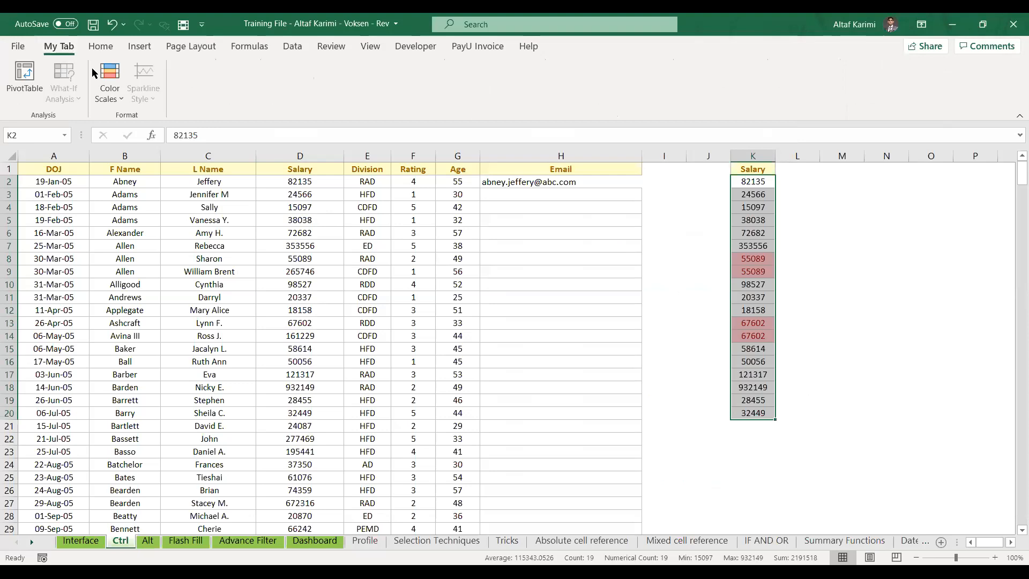
left_click(109, 90)
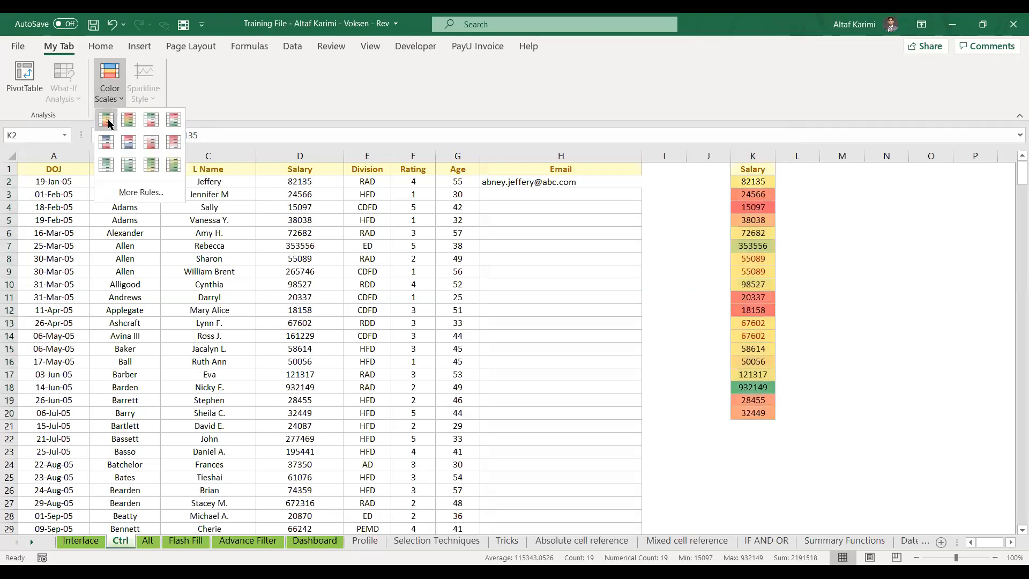
left_click(109, 124)
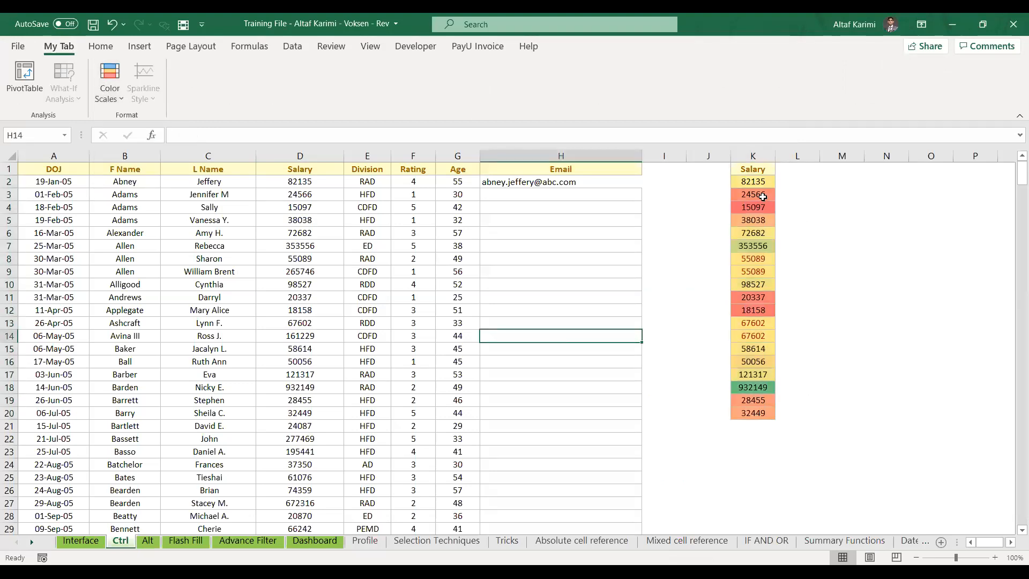
left_click_drag(760, 197, 762, 216)
left_click(761, 245)
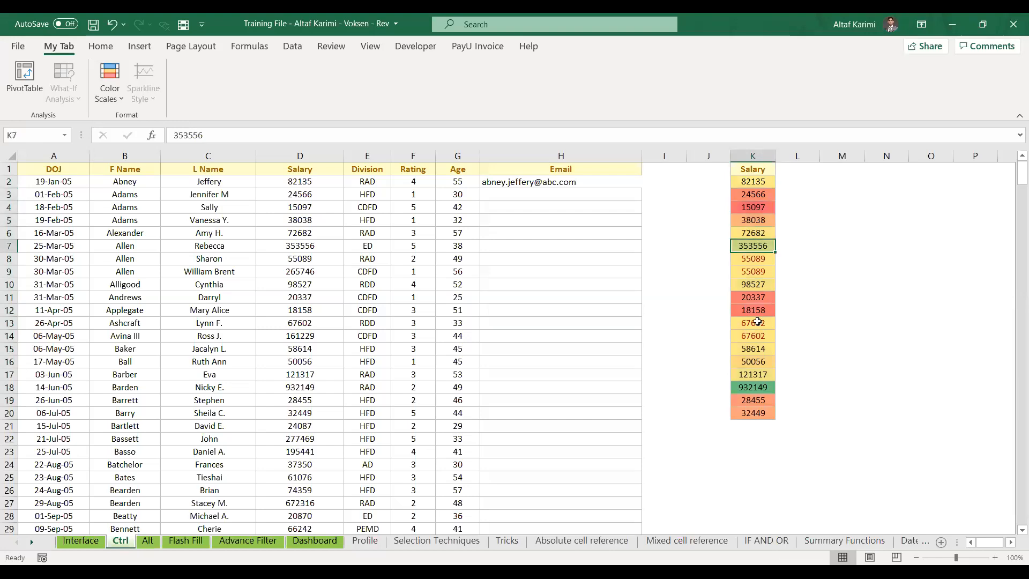
left_click(756, 385)
left_click(665, 352)
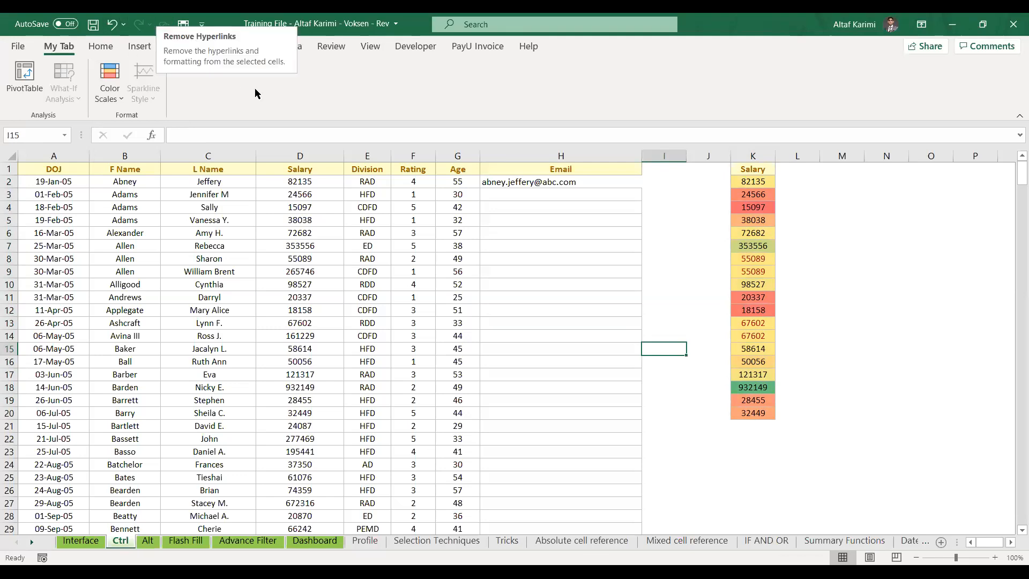
left_click(27, 48)
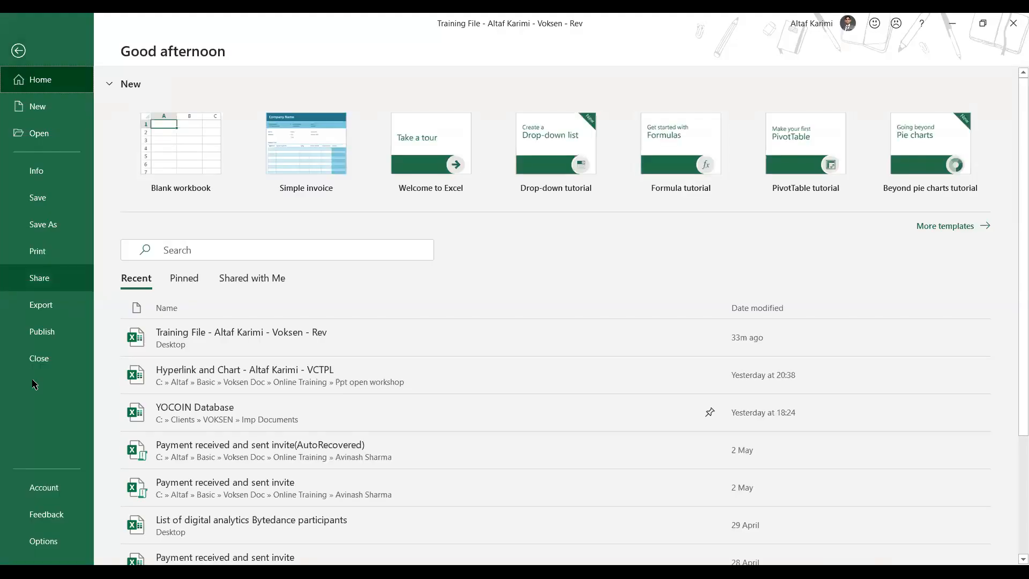
Uncheck My Tab and Developer in Customize Ribbon and confirm the Options
left_click(52, 546)
left_click(303, 241)
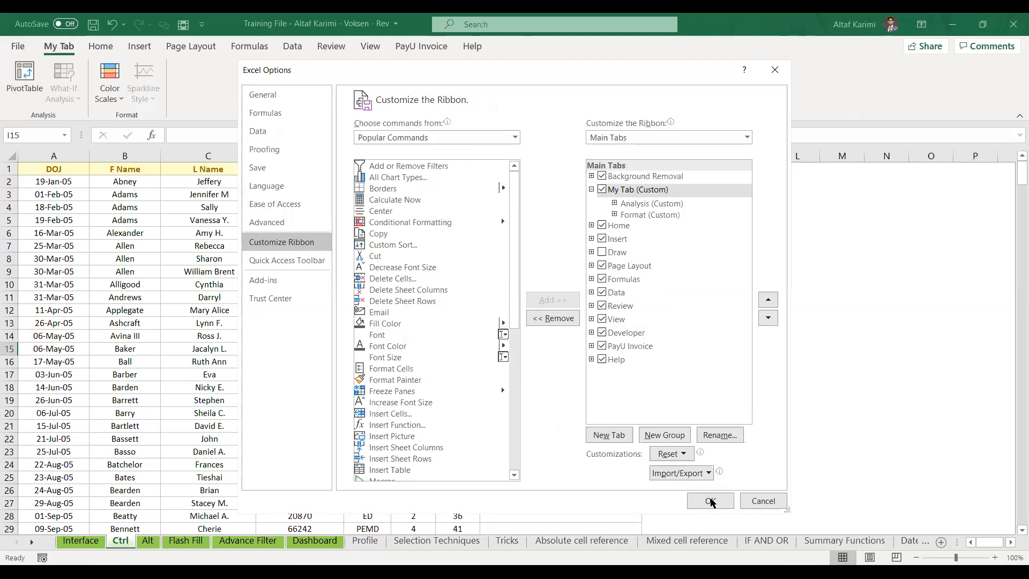
left_click(711, 501)
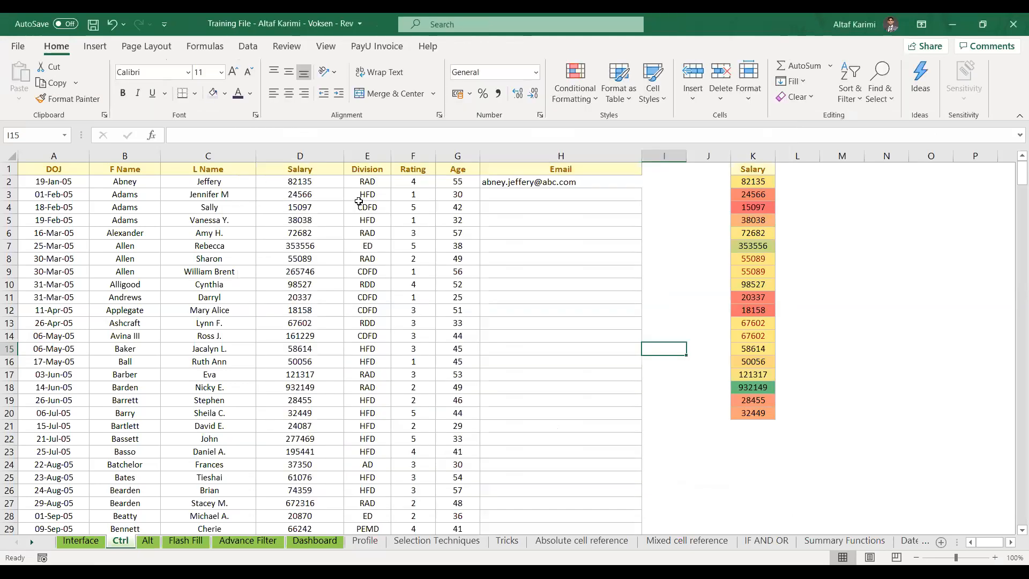
Delete columns H through K (Email and Salary copy) and return to cell A1
left_click(517, 159)
left_click_drag(516, 159, 749, 143)
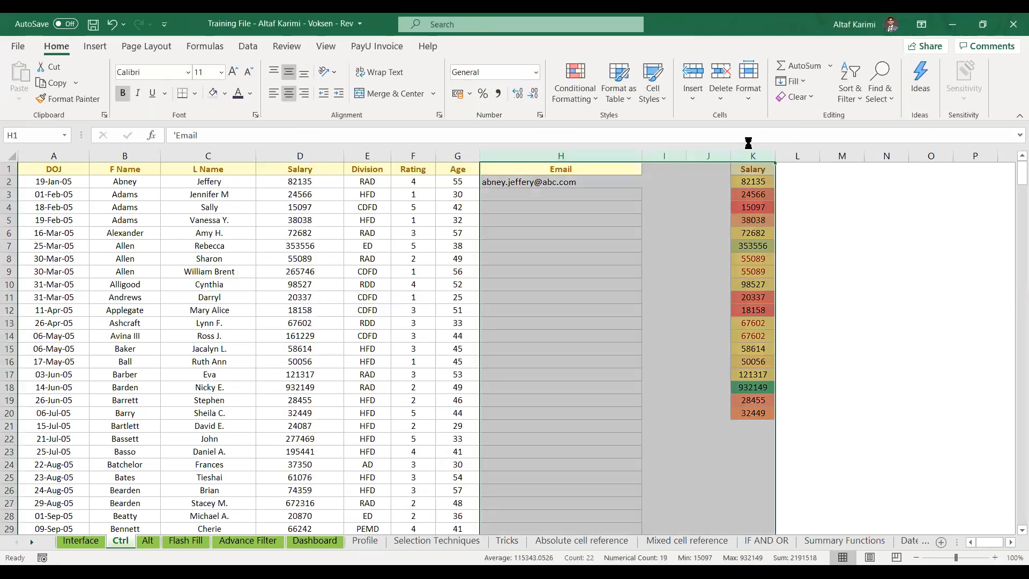
key("ctrl+minus")
left_click(68, 171)
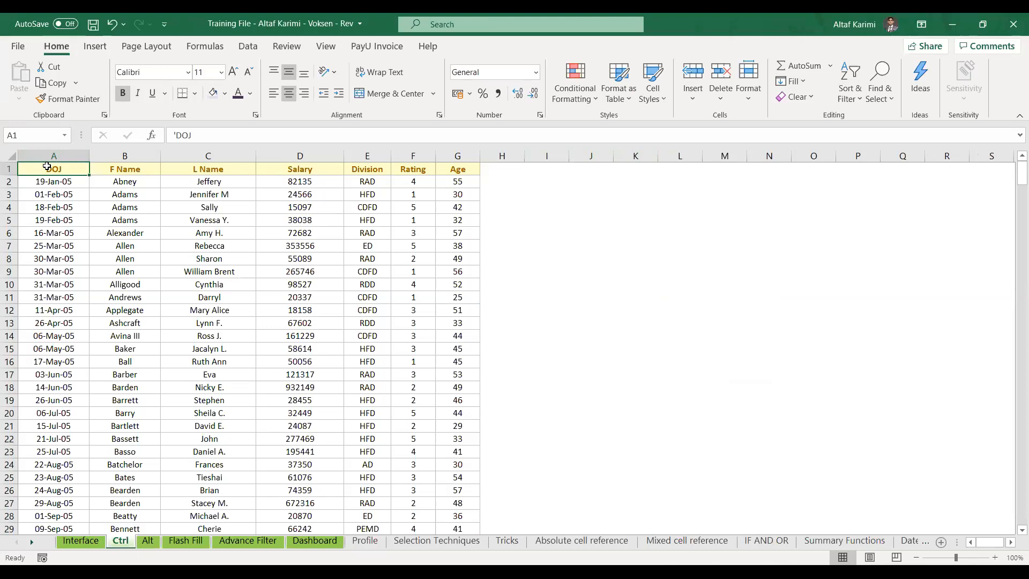
key("ctrl+n")
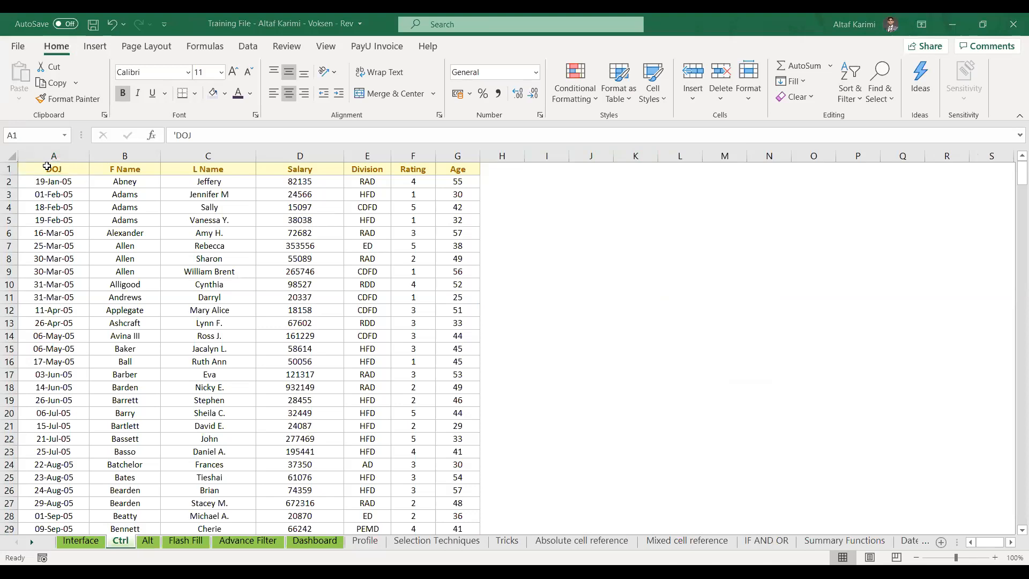
Select the whole employee table A1:G417 with Ctrl+Shift+End
left_click(47, 167)
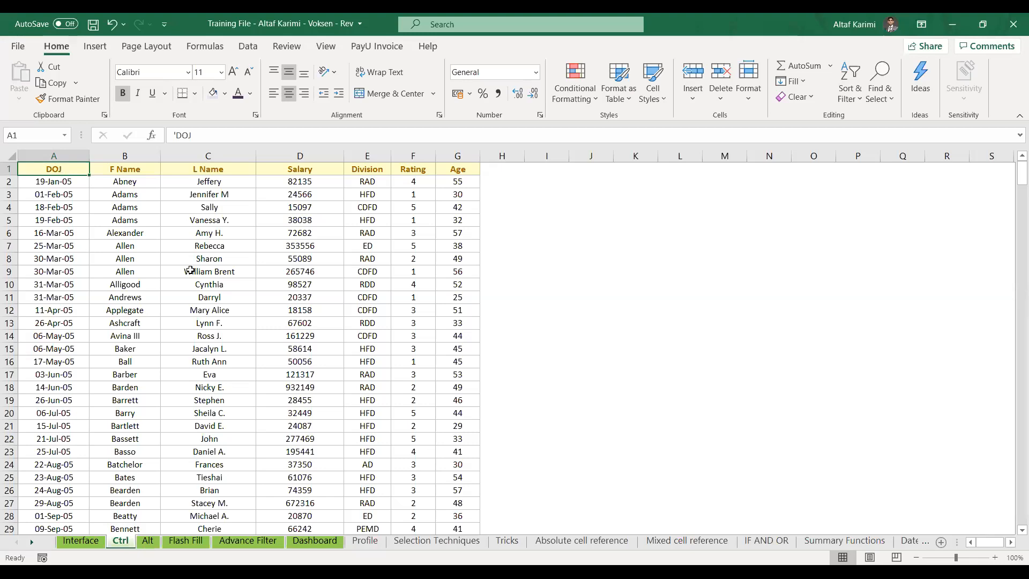
key("ctrl+shift+End")
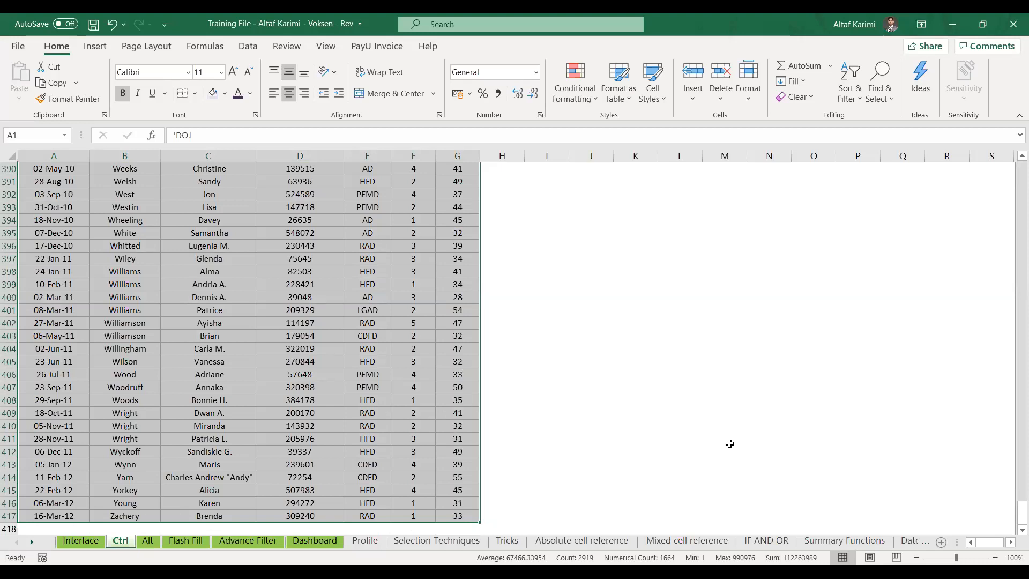
left_click_drag(1013, 515, 1013, 154)
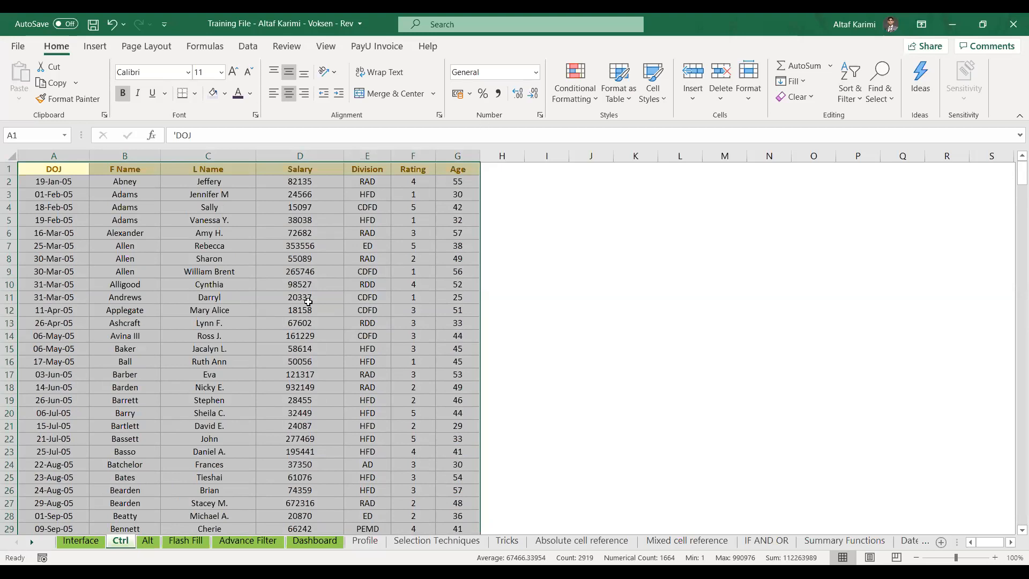
left_click(77, 171)
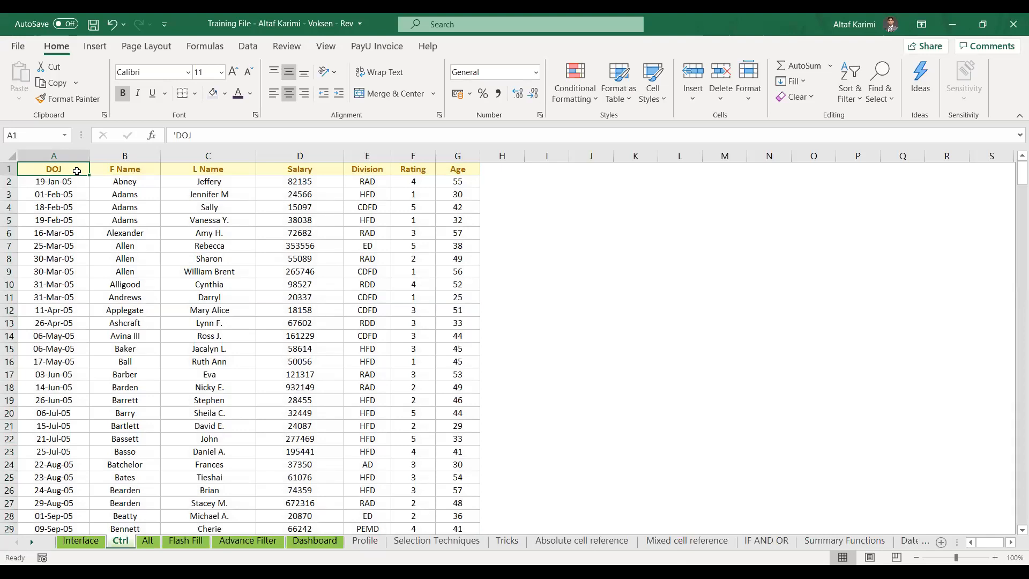
key("ctrl+shift+End")
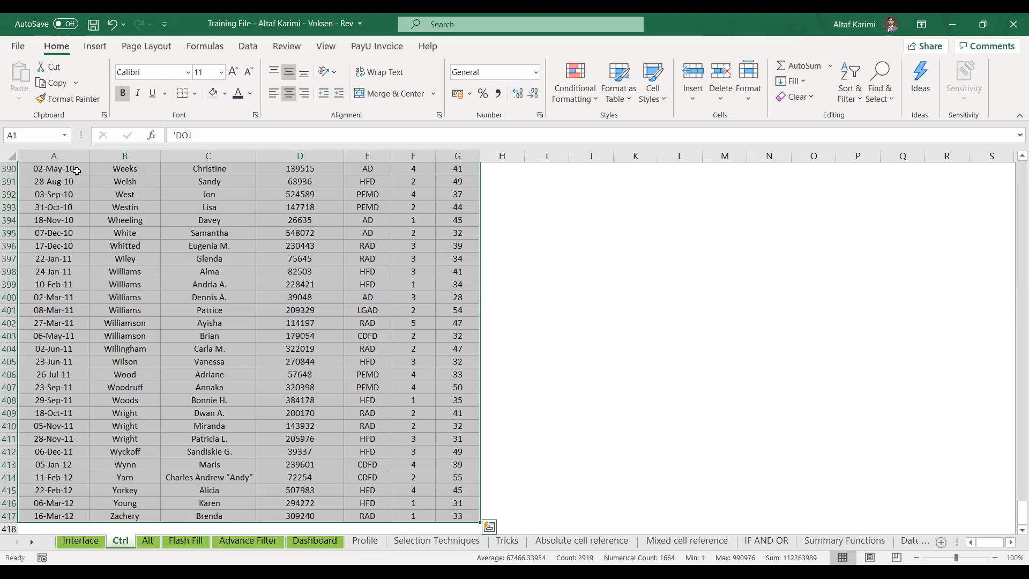
key("ctrl+Home")
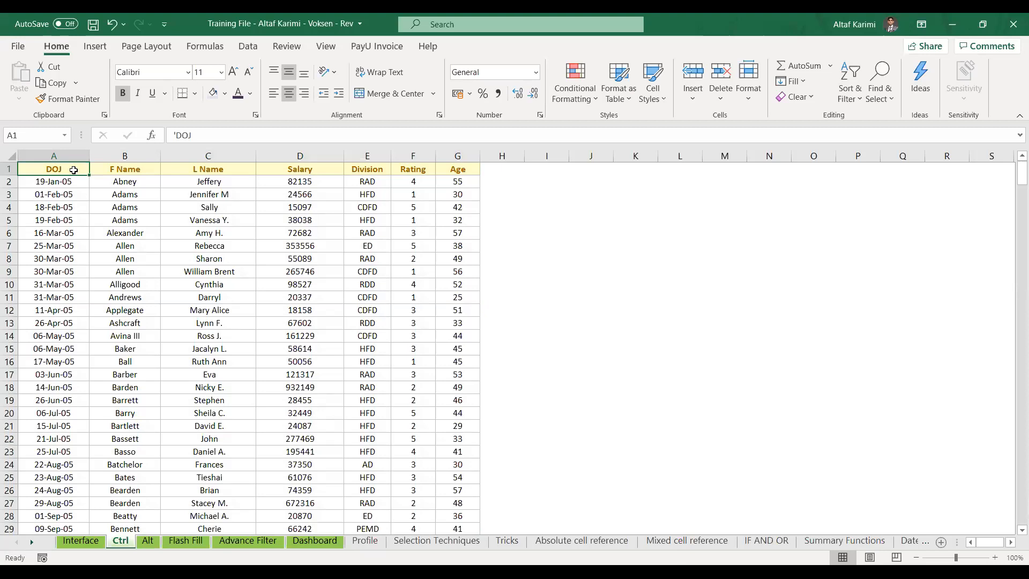
key("ctrl+shift+End")
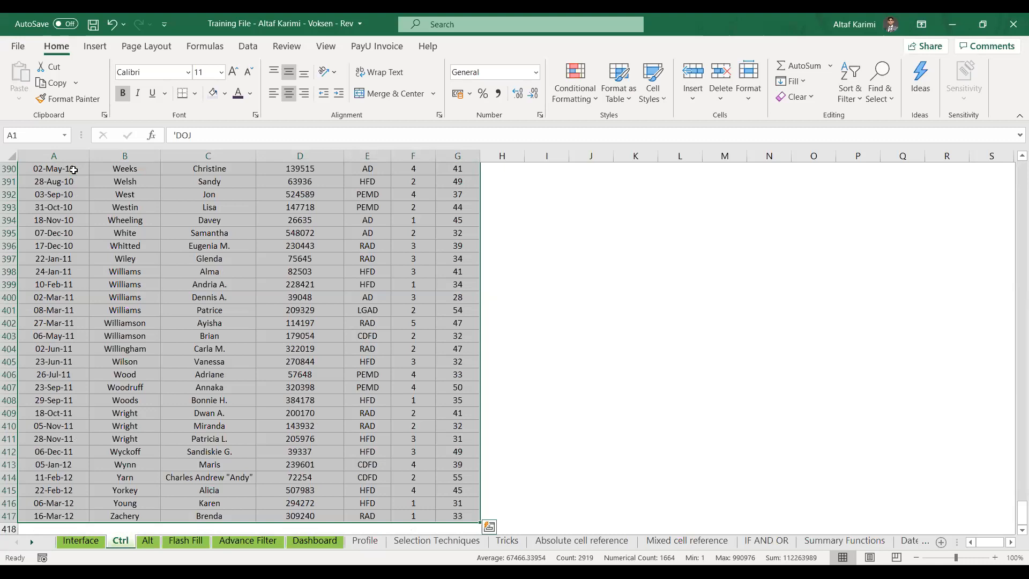
key("ctrl+BackSpace")
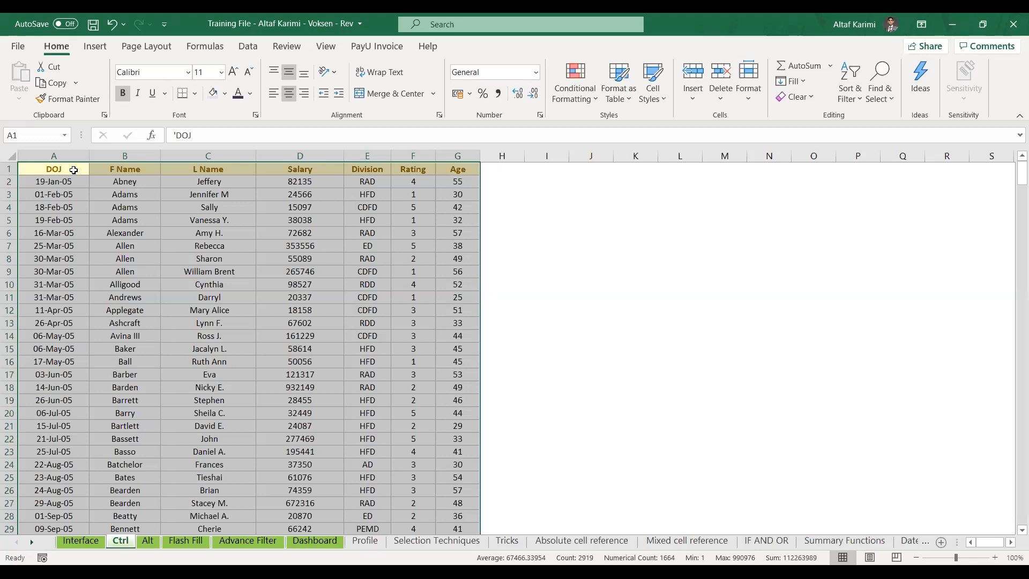
key("ctrl+period")
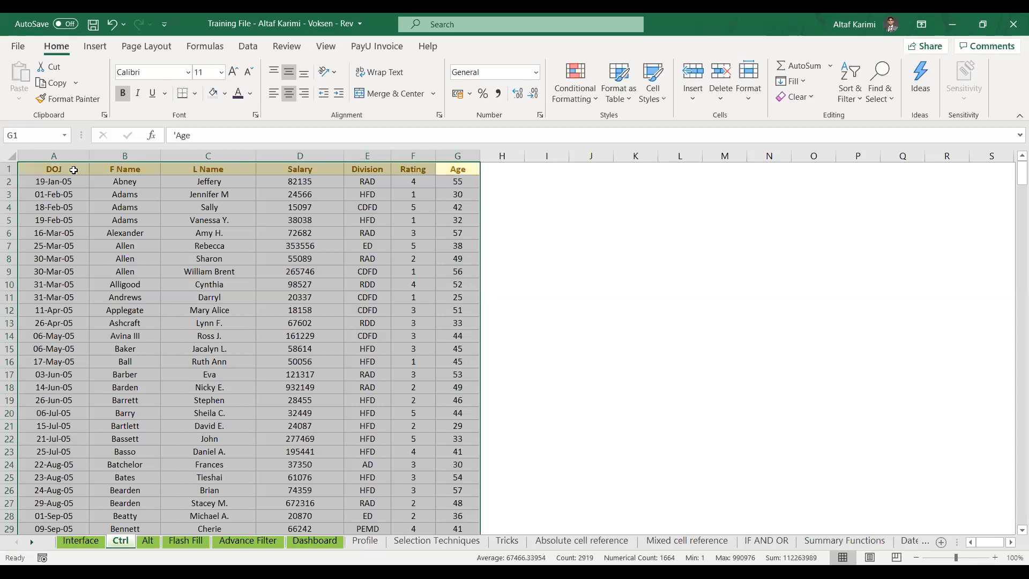
key("ctrl+period")
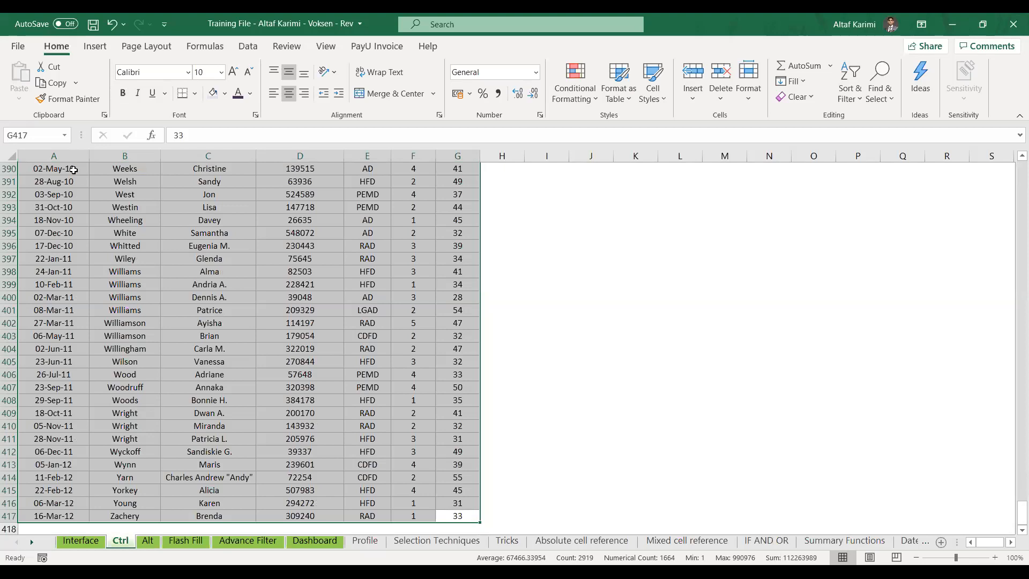
key("ctrl+period")
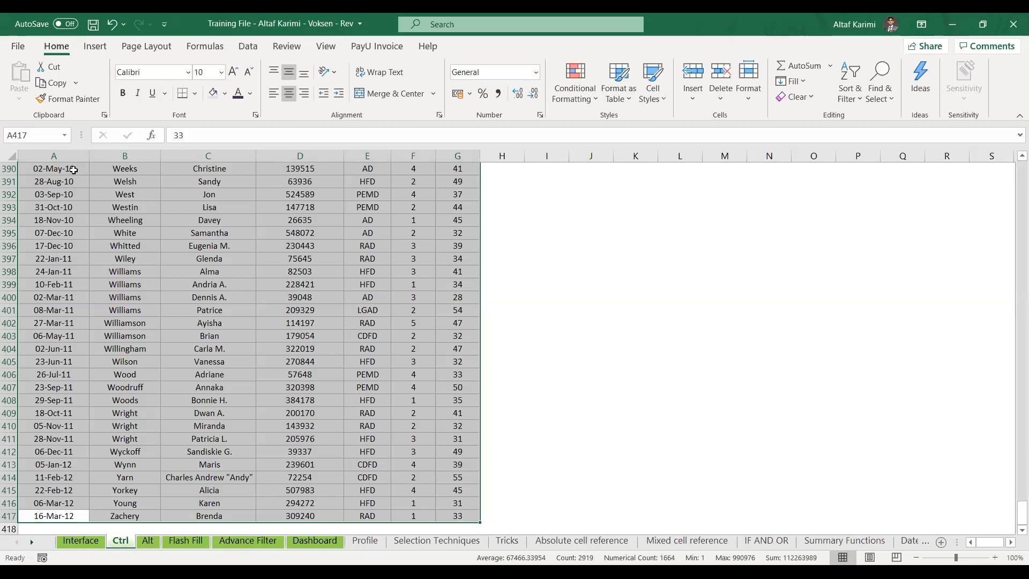
key("ctrl+period")
key("ctrl+period")
key("ctrl+period")
key("ctrl+period")
key("ctrl+period")
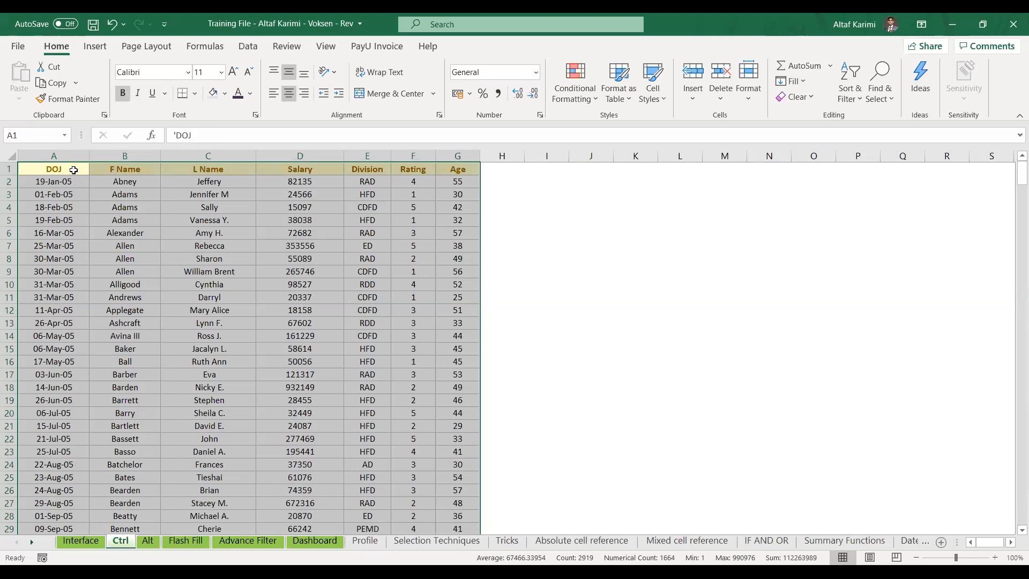
key("ctrl+period")
key("ctrl+period")
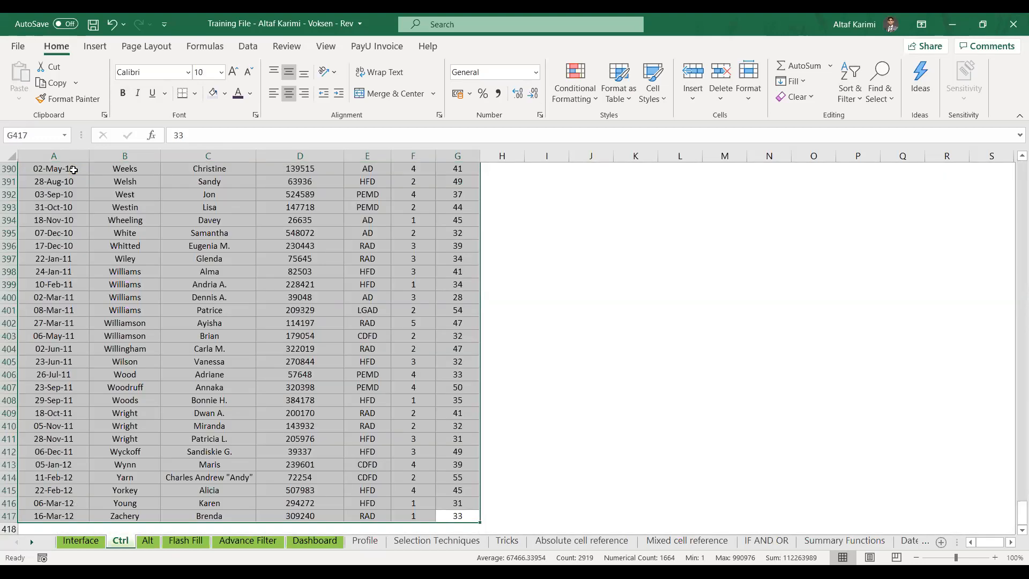
key("ctrl+period")
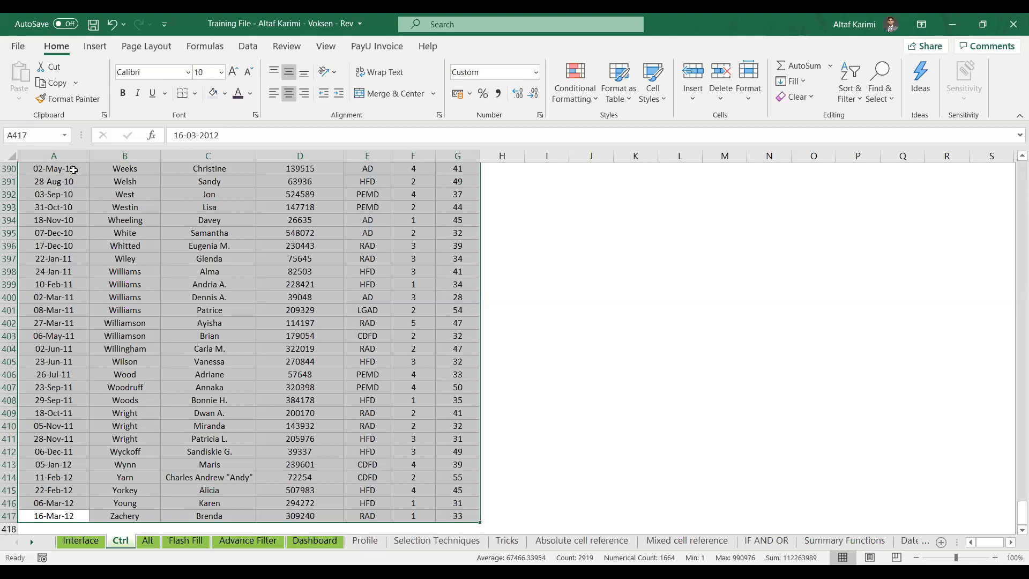
key("ctrl+period")
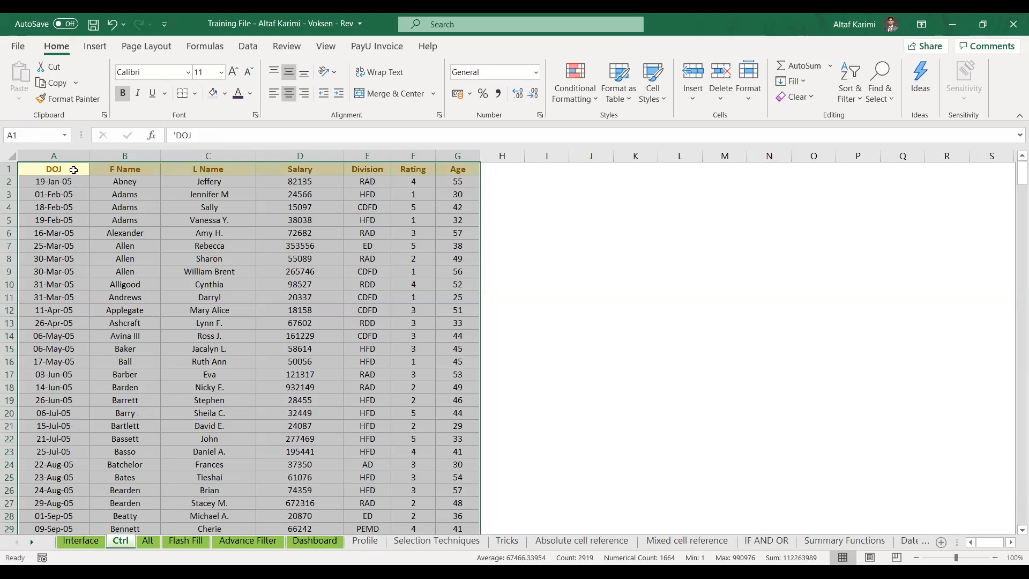
On the Alt sheet, filter the bank table's Bank Name column to show only ICICI
left_click(73, 170)
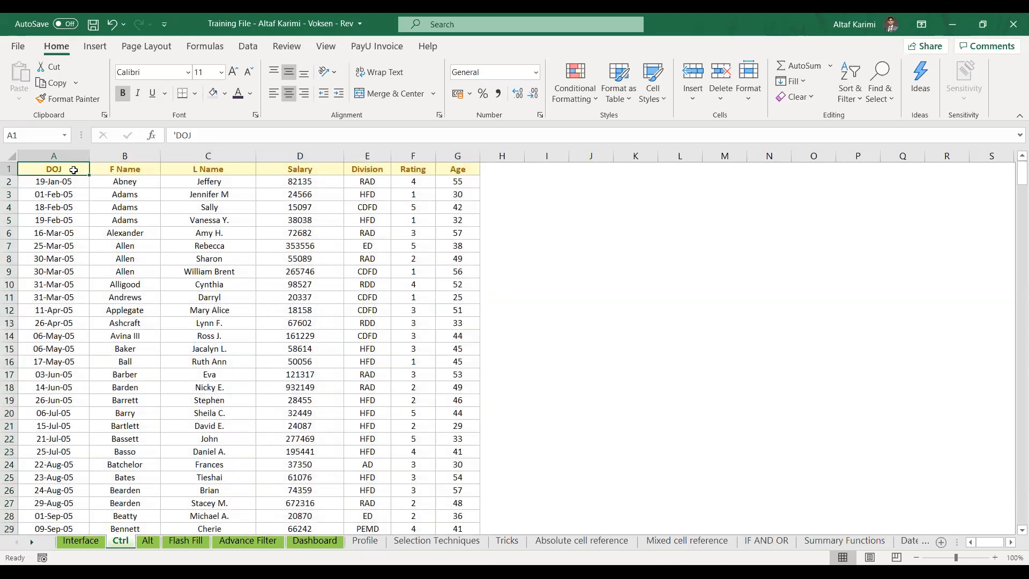
left_click(149, 542)
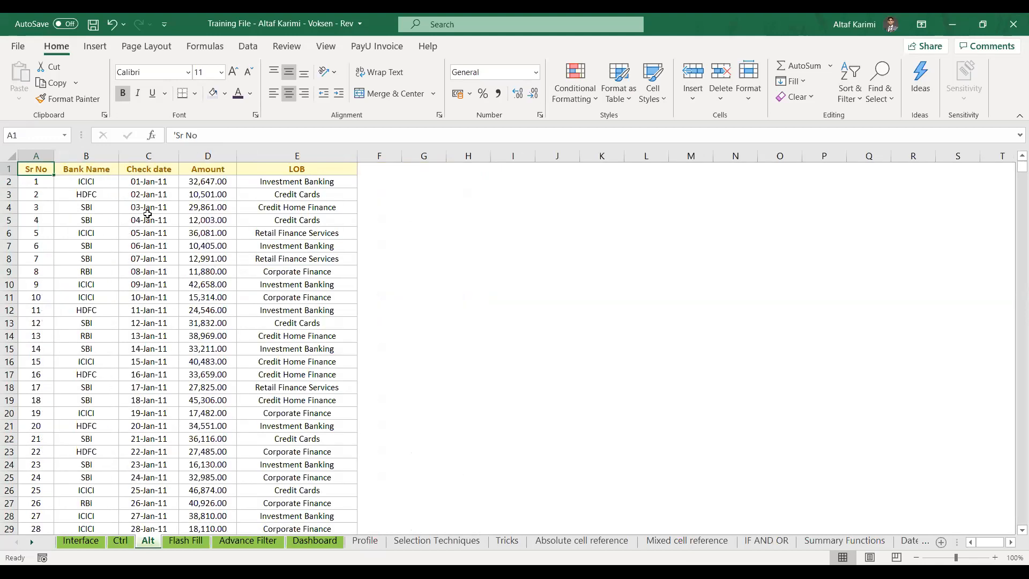
left_click(247, 48)
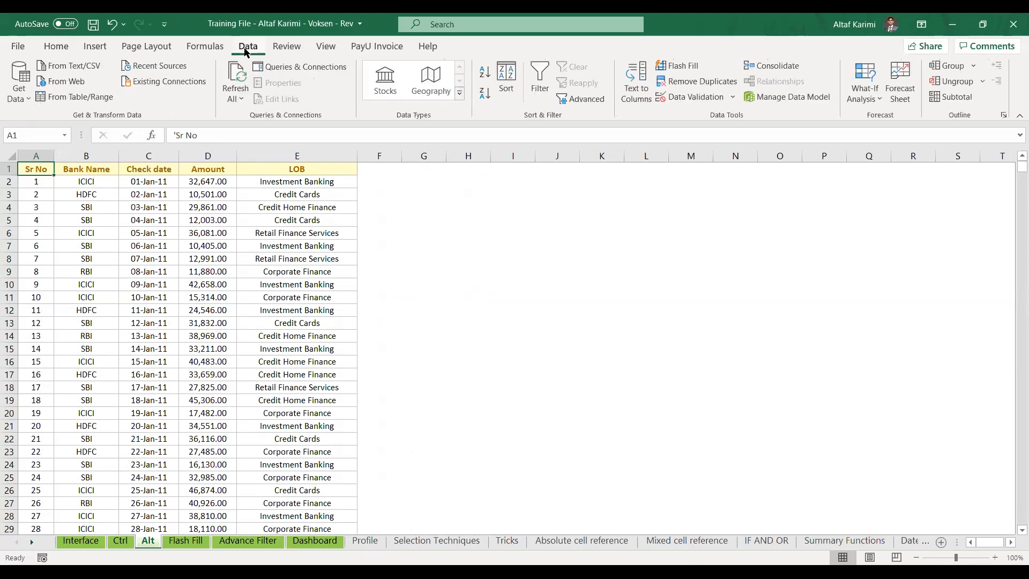
left_click(540, 83)
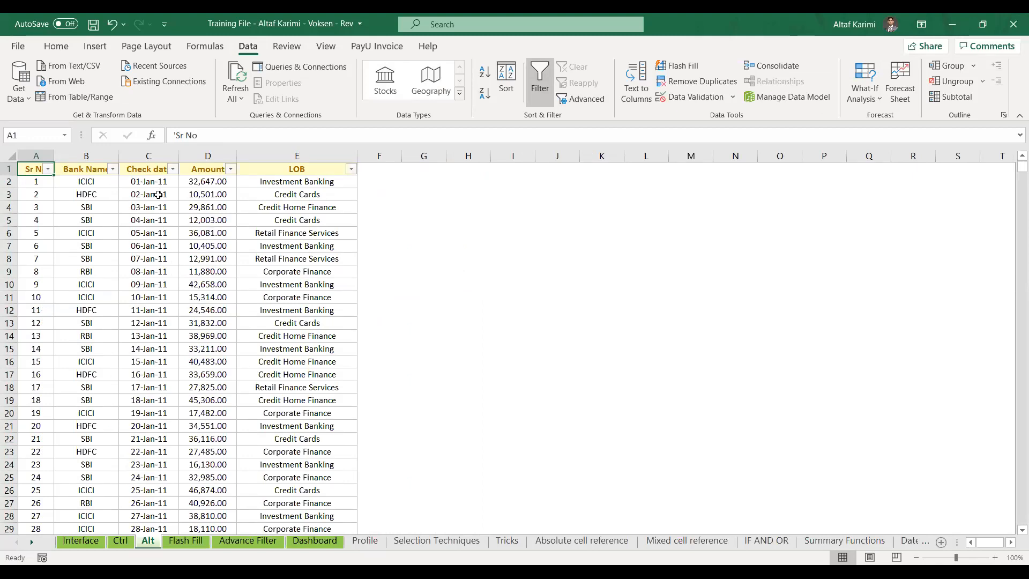
left_click(113, 169)
left_click(143, 309)
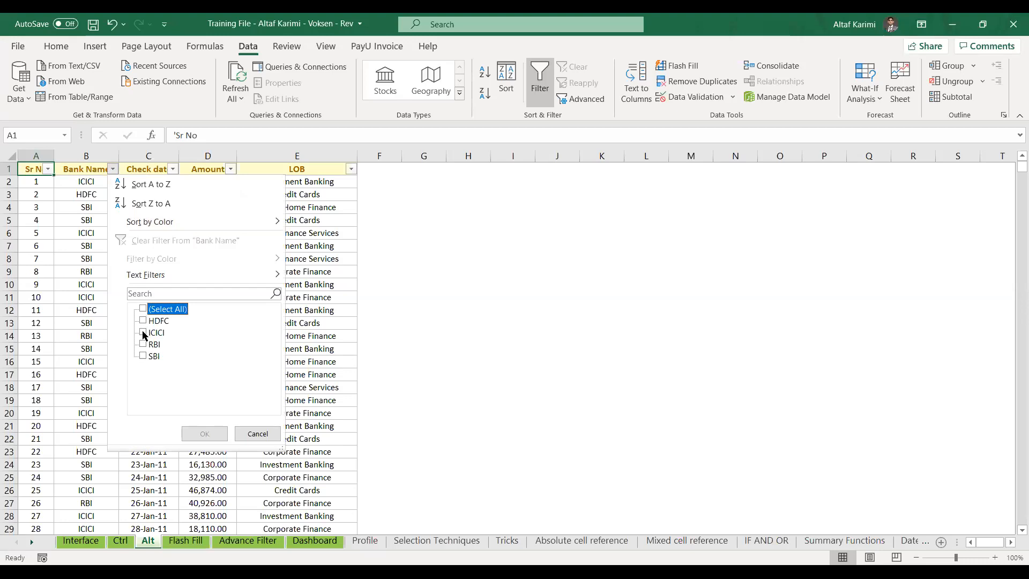
left_click(143, 332)
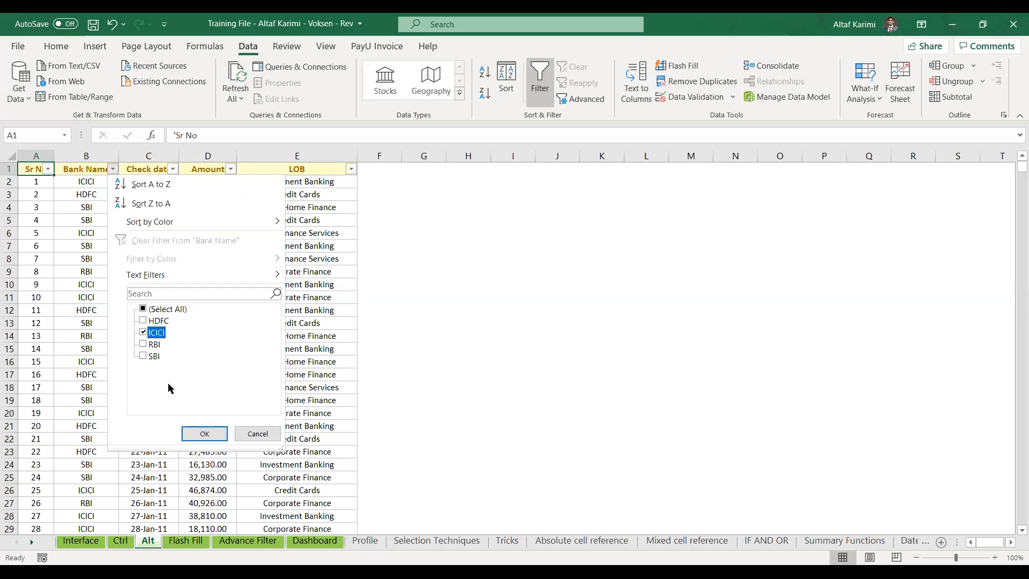
left_click(193, 433)
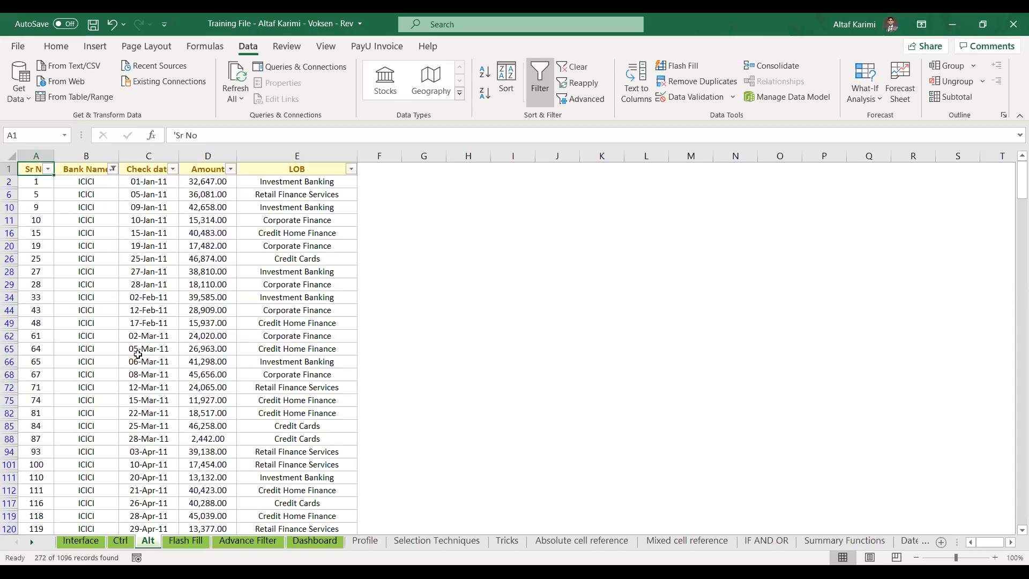
Select the filtered ICICI table and copy its visible rows
key("ctrl+shift+End")
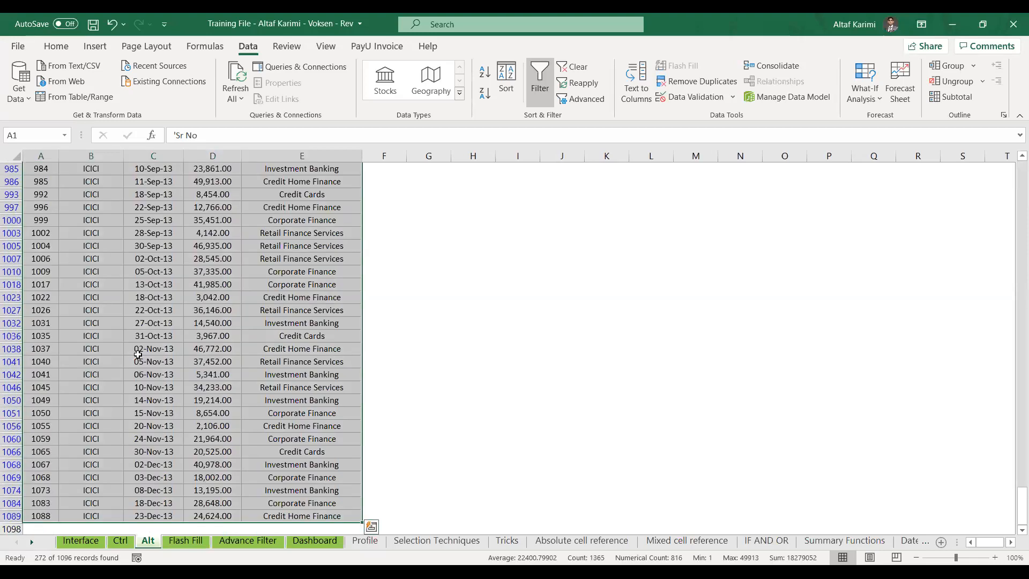
key("ctrl+BackSpace")
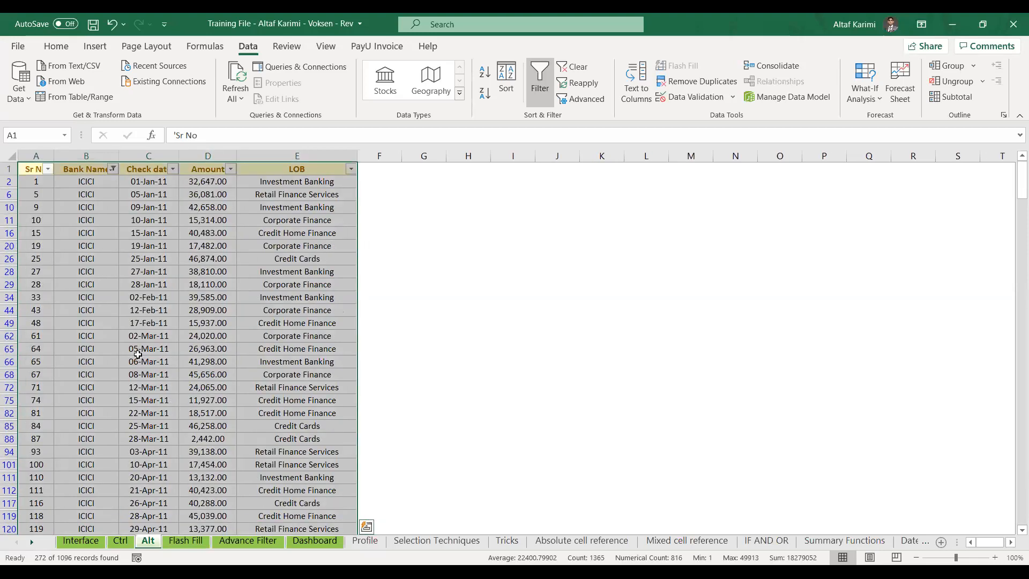
key("ctrl+c")
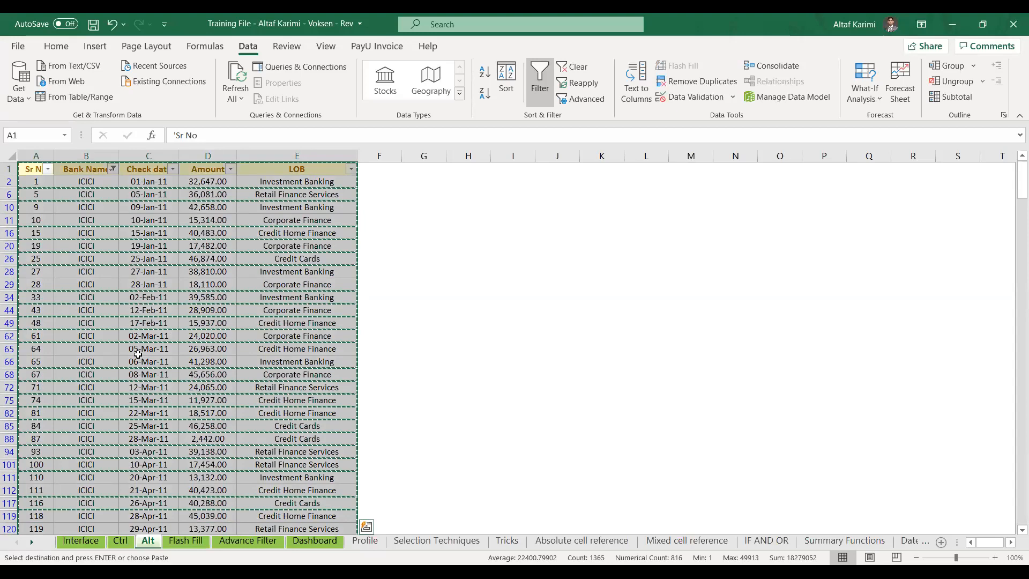
Paste the copied ICICI rows into cell A10 of the Flash Fill sheet
left_click(196, 541)
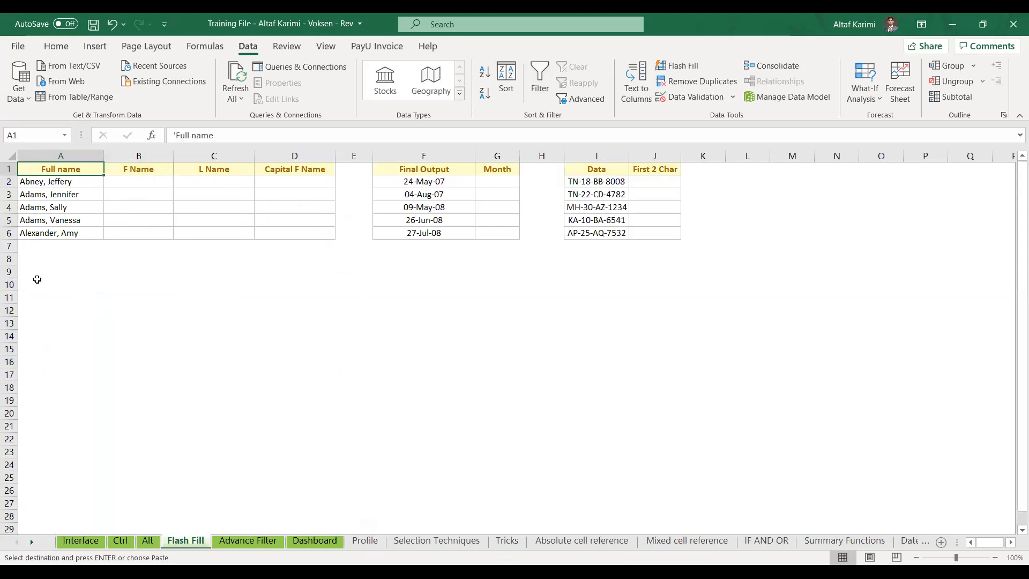
left_click(29, 284)
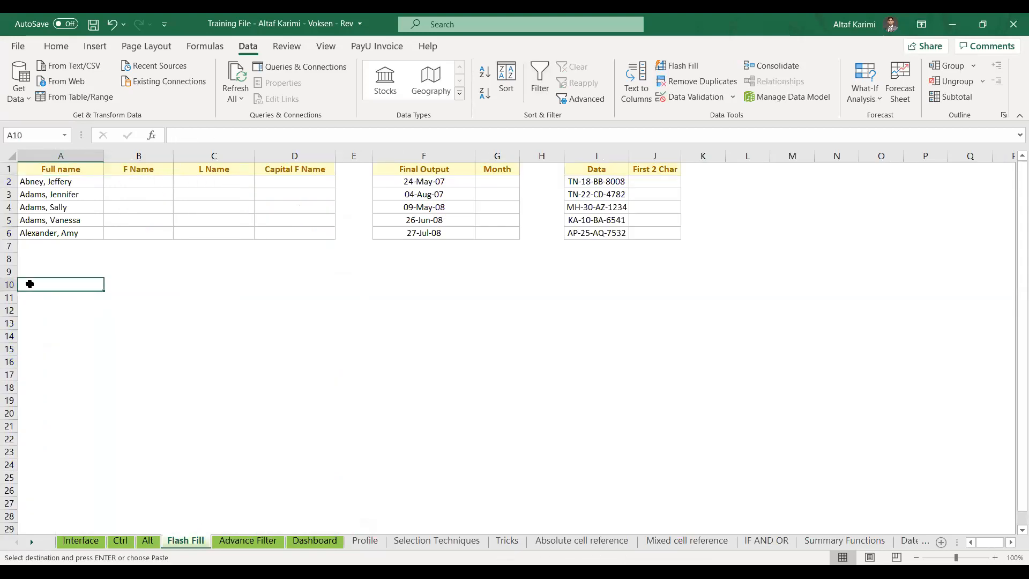
key("ctrl+v")
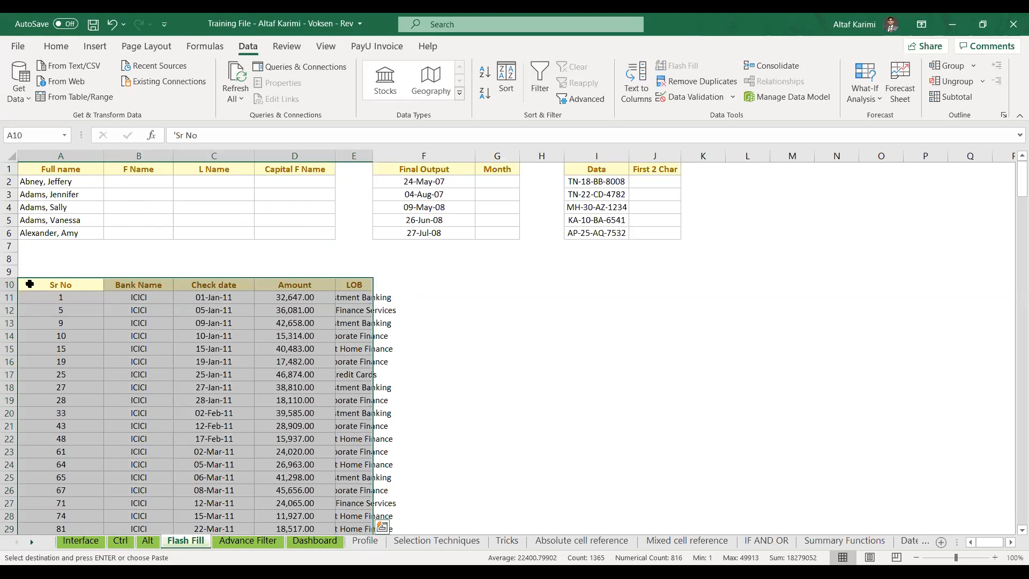
Compare the pasted rows with the Advance Filter and Alt sheets, ending on the Alt sheet
left_click(240, 543)
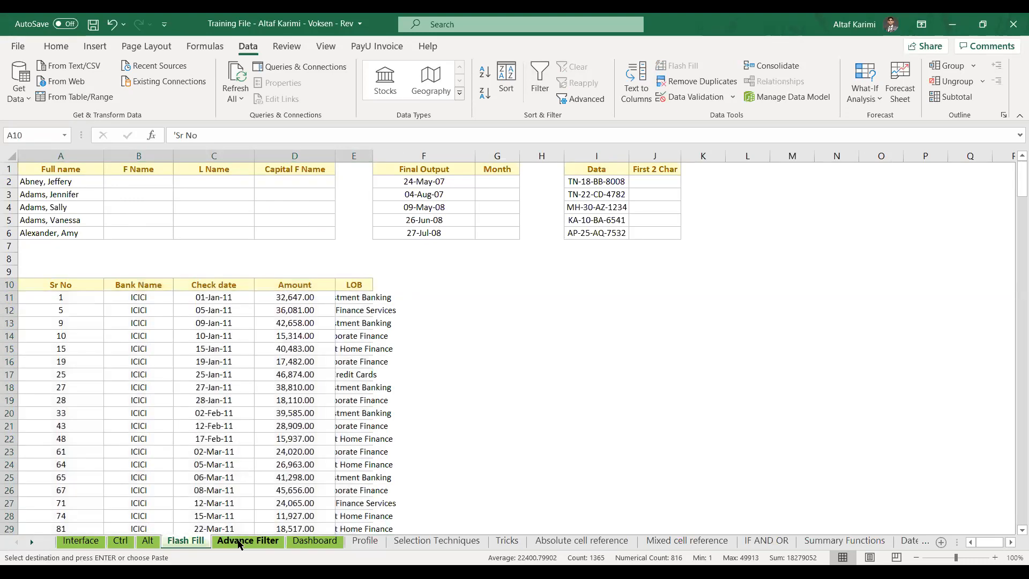
left_click(185, 541)
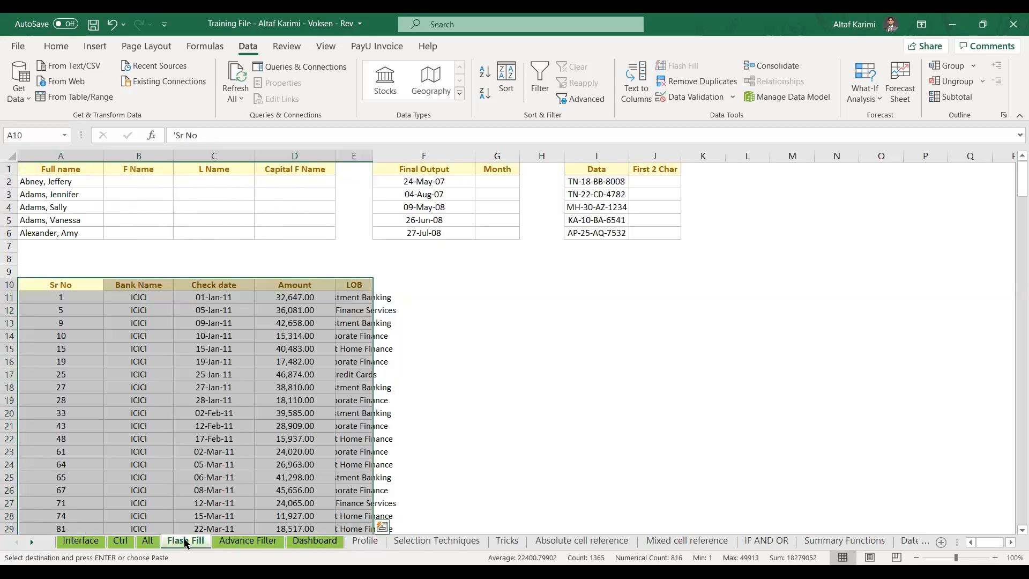
left_click(150, 542)
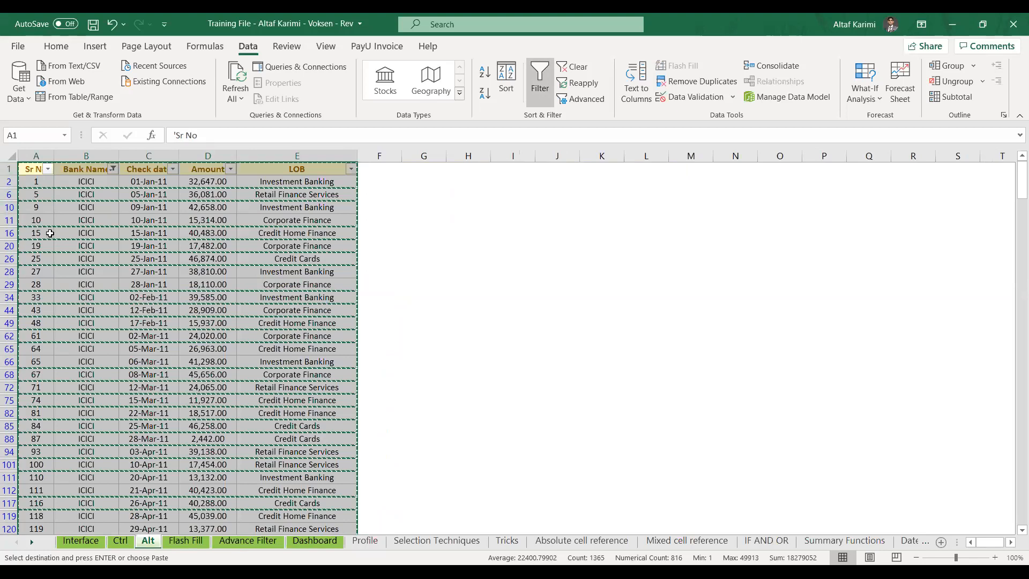
key("ctrl+Page_Down")
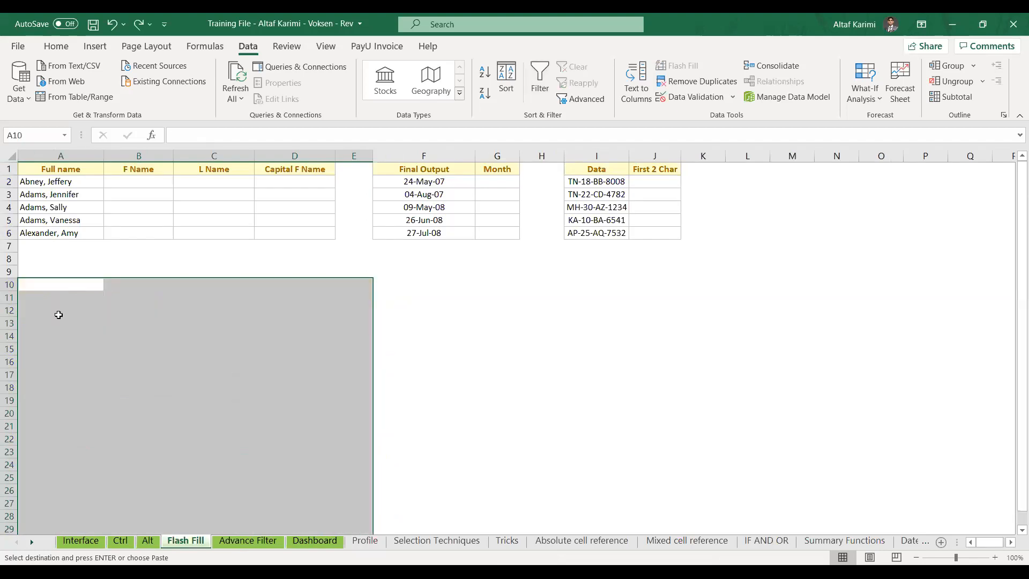
left_click(151, 541)
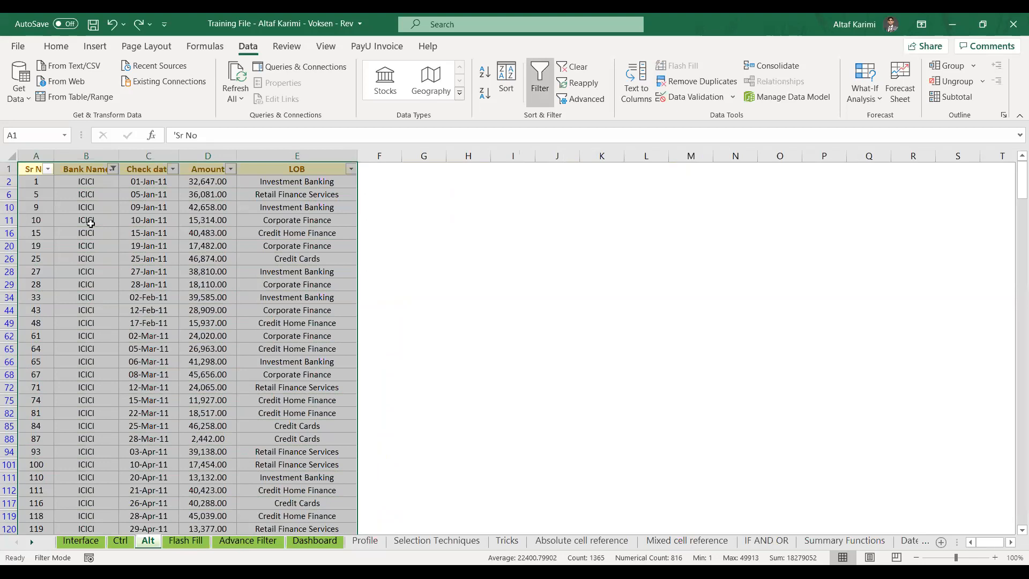
Select the whole filtered bank table on the Alt sheet and copy its visible ICICI rows
left_click(33, 168)
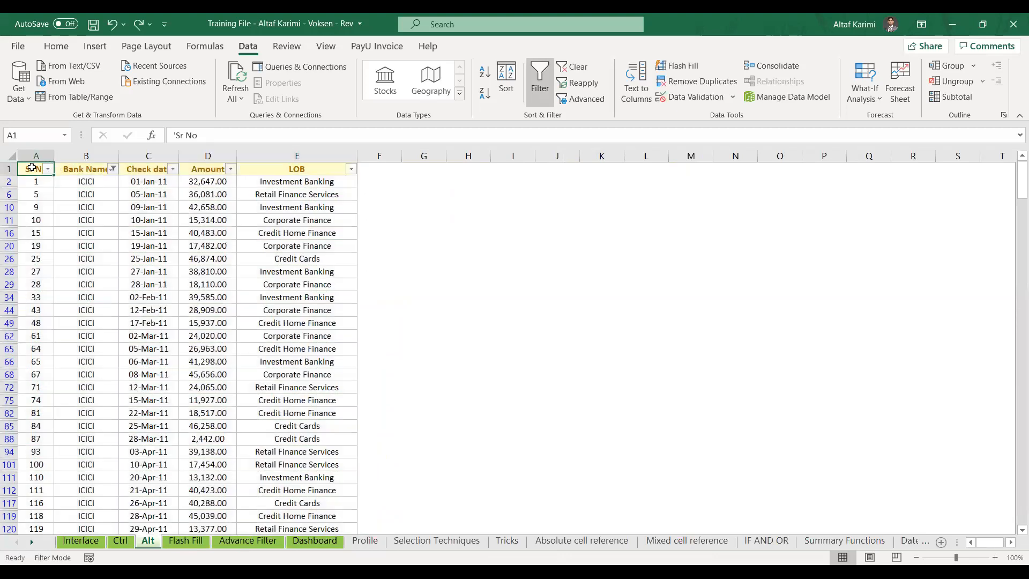
key("ctrl+shift+End")
key("ctrl+BackSpace")
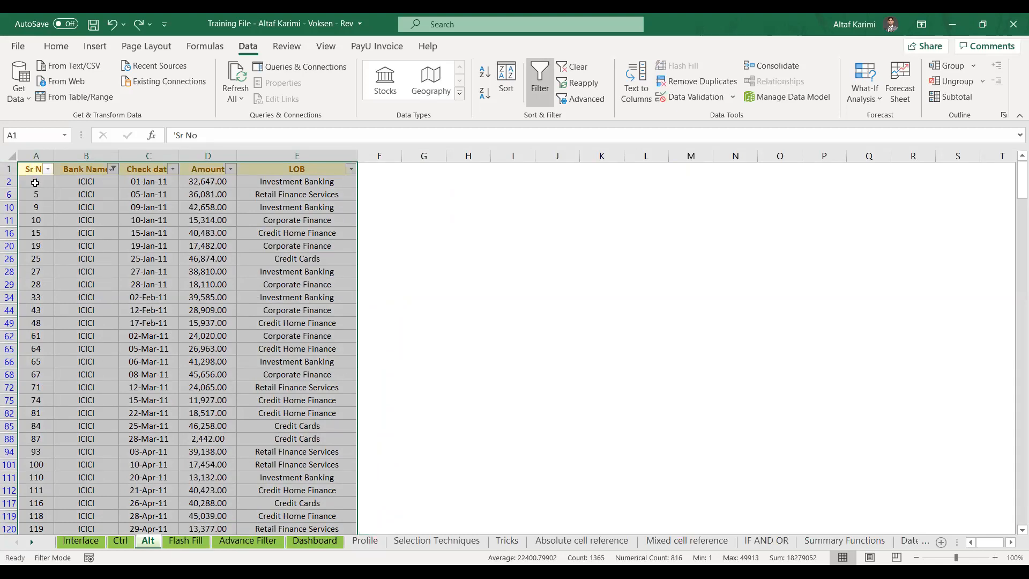
left_click_drag(30, 169, 16, 306)
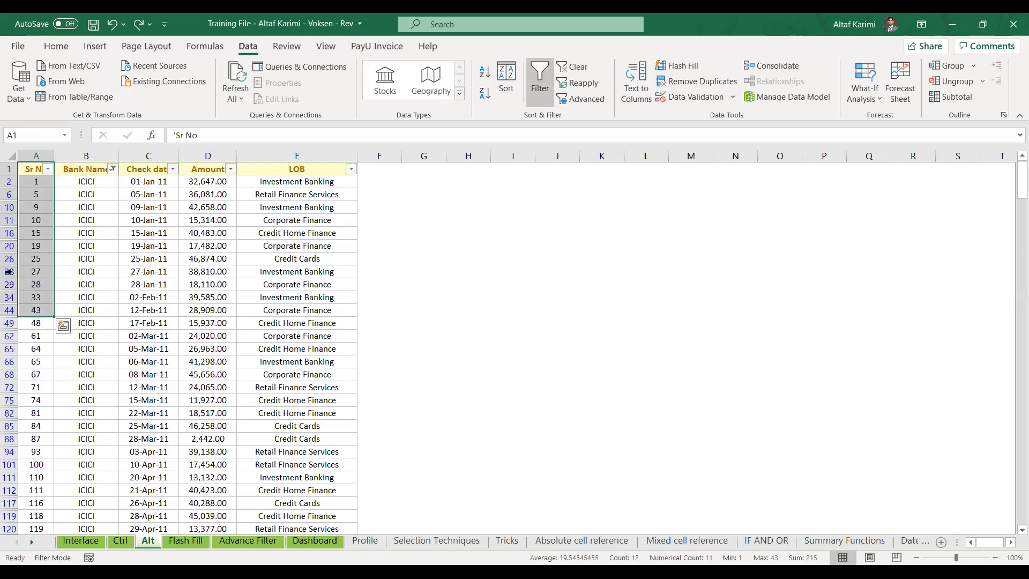
left_click(34, 169)
key("ctrl+shift+End")
key("ctrl+BackSpace")
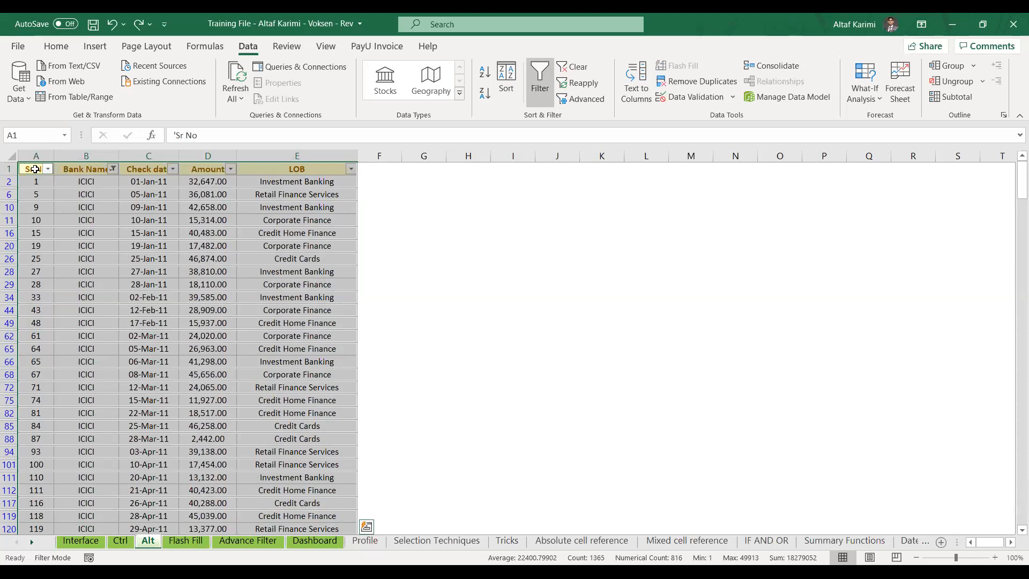
key("ctrl+c")
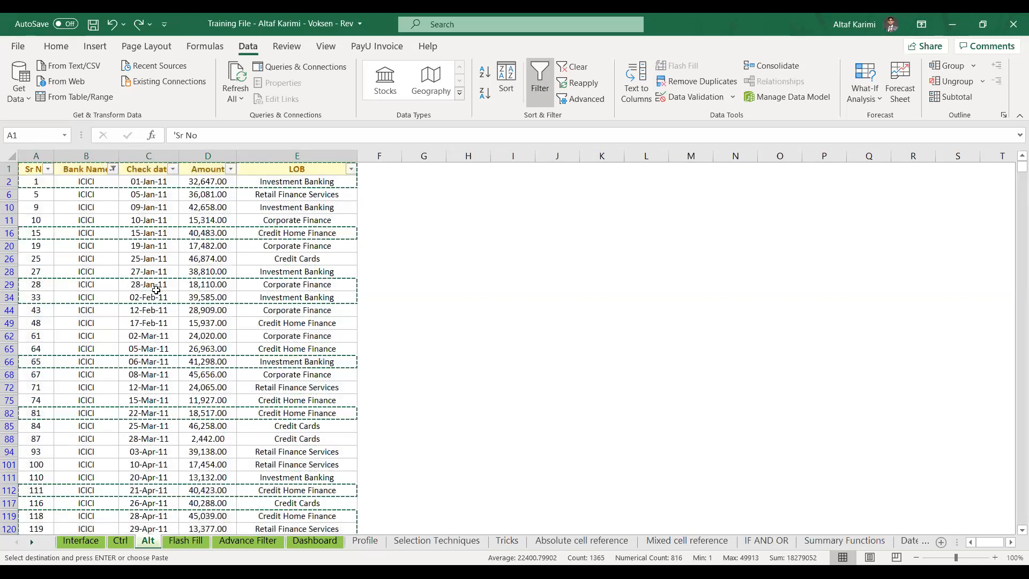
Clear the Bank Name filter and switch off the AutoFilter so all banks show
key("alt+a")
key("c")
key("alt+a")
Delete the Email and extra Salary columns H to K on the Ctrl sheet
key("t")
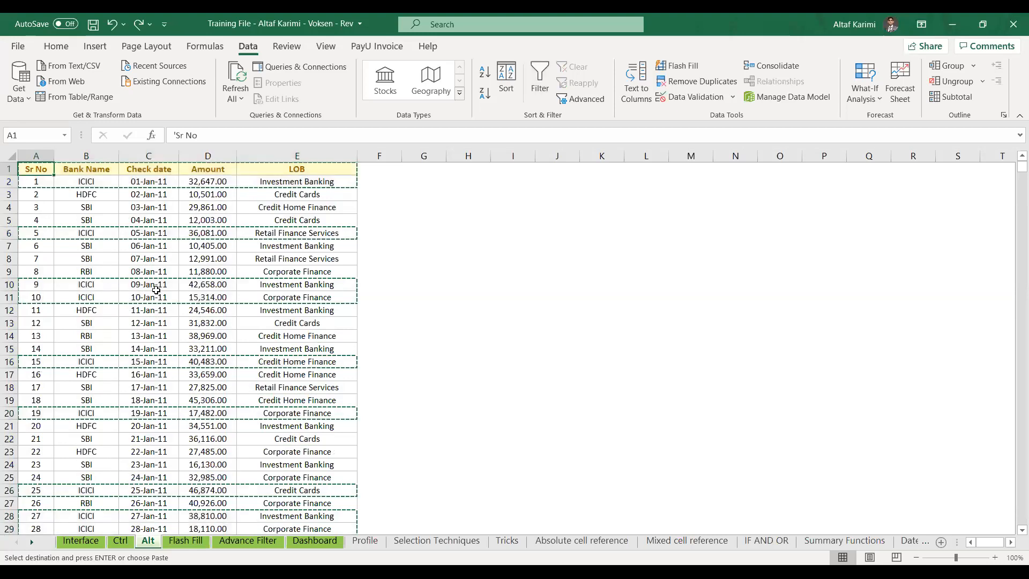
key("ctrl+Page_Up")
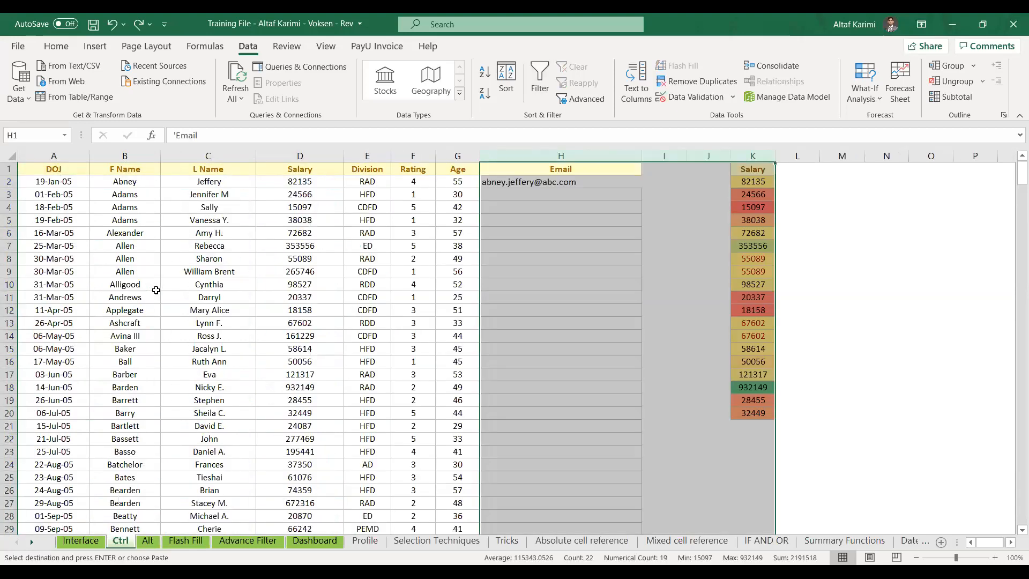
key("ctrl+minus")
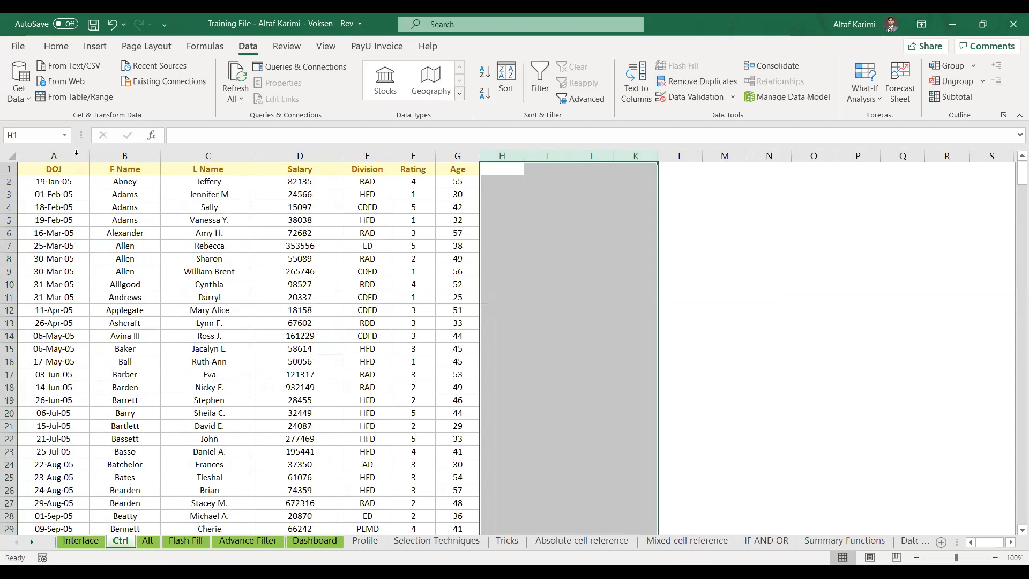
Select Salary cell D2 and insert a new note on it with Shift+F2
left_click(75, 169)
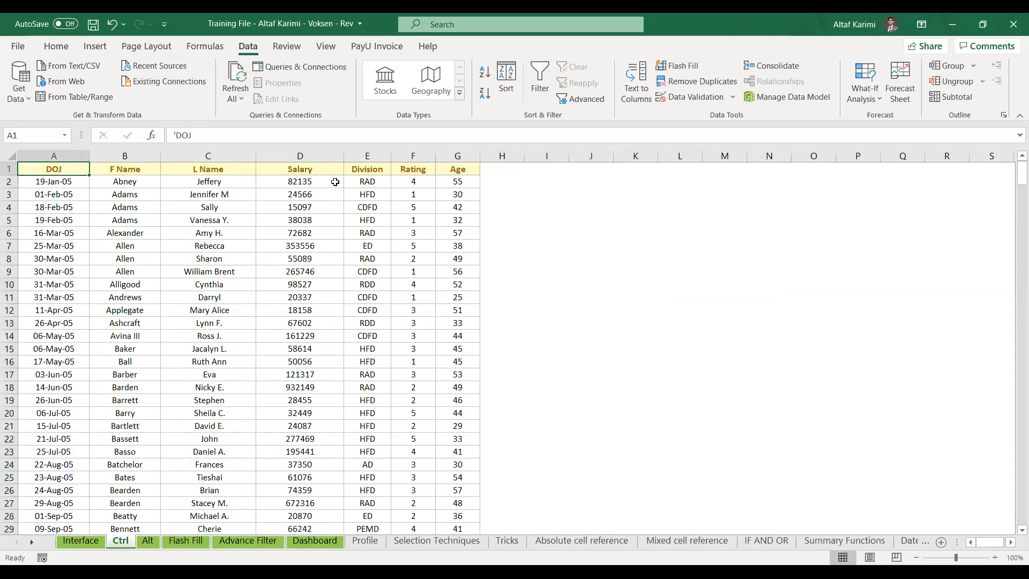
double_click(327, 183)
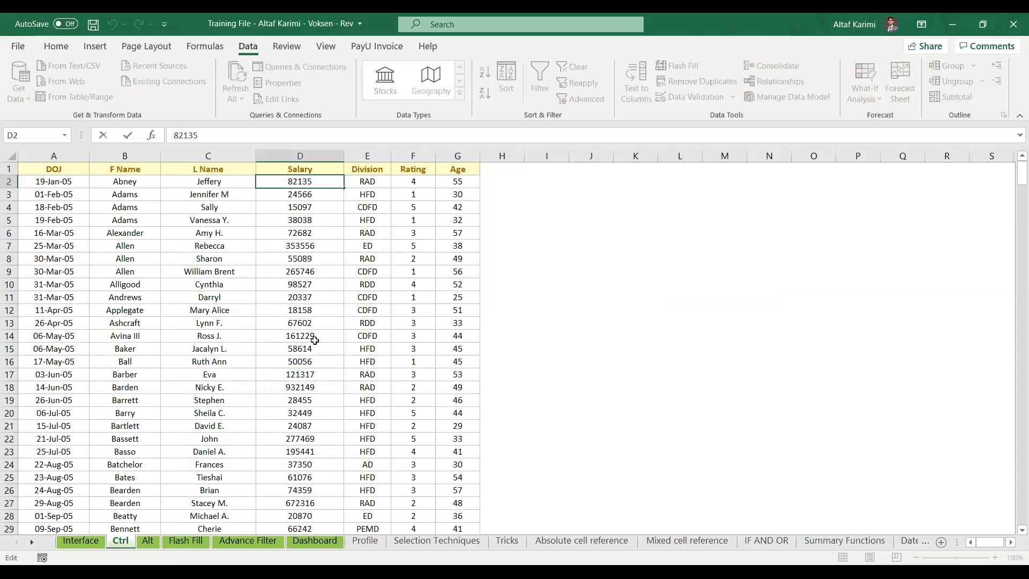
left_click(314, 236)
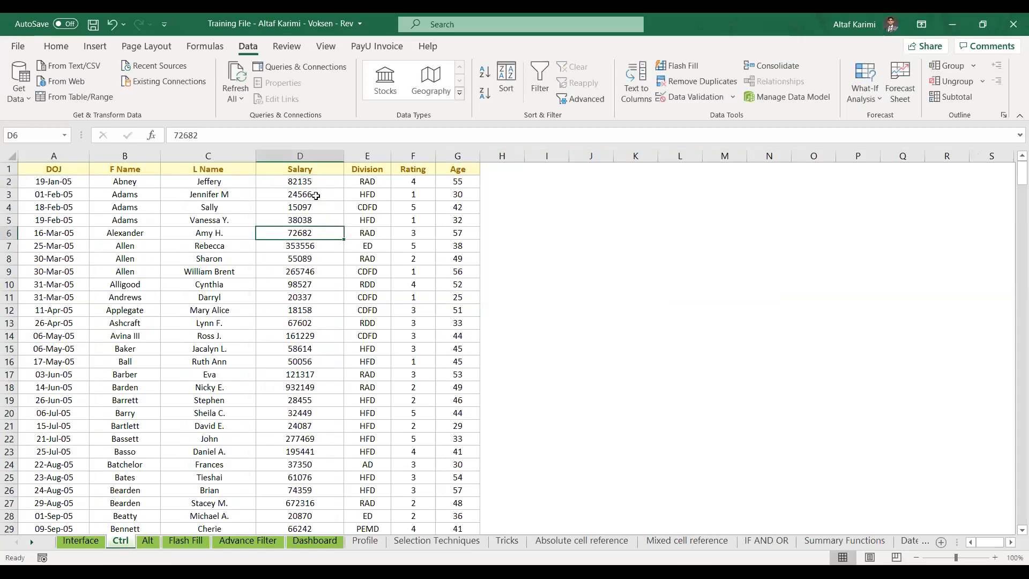
left_click(315, 183)
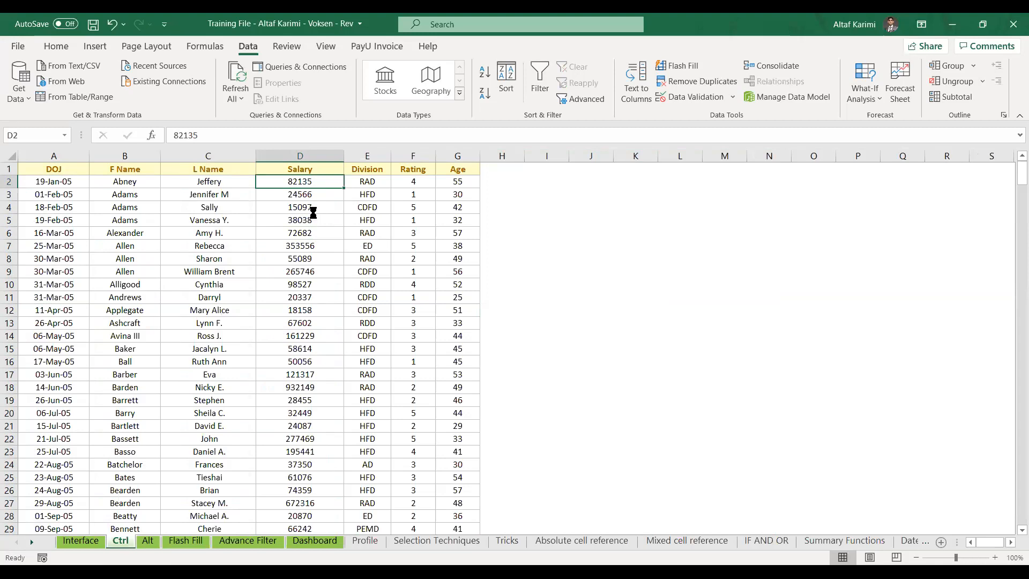
key("shift+F2")
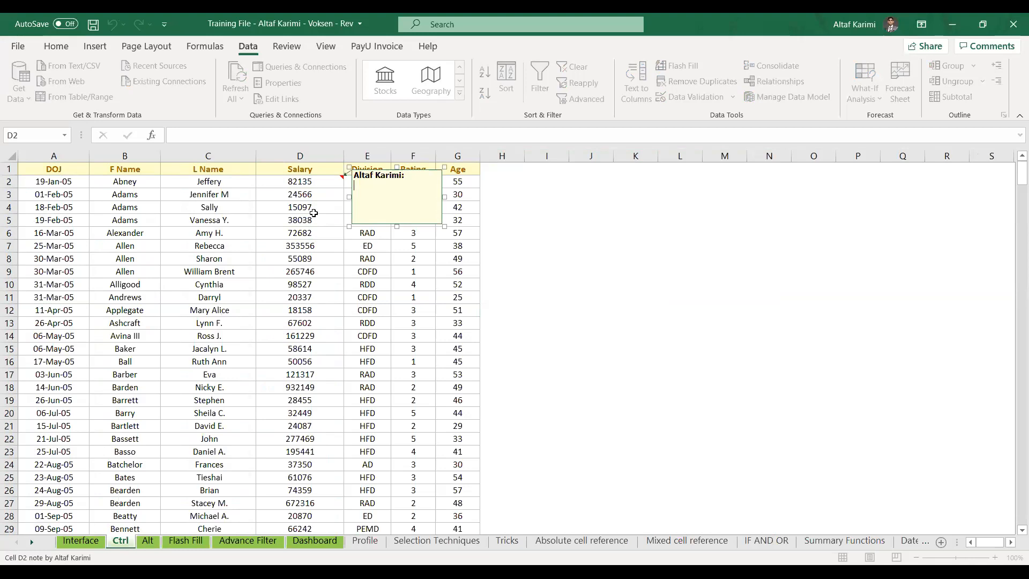
Enter 'Shift F2' as the text of the D2 note and close the note
left_click(287, 47)
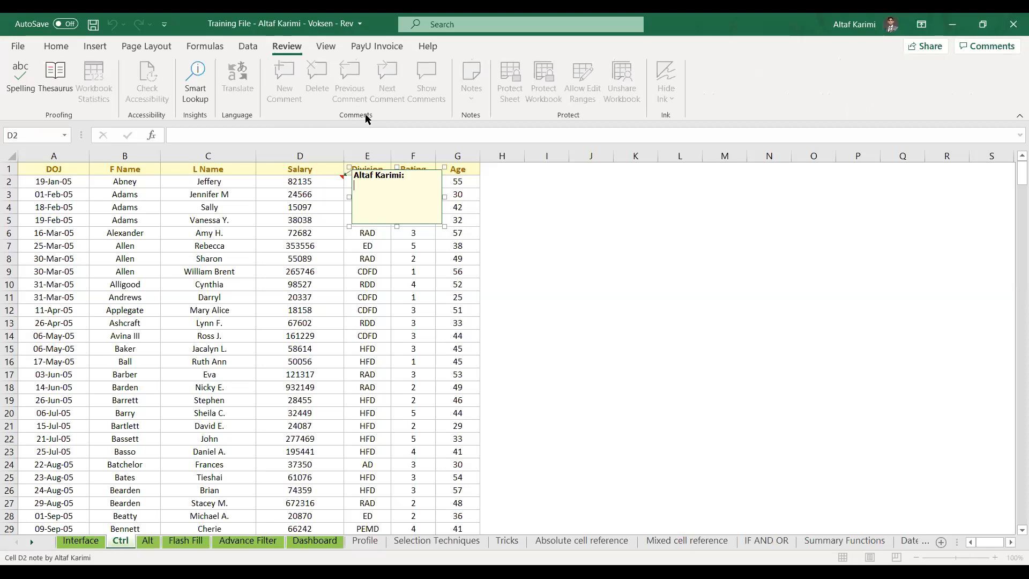
type("Shift F2")
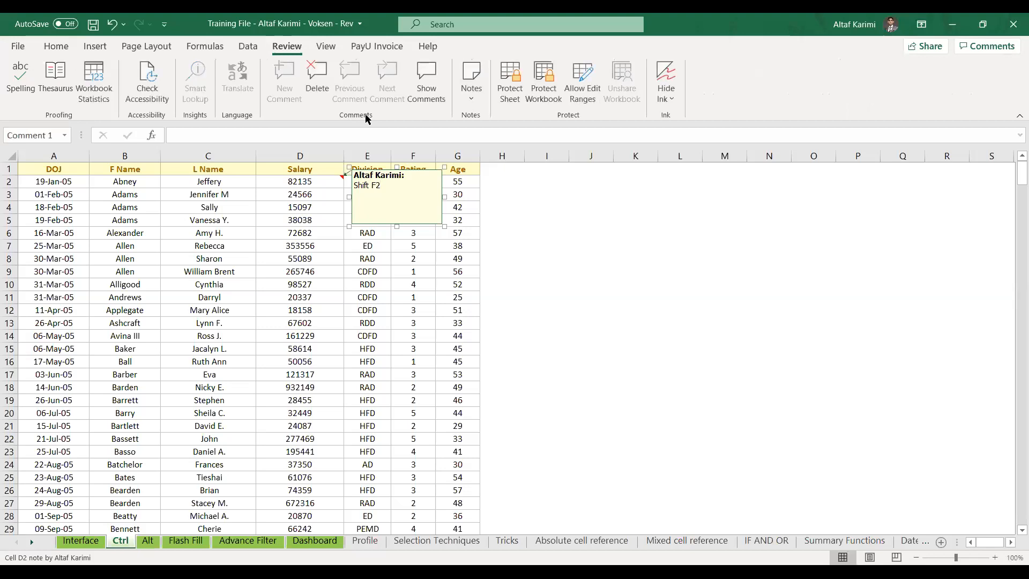
key("Escape")
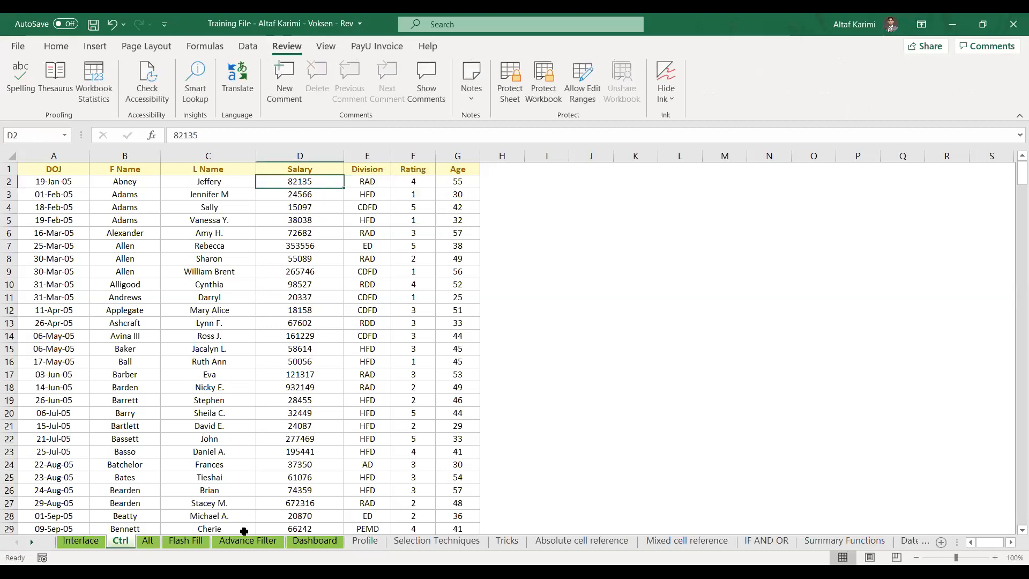
left_click(314, 540)
Create a quick Alt+F1 chart from the Qtr 1–4 customer table, move it aside, then delete it
left_click_drag(53, 168, 402, 345)
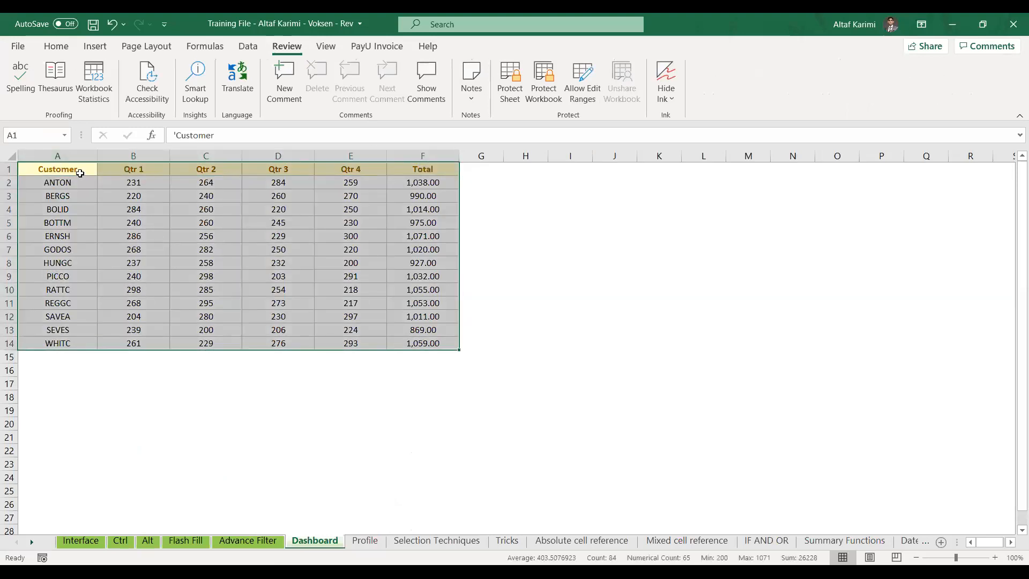
left_click(80, 174)
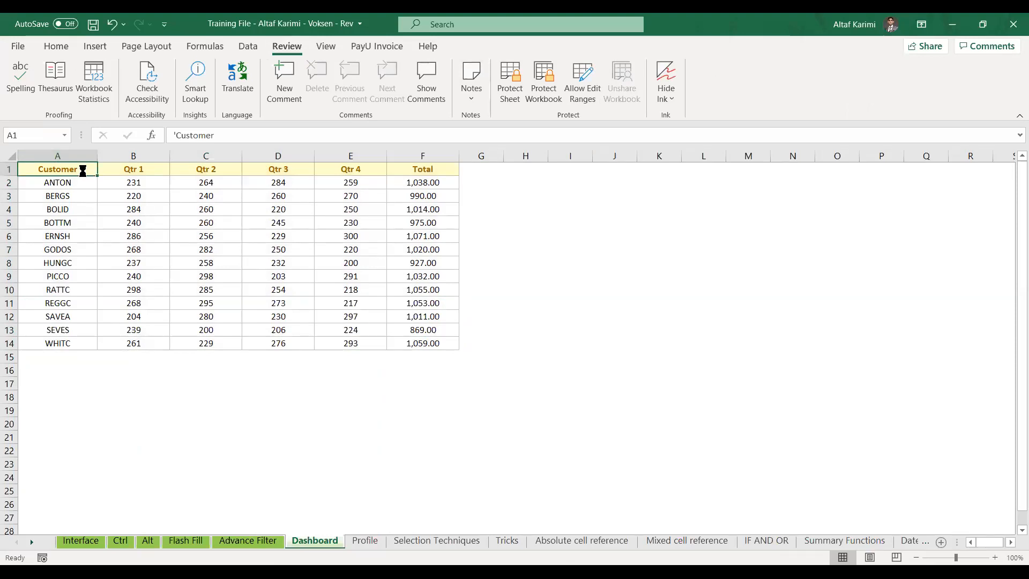
key("alt+F1")
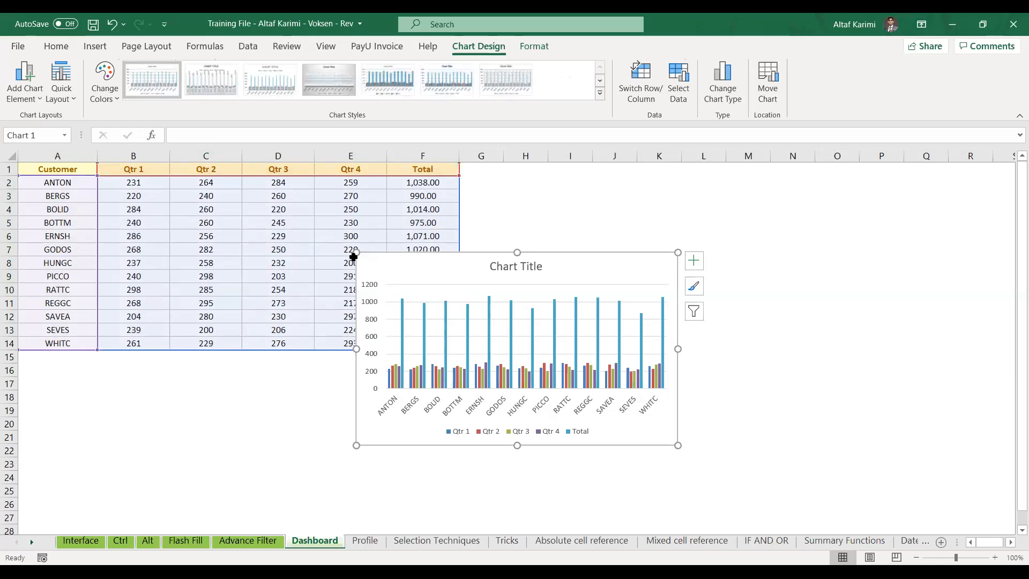
mouse_move(375, 267)
left_mouse_down()
mouse_move(552, 205)
mouse_move(563, 188)
mouse_move(554, 181)
left_mouse_up()
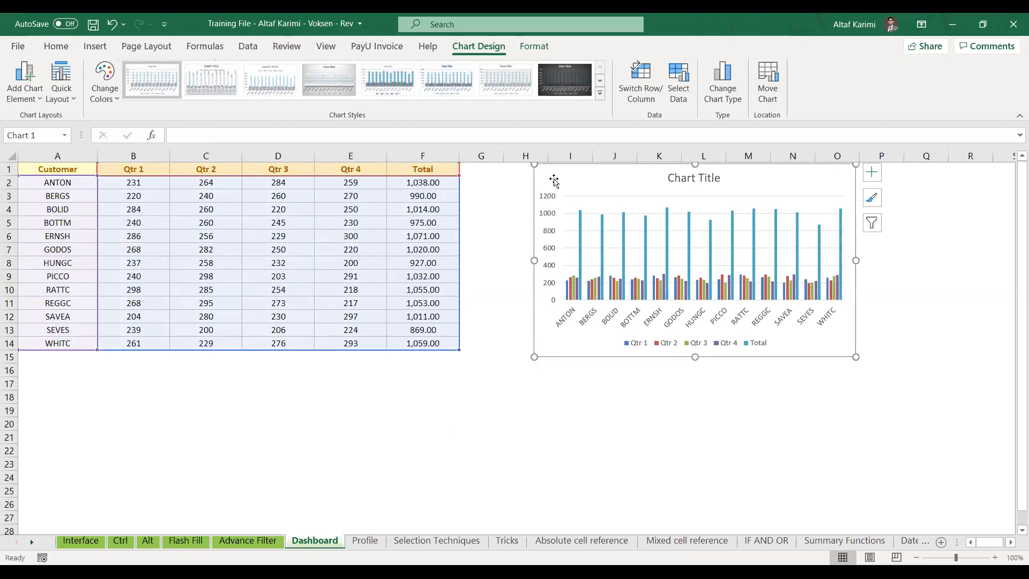
key("Delete")
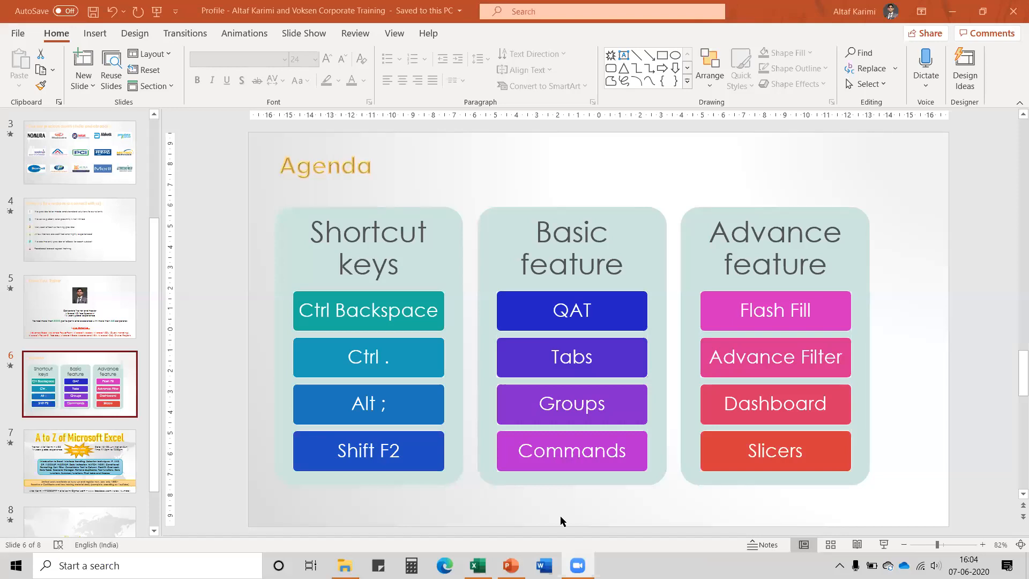
left_click(478, 566)
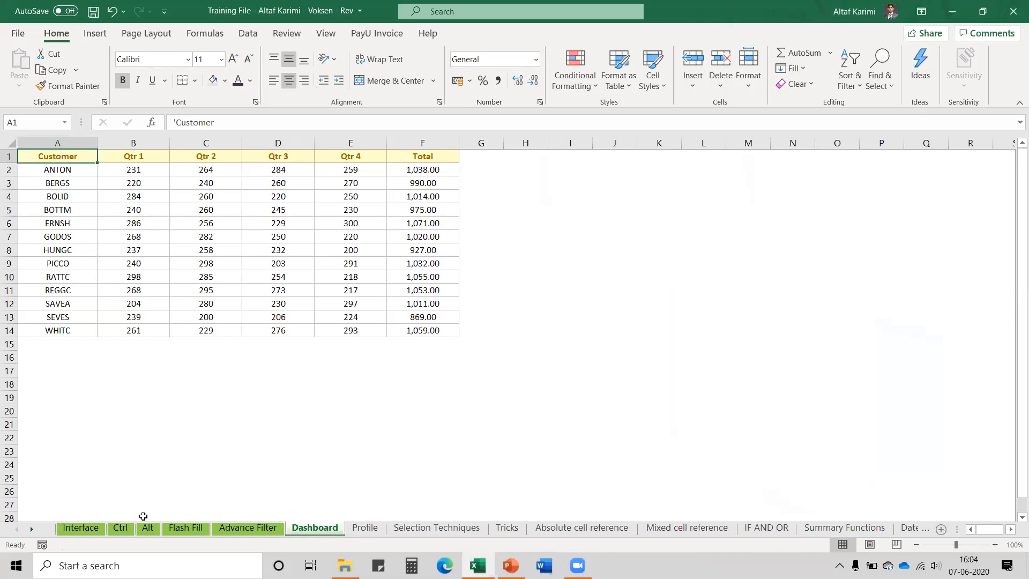
Go to the Flash Fill sheet and select the Full name heading cell A1
left_click(178, 528)
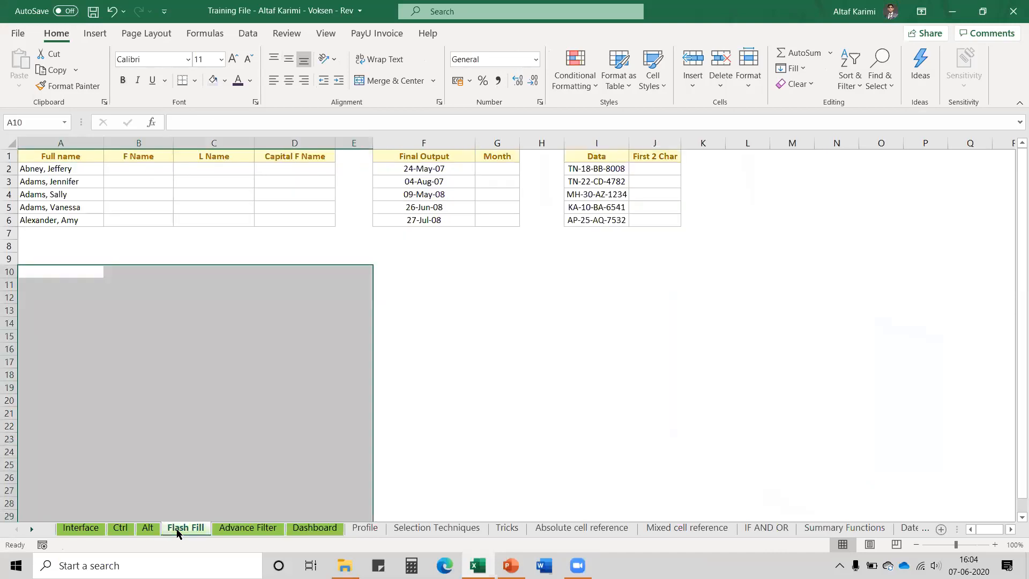
left_click(58, 157)
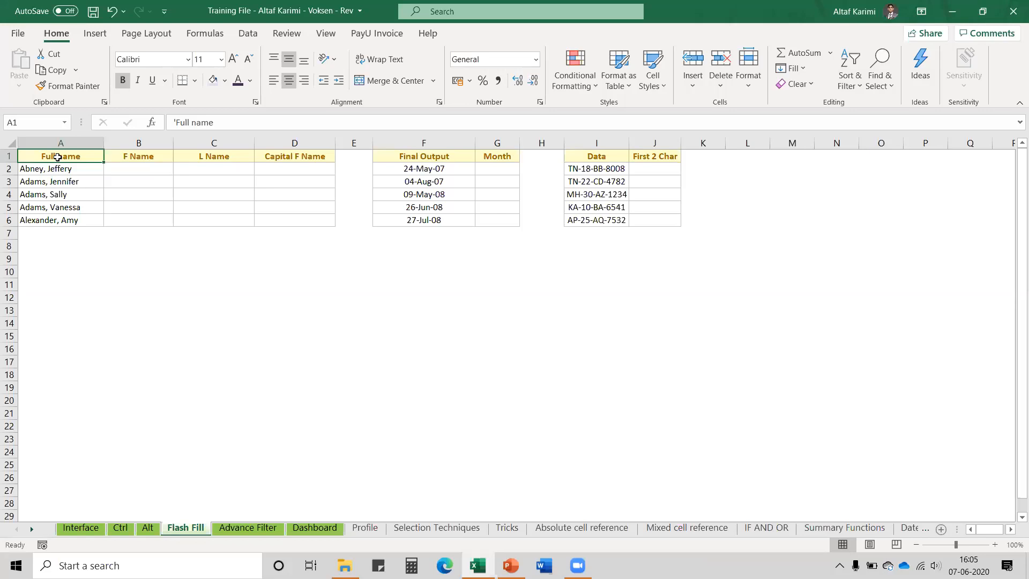
left_click(129, 171)
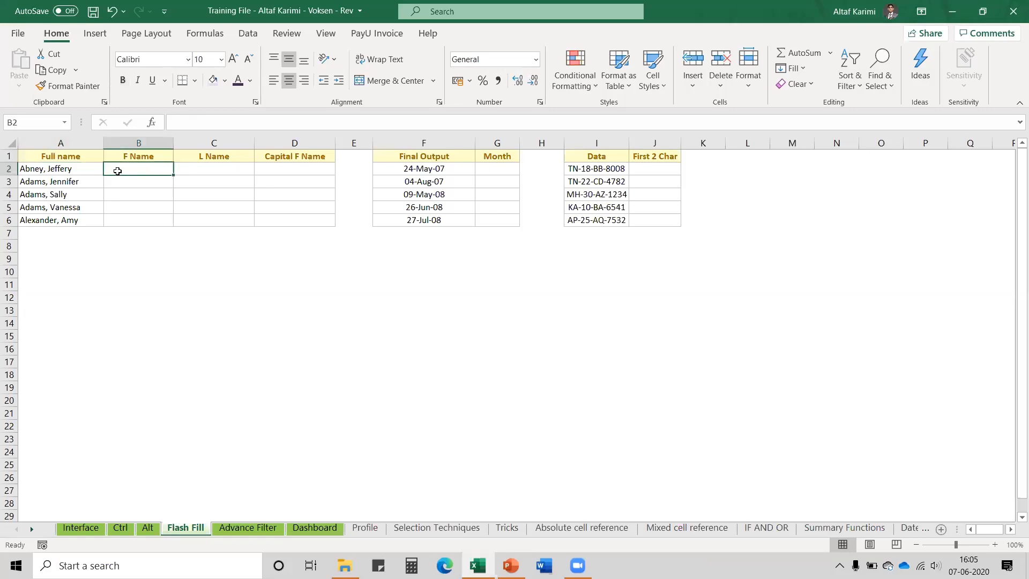
left_click_drag(76, 171, 72, 222)
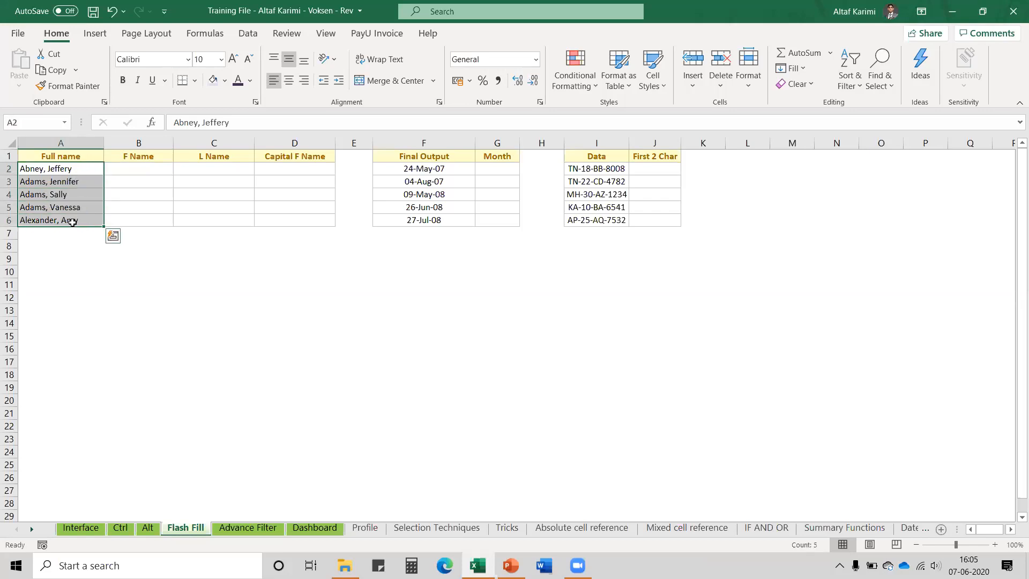
left_click(133, 167)
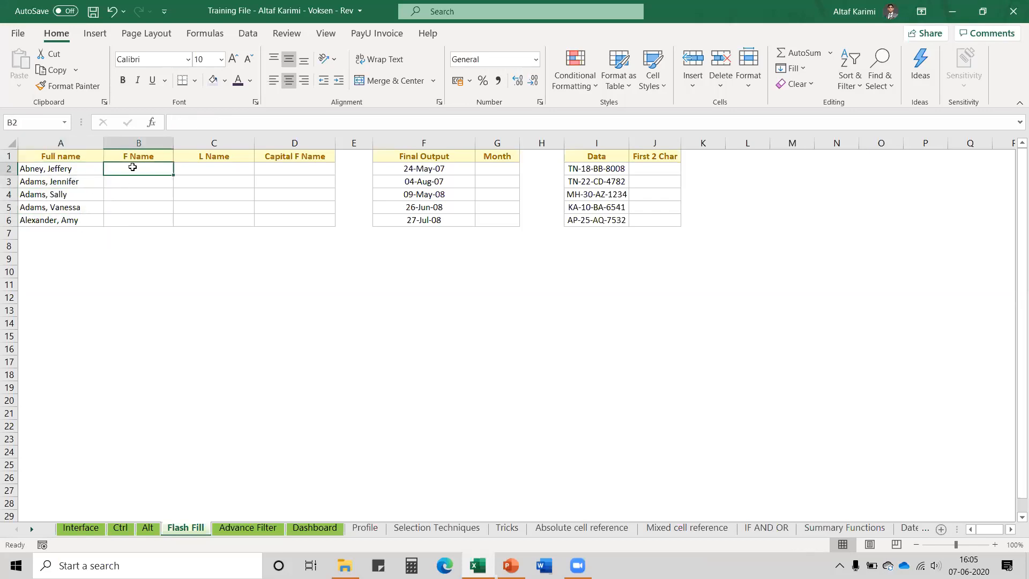
left_click(204, 168)
left_click(283, 170)
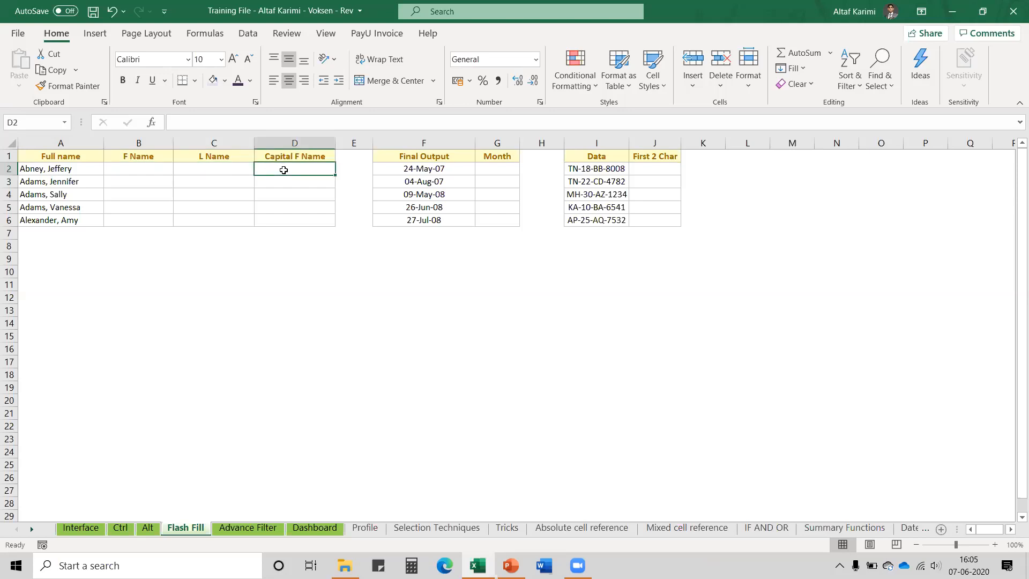
left_click(151, 168)
left_click(72, 169)
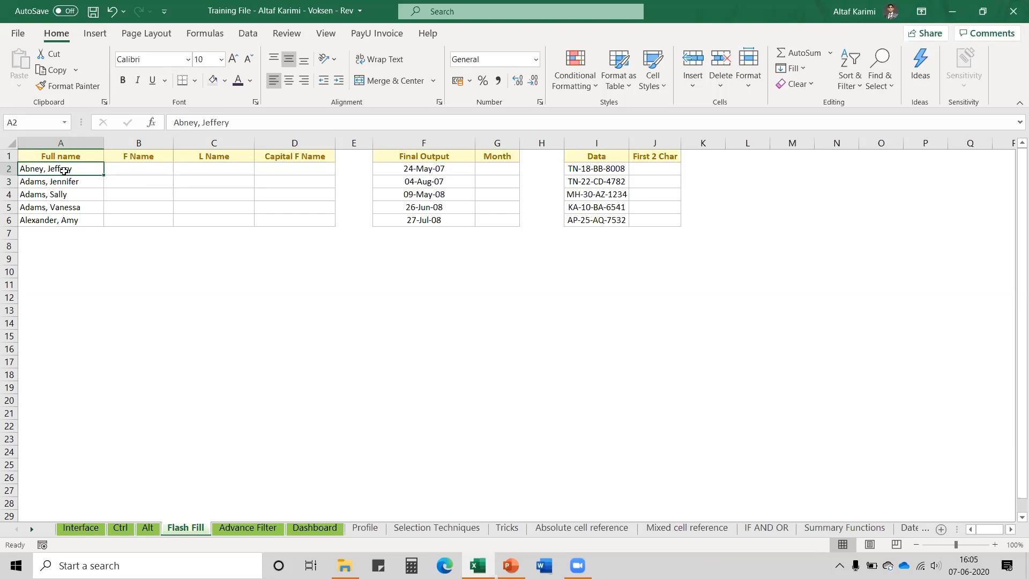
left_click(124, 172)
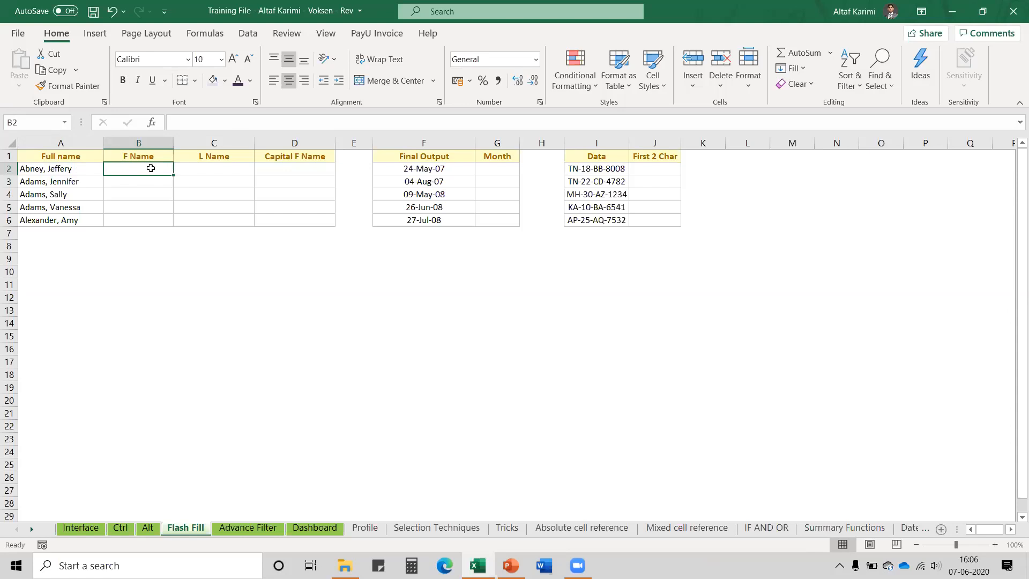
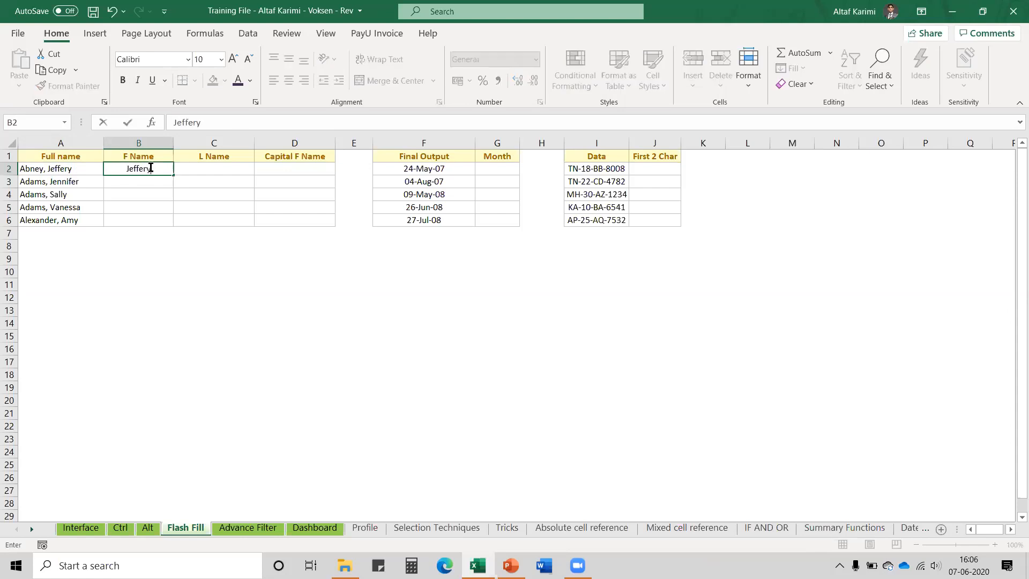
key("Return")
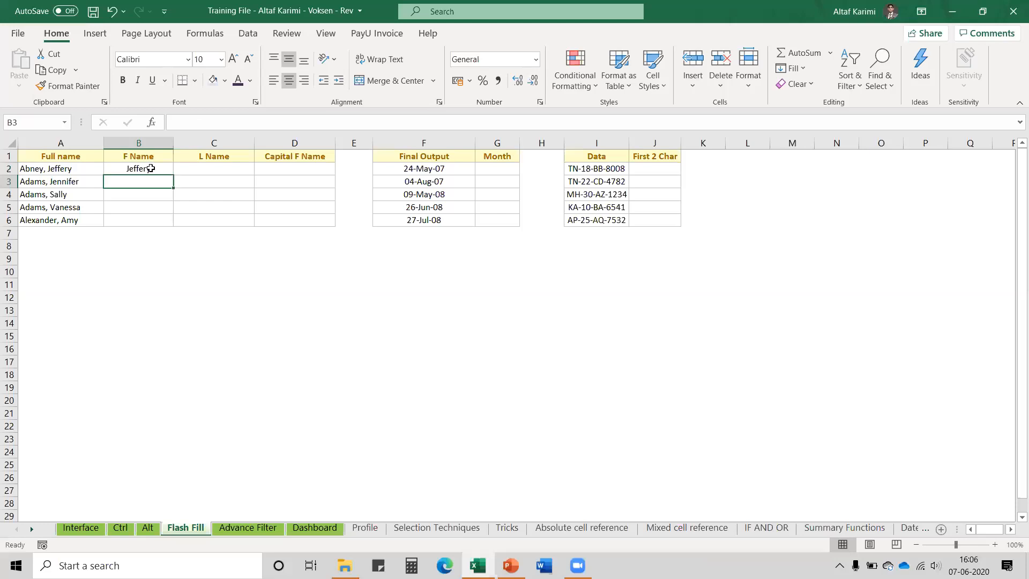
left_click(151, 168)
key("Return")
key("Up")
key("Left")
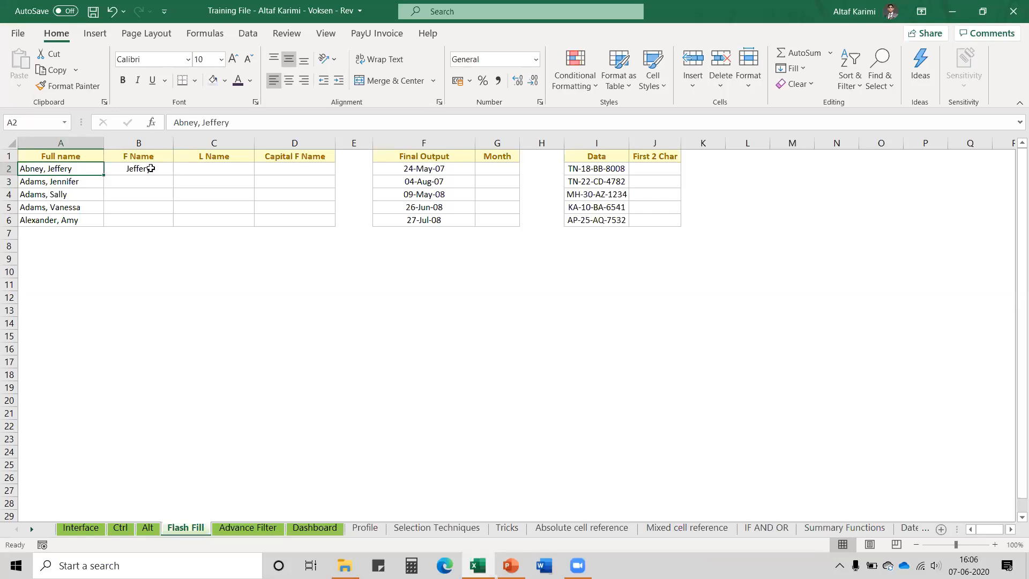
left_click(150, 168)
key("Down")
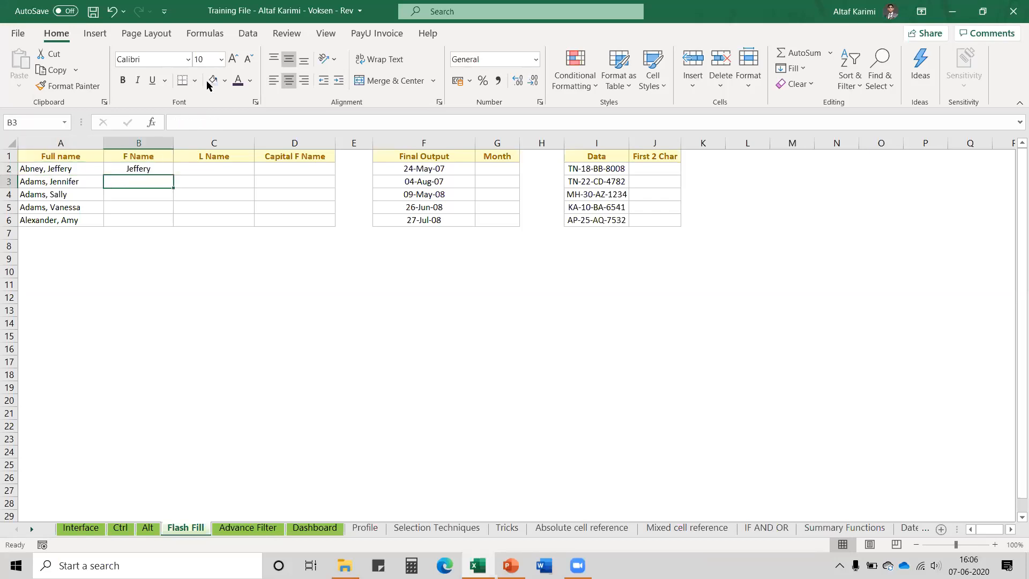
left_click(248, 35)
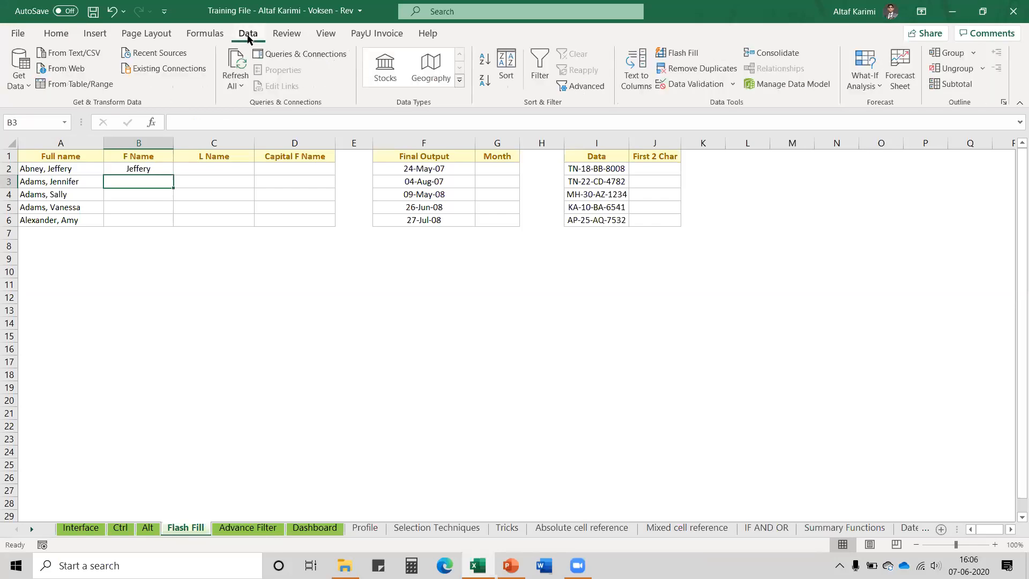
Flash Fill the remaining first names in the F Name column
left_click(684, 57)
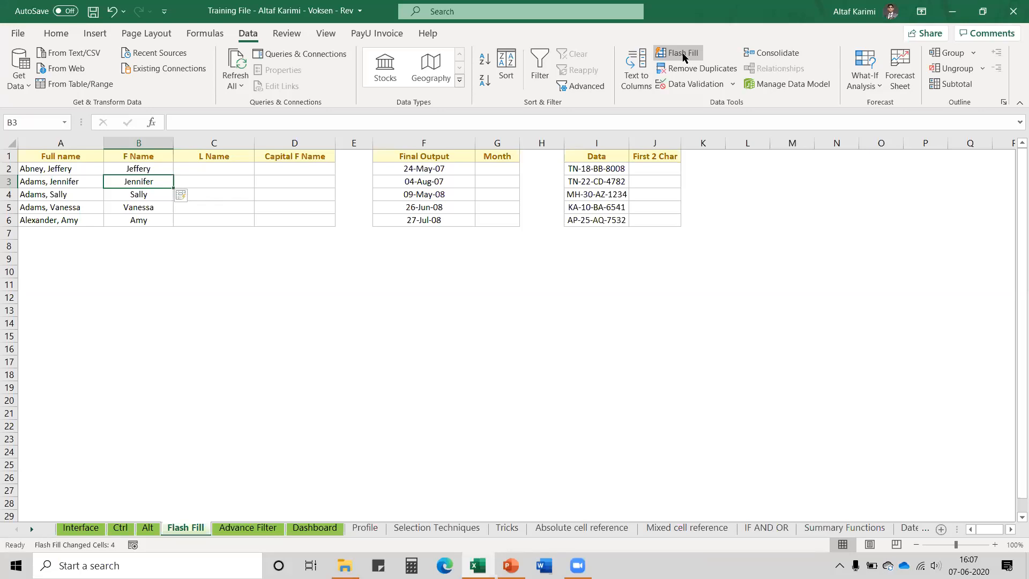
key("Up")
key("Right")
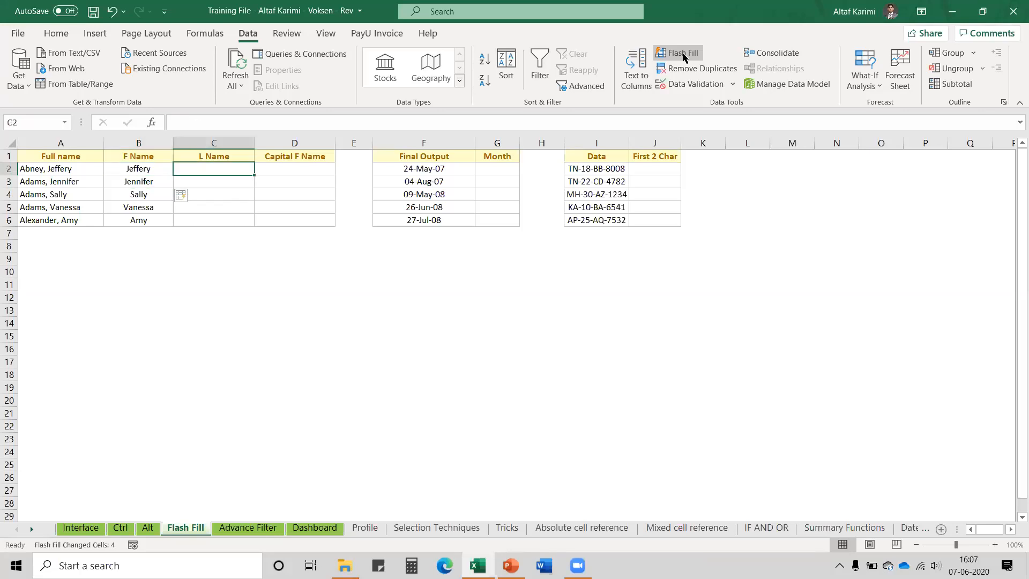
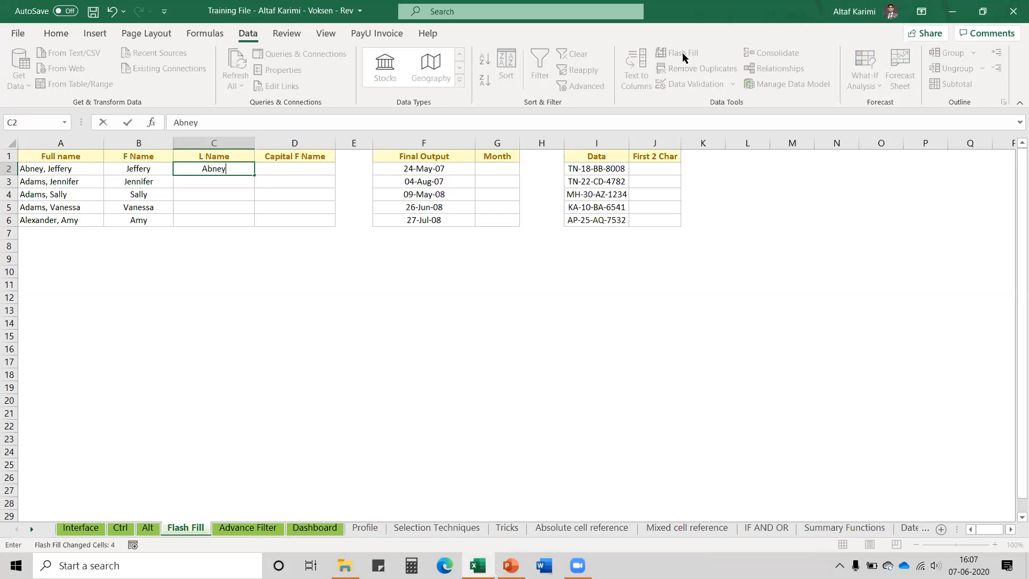
Enter Abney in C2 and Flash Fill the remaining last names in L Name
key("Return")
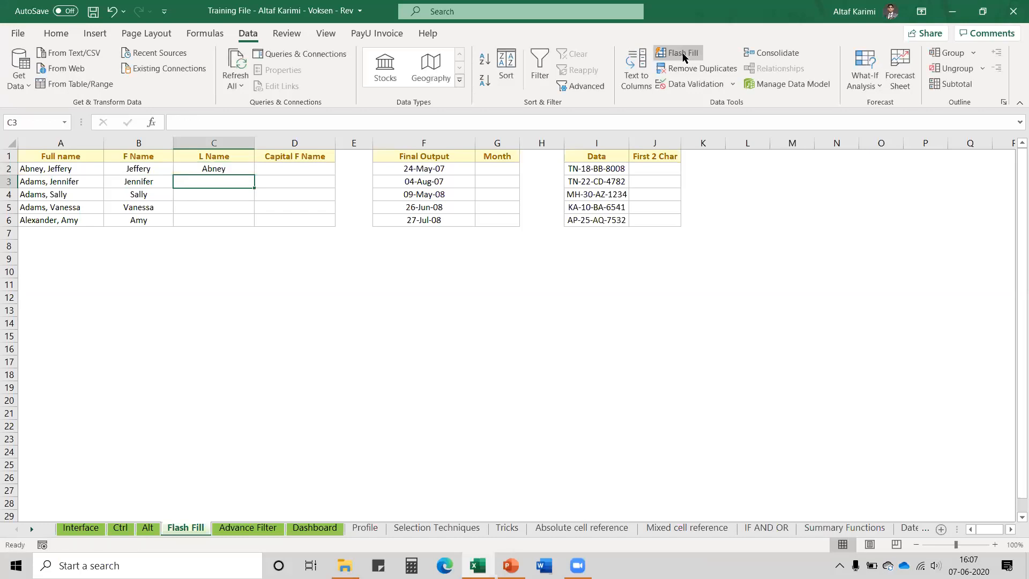
left_click(683, 54)
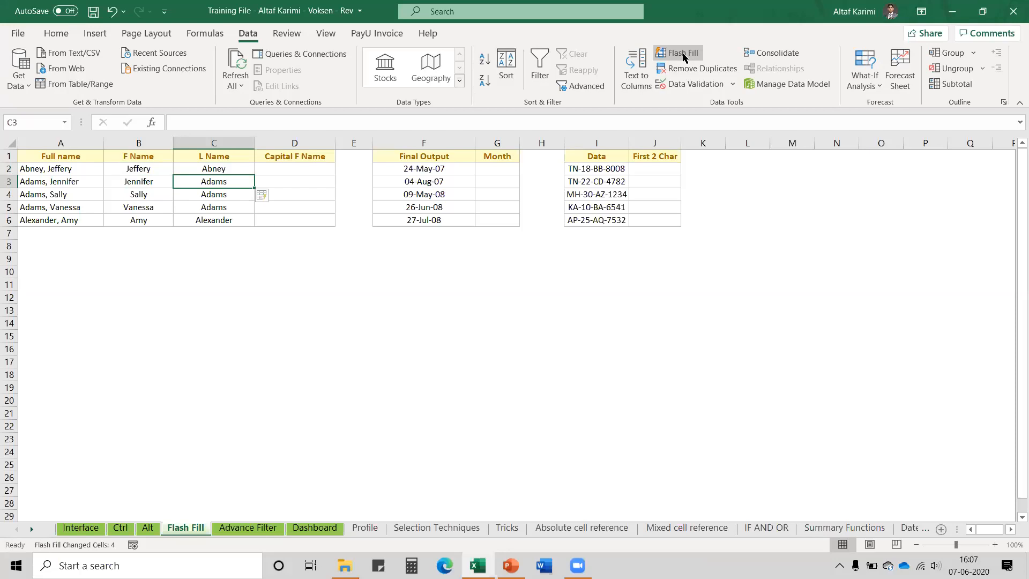
key("Up")
key("Up")
key("Right")
key("Down")
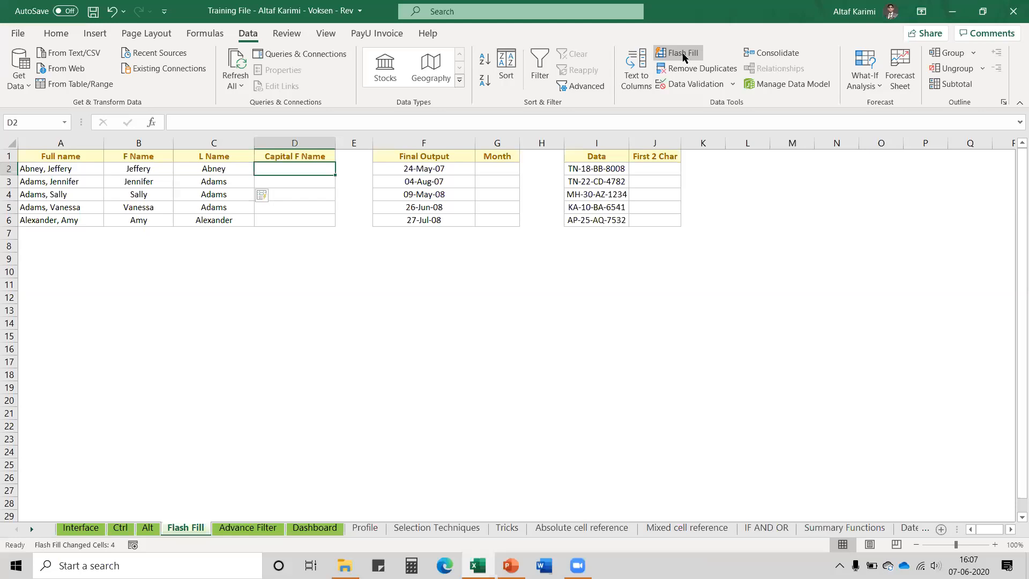
Enter JEFFERY in D2 and Flash Fill the other first names in uppercase
type("JEFFERY")
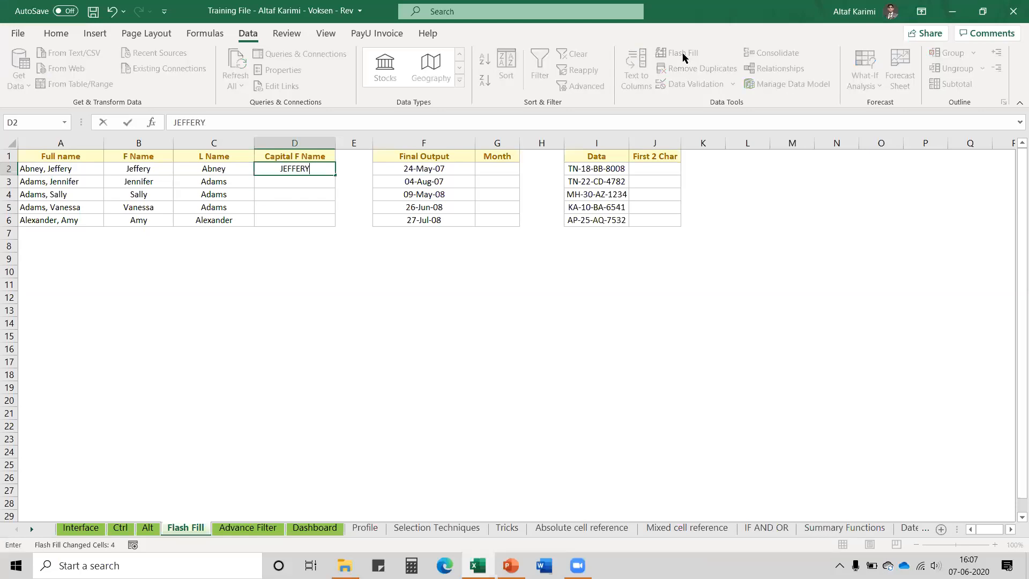
key("Return")
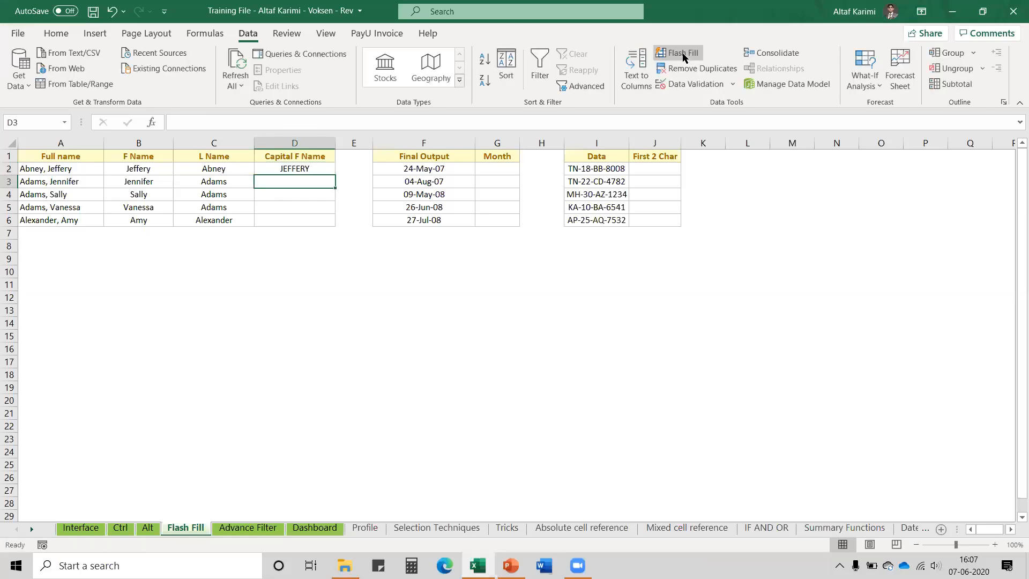
left_click(683, 54)
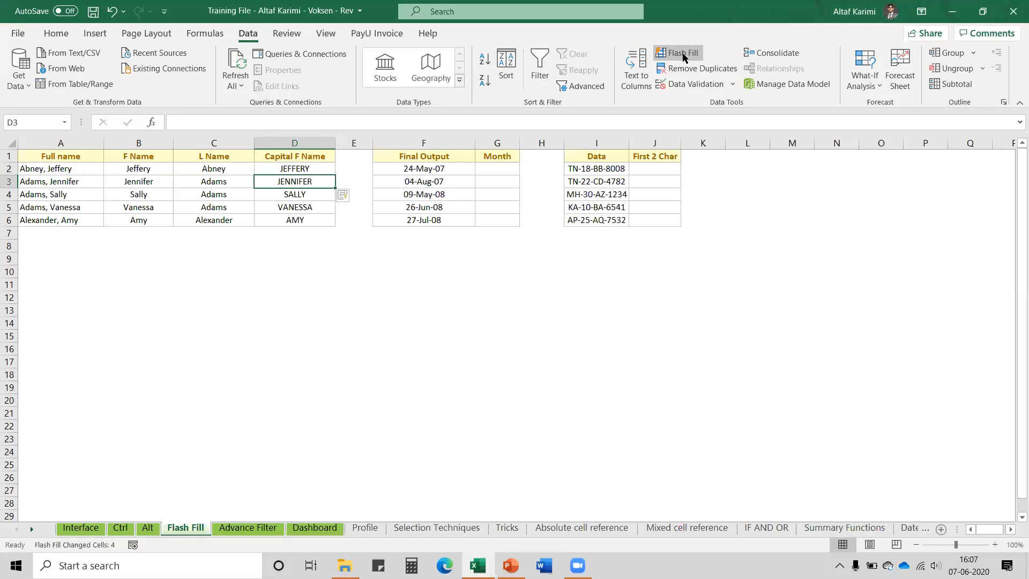
left_click(507, 168)
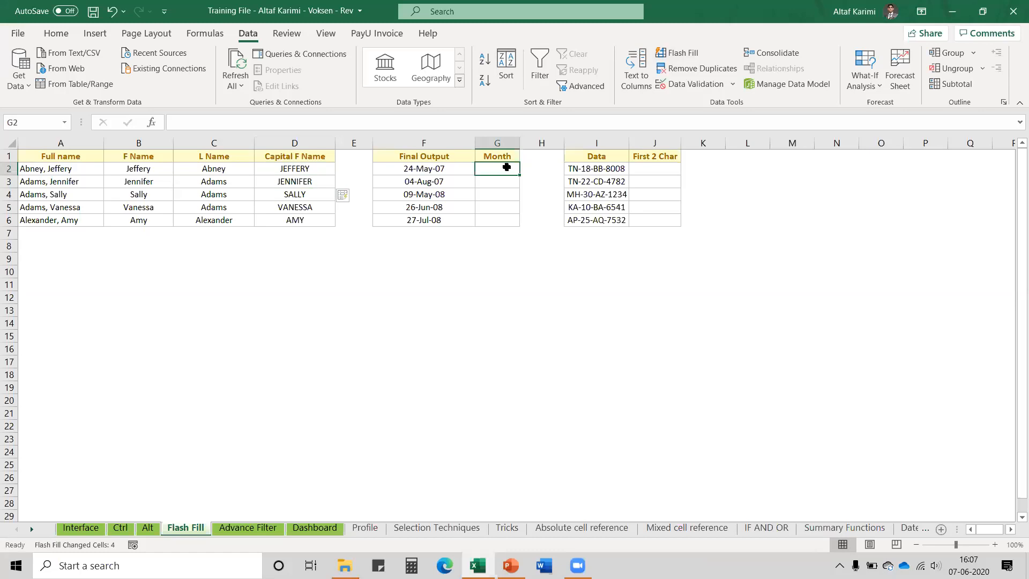
Try Flash Fill from a '07' example in G2, then clear the filled Month cells
type("07")
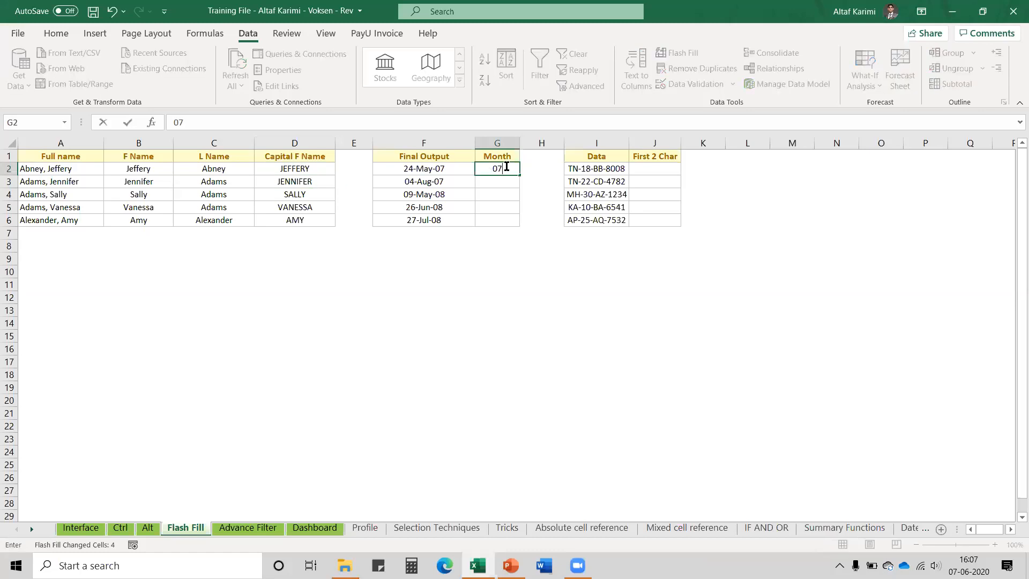
key("Return")
key("ctrl+e")
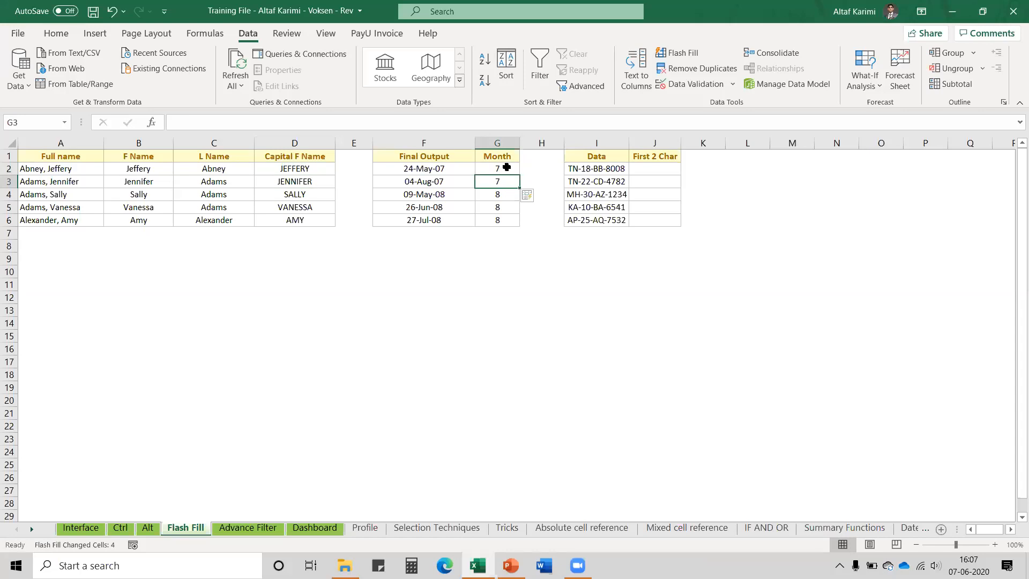
left_click(507, 167)
key("ctrl+shift+Down")
key("Delete")
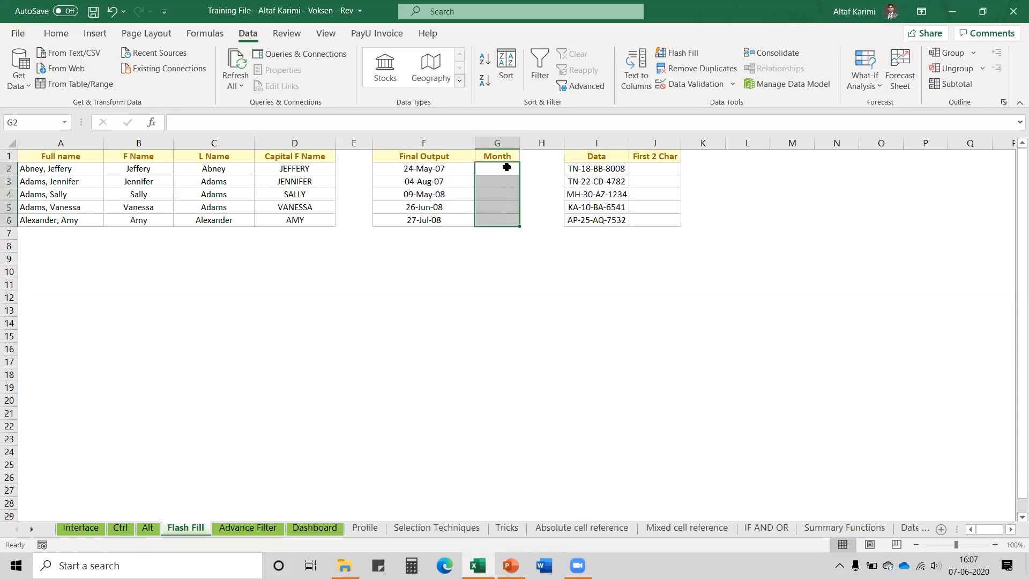
Enter May in G2 and Flash Fill the months Aug, May, Jun and Jul below
left_click(506, 167)
type("May")
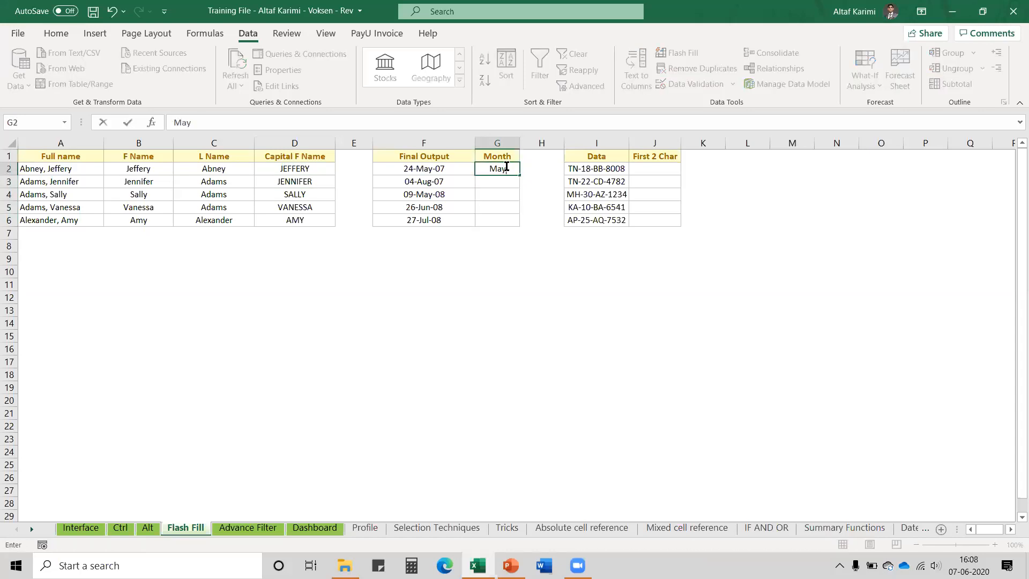
key("Return")
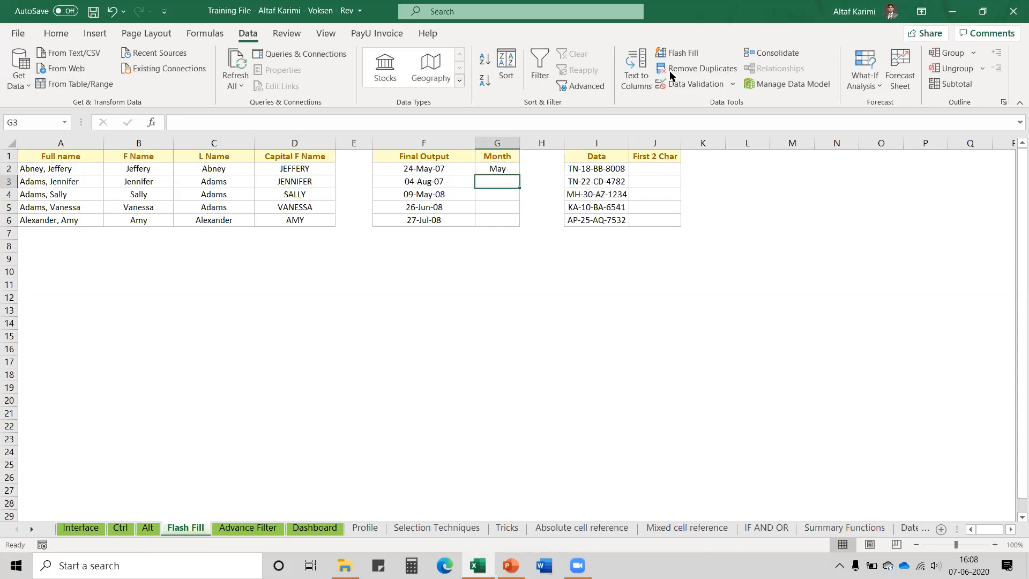
left_click(684, 54)
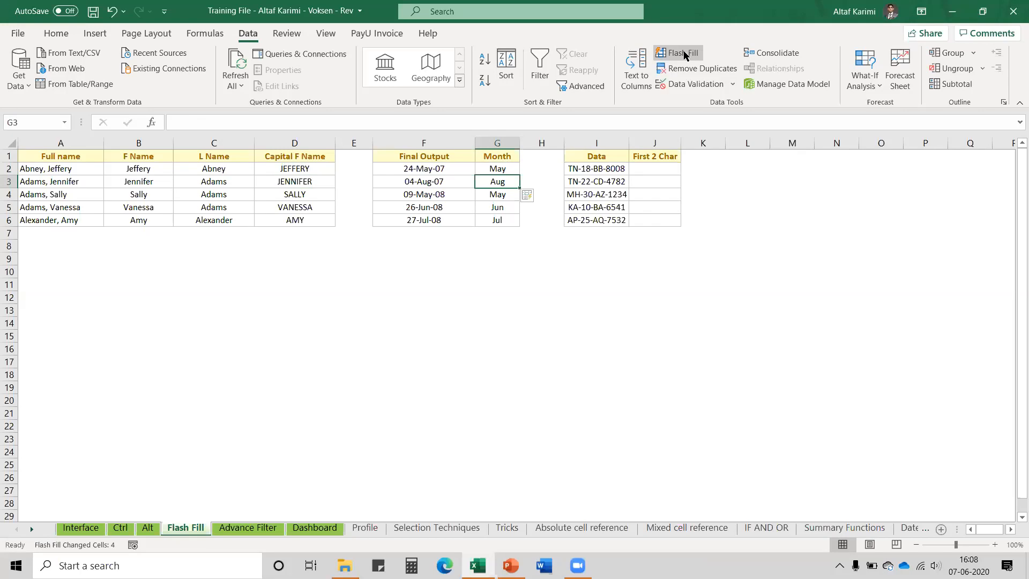
left_click(438, 169)
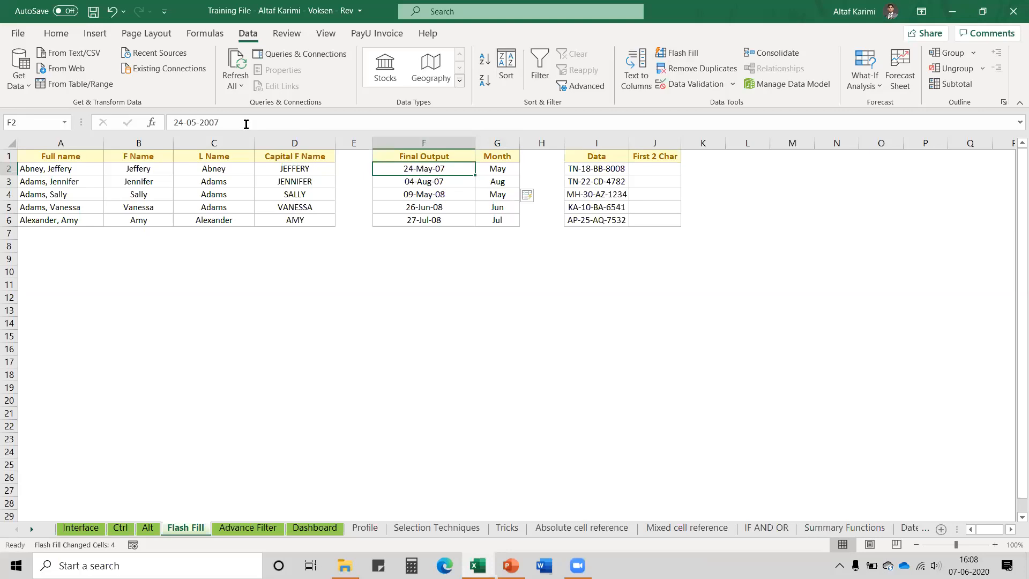
Change the first date in F2 to 24-01-2007 so it reads 24-Jan-07
left_click(196, 123)
left_click(196, 124)
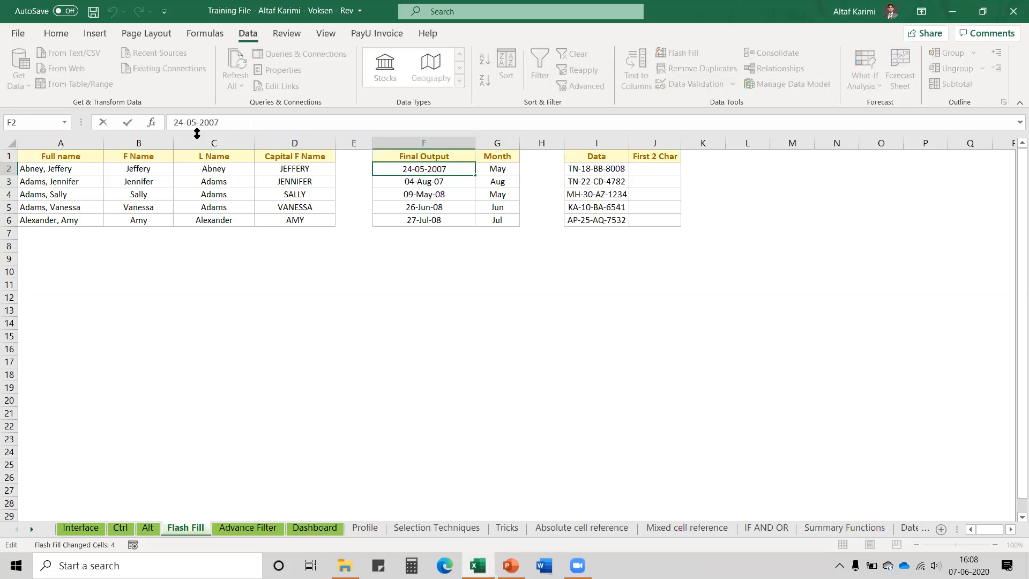
key("BackSpace")
type("1")
key("Return")
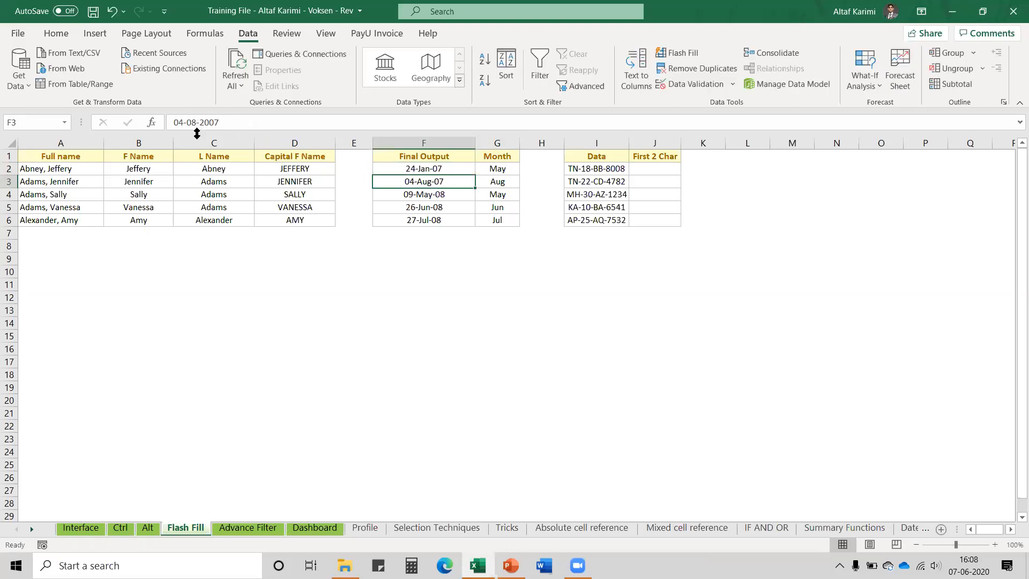
key("Right")
key("Up")
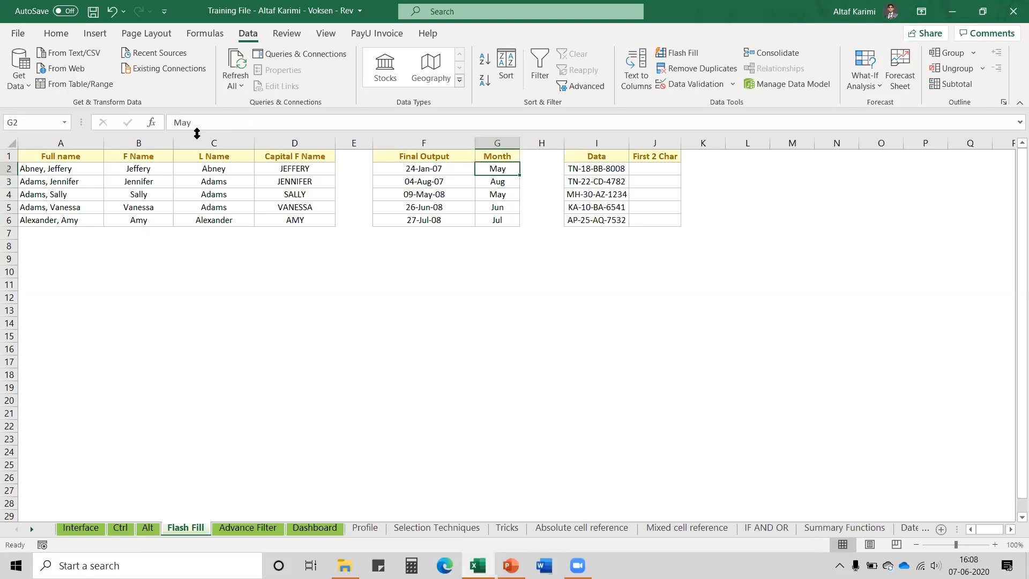
key("Down")
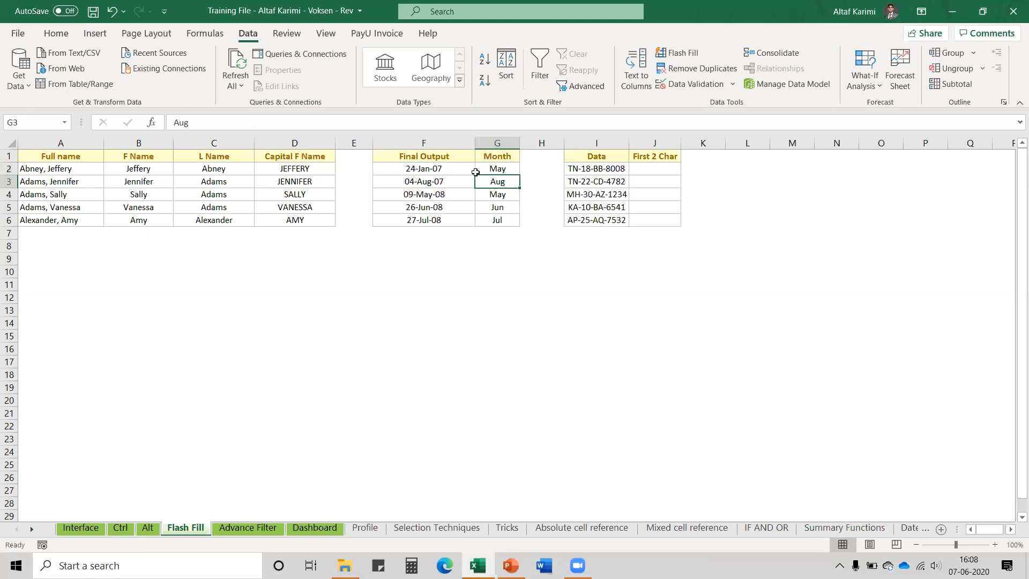
Try Flash Fill on the Month column, dismiss the no-pattern warning, and clear G2:G6
left_click(494, 168)
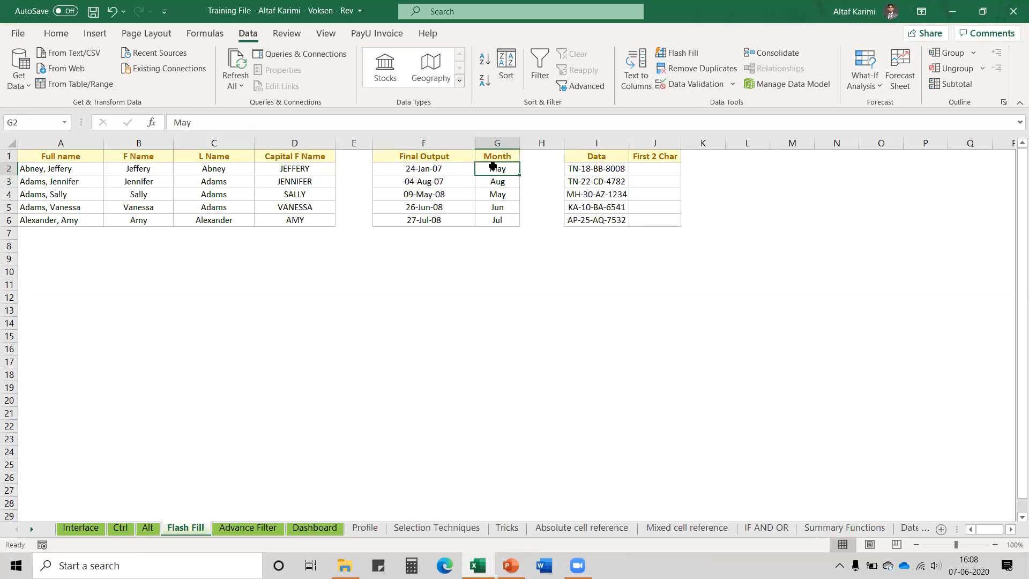
left_click(673, 52)
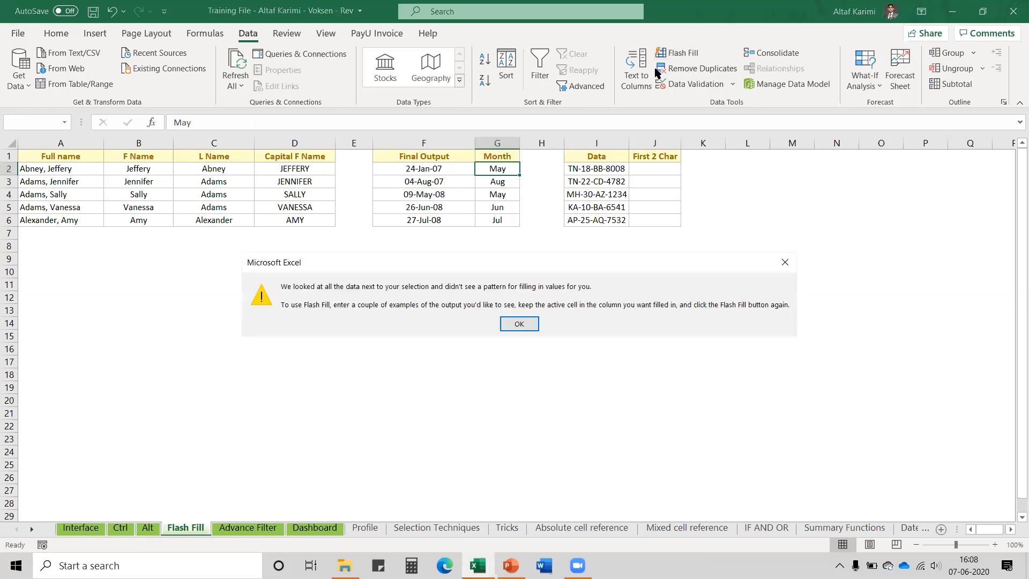
left_click(519, 324)
key("ctrl+shift+Down")
key("Delete")
key("Up")
key("Down")
Enter Jan in G2 and Flash Fill the months as Jan, Aug, May, Jun, Jul
type("Jan")
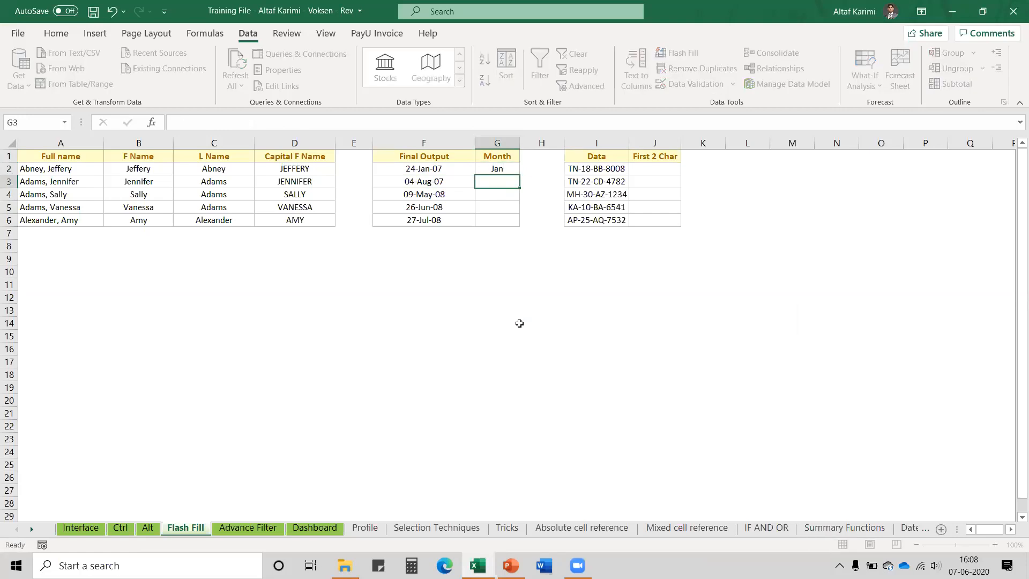
key("Return")
key("ctrl+e")
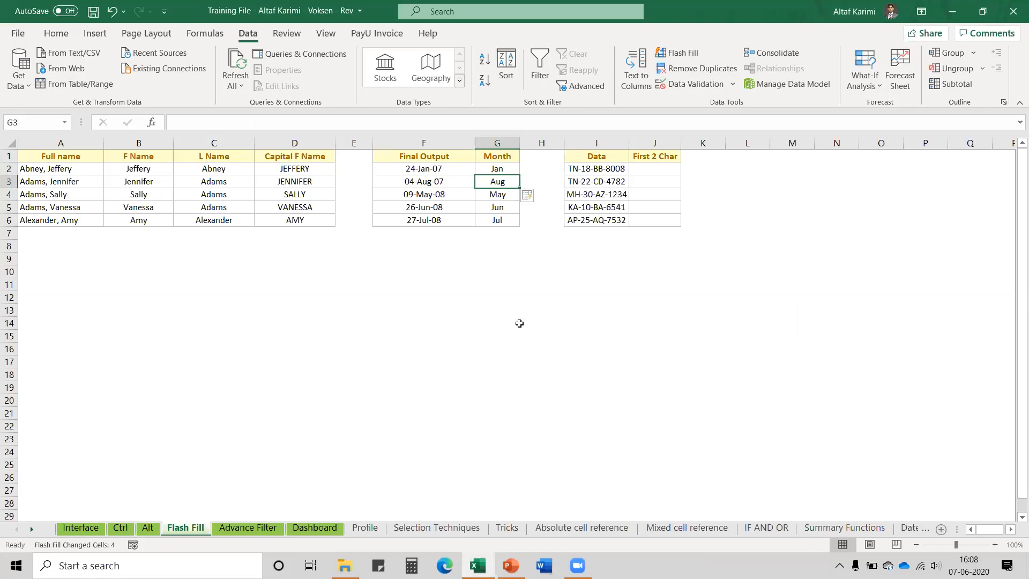
key("Up")
key("Left")
key("Right")
key("Right")
key("Right")
key("Right")
key("Left")
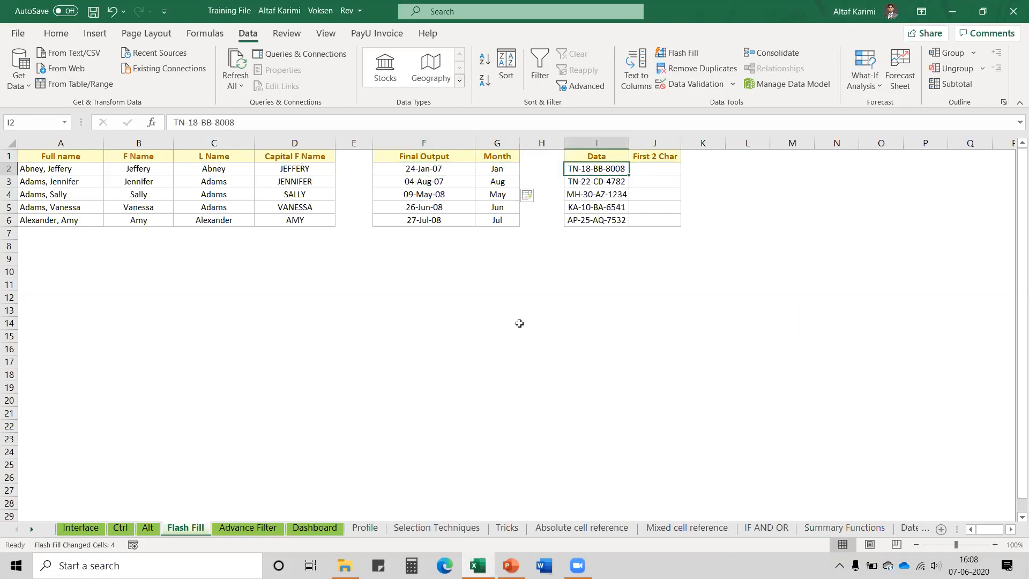
Enter TN in J2 and Flash Fill the codes' first two letters: TN, TN, MH, KA, AP
key("Up")
key("Down")
key("Right")
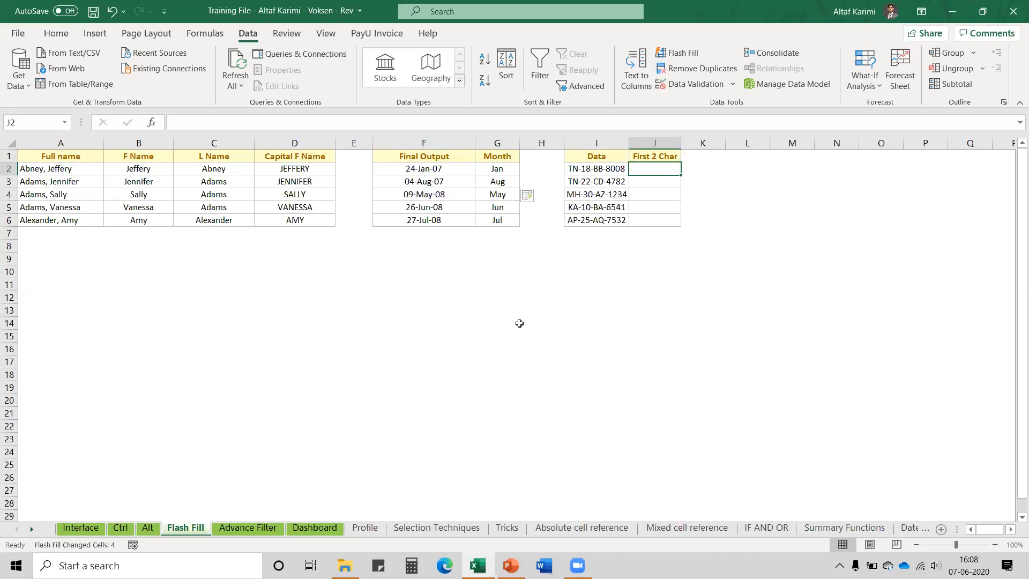
type("TN")
key("Return")
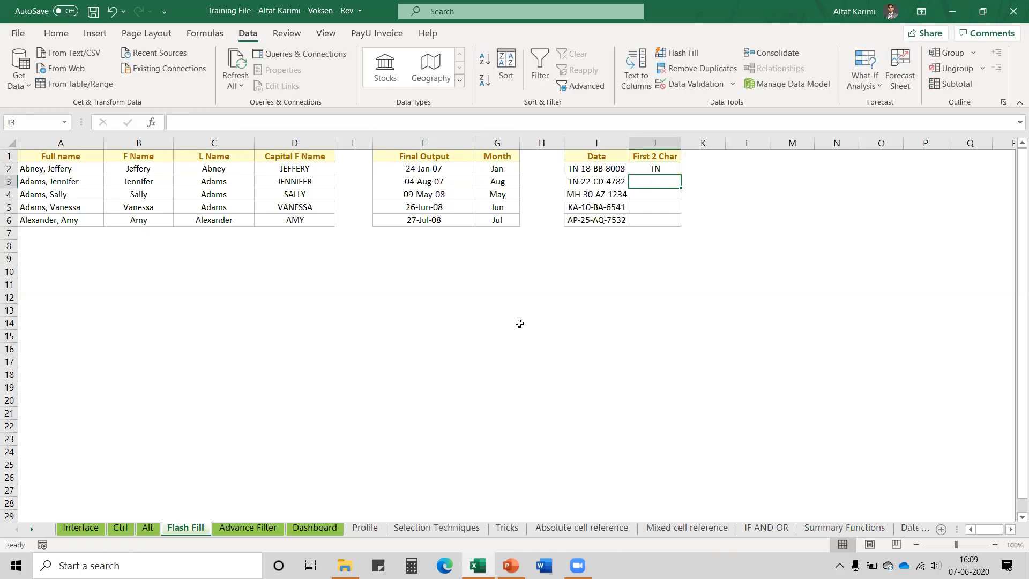
key("ctrl+e")
Check the extracted letters against the first code, then begin retyping J2 as 8008
key("Up")
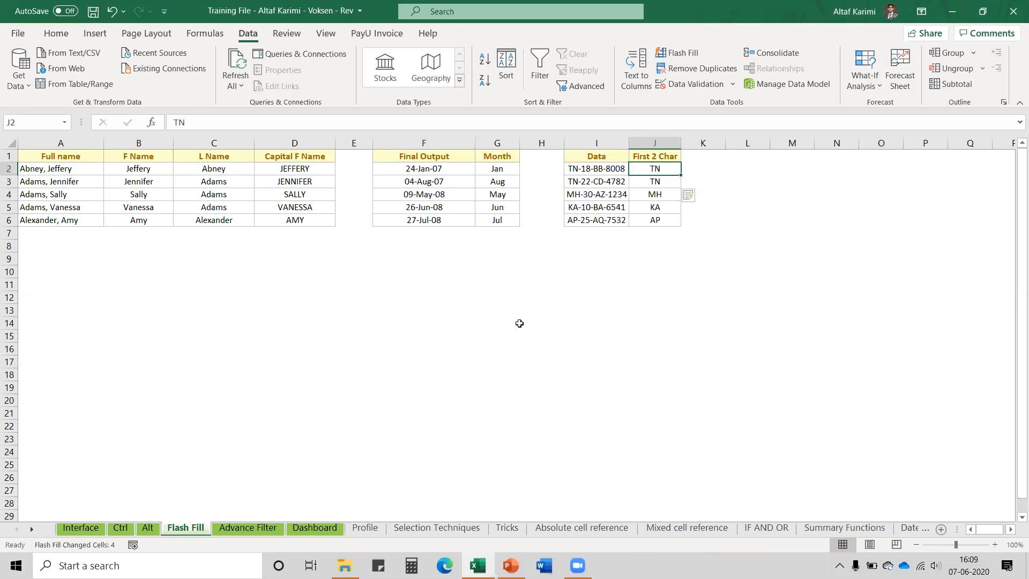
key("Left")
key("Left")
key("Right")
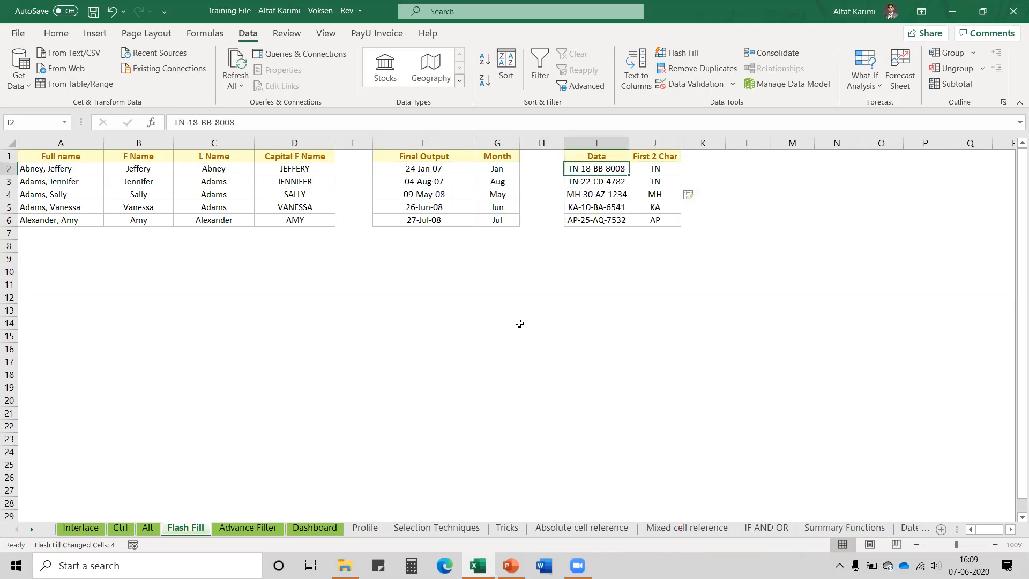
key("Right")
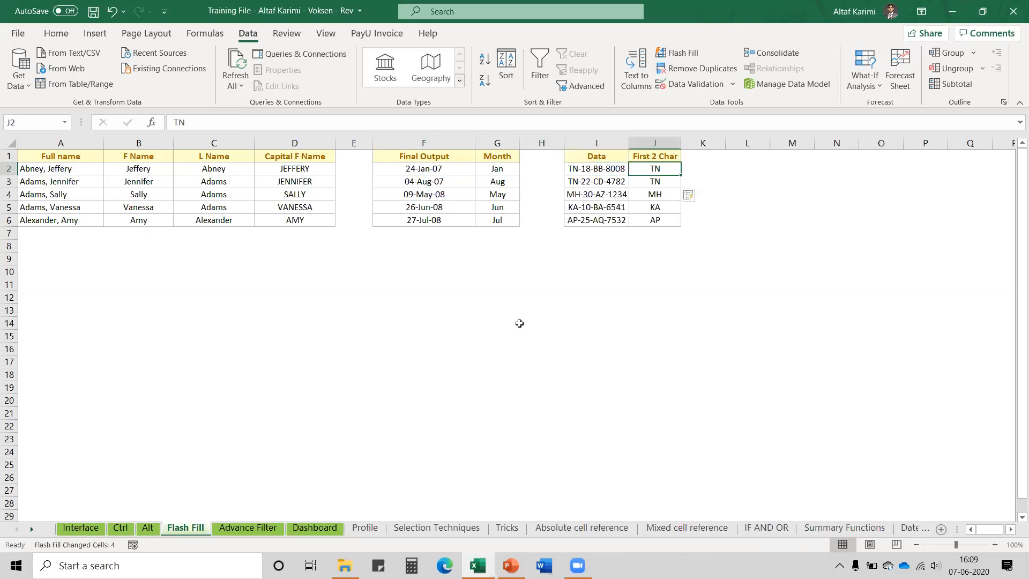
type("8008")
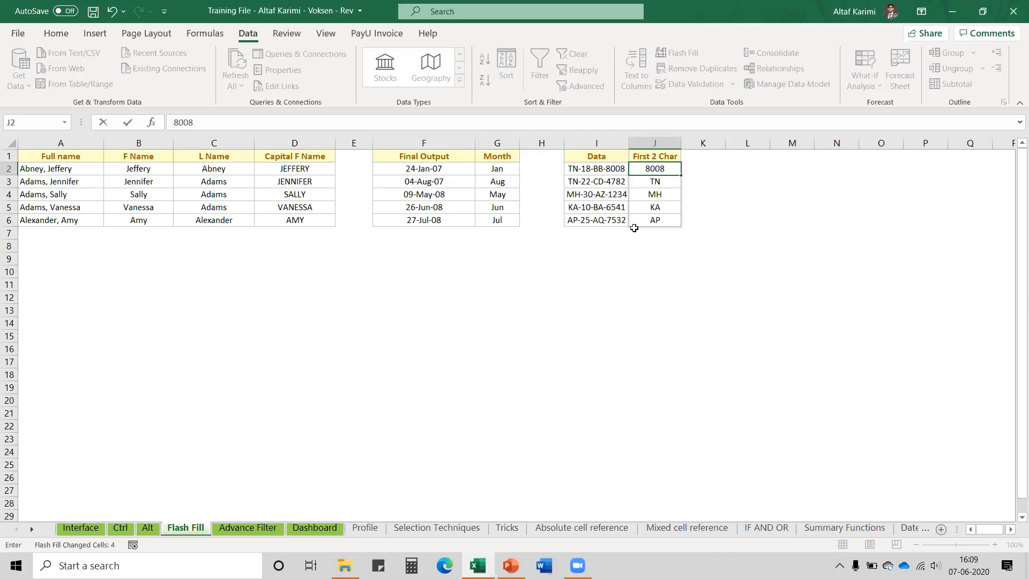
Refill the column with the BB-800 pattern: BB-800, CD-478, AZ-123, BA-654, AQ-753
key("ctrl+e")
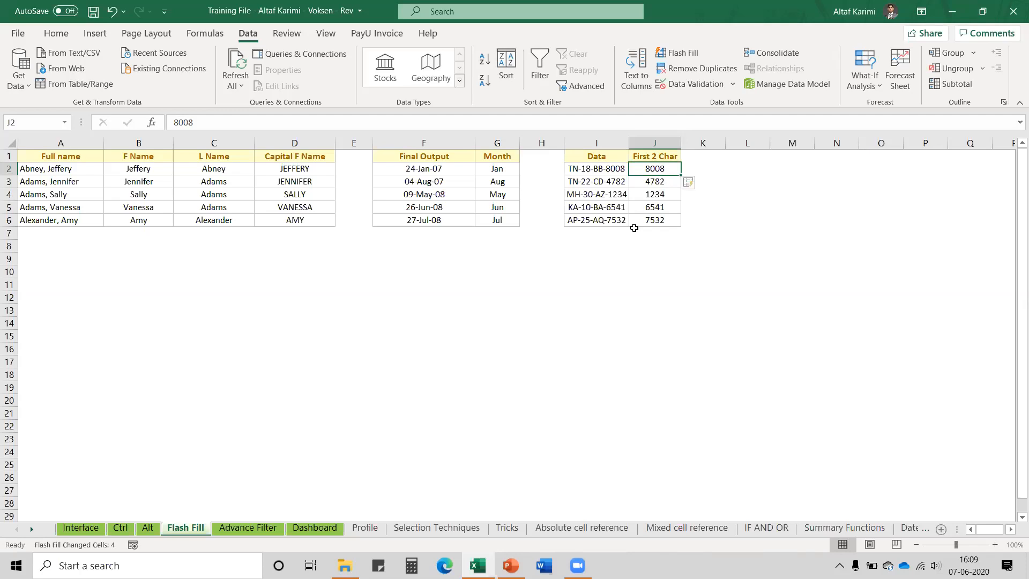
type("BB-")
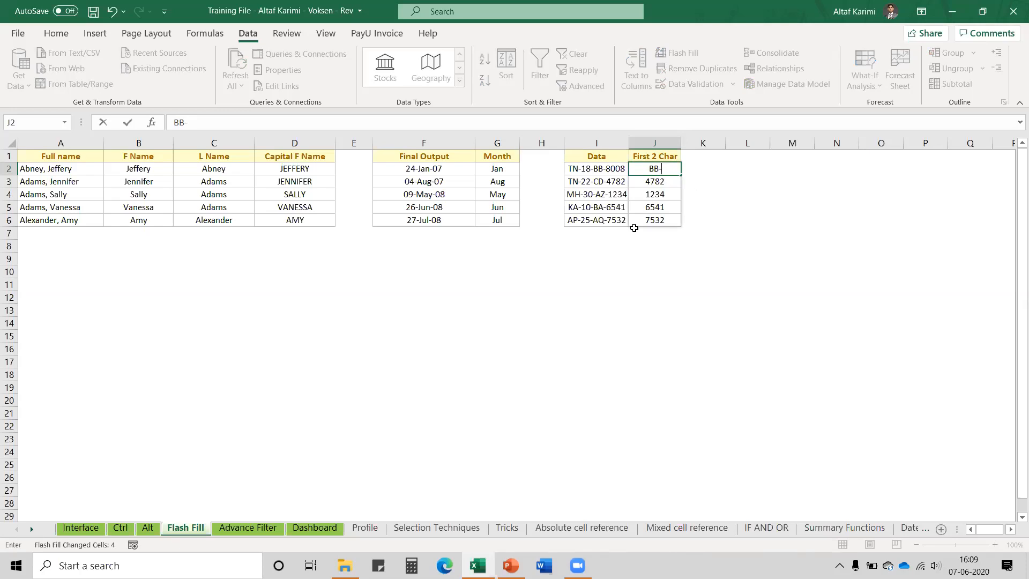
type("800")
key("Return")
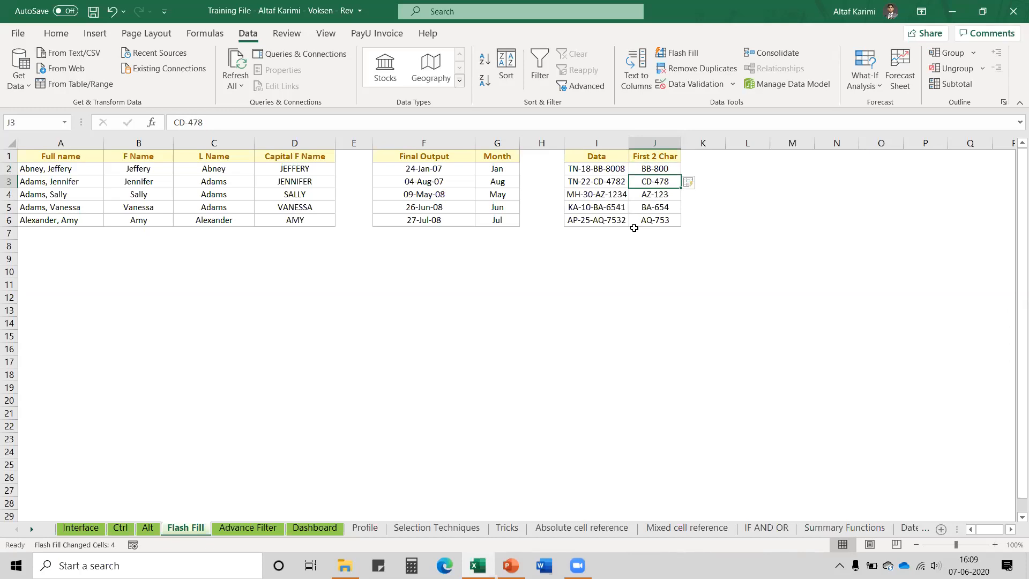
key("Up")
key("Left")
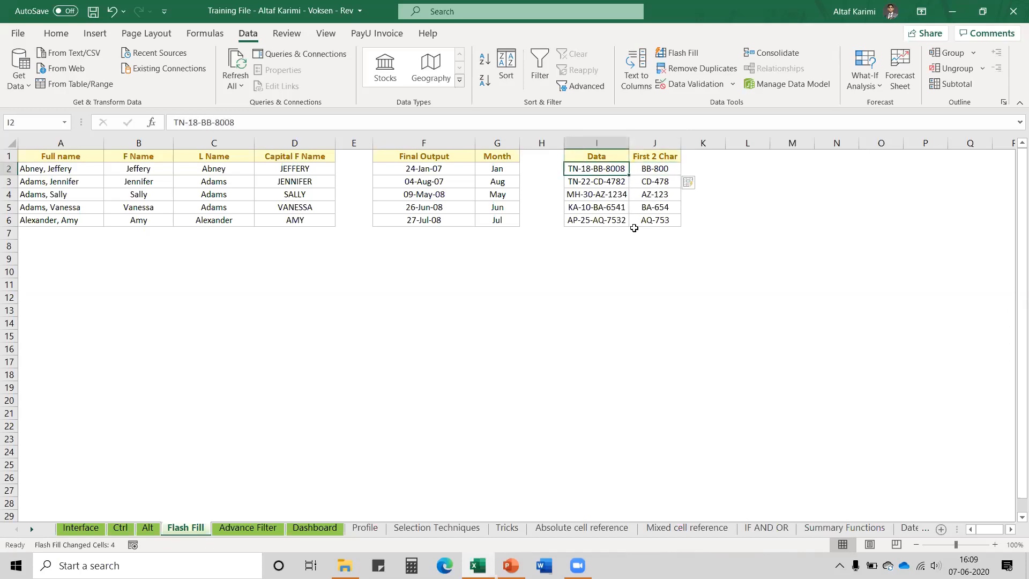
key("Left")
key("Left")
key("Left")
key("Left")
key("Left")
key("Left")
key("Left")
key("Left")
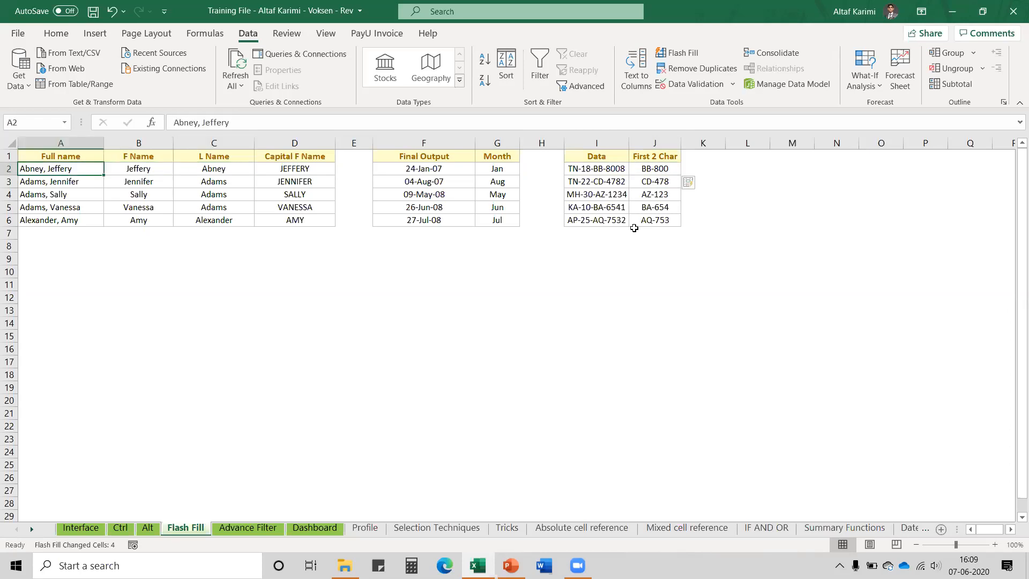
Leave the names table and switch to the Advance Filter employee sheet
key("Right")
key("Left")
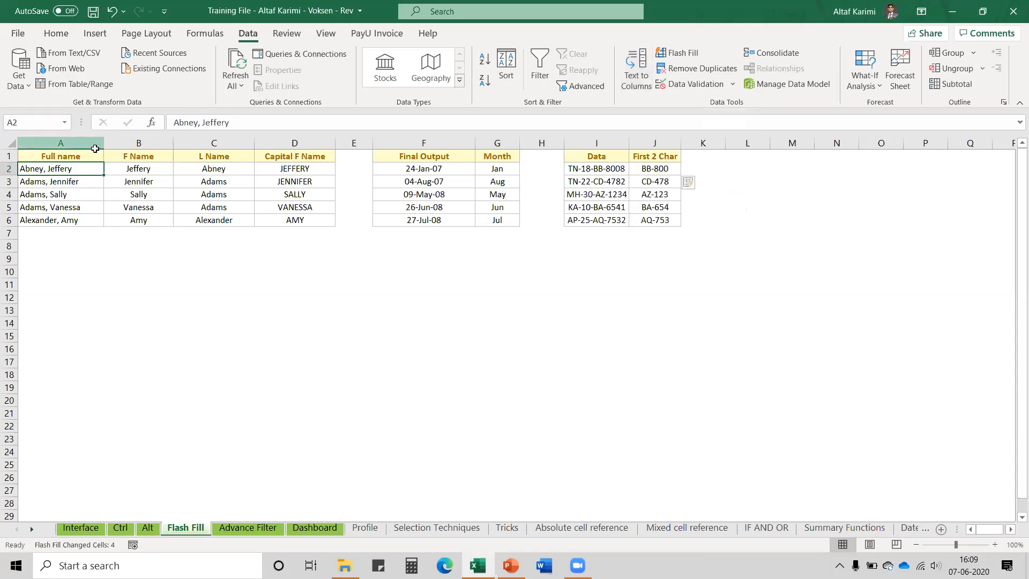
left_click(75, 142)
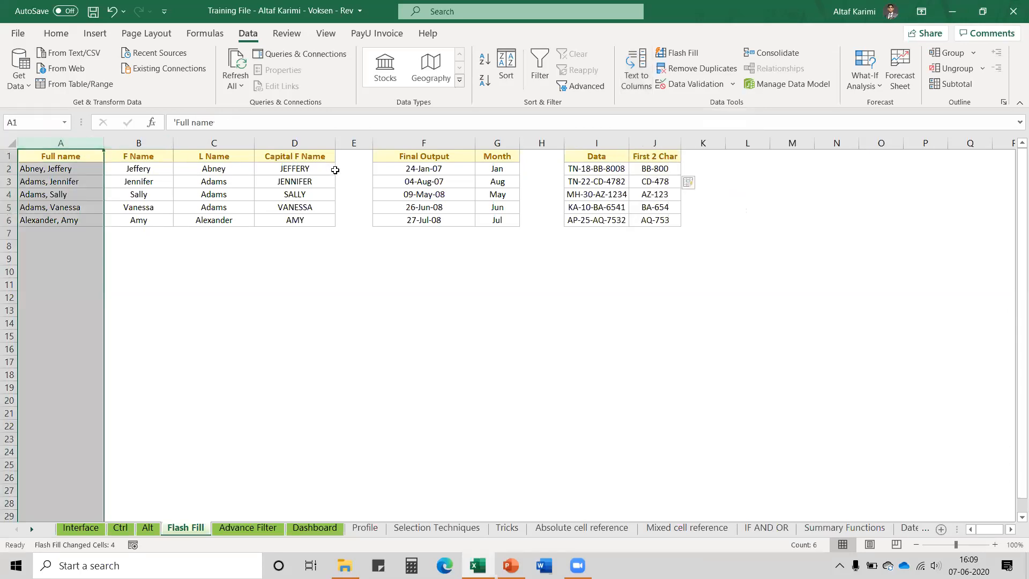
left_click(74, 171)
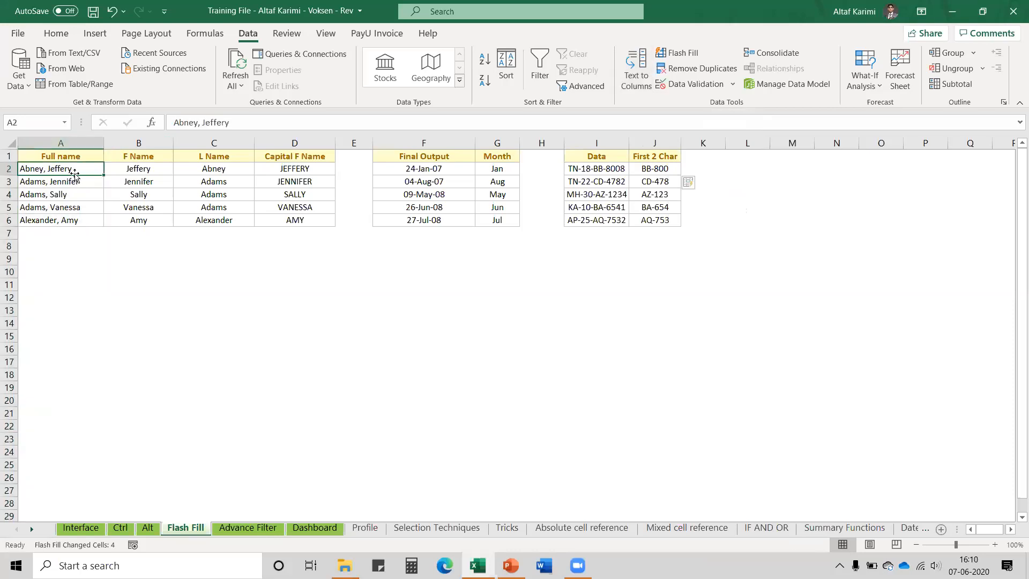
left_click(236, 529)
left_click(236, 528)
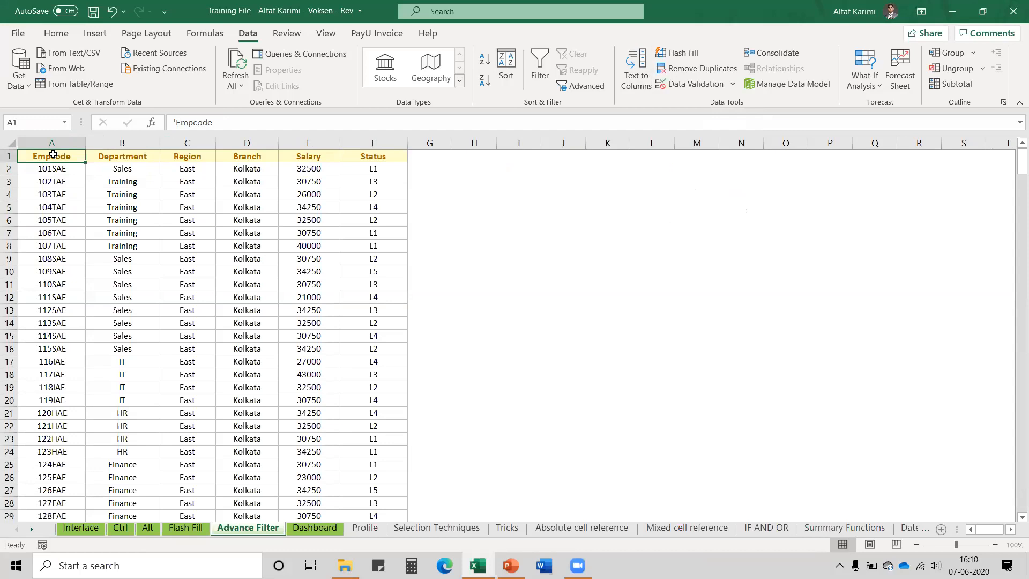
Add AutoFilter dropdowns to all six employee table headers
left_click(127, 157)
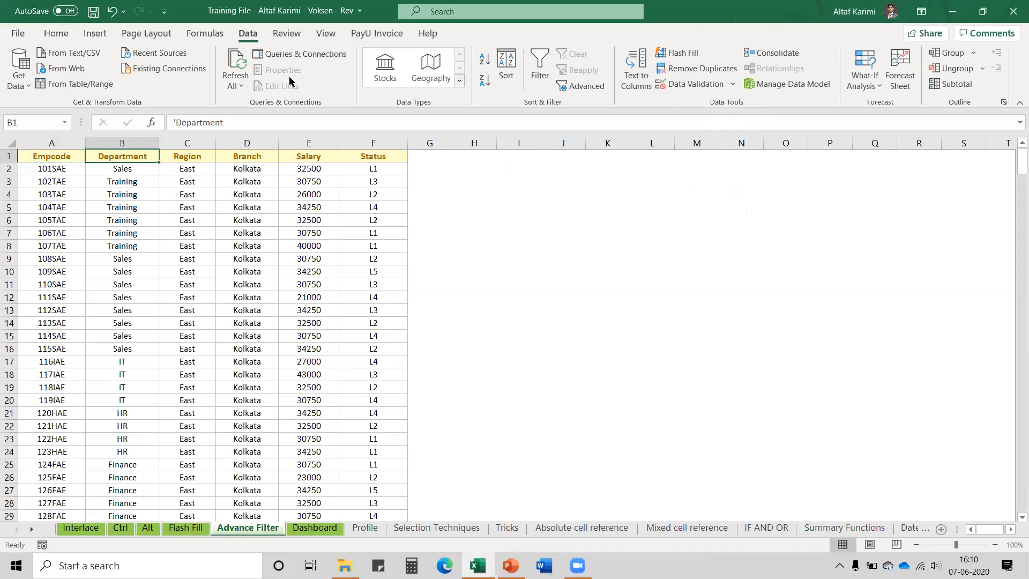
left_click(538, 72)
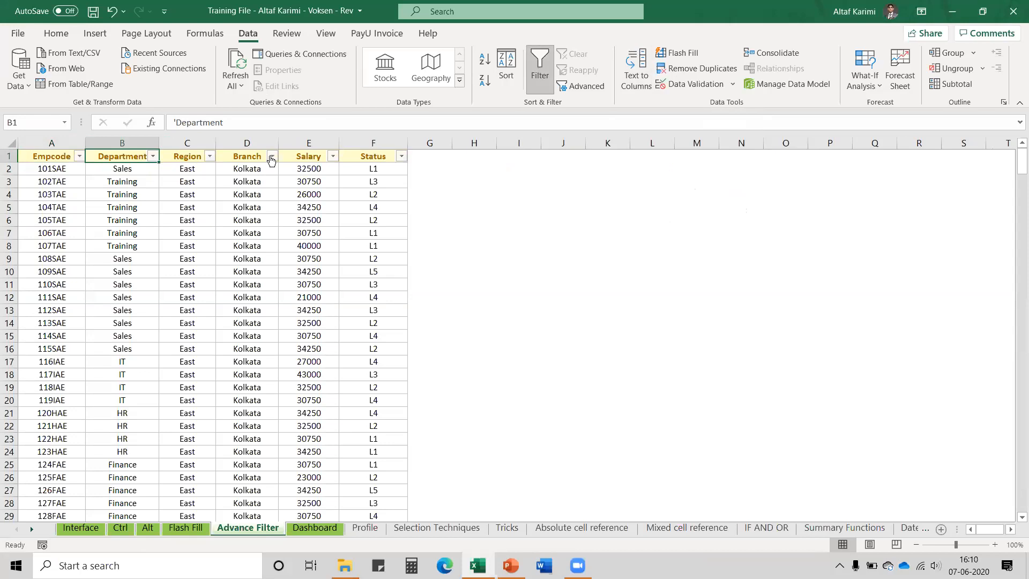
Filter the Region column to show only East
left_click(209, 156)
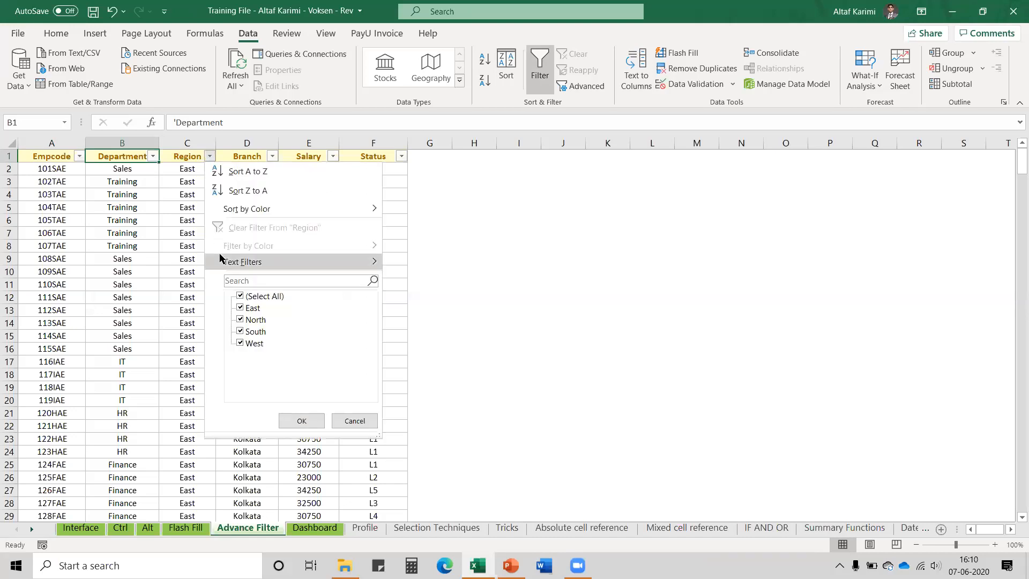
left_click(240, 297)
left_click(241, 307)
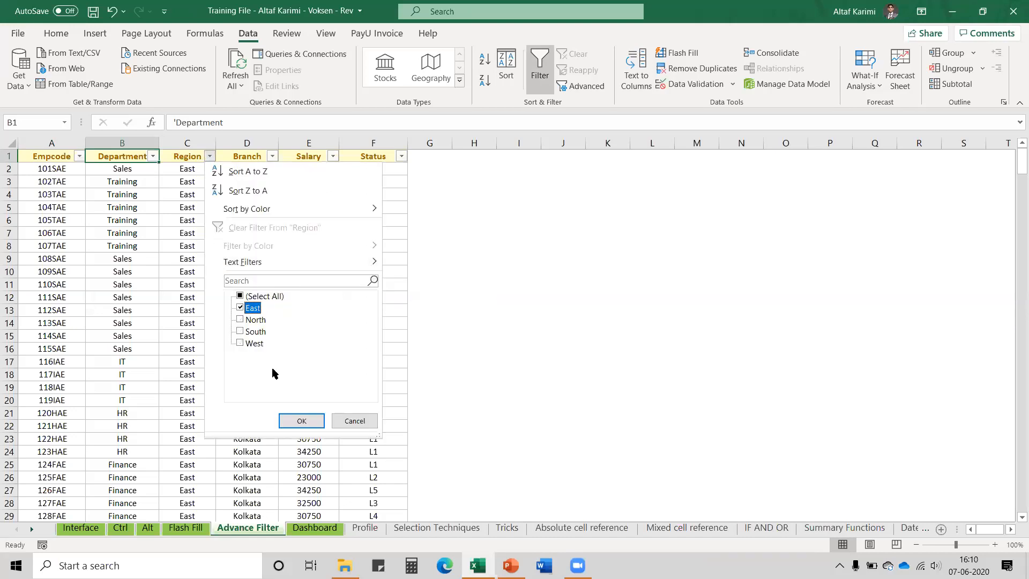
left_click(299, 421)
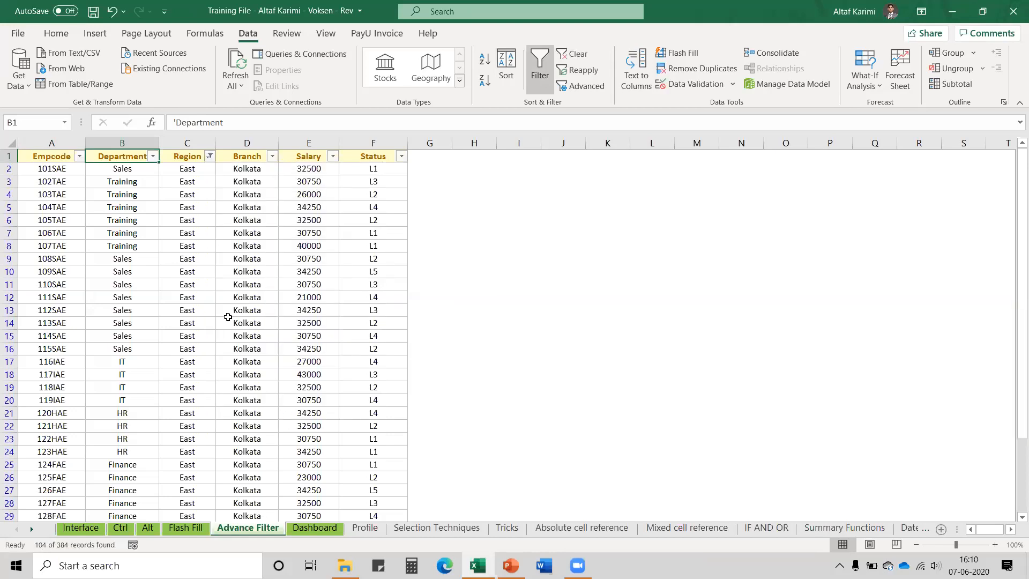
scroll(228, 316, "down", 3)
scroll(228, 316, "down", 11)
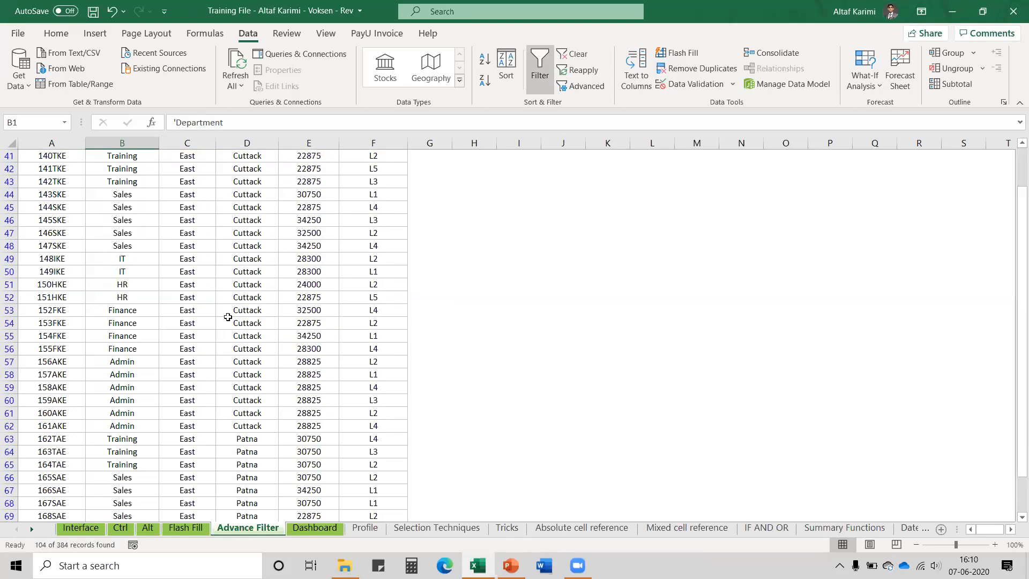
scroll(228, 316, "up", 13)
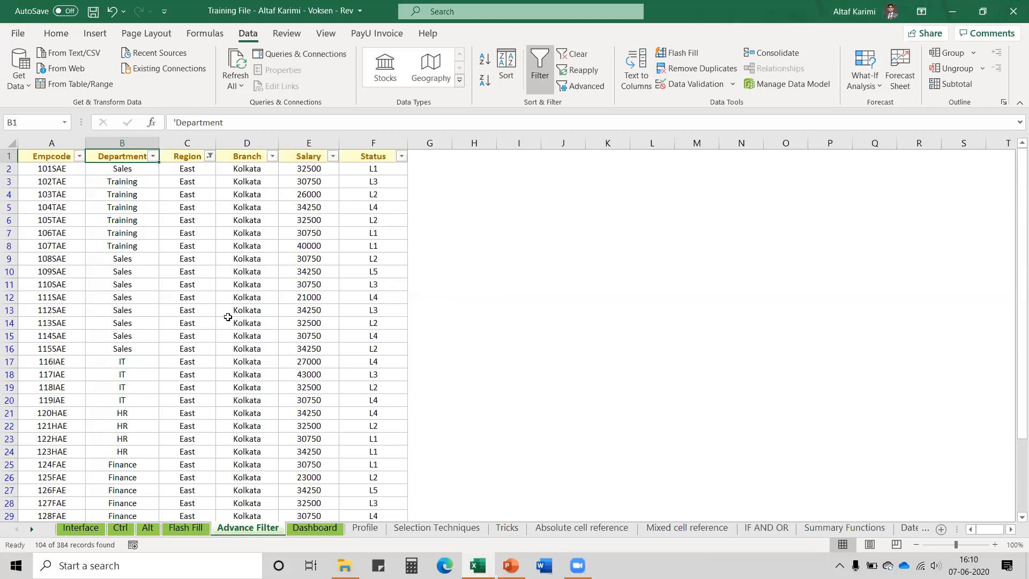
Filter the Branch column to Kolkata only, leaving 39 of 384 records
left_click(273, 156)
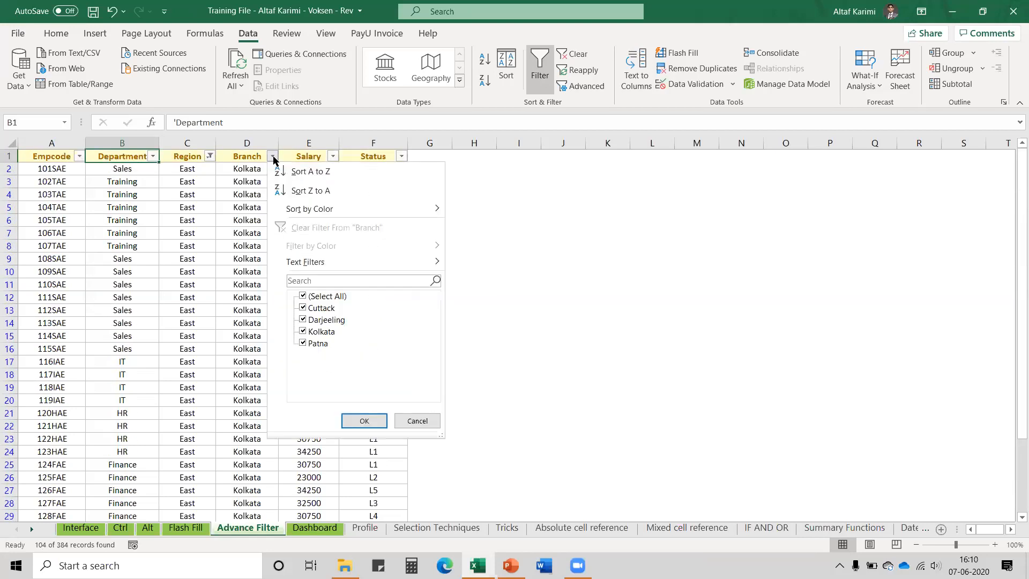
left_click(304, 296)
left_click(303, 331)
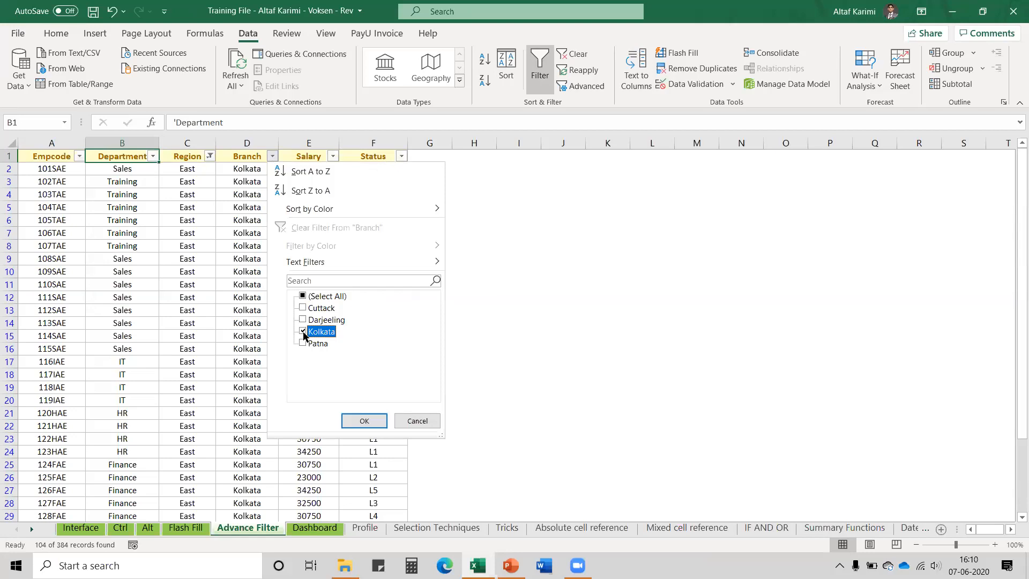
left_click(360, 420)
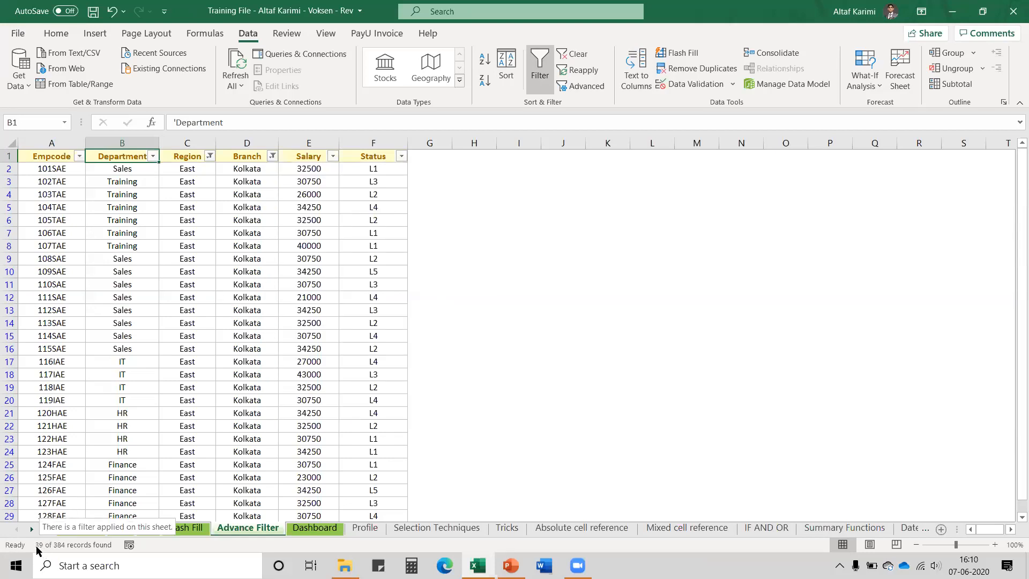
left_click(209, 156)
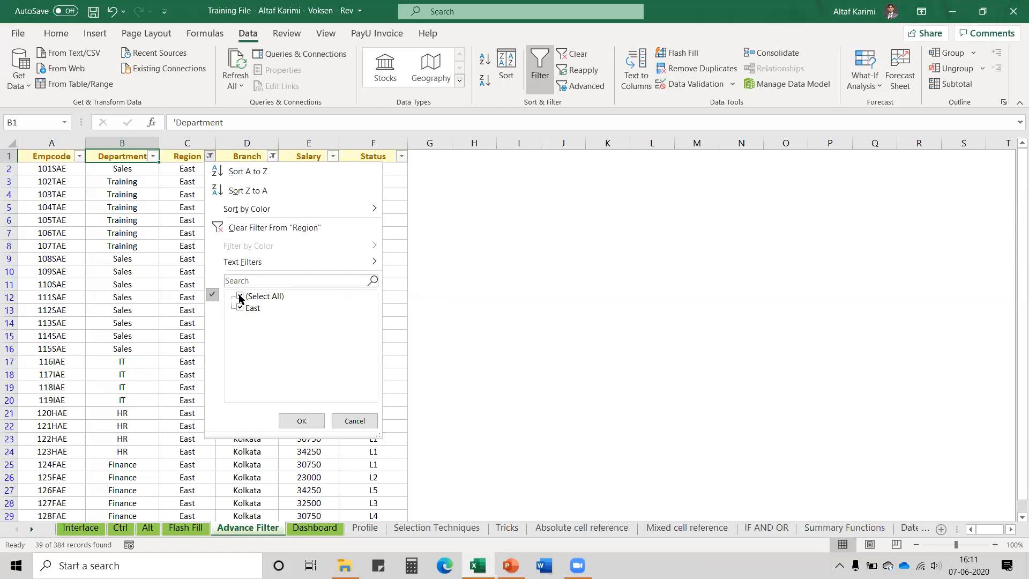
Clear the existing Region and Branch filters
left_click(258, 227)
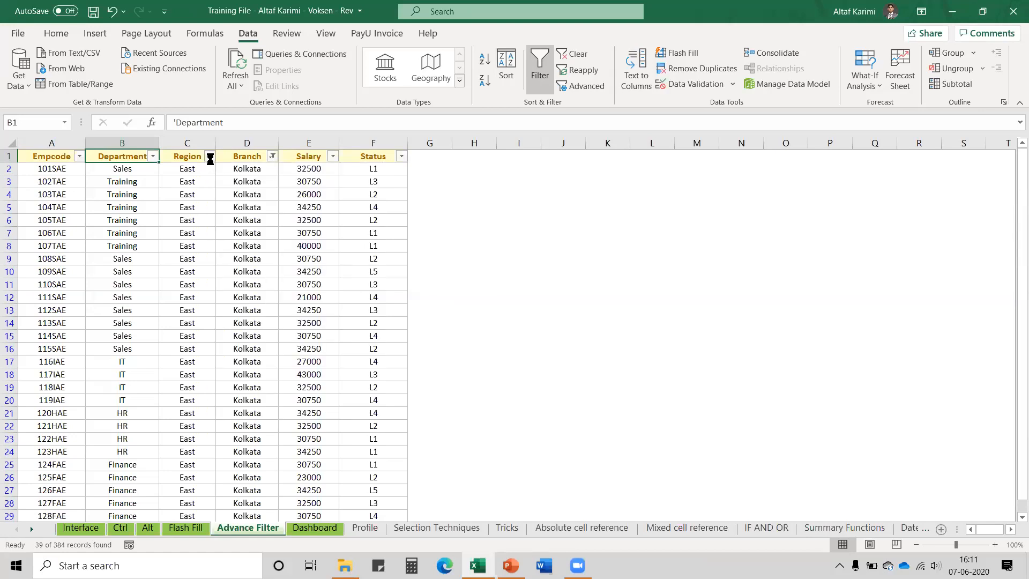
left_click(210, 156)
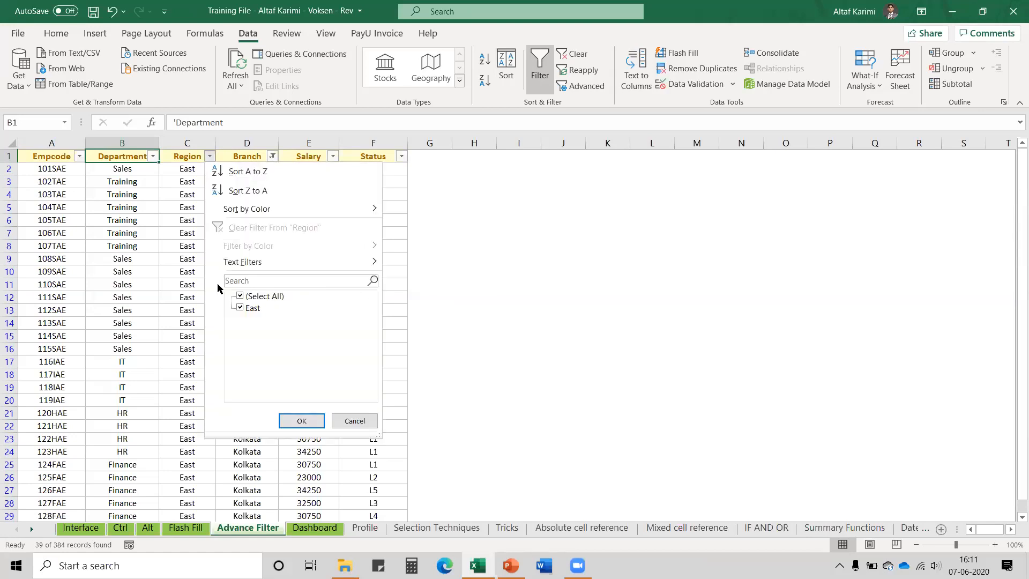
left_click(354, 421)
left_click(273, 156)
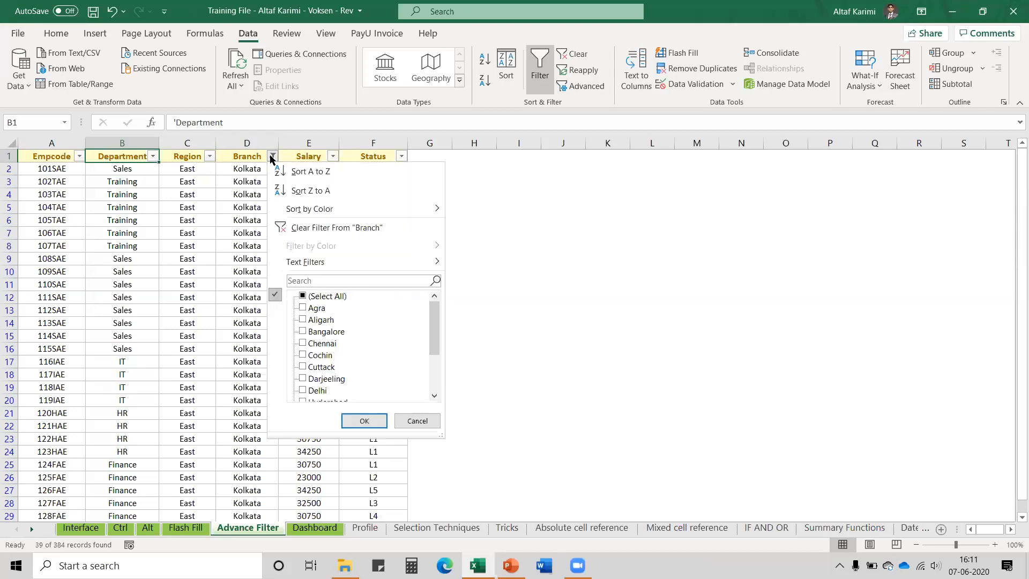
left_click(299, 227)
Filter Region to East and West
left_click(209, 156)
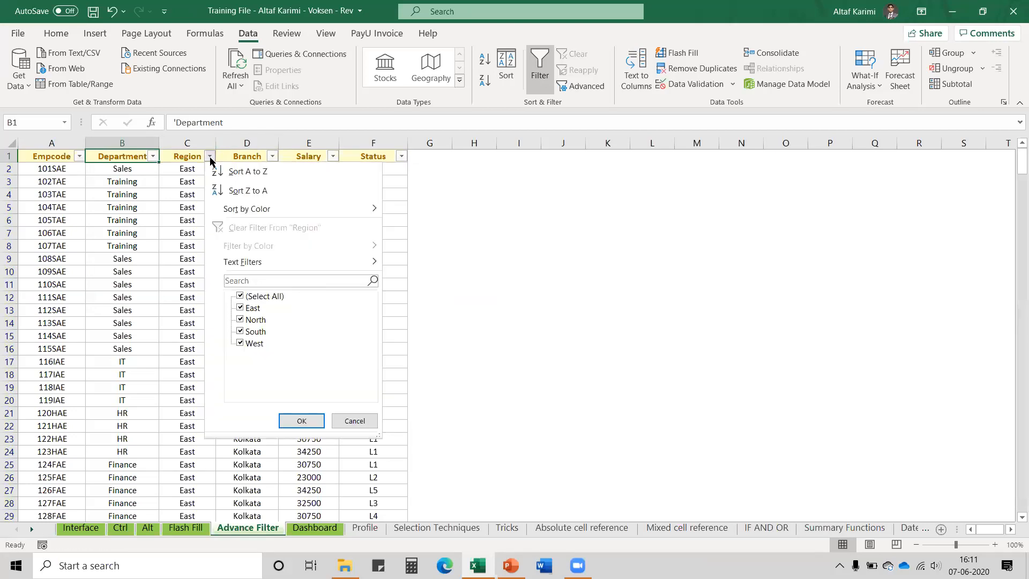
left_click(241, 297)
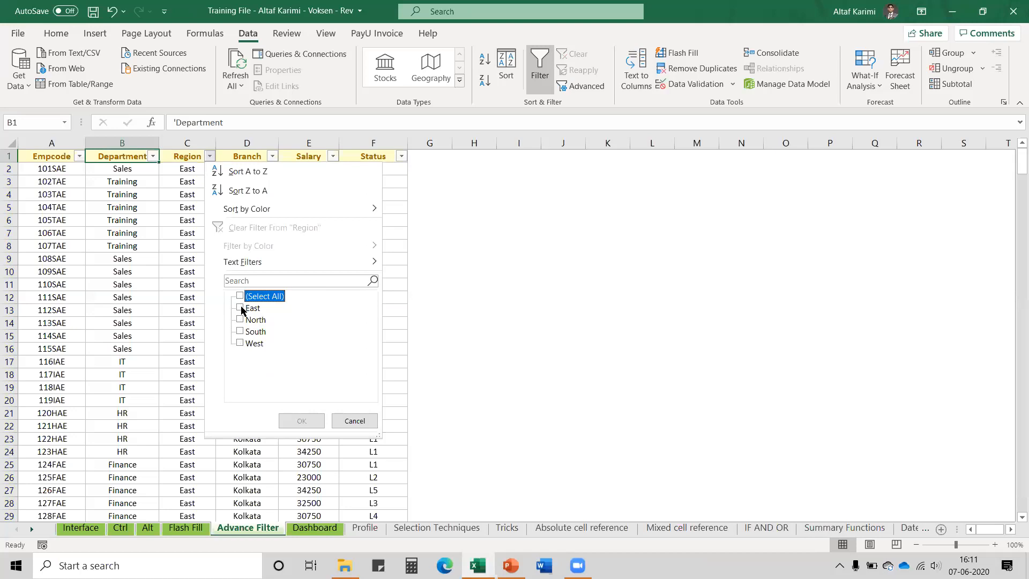
left_click(240, 308)
left_click(240, 343)
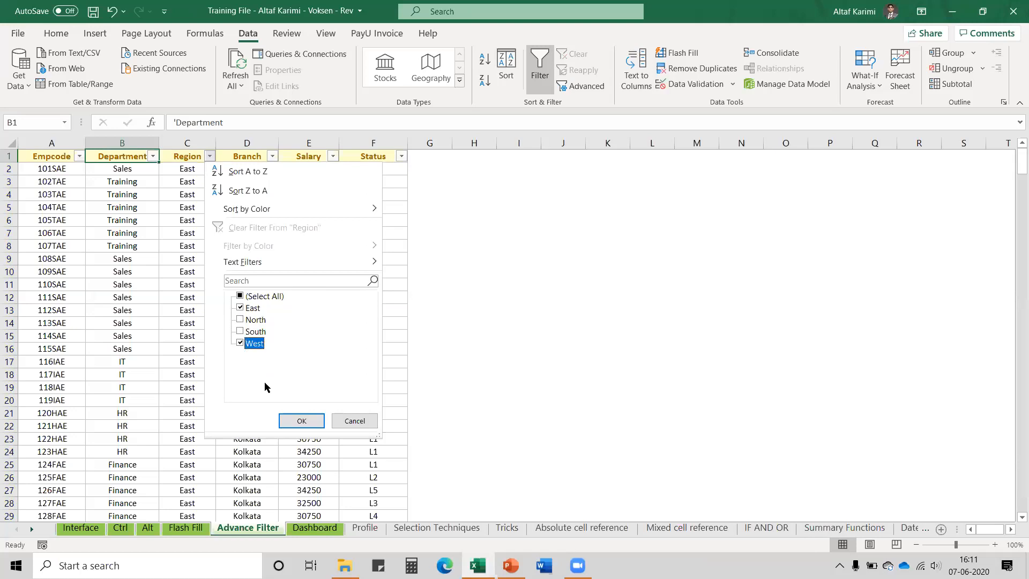
left_click(295, 423)
Filter Branch to Kolkata and Mumbai, showing 78 of 384 records
left_click(271, 156)
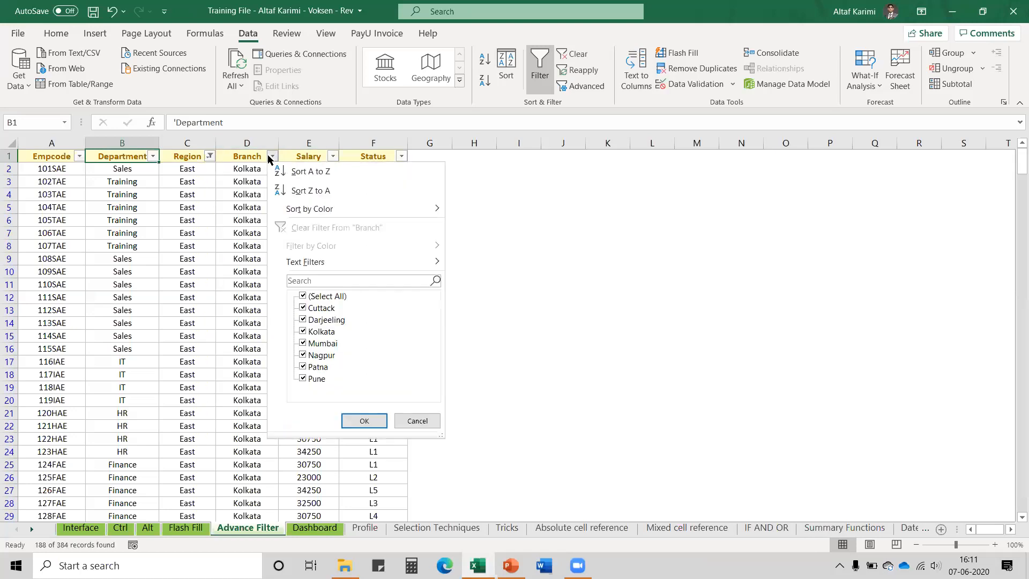
left_click(303, 296)
left_click(304, 331)
left_click(303, 343)
left_click(362, 421)
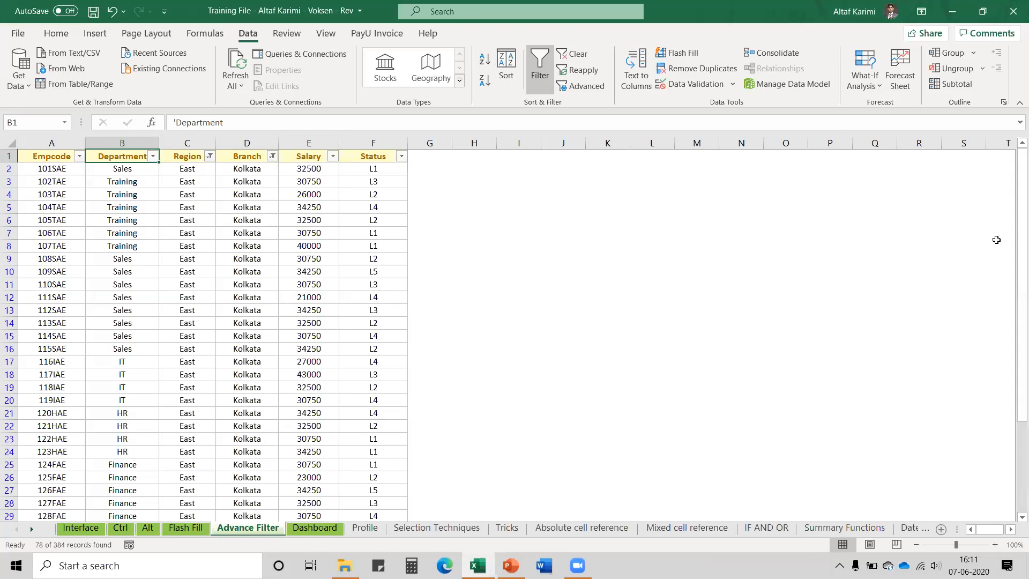
Review the filtered Mumbai and East rows, then switch filtering off
left_click_drag(1012, 230, 777, 301)
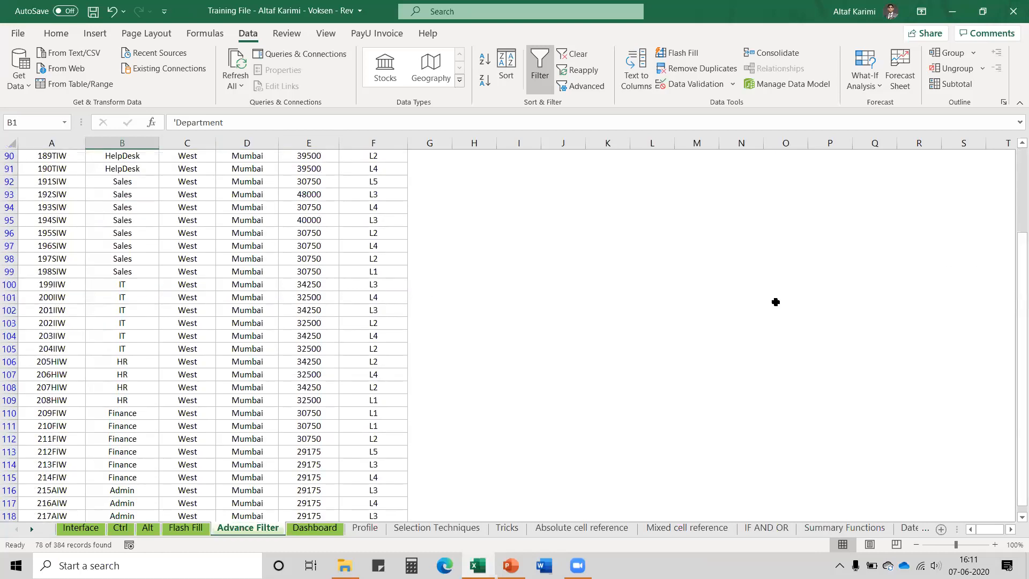
left_click(235, 335)
left_click_drag(1013, 327, 1011, 223)
left_click(191, 165)
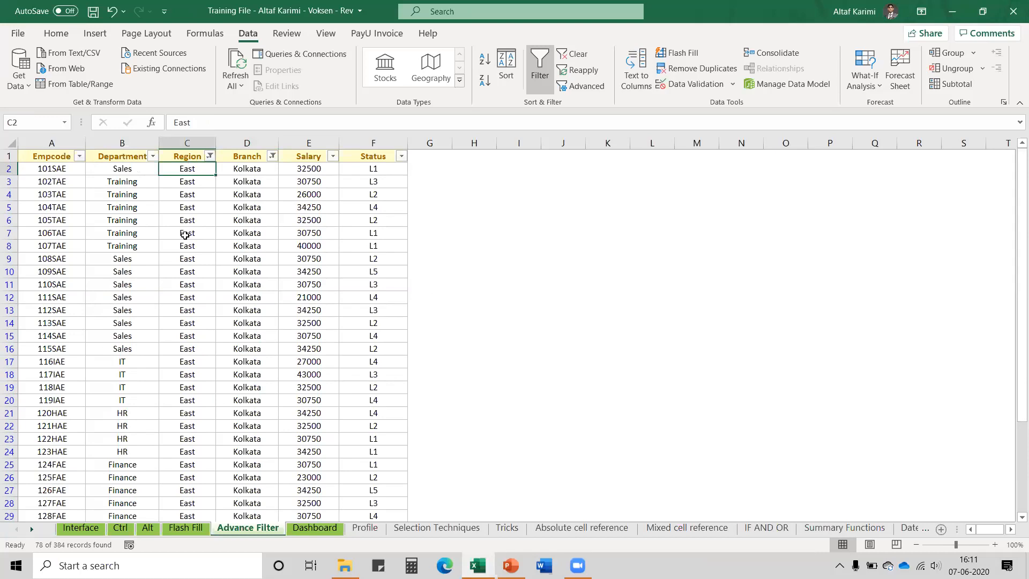
left_click(537, 86)
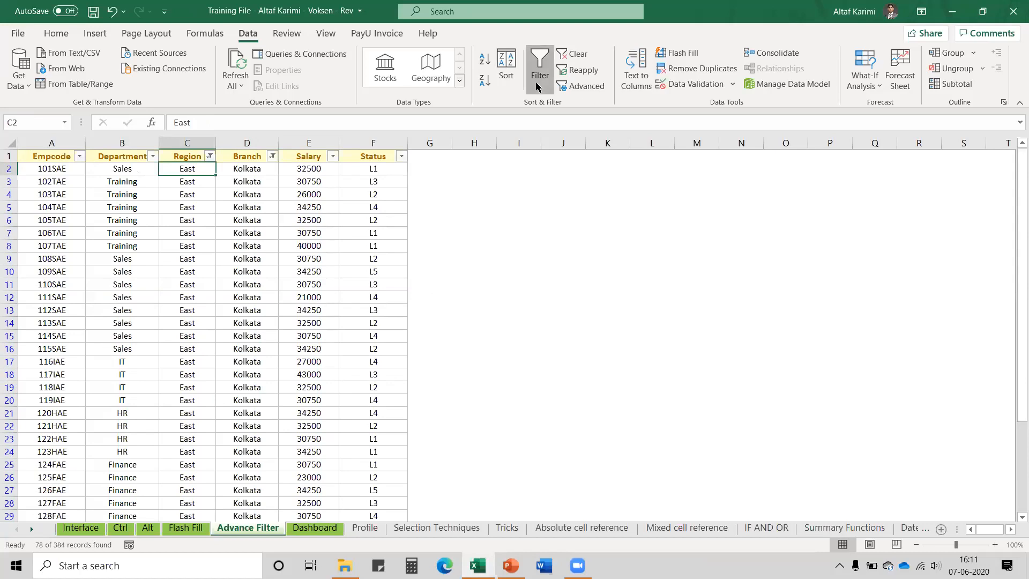
Insert four blank rows above the employee table
left_click(538, 86)
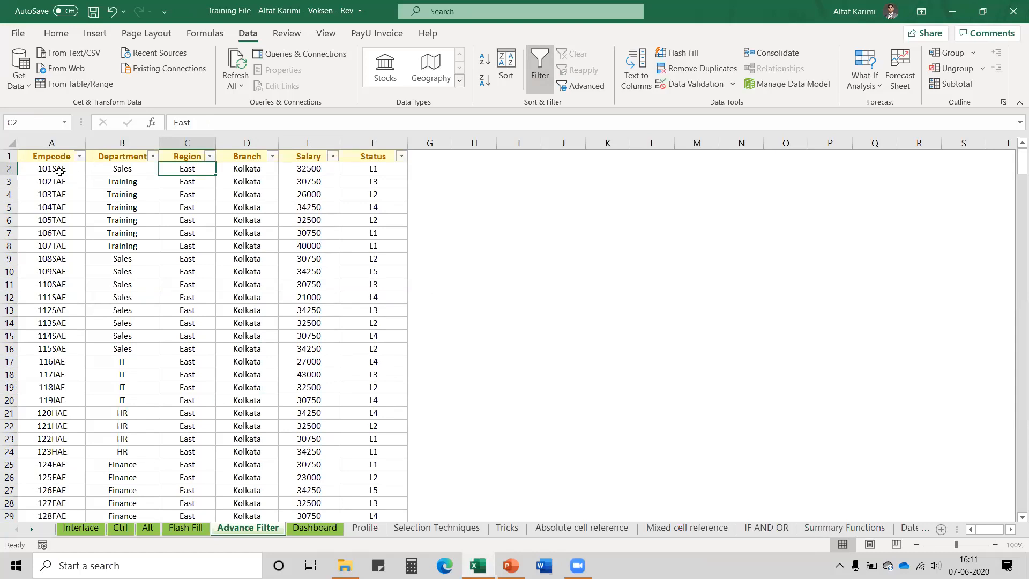
left_click_drag(8, 156, 7, 192)
key("ctrl+shift+equal")
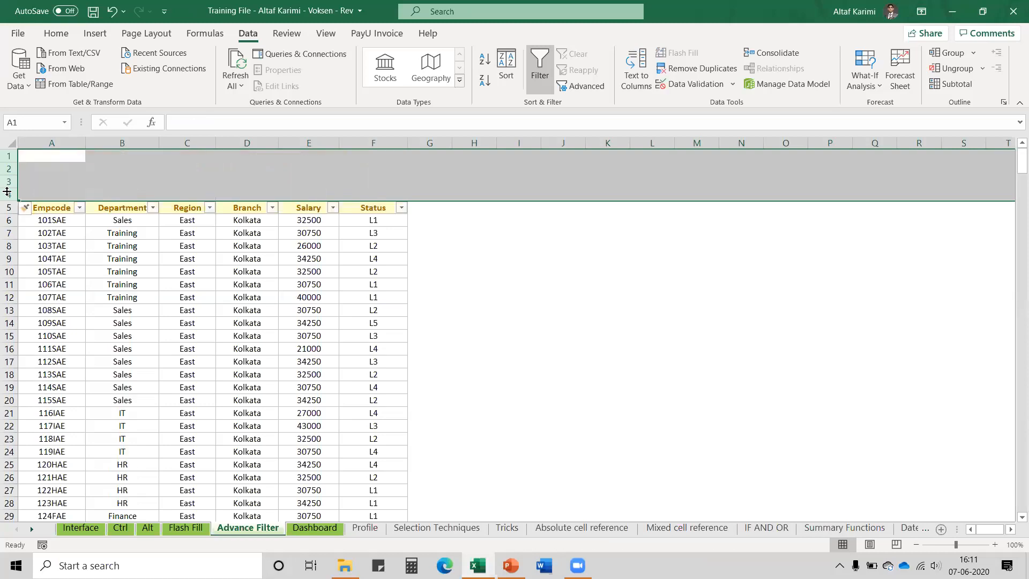
left_click(538, 71)
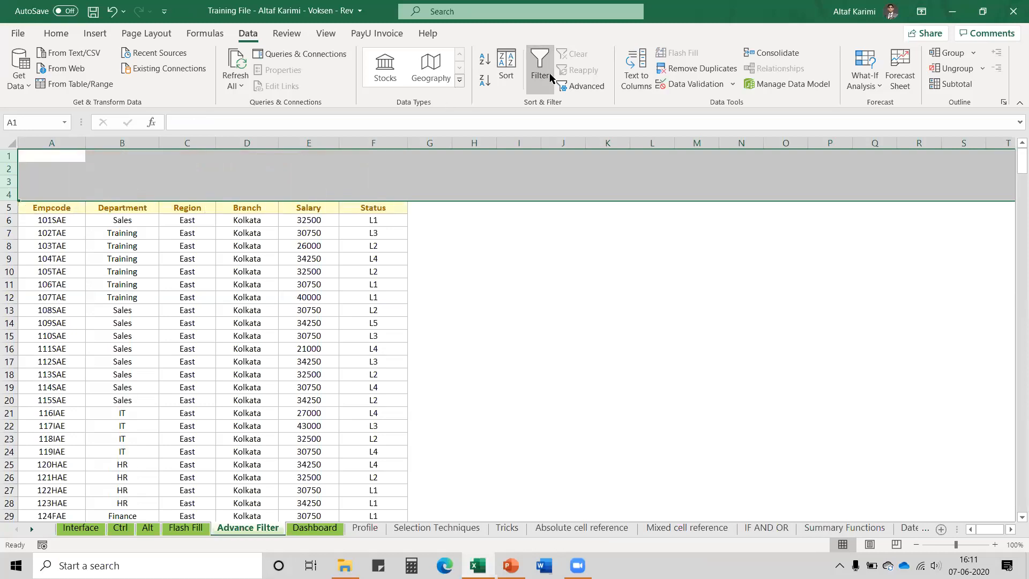
Copy the Department/Sales and Branch/Kolkata header pairs into A1:B2
left_click_drag(143, 210, 143, 216)
key("ctrl+c")
key("ctrl+Home")
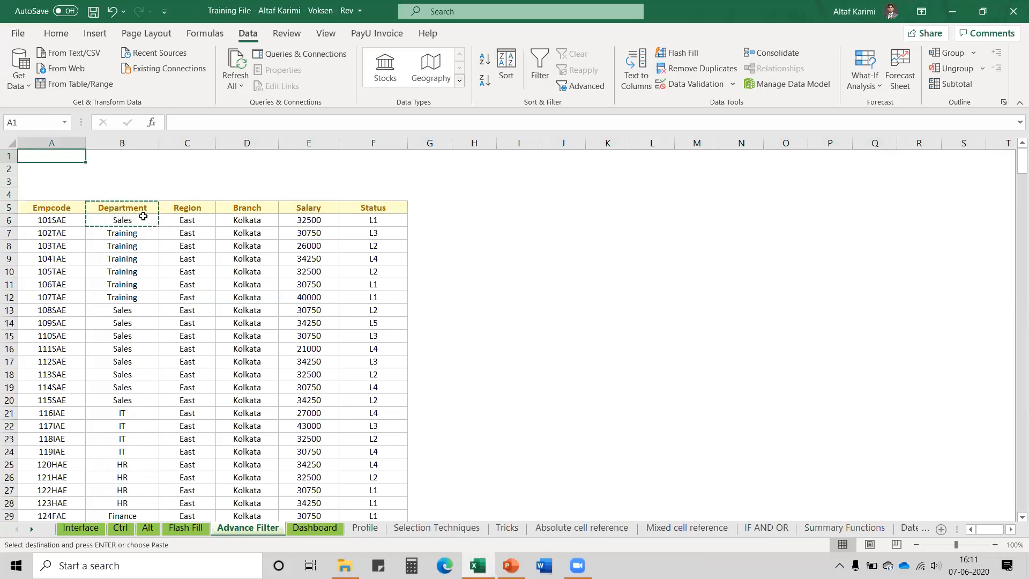
key("ctrl+v")
left_click_drag(244, 209, 248, 216)
key("ctrl+c")
key("ctrl+Up")
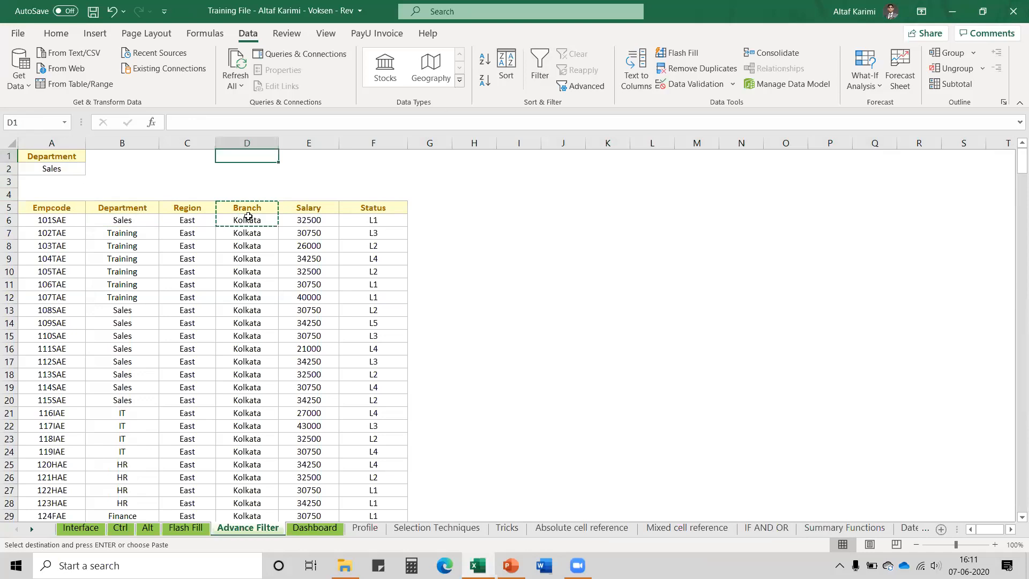
key("ctrl+Left")
key("Right")
key("ctrl+v")
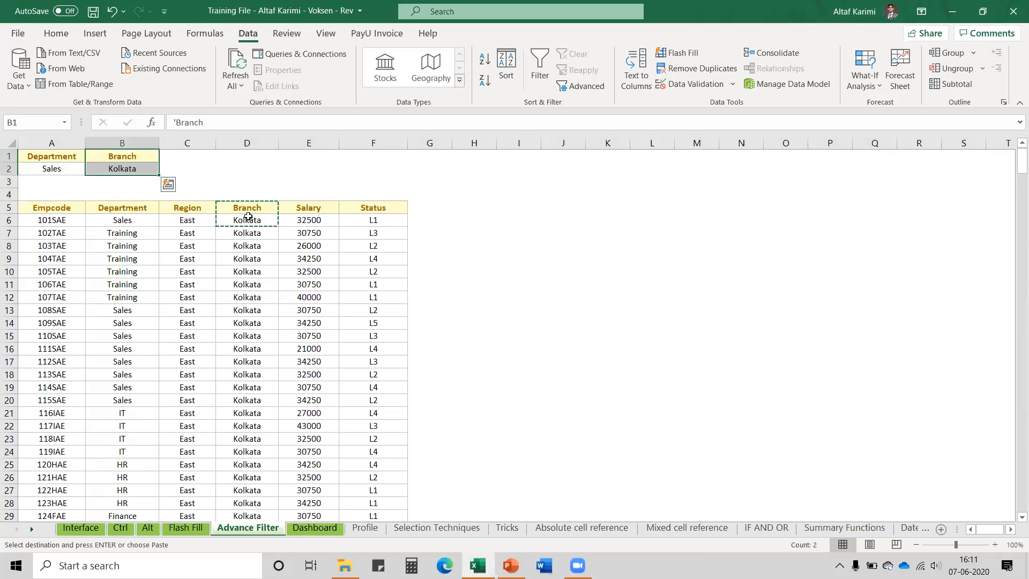
Add Training in A3 and Nagpur in B3 as the second criteria row
left_click(172, 310)
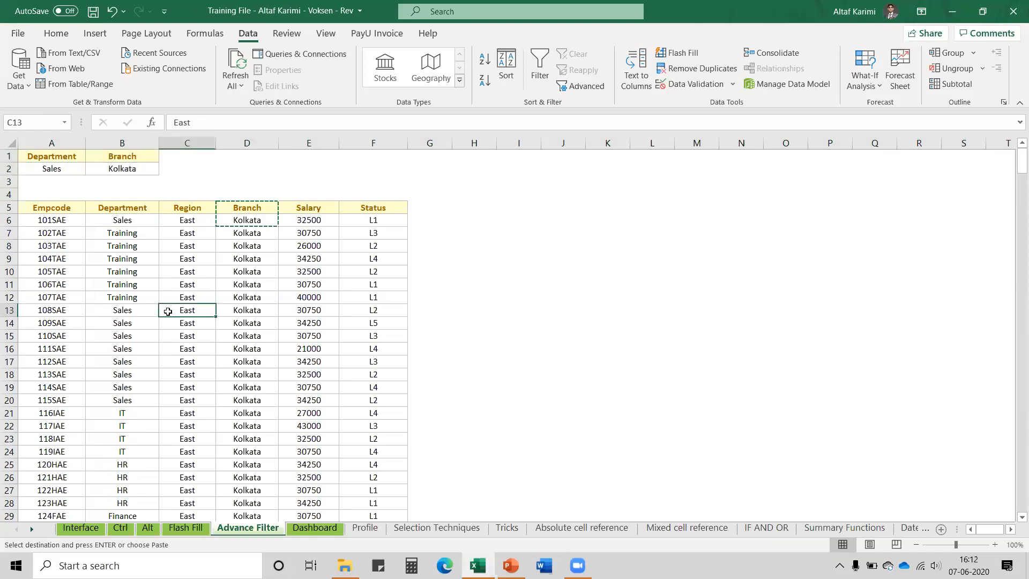
left_click(135, 299)
key("ctrl+c")
left_click(72, 180)
key("ctrl+v")
left_click(248, 348)
scroll(249, 347, "down", 10)
left_click(249, 347)
key("ctrl+Down")
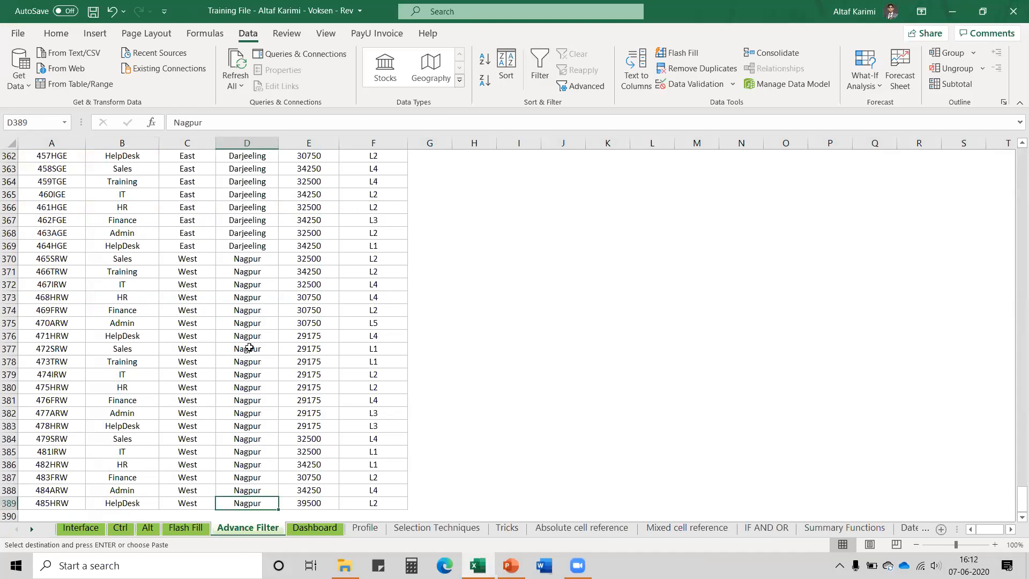
key("ctrl+Up")
key("ctrl+Up")
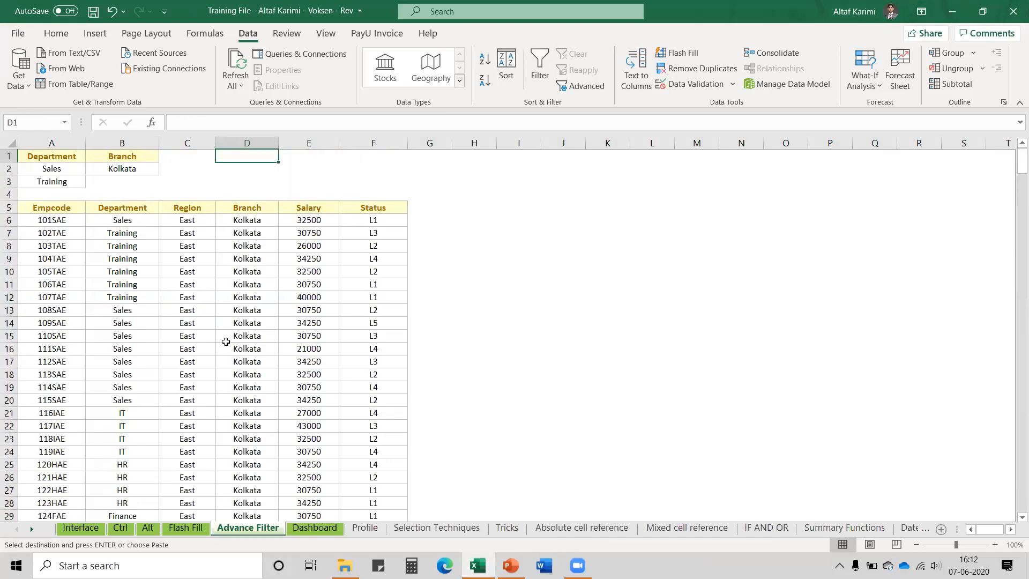
left_click(138, 188)
key("ctrl+v")
Check the A1:B3 criteria cells and turn filtering on for the data headers
left_click(106, 230)
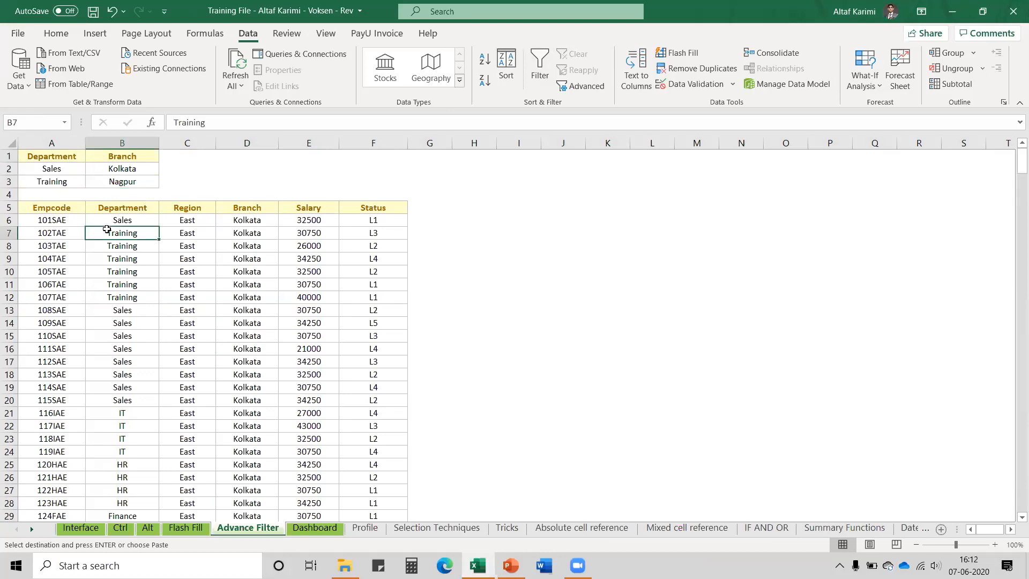
left_click(63, 156)
left_click_drag(58, 194, 59, 182)
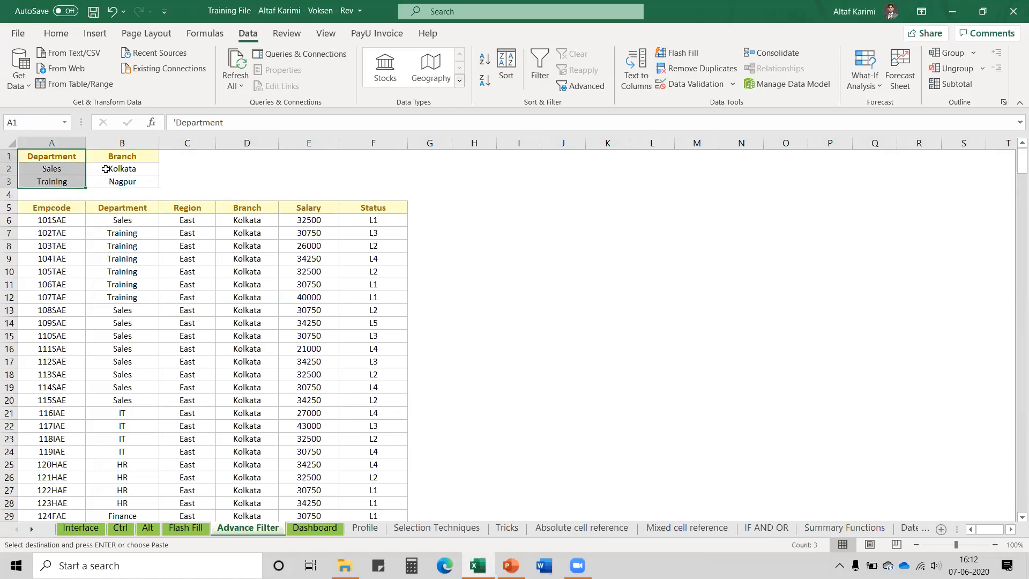
left_click_drag(117, 155, 98, 183)
left_click(59, 209)
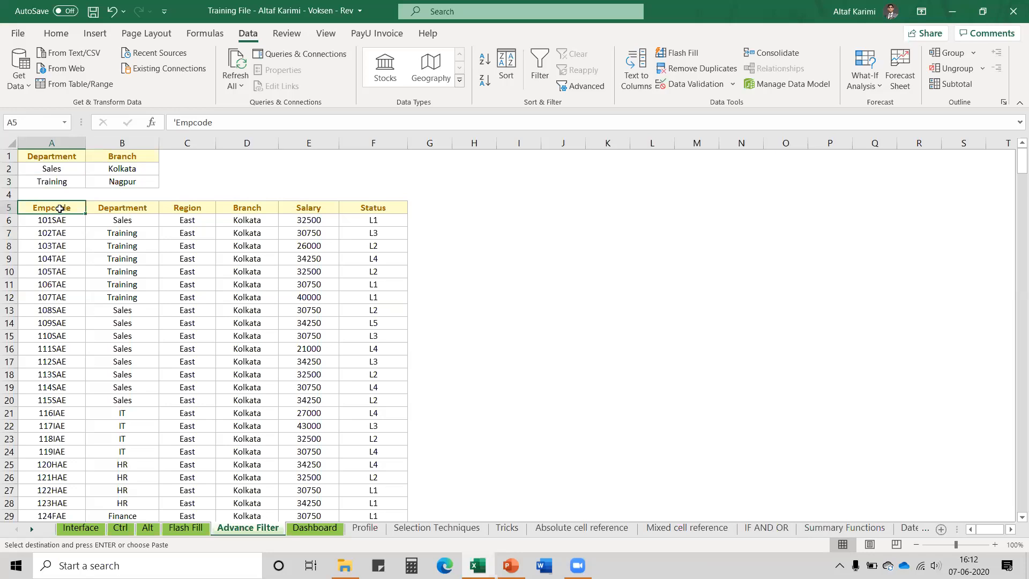
left_click(542, 57)
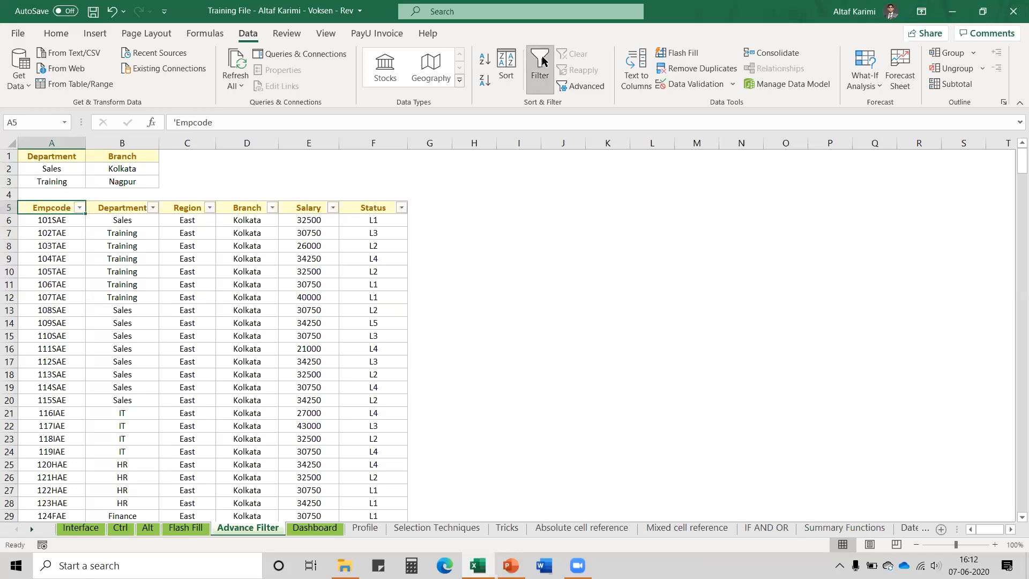
Filter the Department column to Sales and Training
left_click(153, 208)
left_click(187, 349)
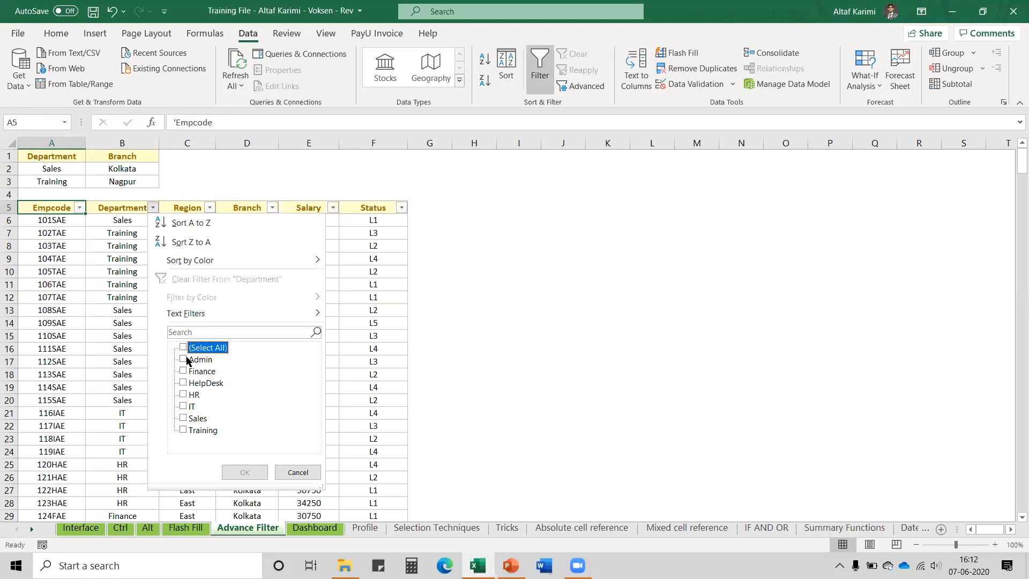
left_click(184, 419)
left_click(184, 430)
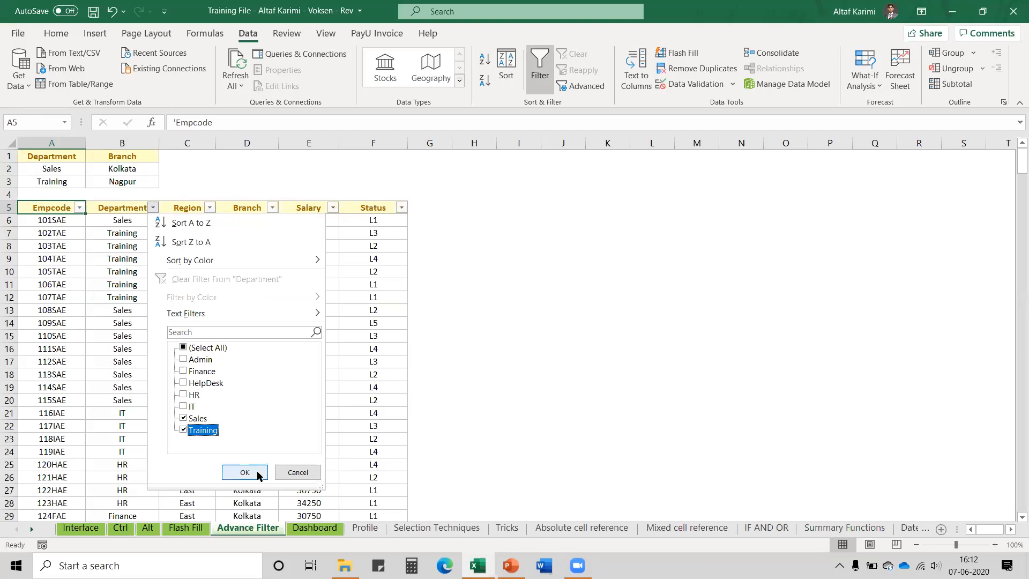
left_click(253, 471)
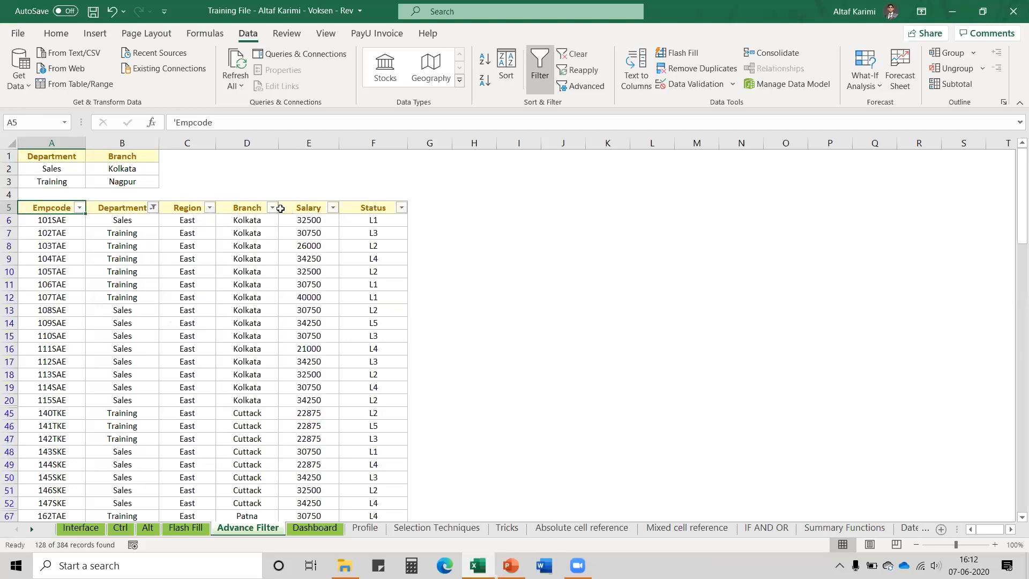
Filter the Branch column to Kolkata and Nagpur, leaving 20 rows
left_click(273, 208)
left_click(303, 348)
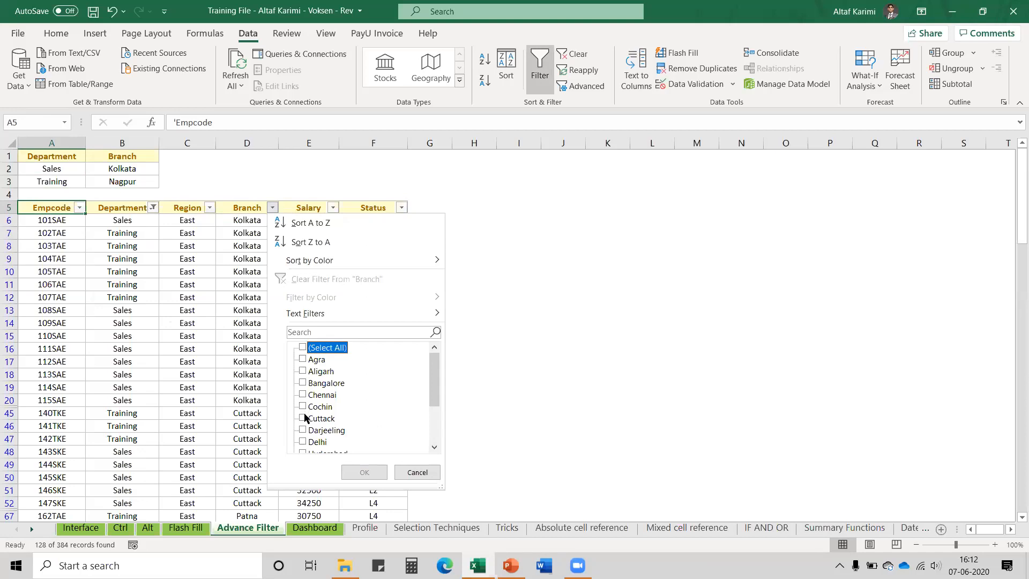
left_click_drag(433, 387, 365, 416)
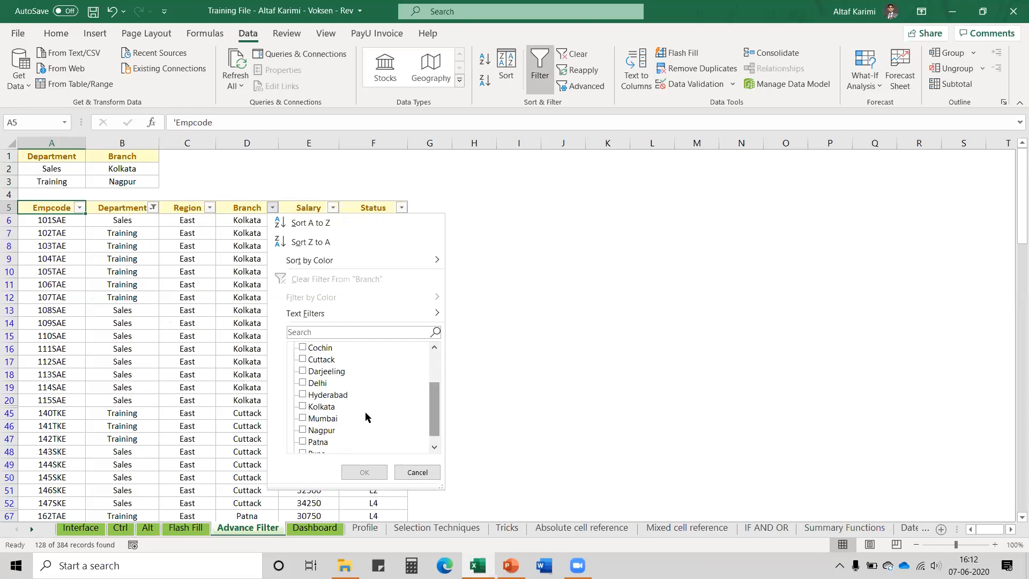
left_click(300, 408)
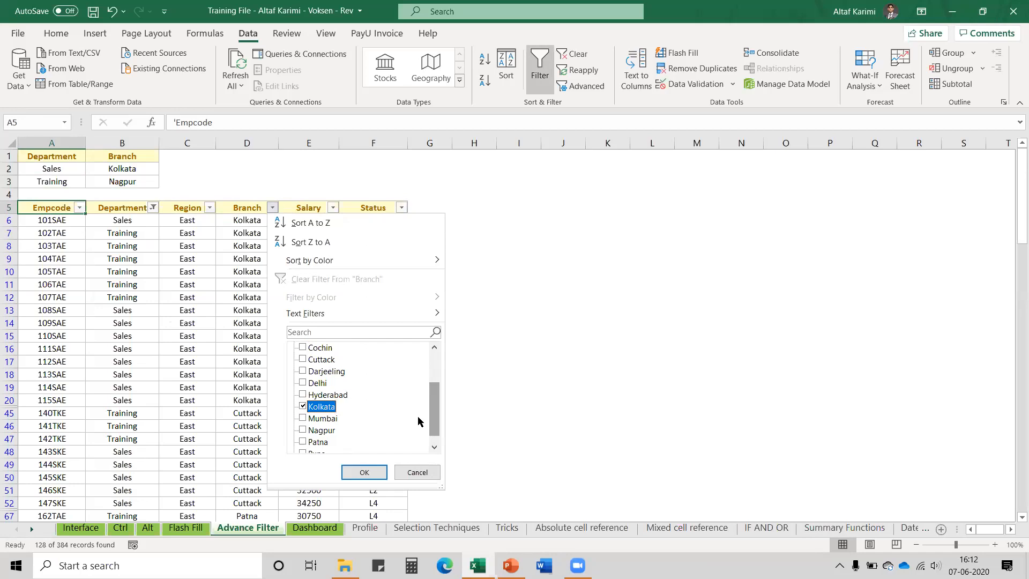
left_click_drag(433, 425, 435, 437)
left_click(303, 419)
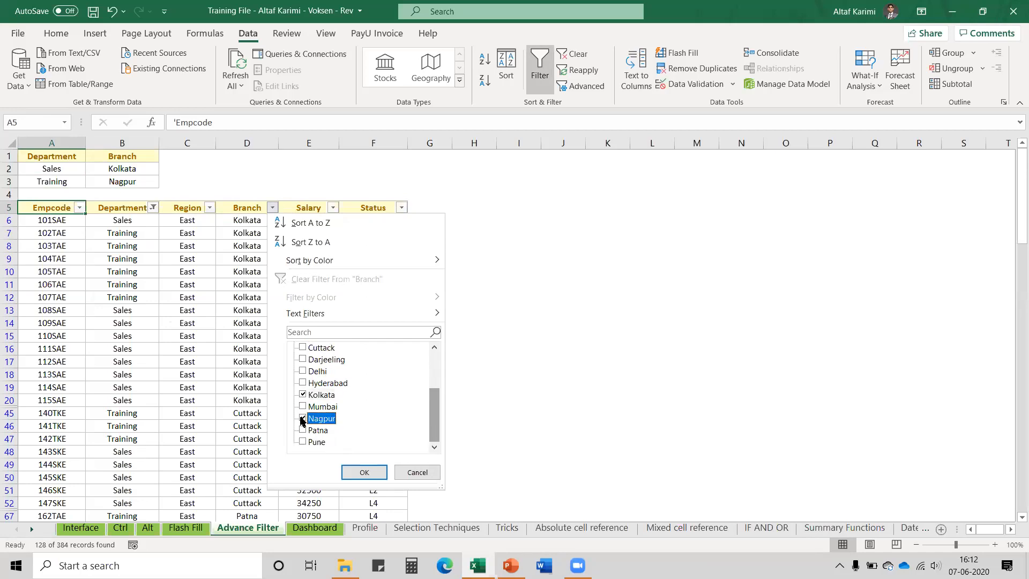
left_click(365, 471)
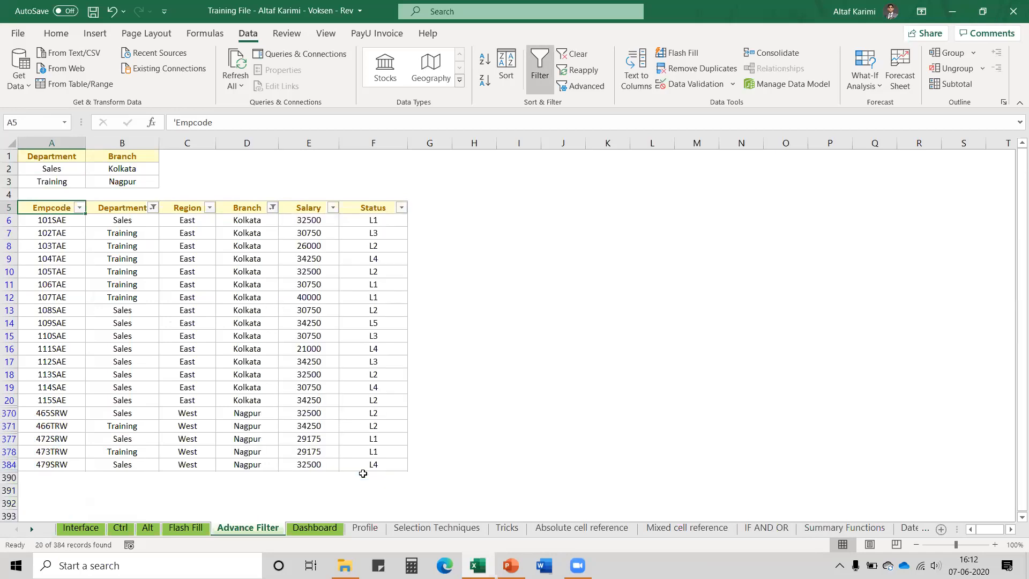
Compare the filtered rows with the Sales–Kolkata and Training–Nagpur criteria
left_click_drag(142, 222, 259, 222)
left_click_drag(141, 234, 234, 232)
left_click(234, 232)
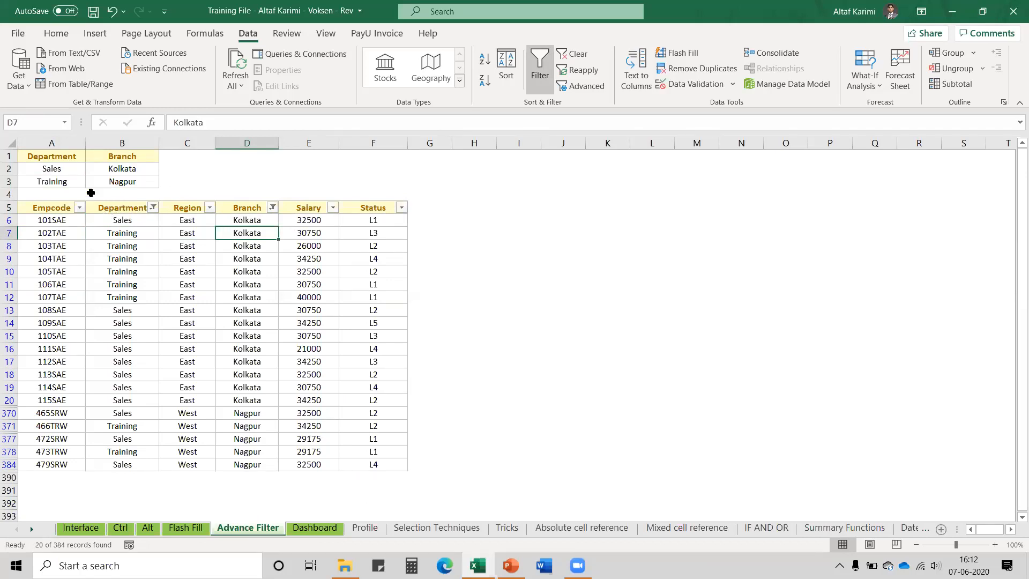
left_click_drag(68, 168, 116, 180)
left_click(72, 170)
left_click(73, 182)
left_click(258, 258)
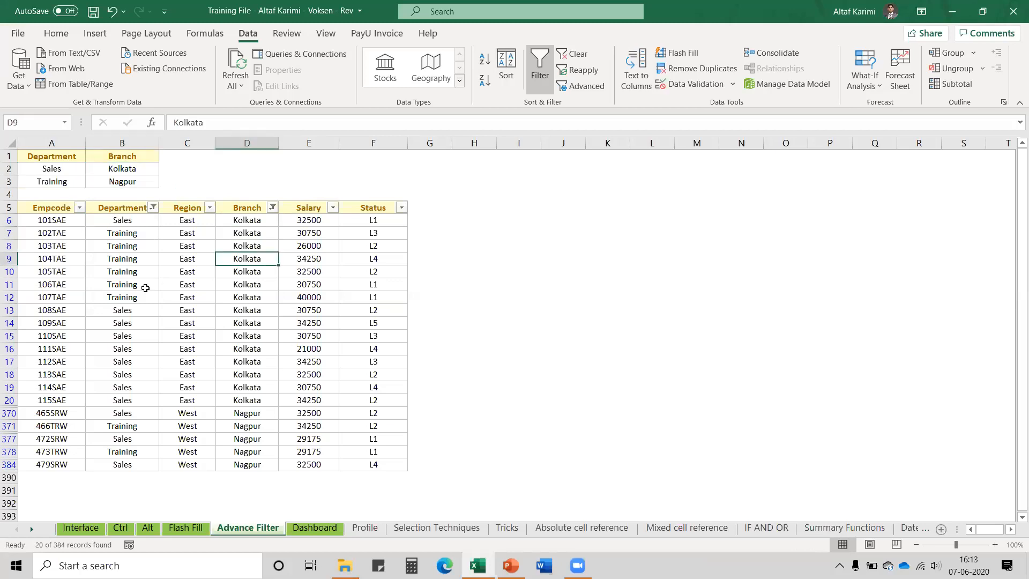
left_click(136, 224)
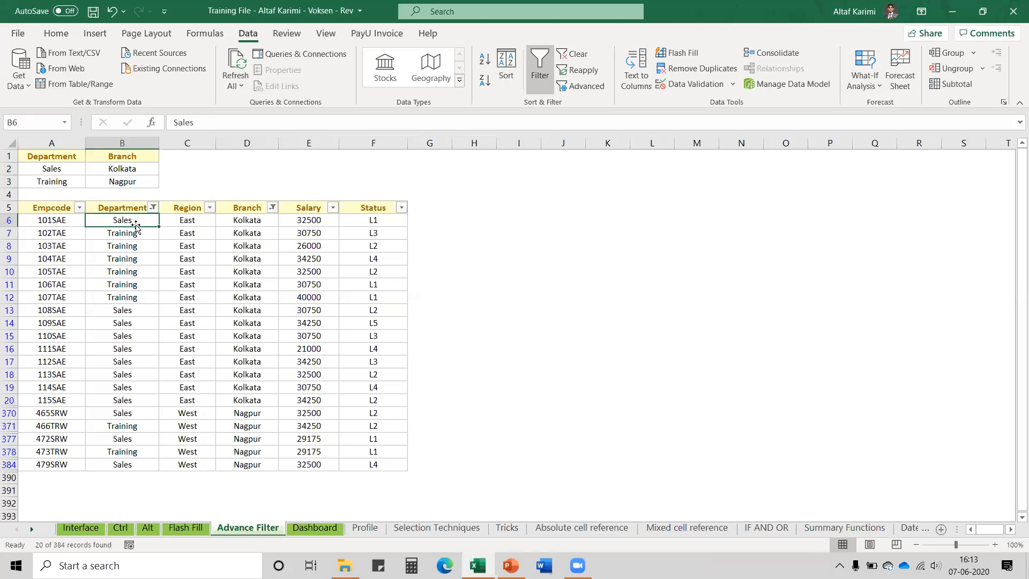
Toggle filtering off and on, compare the criteria pairs with the data, then switch filtering off
left_click(539, 79)
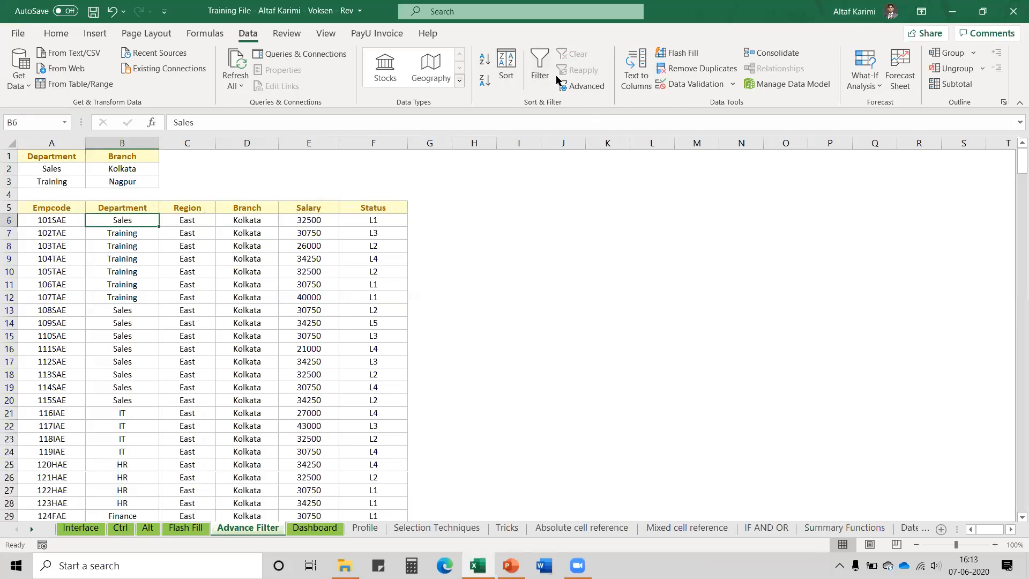
left_click(540, 75)
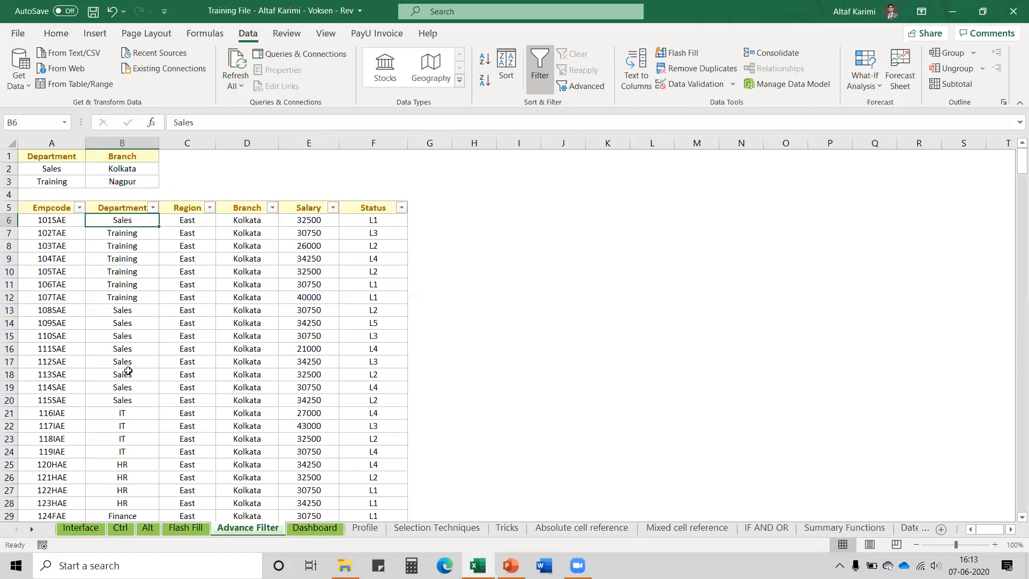
left_click_drag(51, 168, 120, 156)
left_click_drag(59, 181, 102, 186)
left_click(129, 223)
left_click(131, 299)
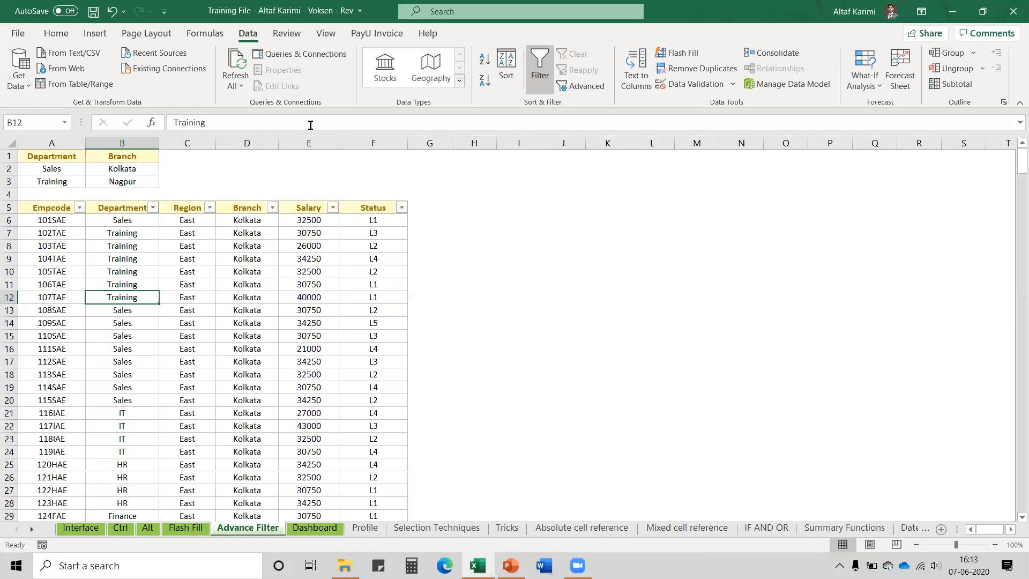
left_click(541, 68)
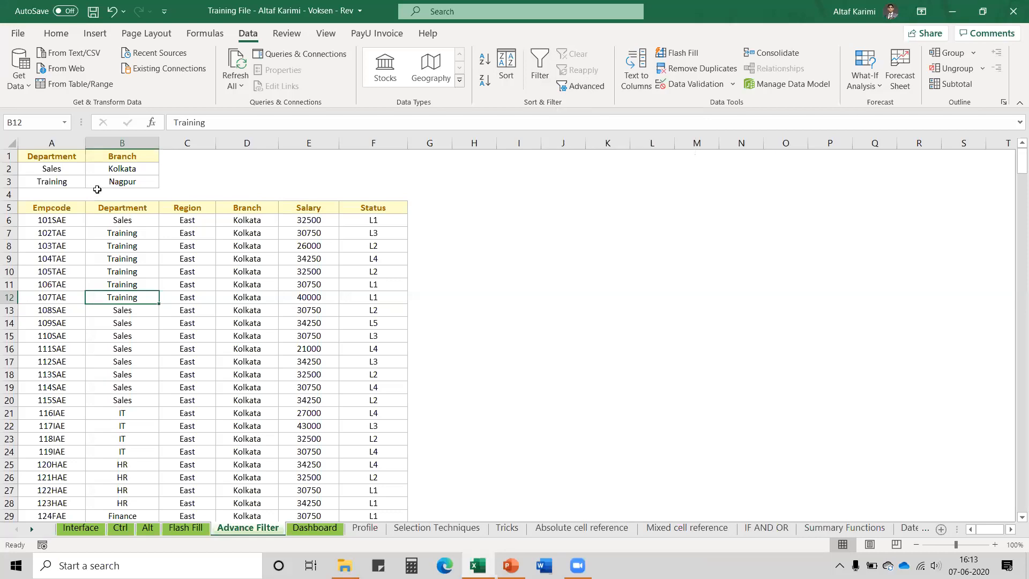
left_click(67, 206)
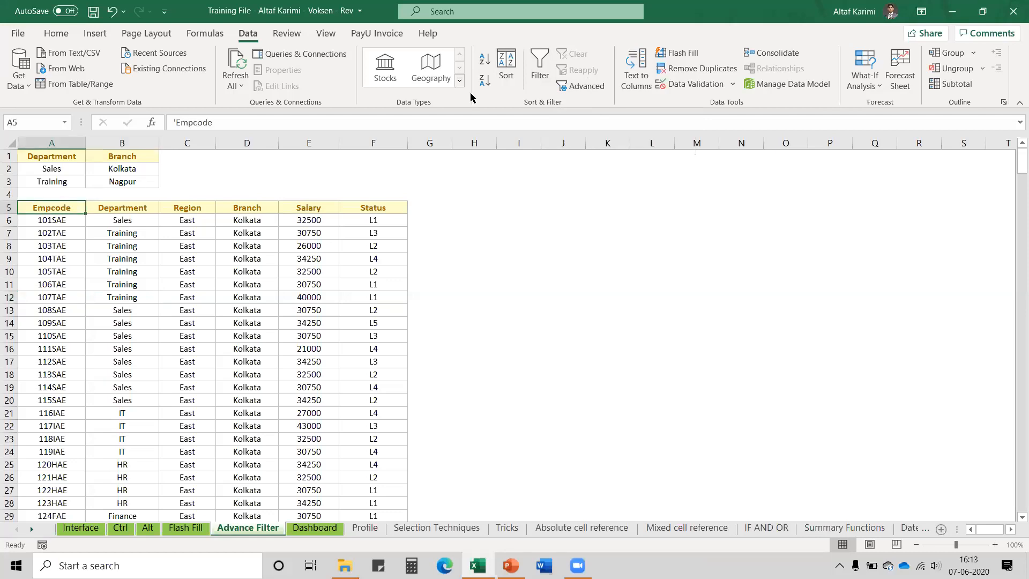
Run Advanced Filter in place on $A$5:$F$389 with criteria A1:B3, leaving 11 records
left_click(571, 88)
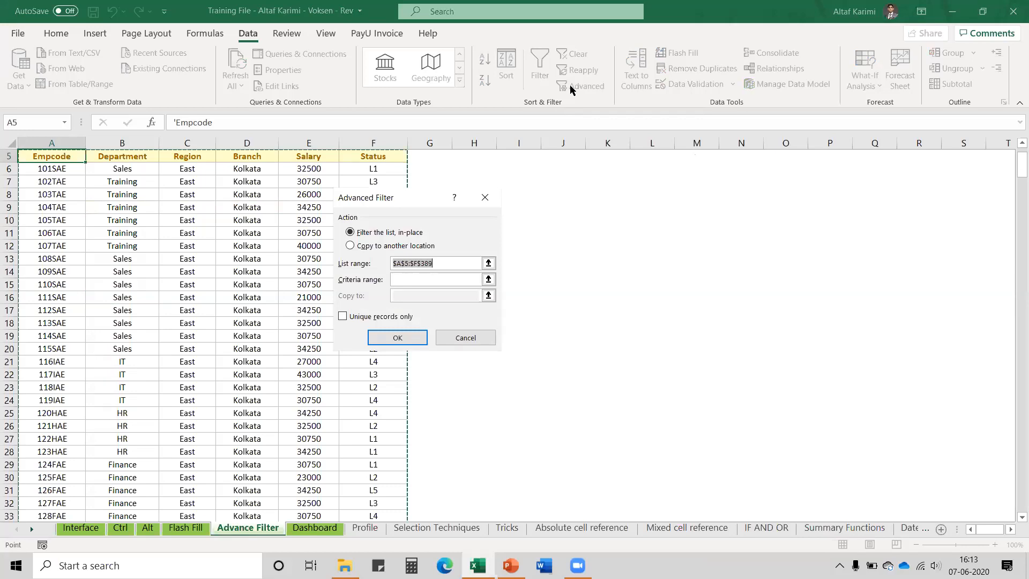
left_click(1021, 143)
left_click(1020, 144)
left_click(1020, 144)
left_click(1020, 143)
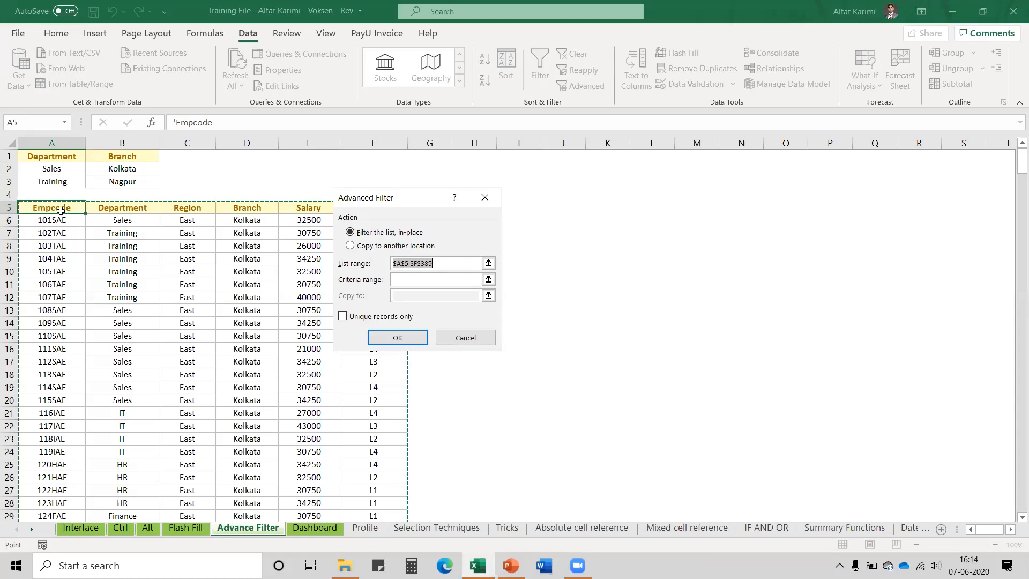
left_click(432, 277)
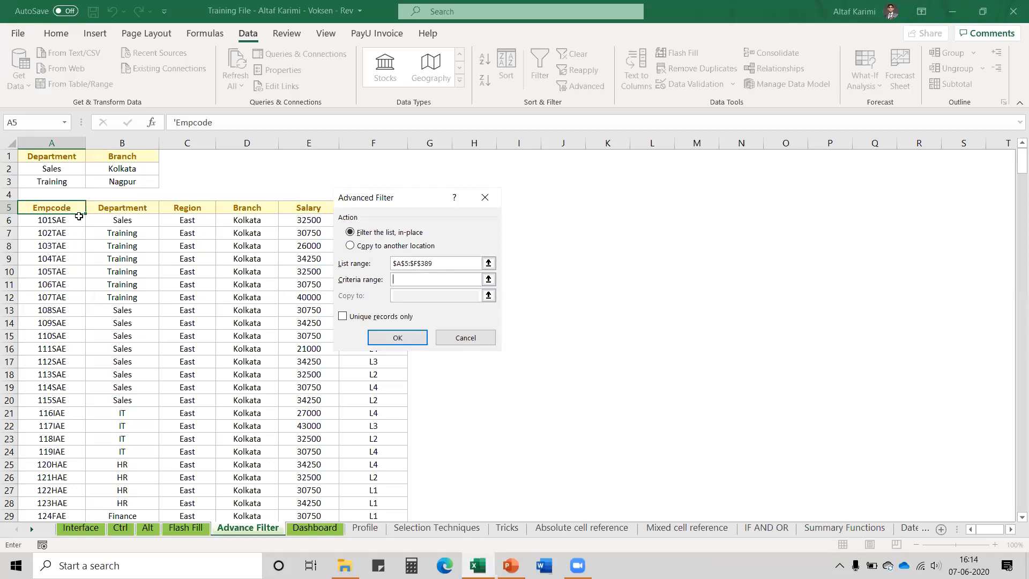
left_click(65, 158)
left_click_drag(65, 158, 131, 179)
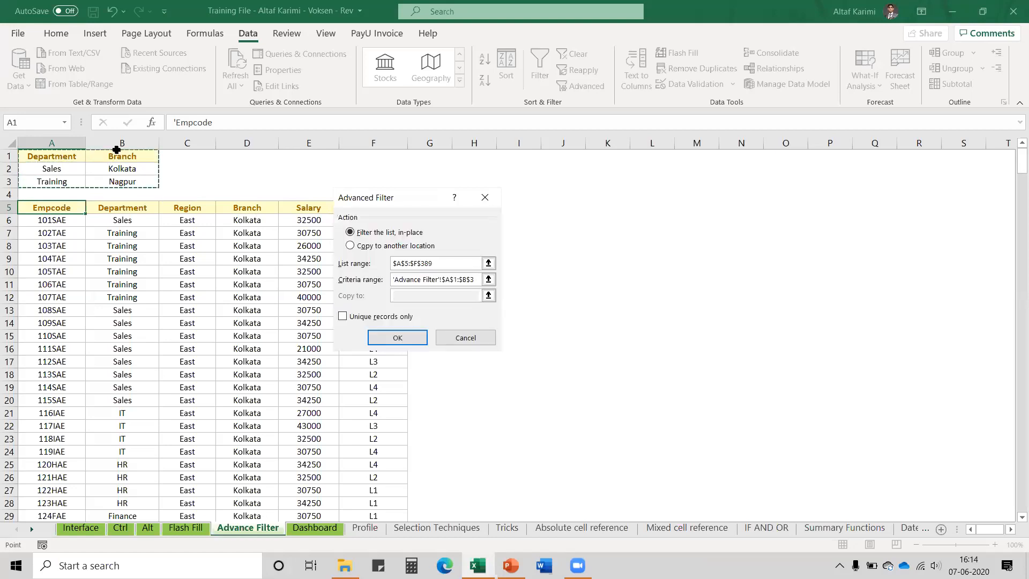
left_click_drag(77, 155, 144, 183)
left_click(398, 338)
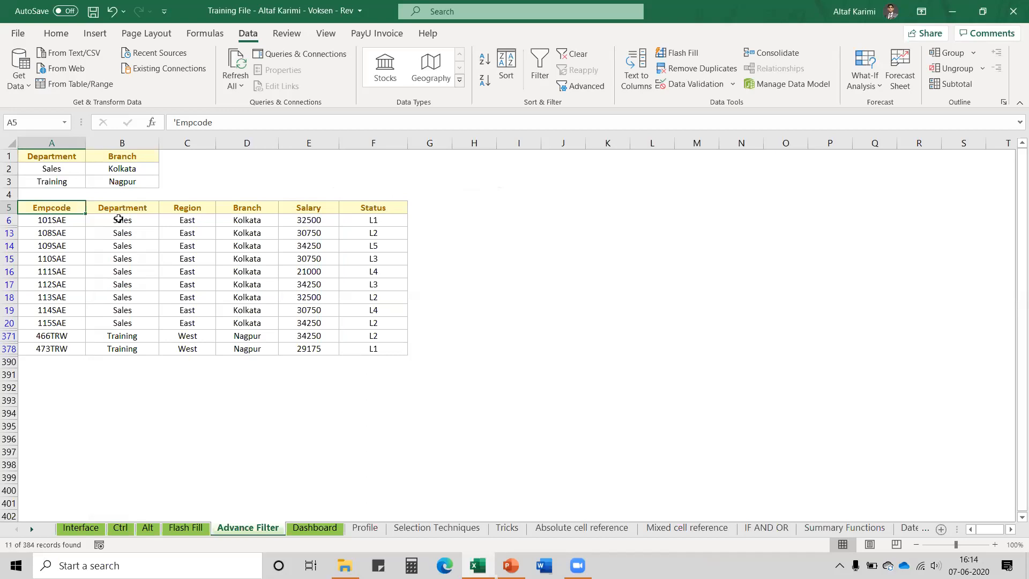
Review the 11 Sales–Kolkata and Training–Nagpur results against the A1:B3 criteria and data list
left_click(153, 220)
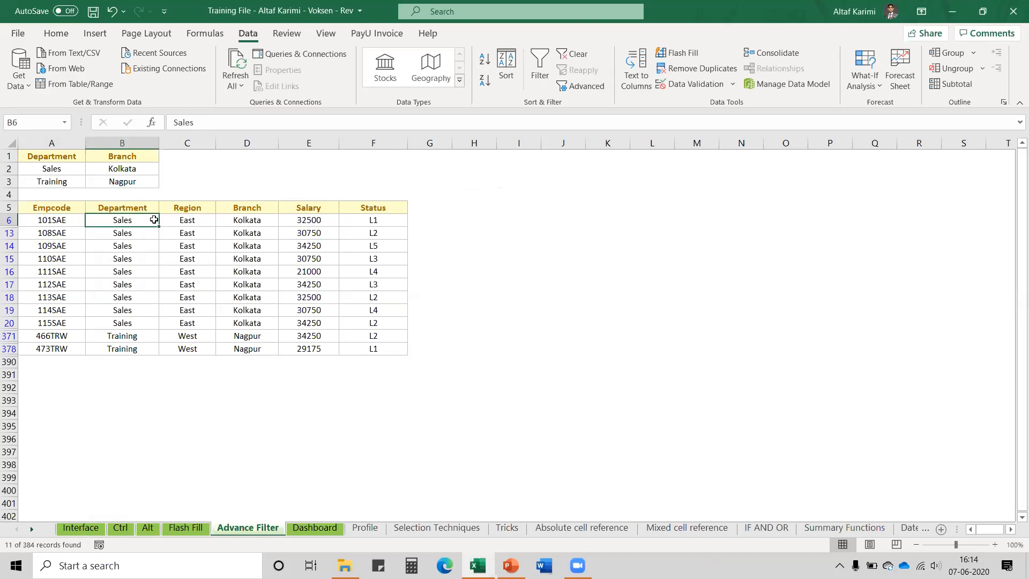
left_click_drag(154, 220, 273, 324)
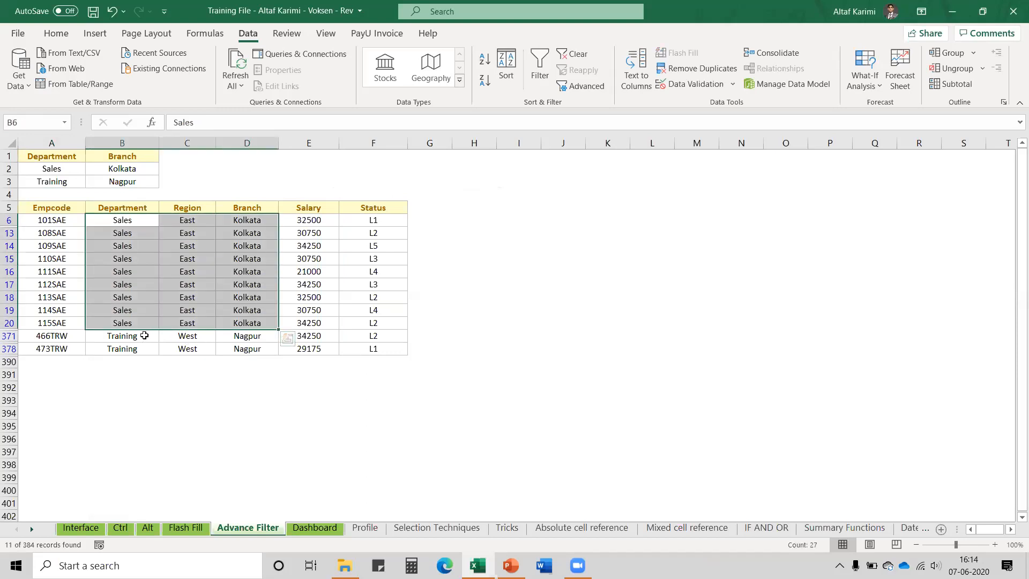
left_click_drag(144, 335, 242, 349)
left_click(133, 213)
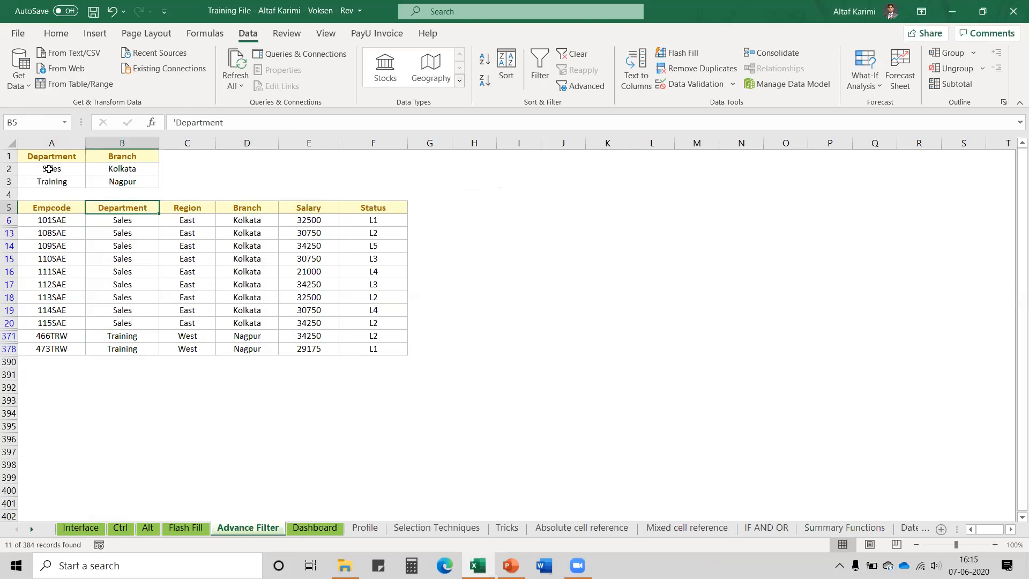
left_click_drag(46, 156, 129, 182)
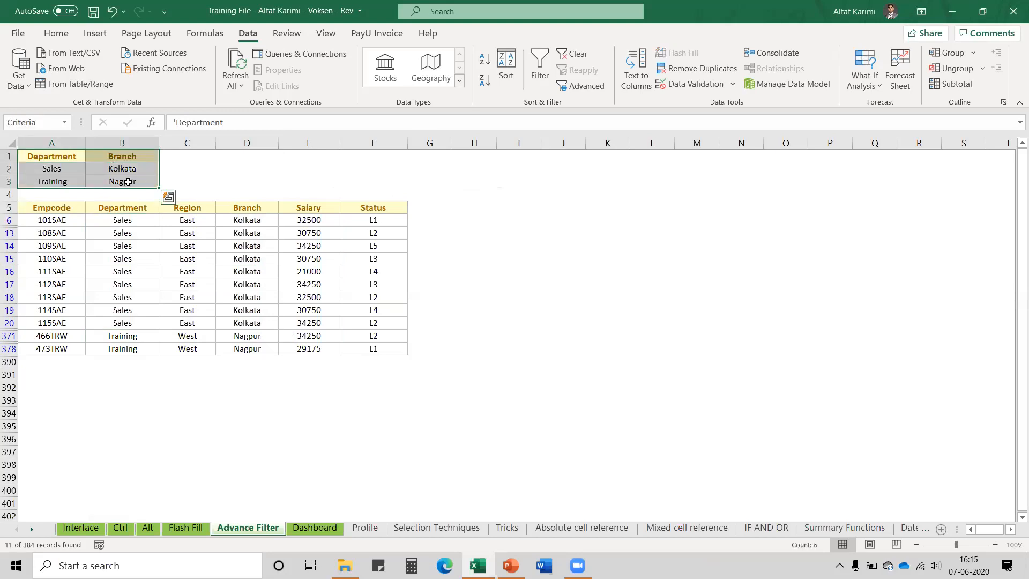
left_click_drag(53, 207, 368, 349)
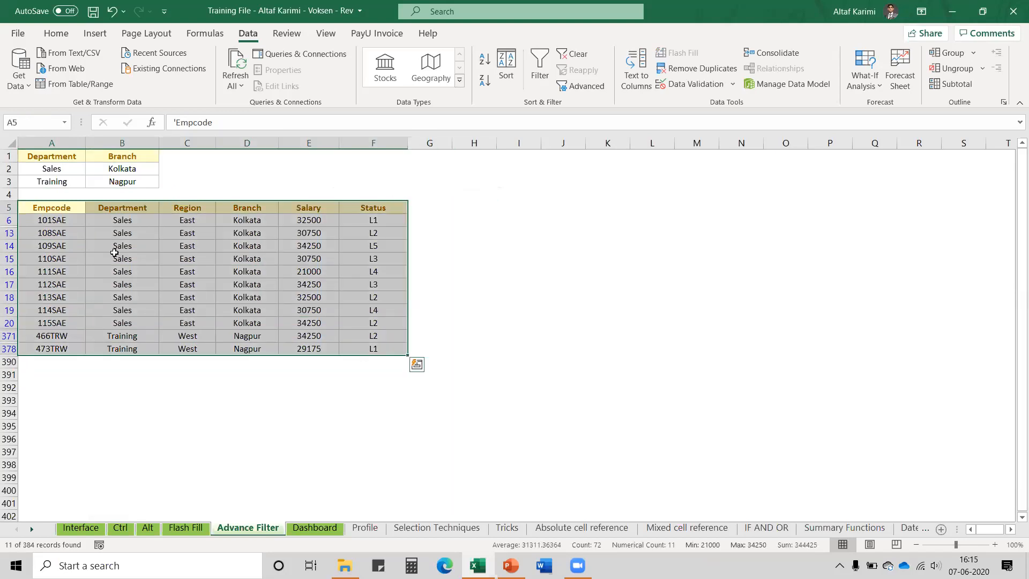
left_click(78, 215)
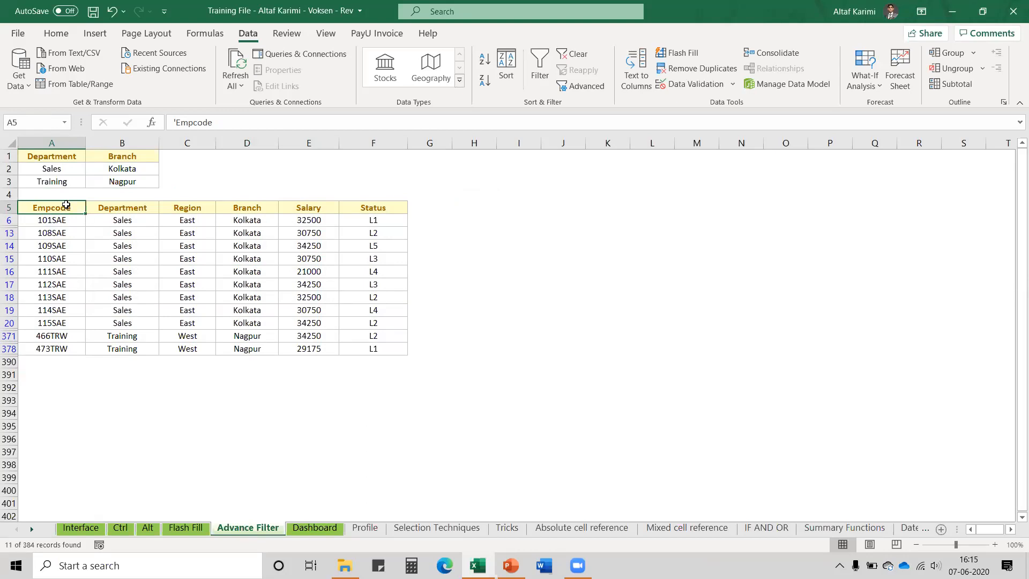
left_click_drag(66, 205, 371, 350)
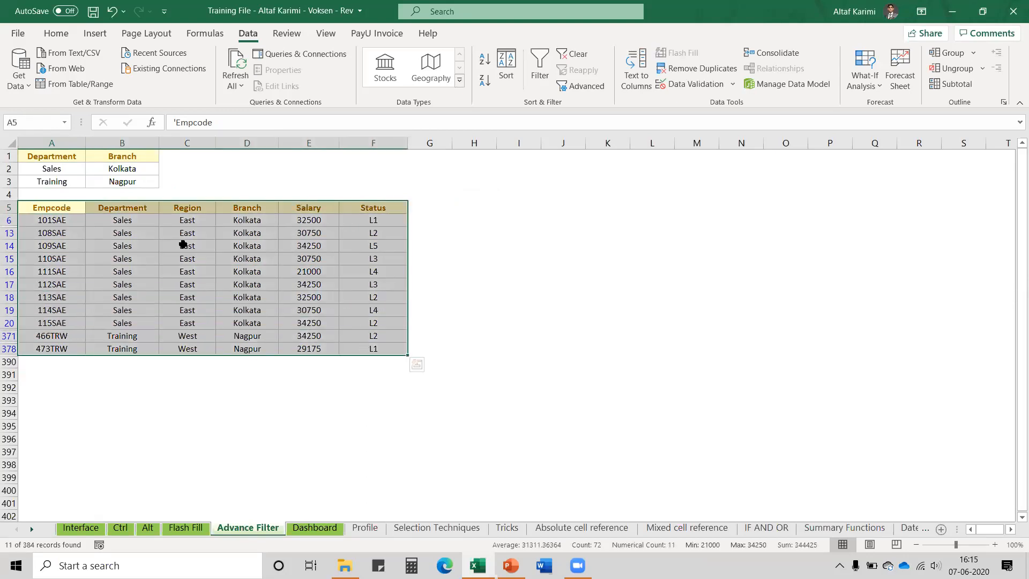
left_click_drag(28, 154, 107, 181)
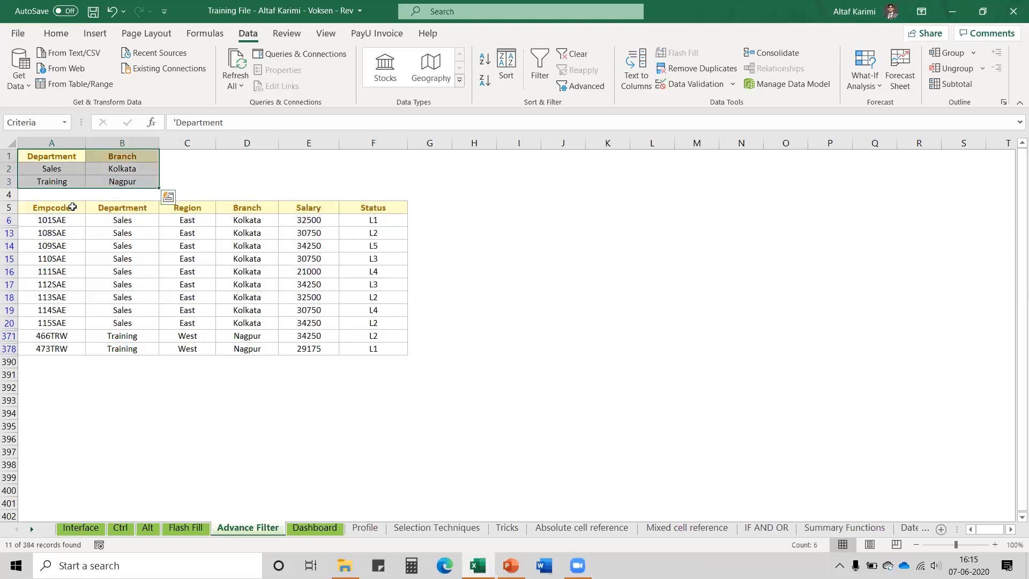
left_click(73, 206)
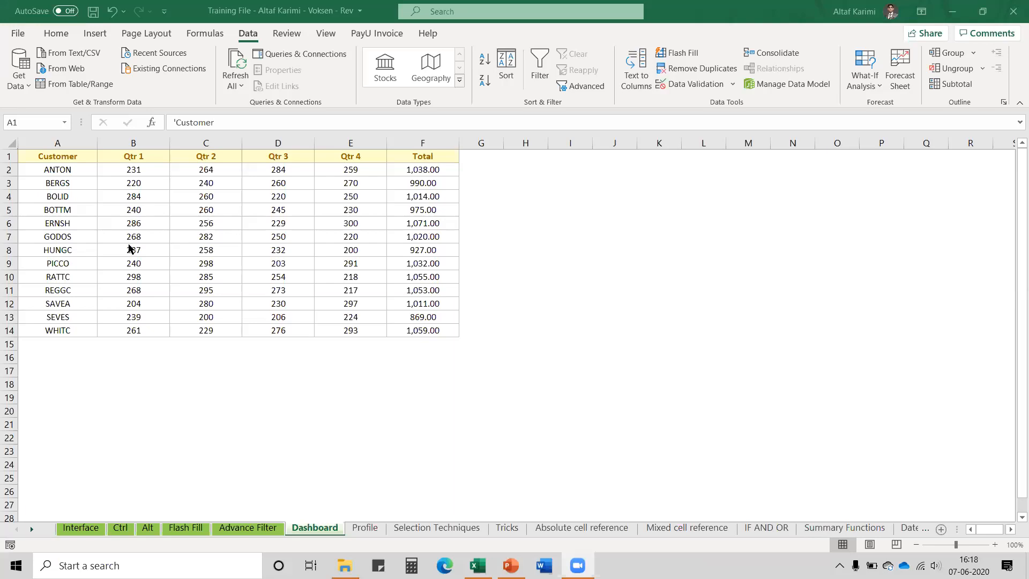
left_click(230, 528)
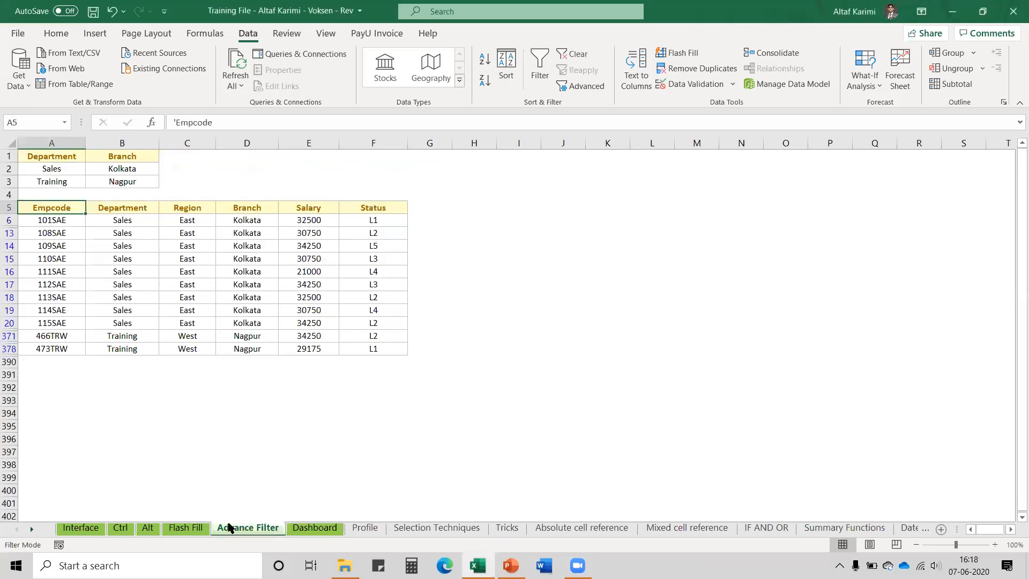
left_click(309, 528)
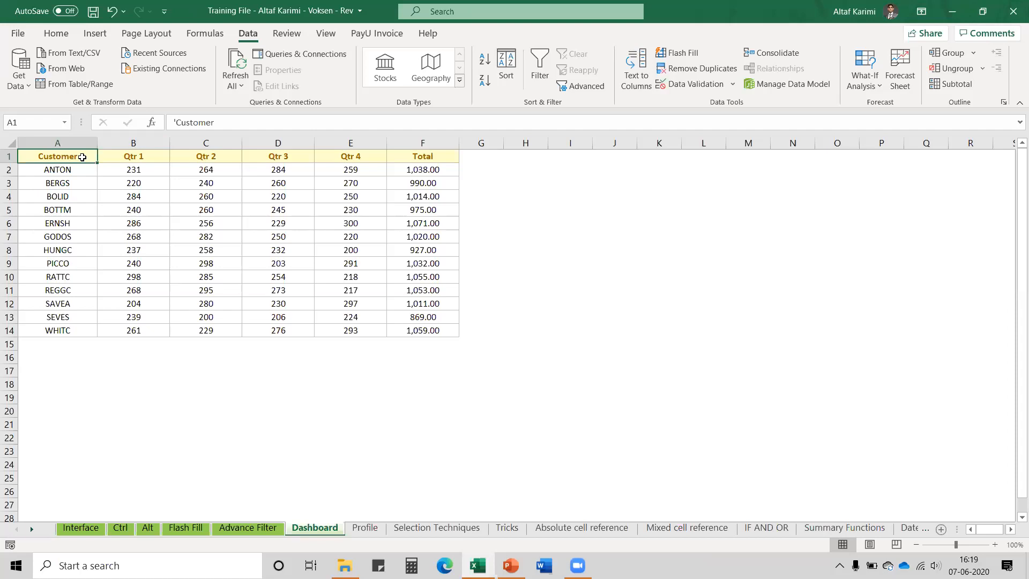
Copy the Customer quarterly table and paste a duplicate at H1
key("ctrl+a")
key("ctrl+c")
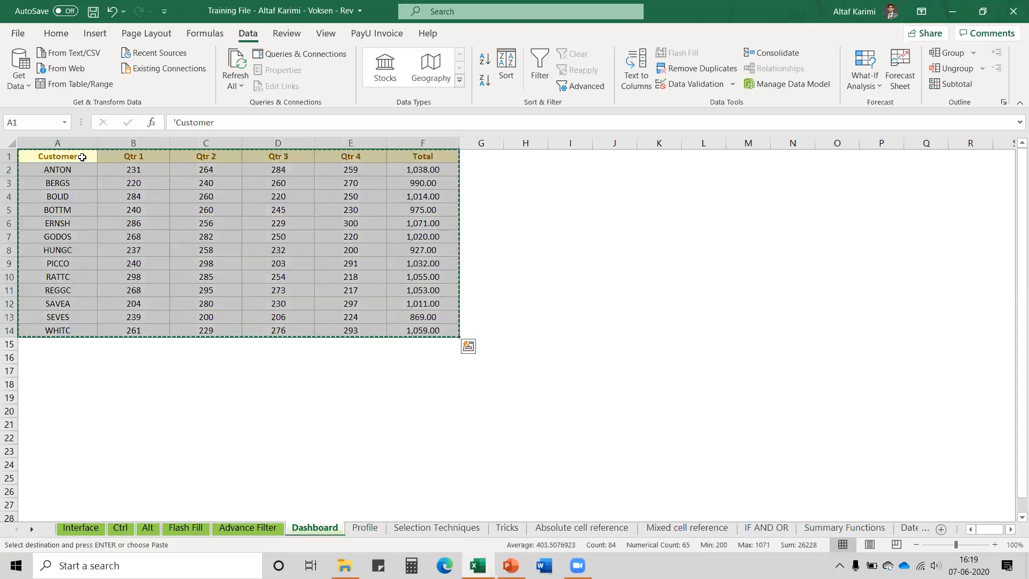
left_click(526, 155)
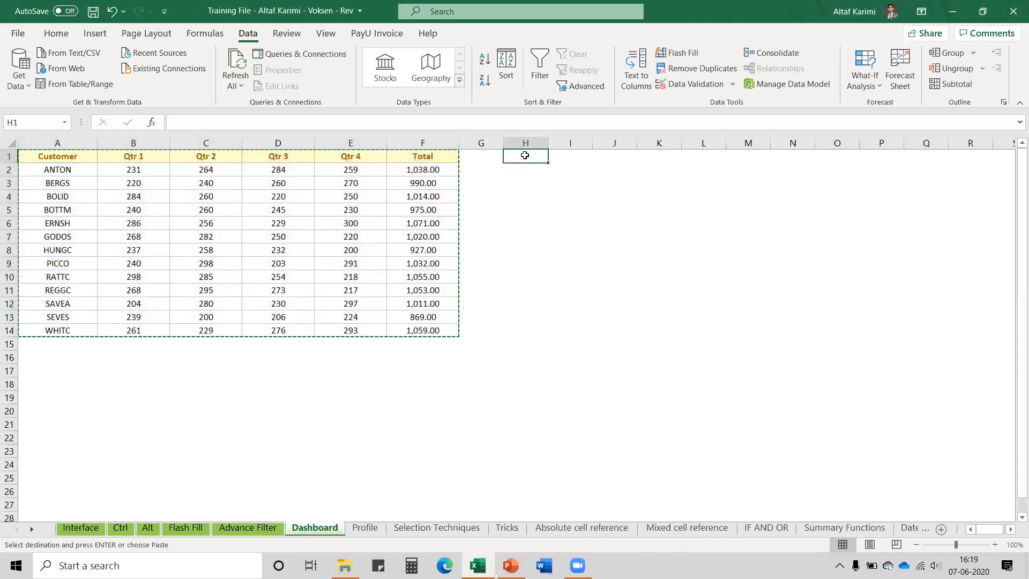
key("ctrl+v")
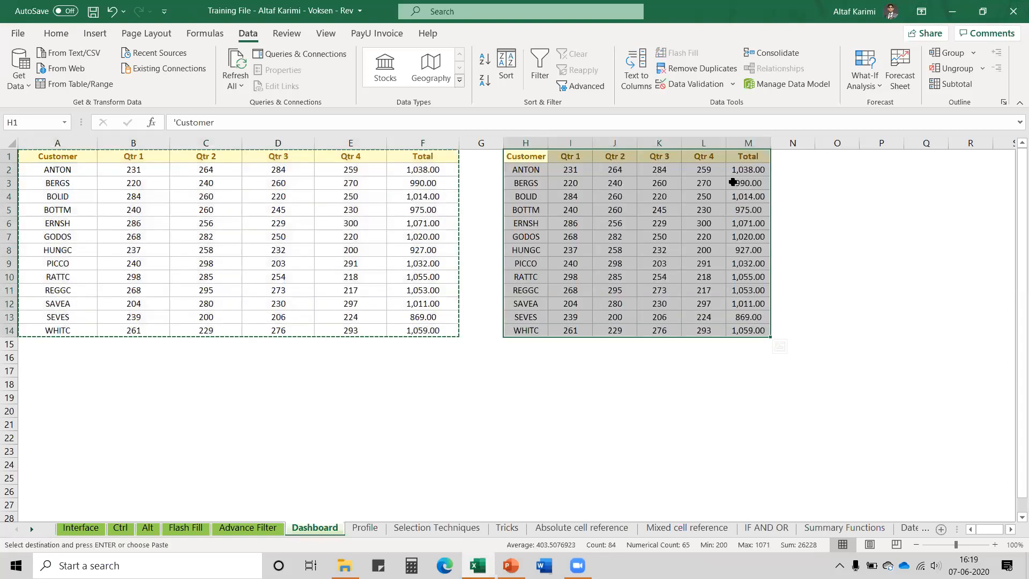
Give columns A through M one uniform, wider width
left_click_drag(749, 143, 2, 89)
left_click_drag(96, 141, 389, 328)
left_click(538, 160)
key("Escape")
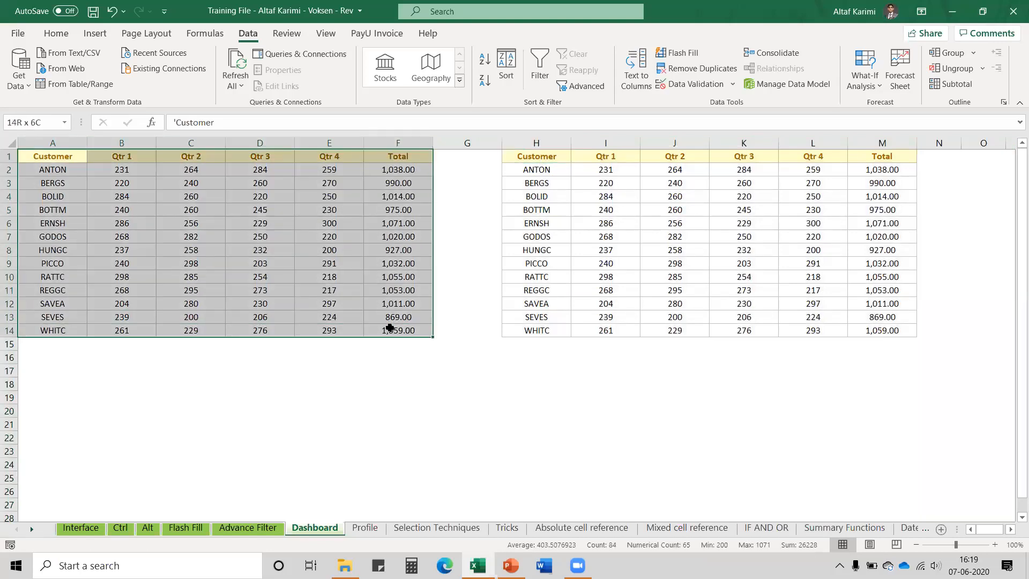
left_click(543, 159)
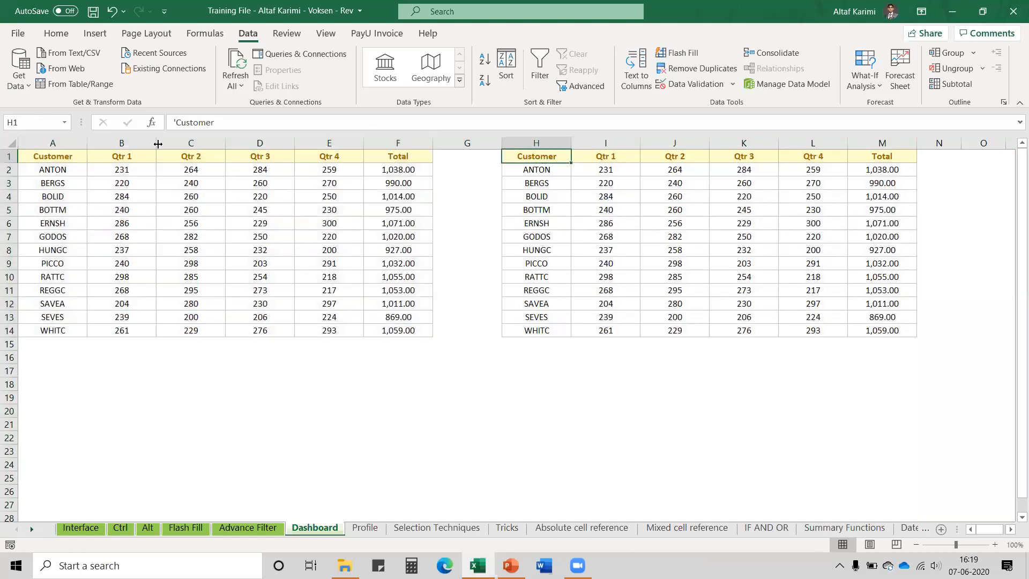
left_click_drag(70, 155, 421, 331)
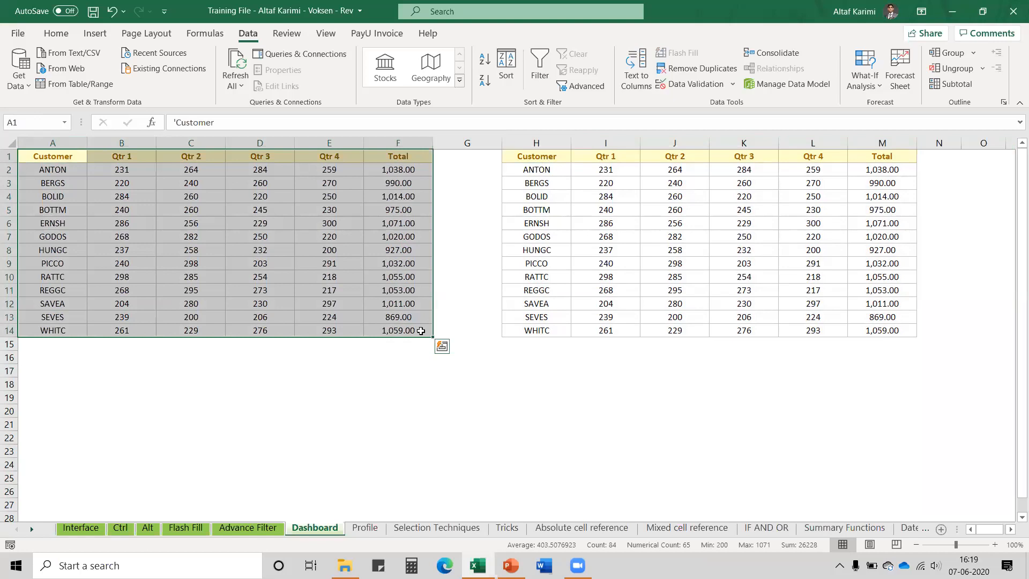
left_click(554, 157)
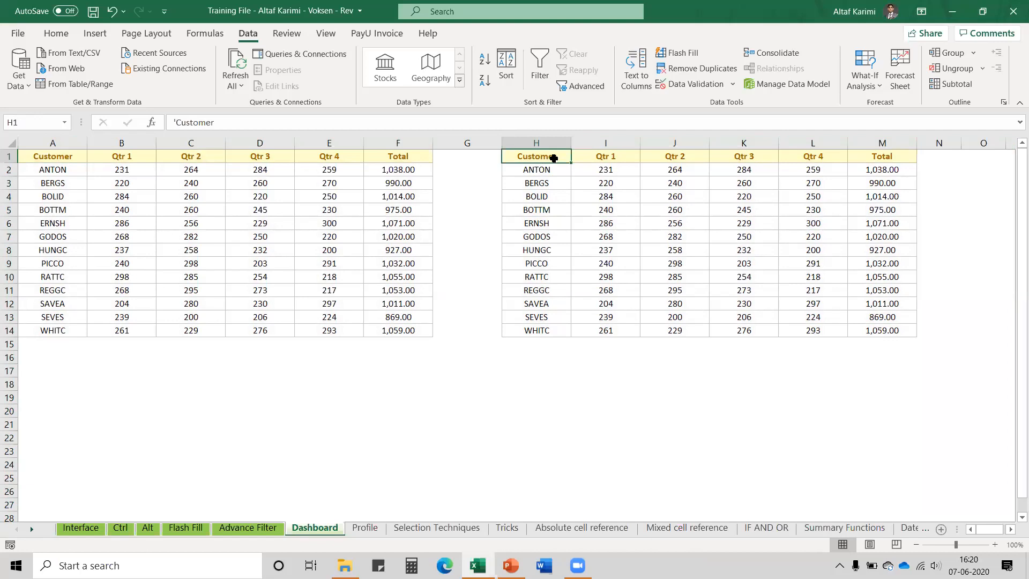
left_click_drag(871, 170, 873, 326)
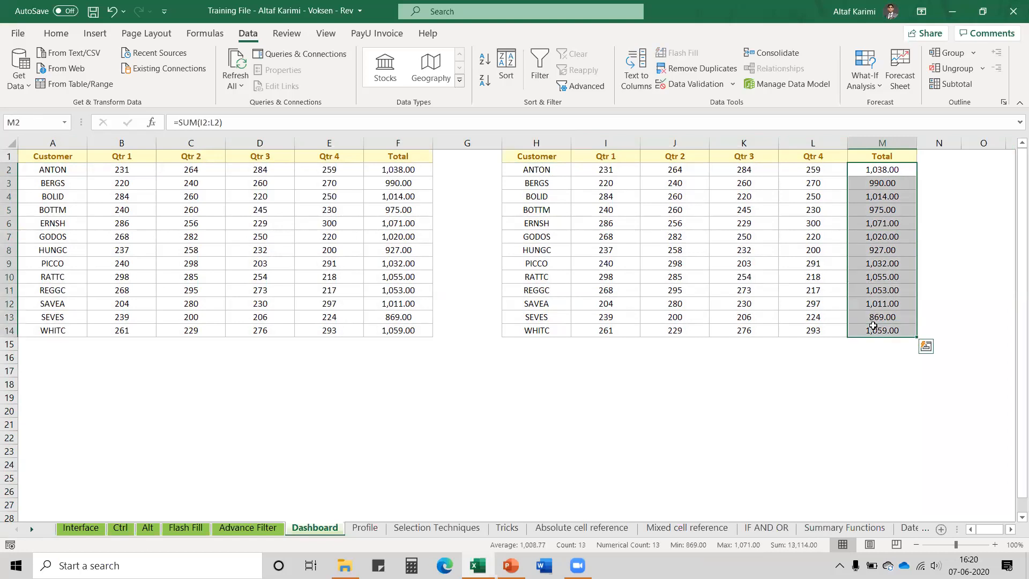
left_click_drag(606, 170, 787, 328)
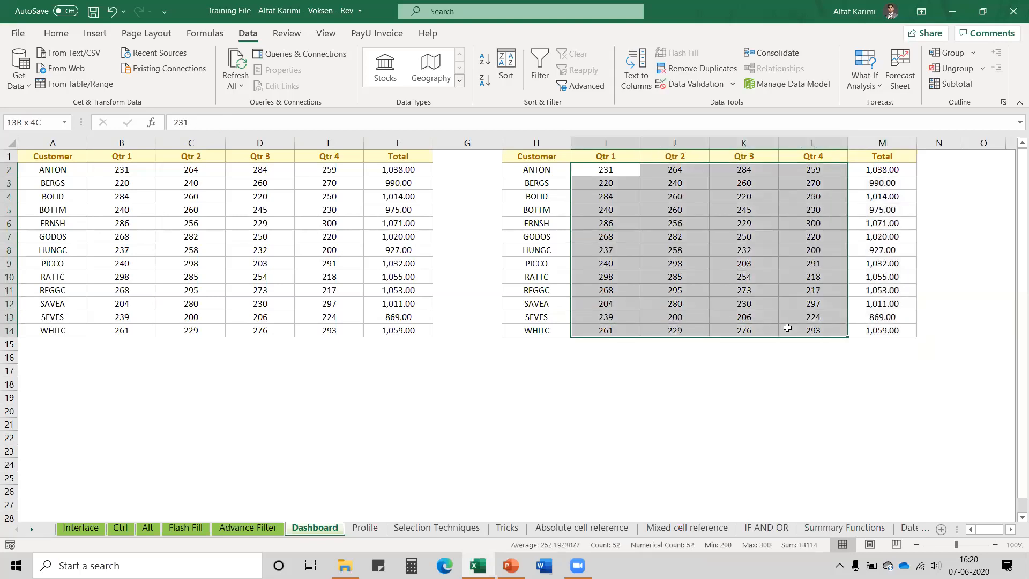
left_click_drag(907, 172, 898, 327)
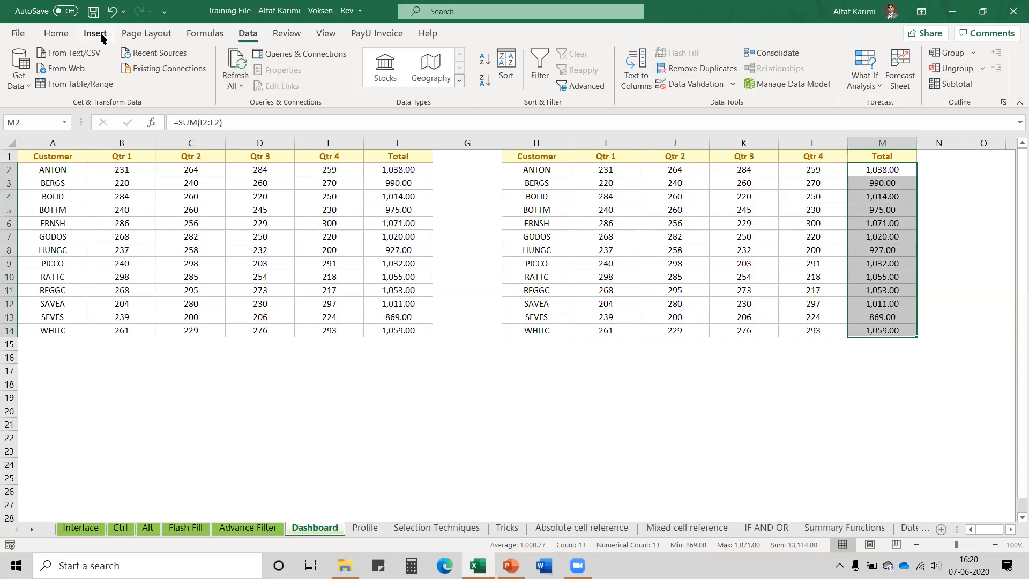
Apply blue Gradient Fill data bars to the Total cells M2:M14
left_click(72, 40)
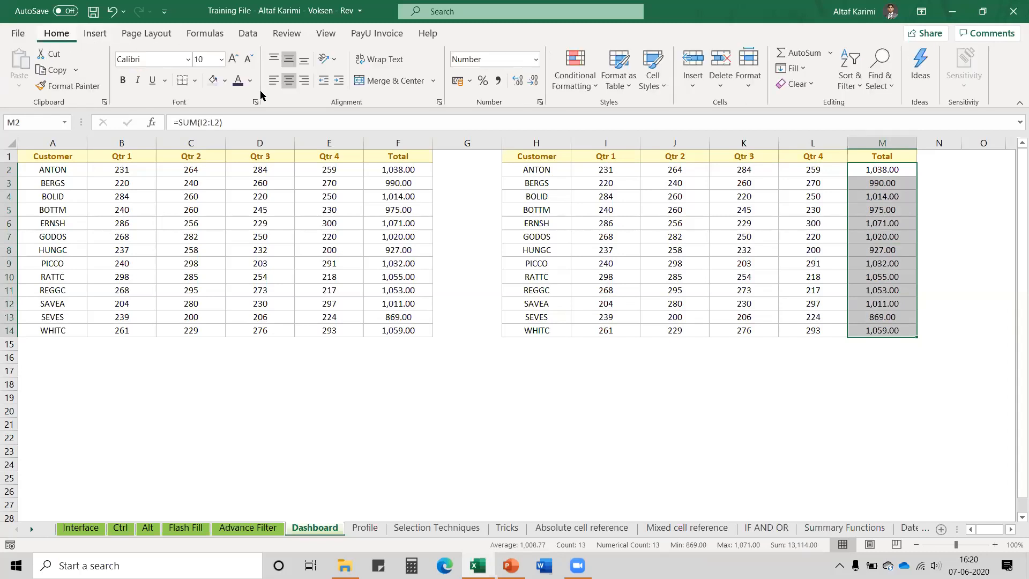
left_click(569, 90)
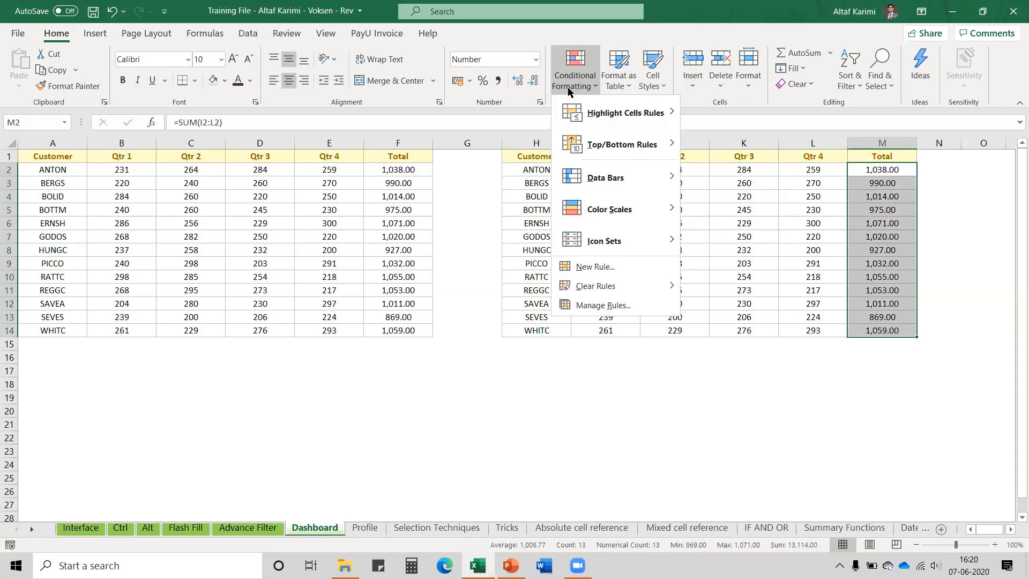
mouse_move(599, 187)
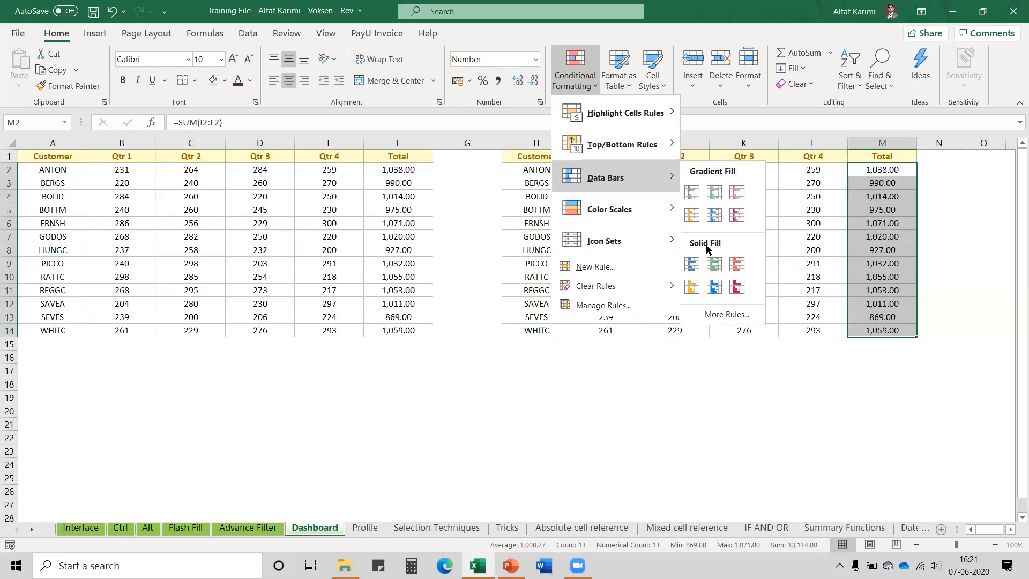
left_click(697, 198)
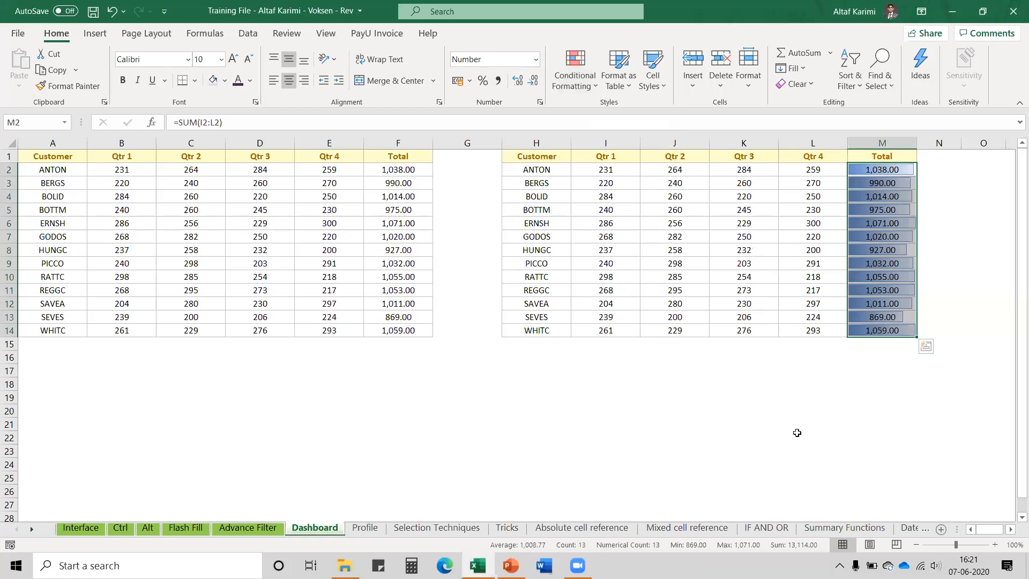
left_click(797, 432)
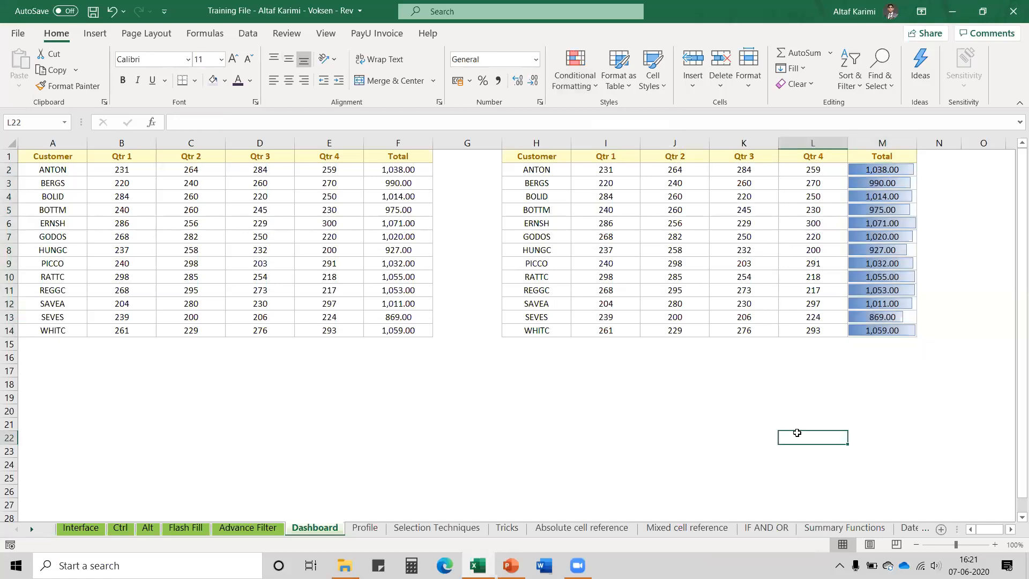
left_click(874, 318)
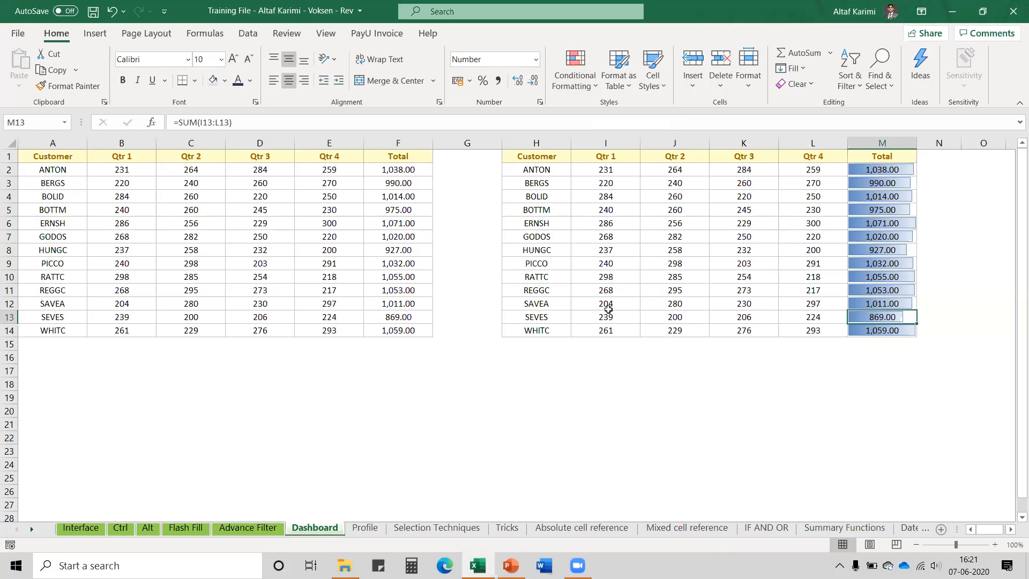
left_click(565, 315)
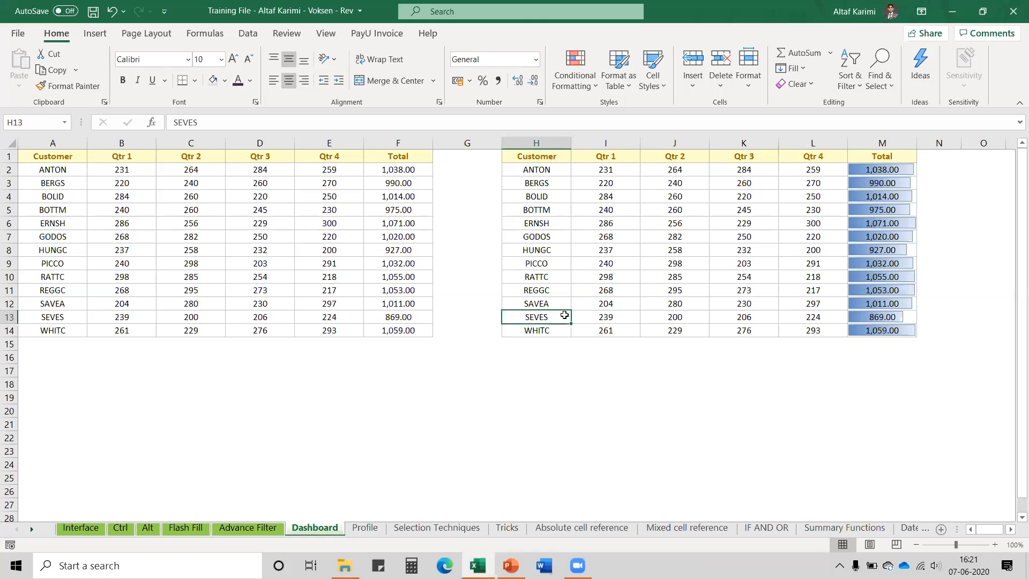
left_click_drag(613, 169, 795, 327)
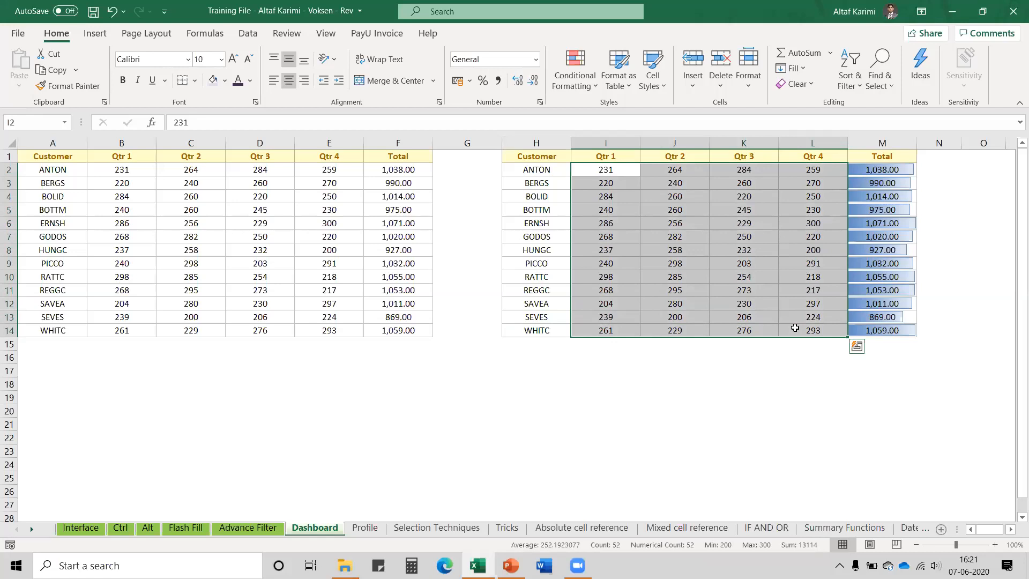
left_click(577, 88)
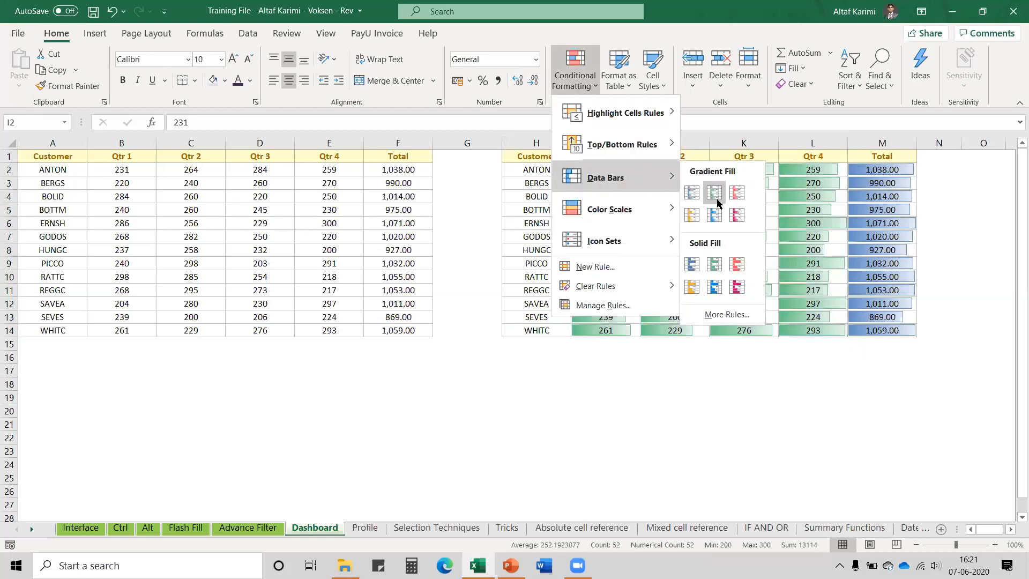
left_click(718, 200)
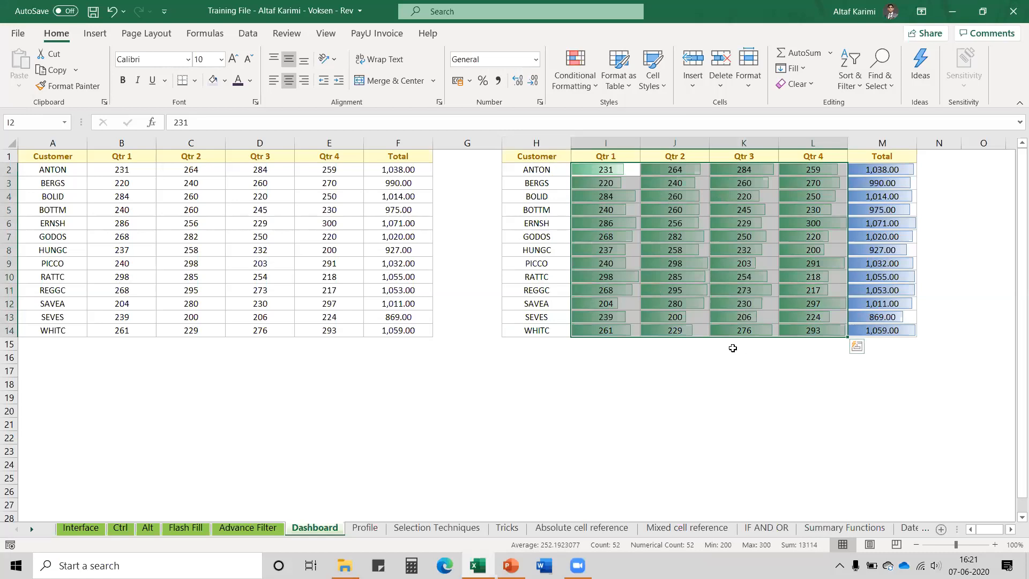
key("ctrl+z")
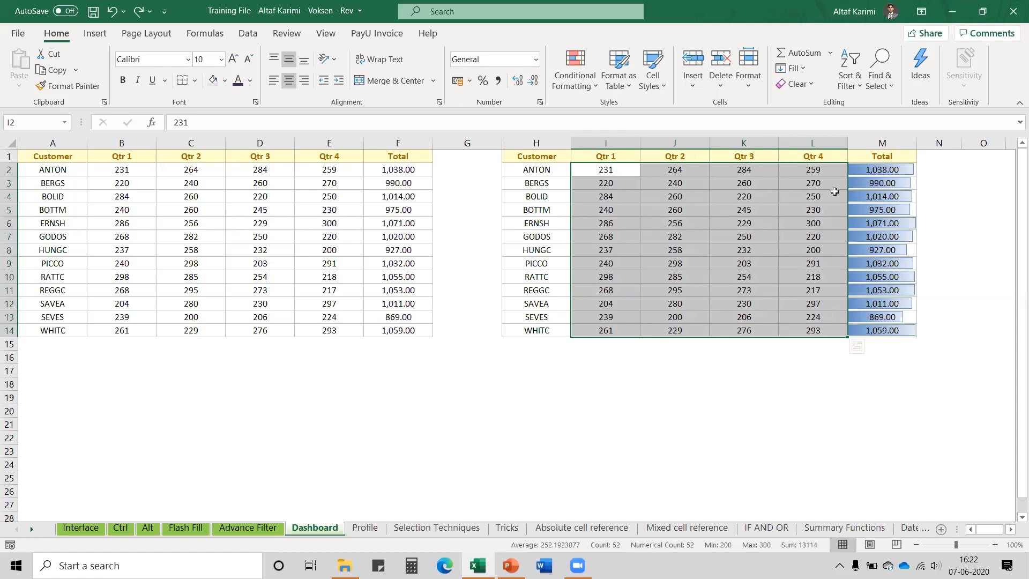
Apply the Green - Yellow - Red colour scale to the quarterly figures I2:L14
left_click(586, 87)
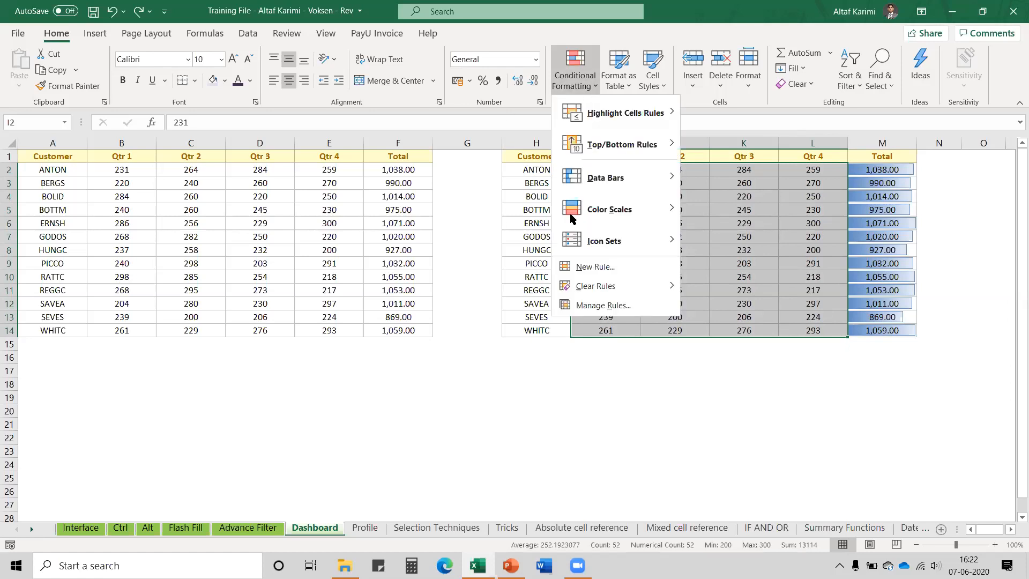
mouse_move(590, 213)
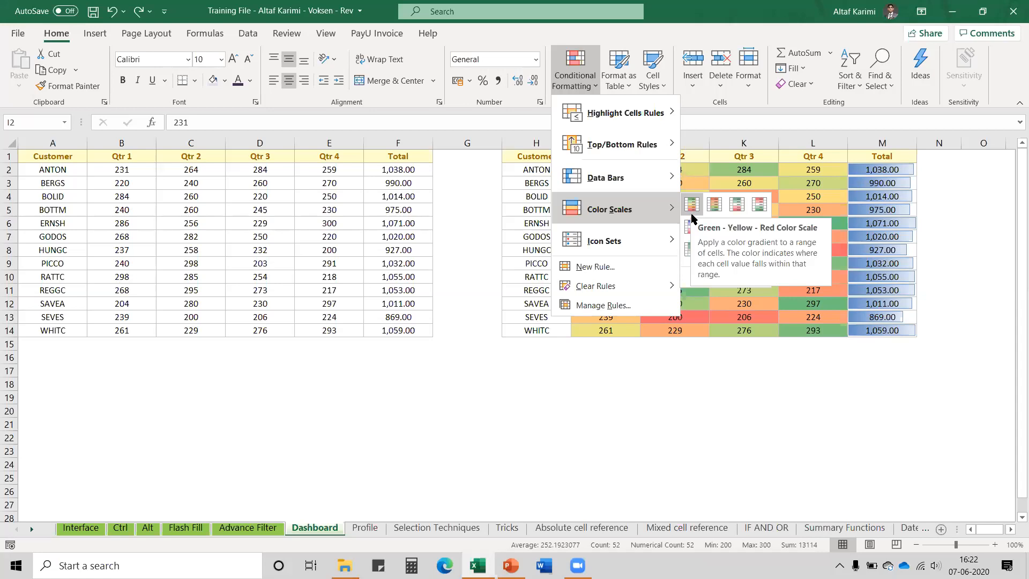
left_click(692, 206)
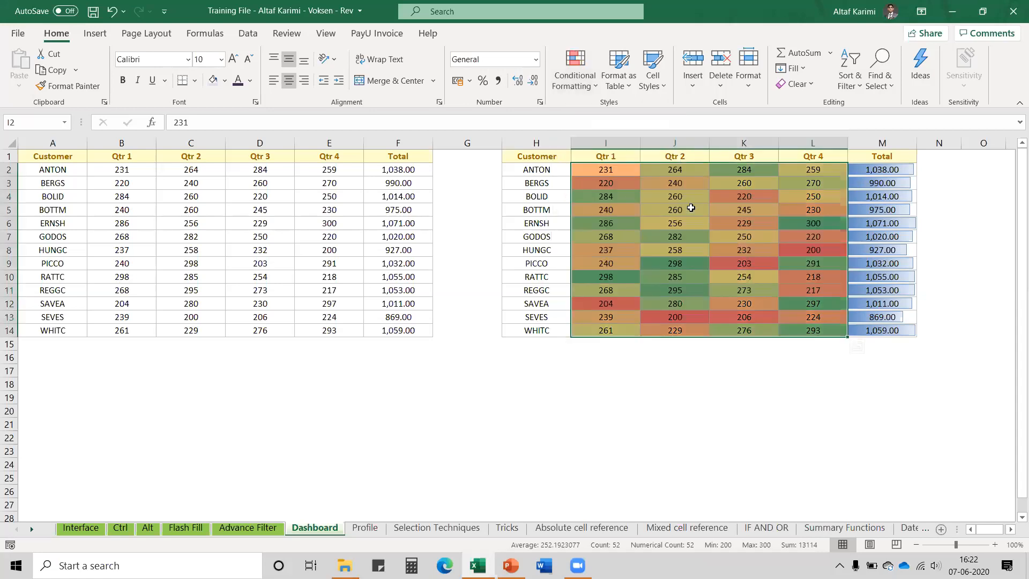
left_click(610, 380)
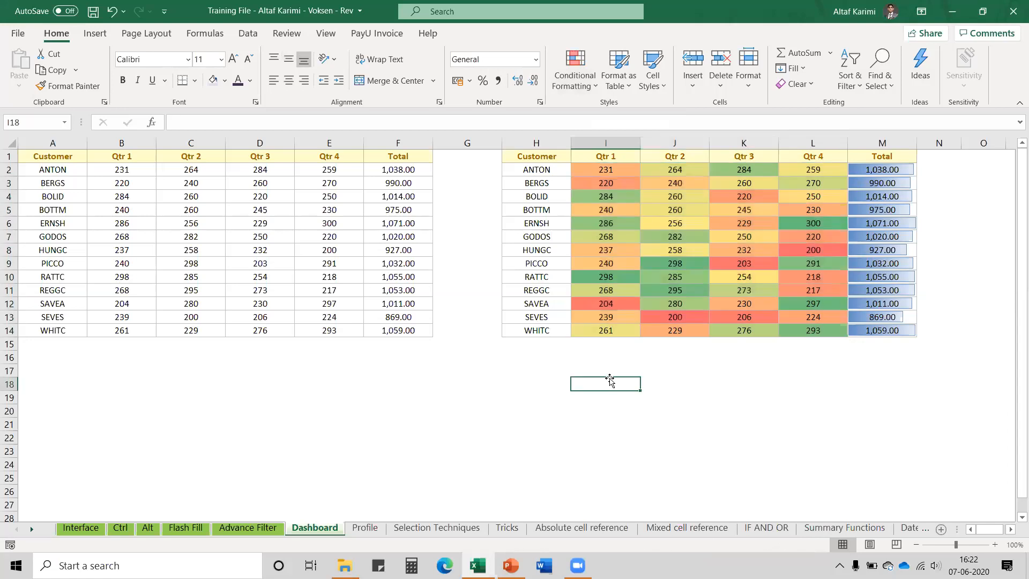
left_click_drag(676, 157, 678, 331)
left_click_drag(607, 171, 802, 324)
left_click(696, 325)
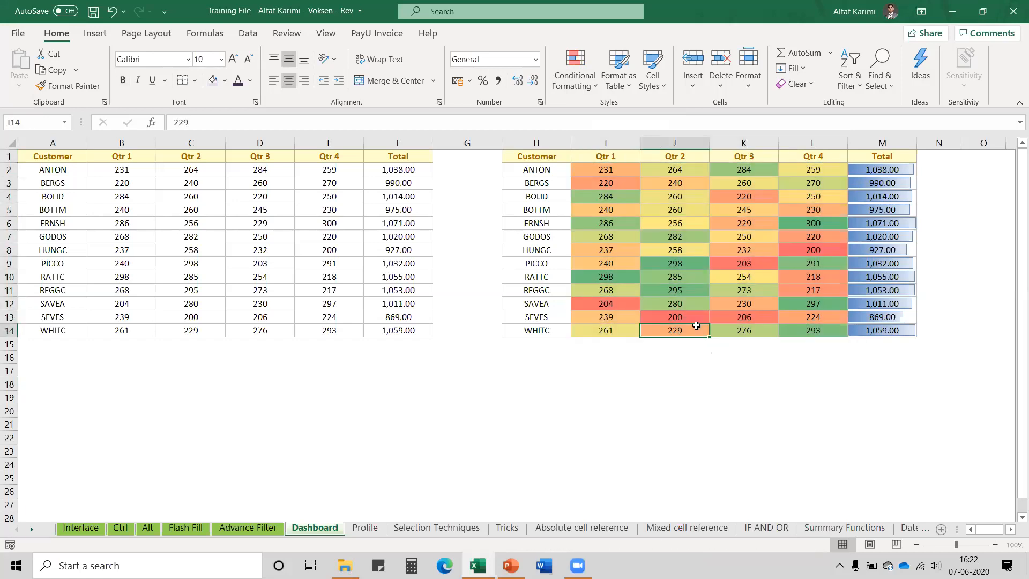
left_click_drag(762, 170, 764, 323)
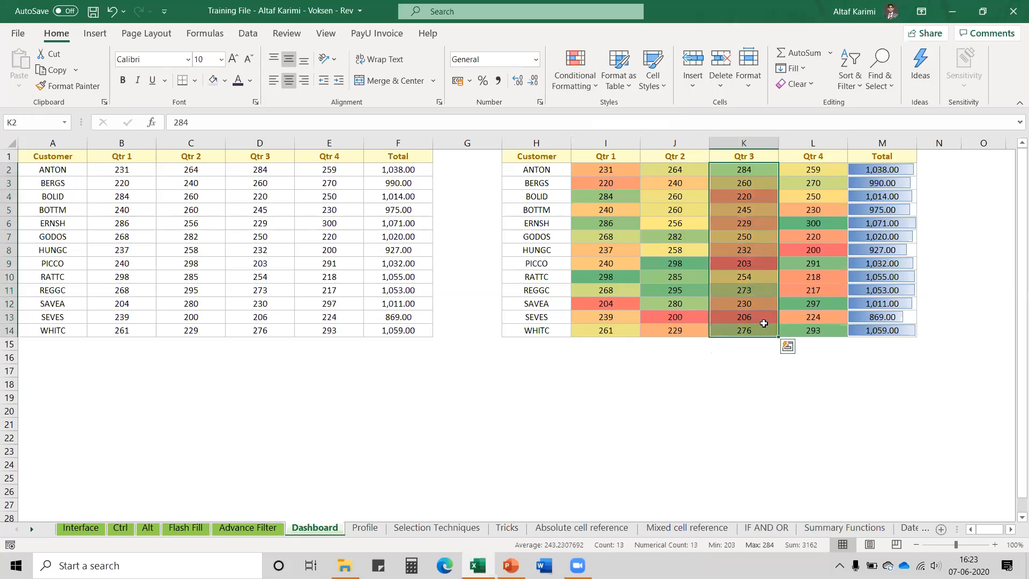
left_click(534, 234)
left_click_drag(598, 317, 795, 317)
left_click(876, 320)
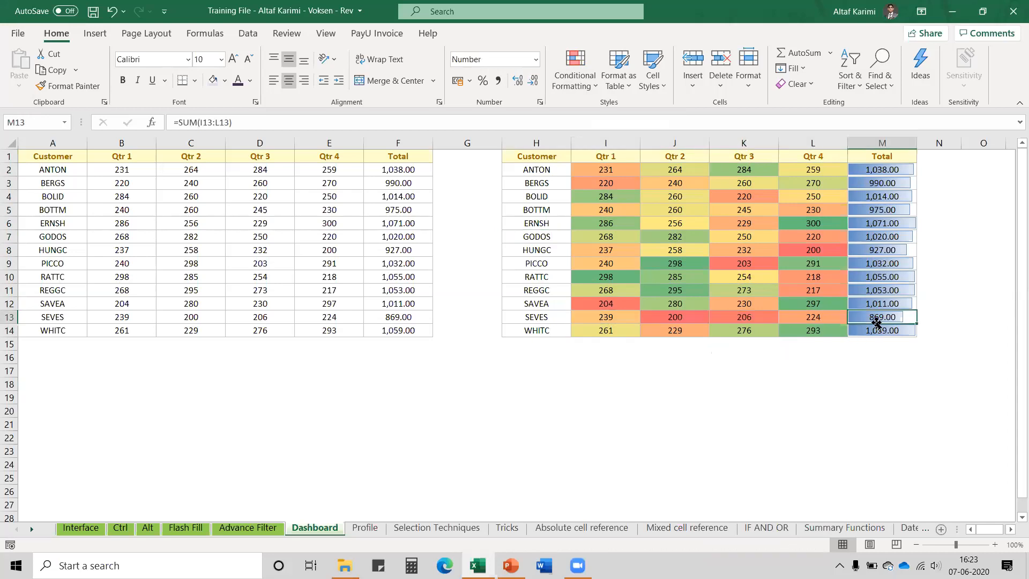
left_click_drag(613, 317, 820, 316)
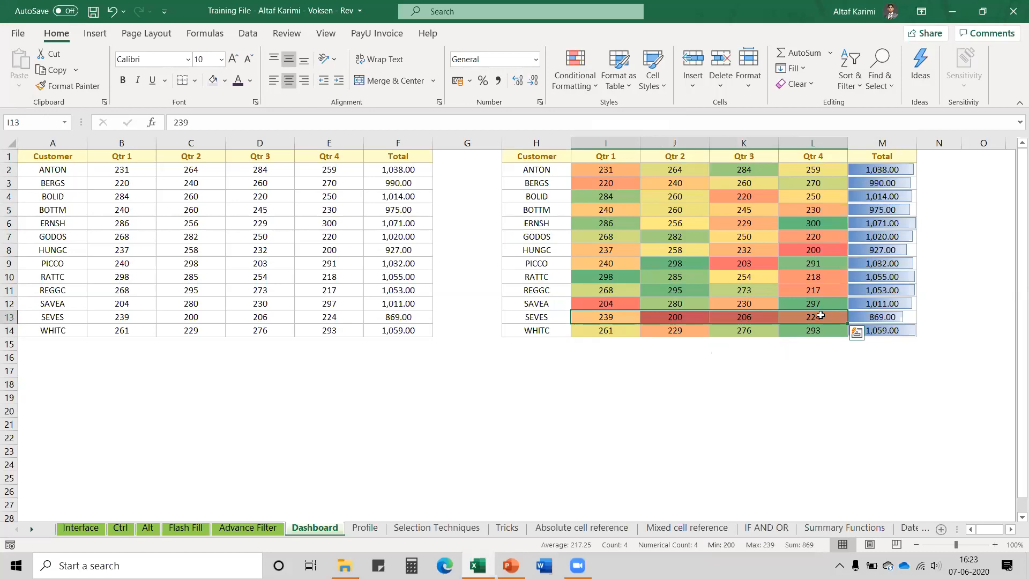
left_click_drag(602, 264, 803, 267)
left_click_drag(632, 223, 784, 218)
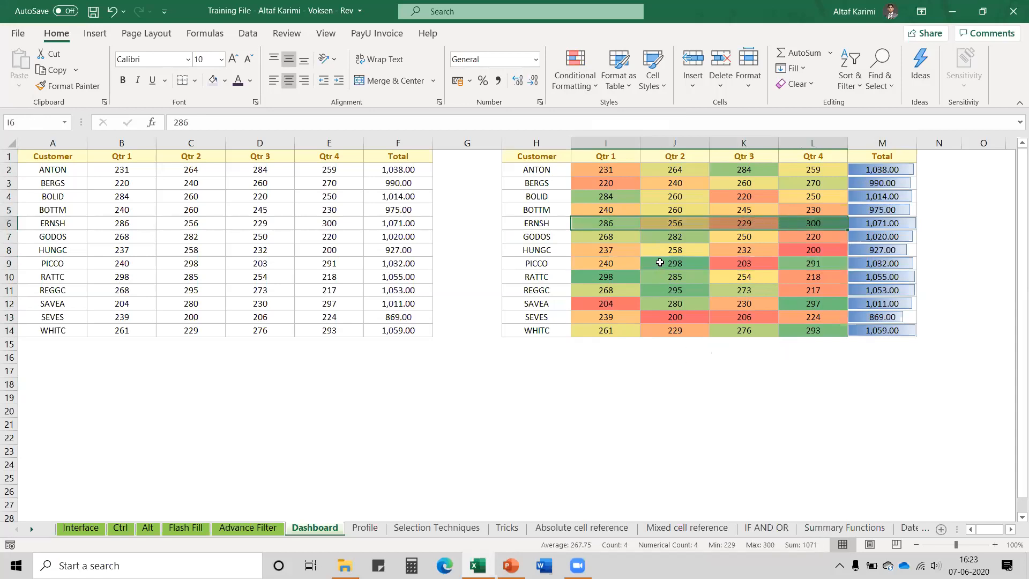
left_click_drag(660, 263, 744, 266)
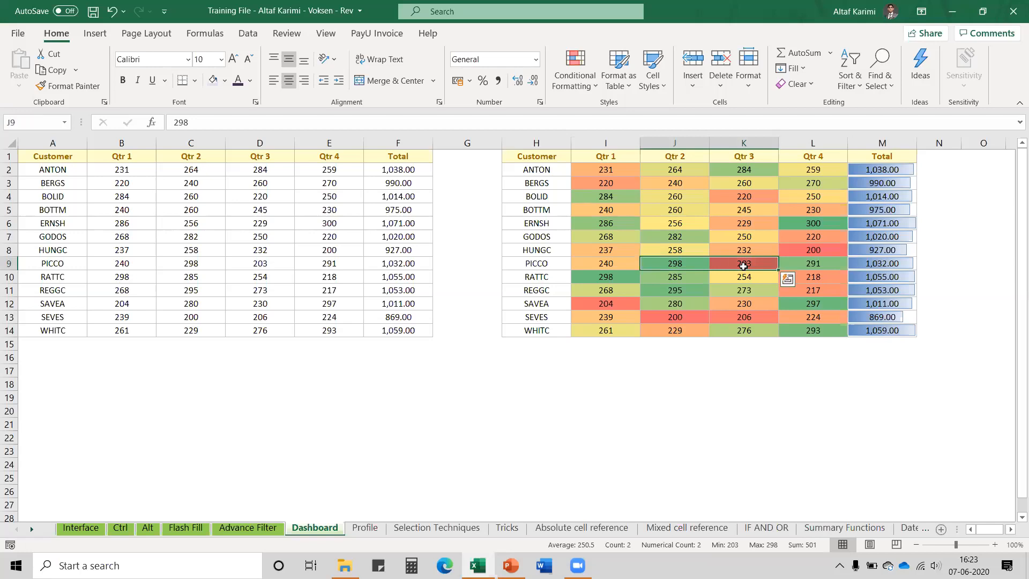
left_click(803, 263)
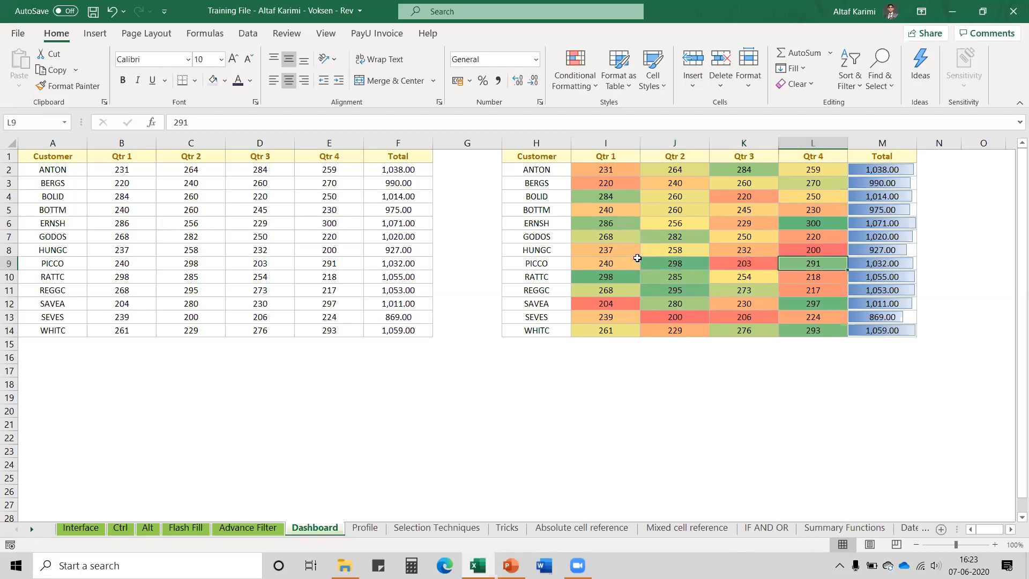
left_click(618, 260)
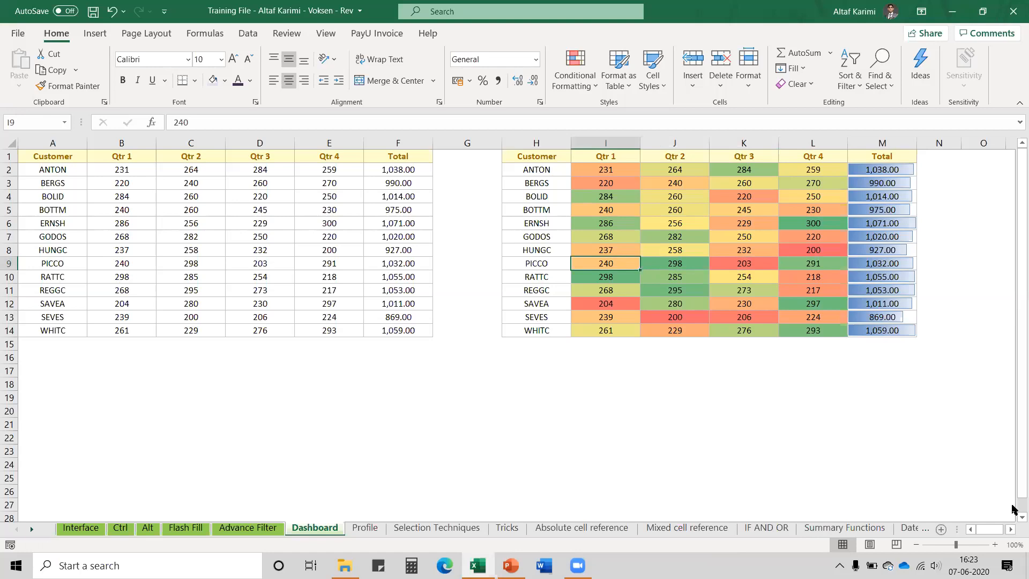
left_click(1011, 529)
left_click(1011, 529)
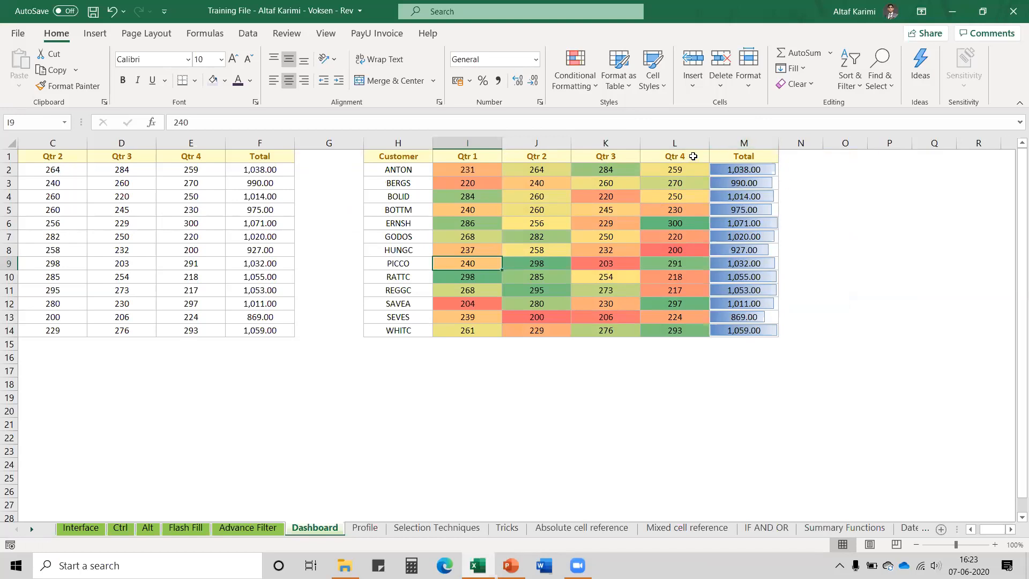
Copy the Customer column H1:H14 into N1, then undo the paste to leave N1 empty
left_click_drag(412, 156, 414, 331)
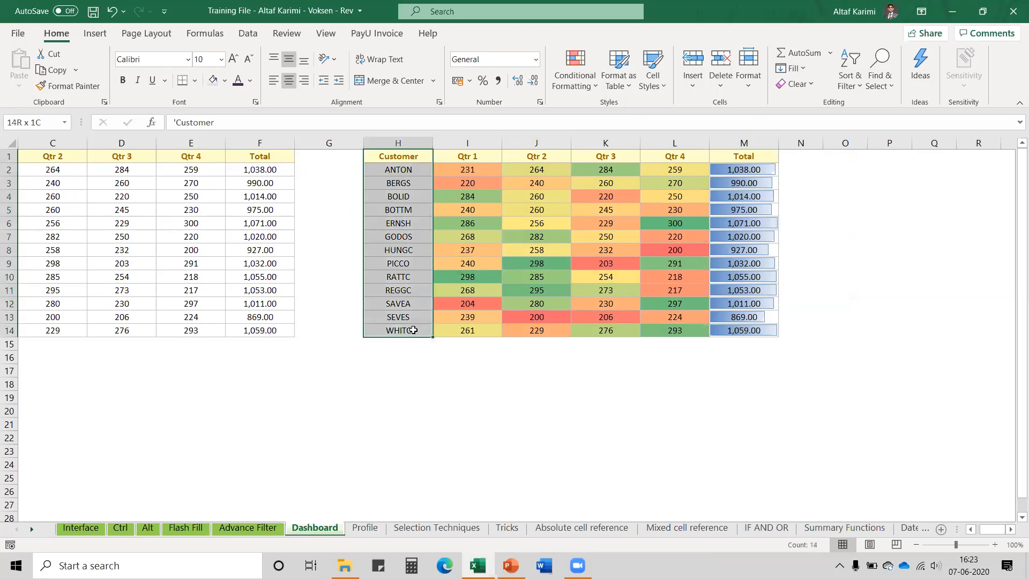
key("ctrl+c")
key("Right")
key("ctrl+Right")
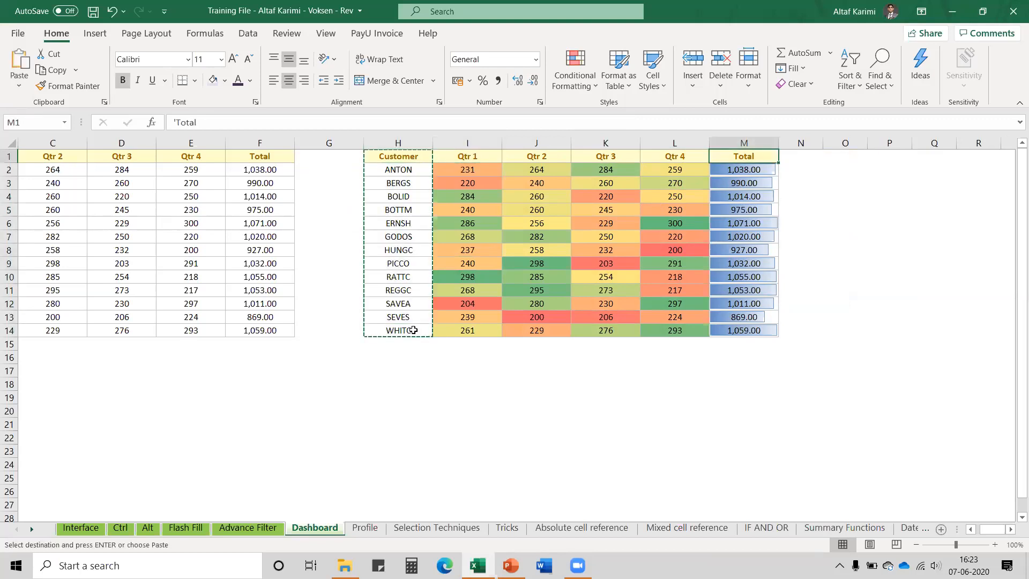
key("Right")
key("ctrl+v")
key("Escape")
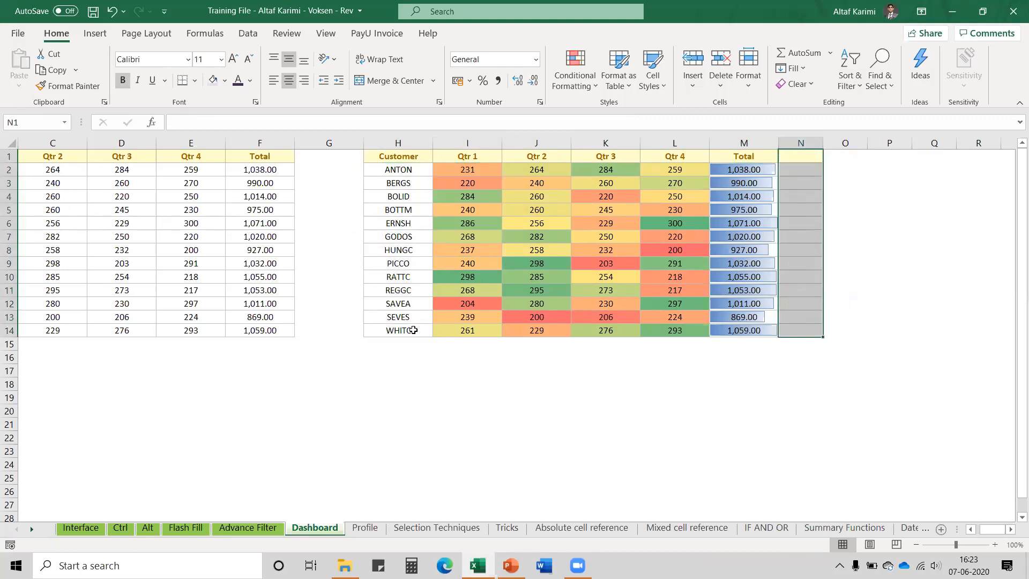
key("ctrl+z")
Enter the heading 'Sparklines' in N1 and widen column N to fit it
type("Spar")
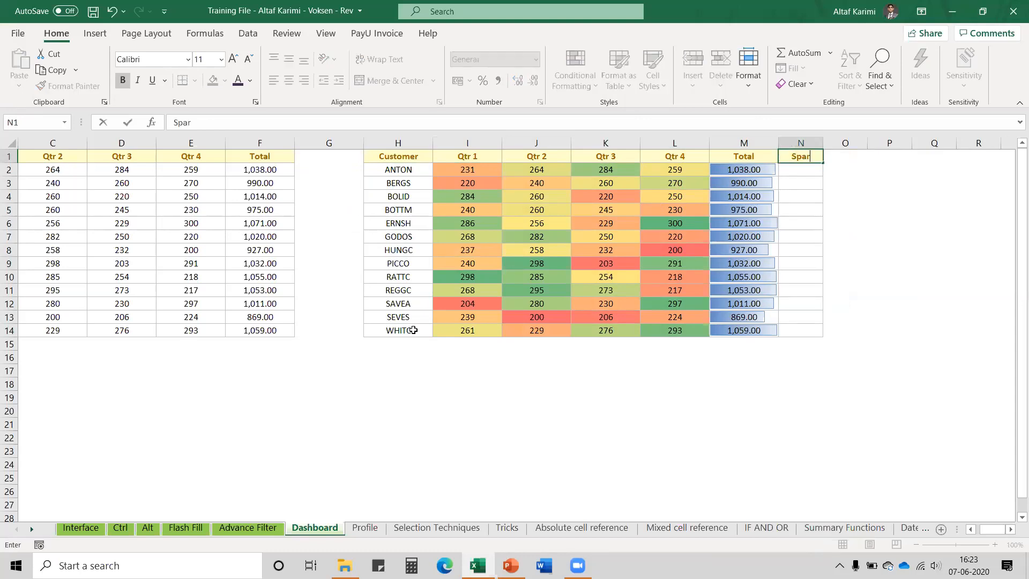
type("klines")
key("Return")
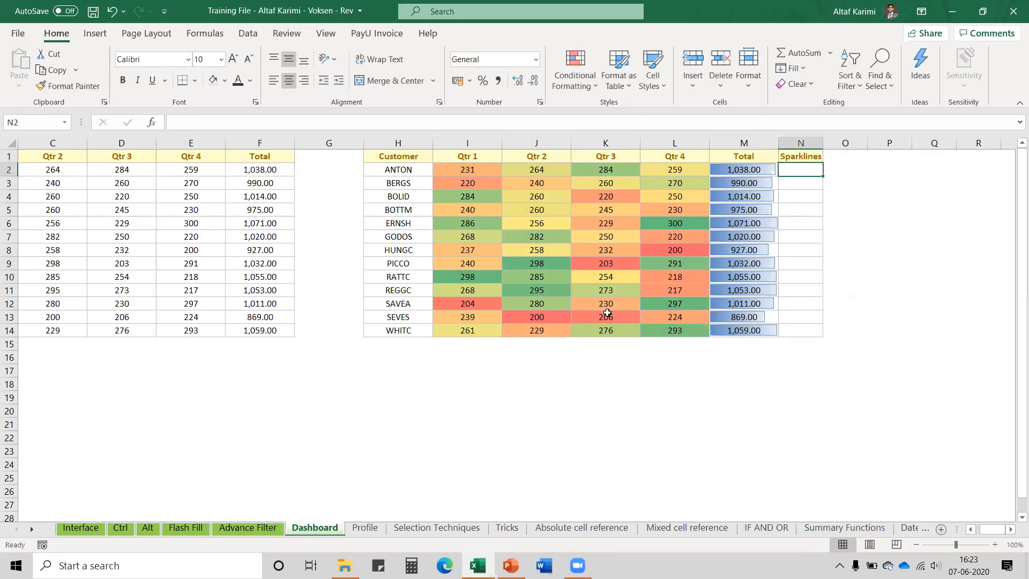
left_click_drag(825, 143, 818, 337)
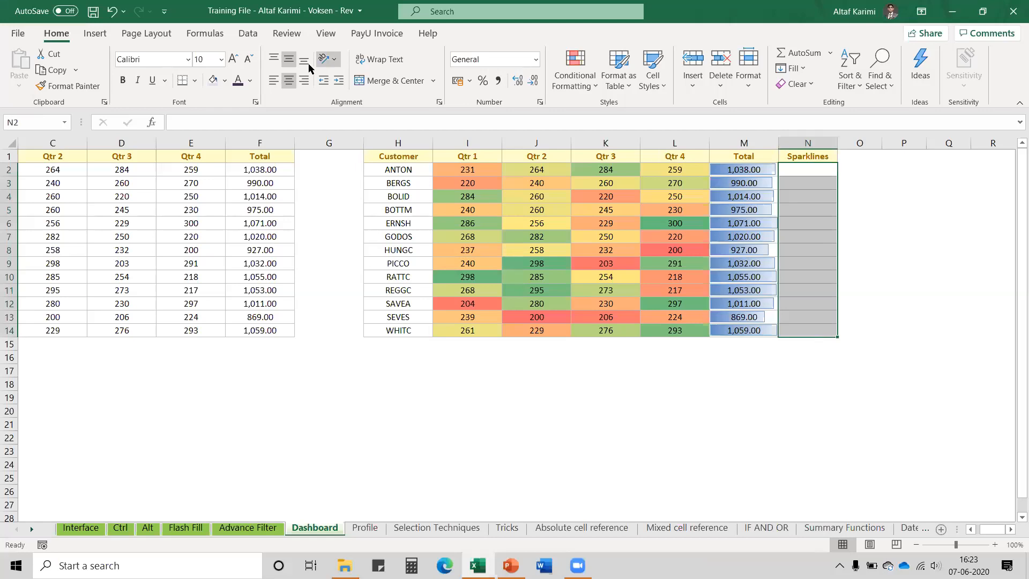
left_click(97, 33)
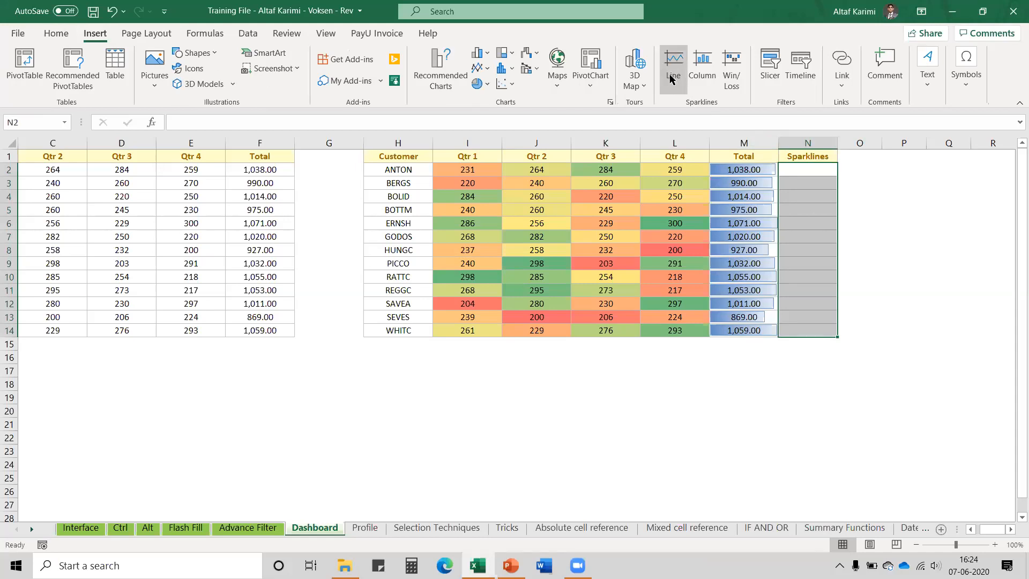
Create column sparklines in N2:N14 from the Qtr 1–4 data in I2:L14
left_click(698, 81)
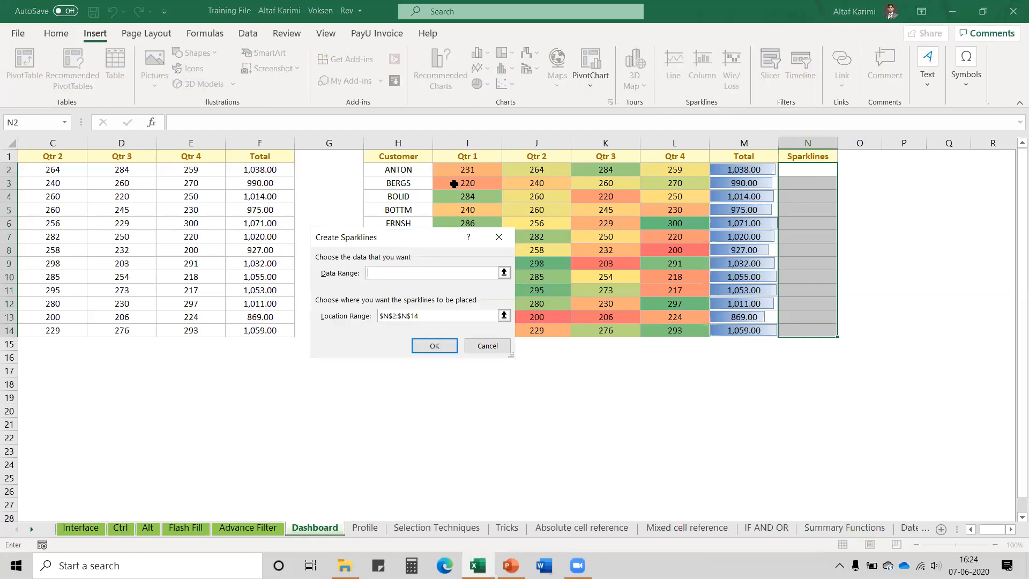
left_click_drag(459, 170, 668, 327)
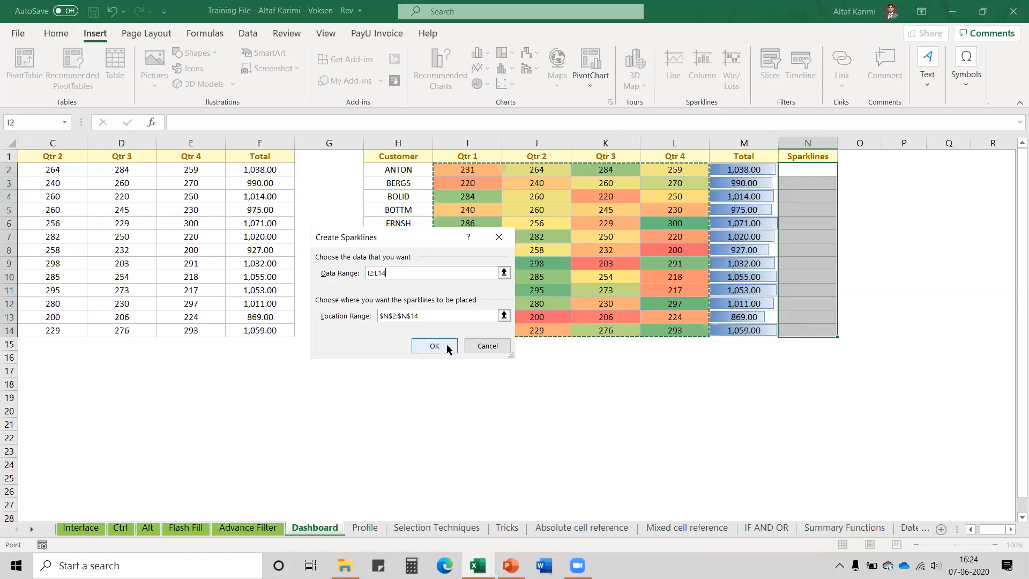
left_click(435, 346)
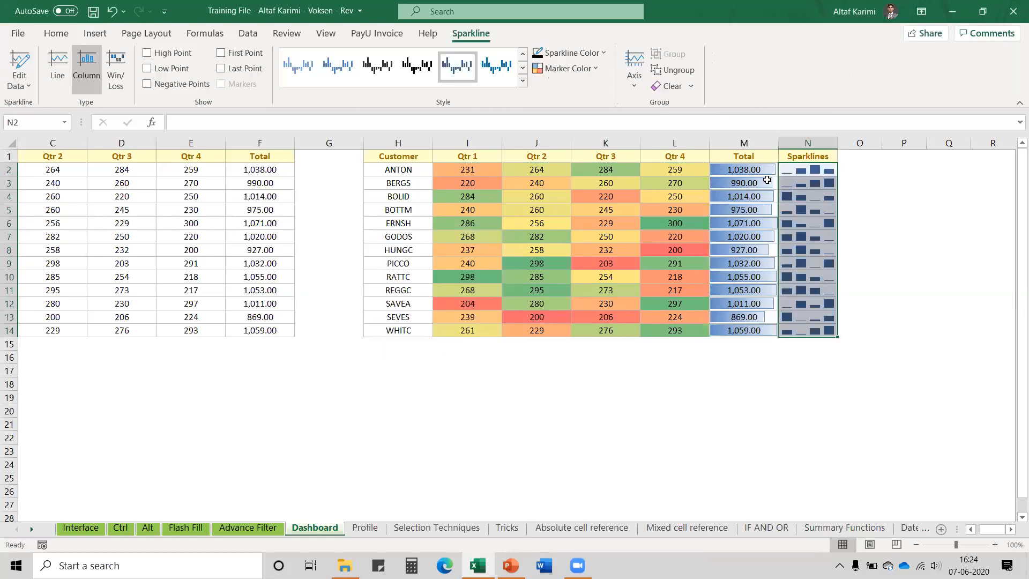
left_click(890, 195)
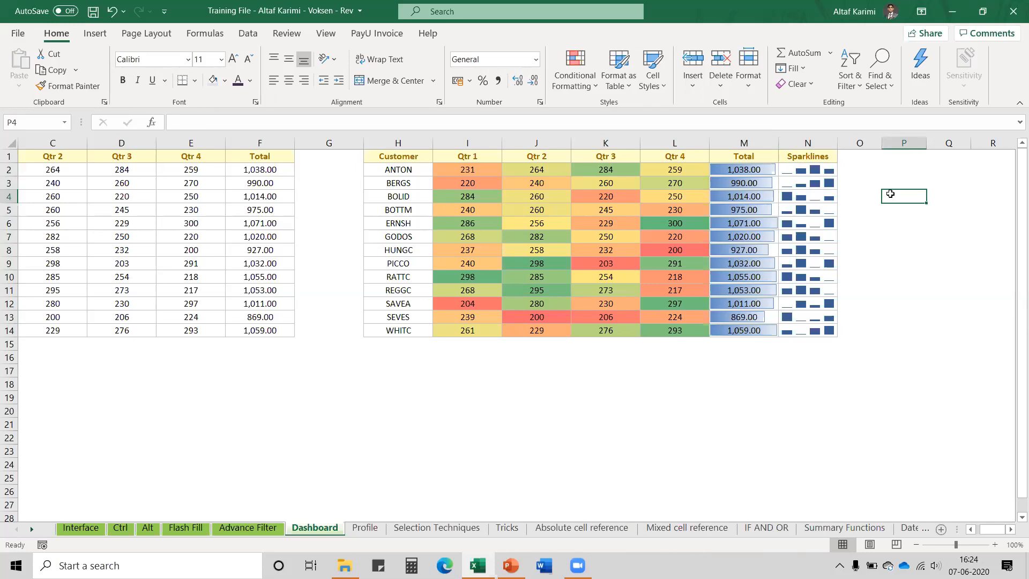
Change the N2:N14 sparkline type from Column to Line and check the results in N4 and N5
left_click(804, 168)
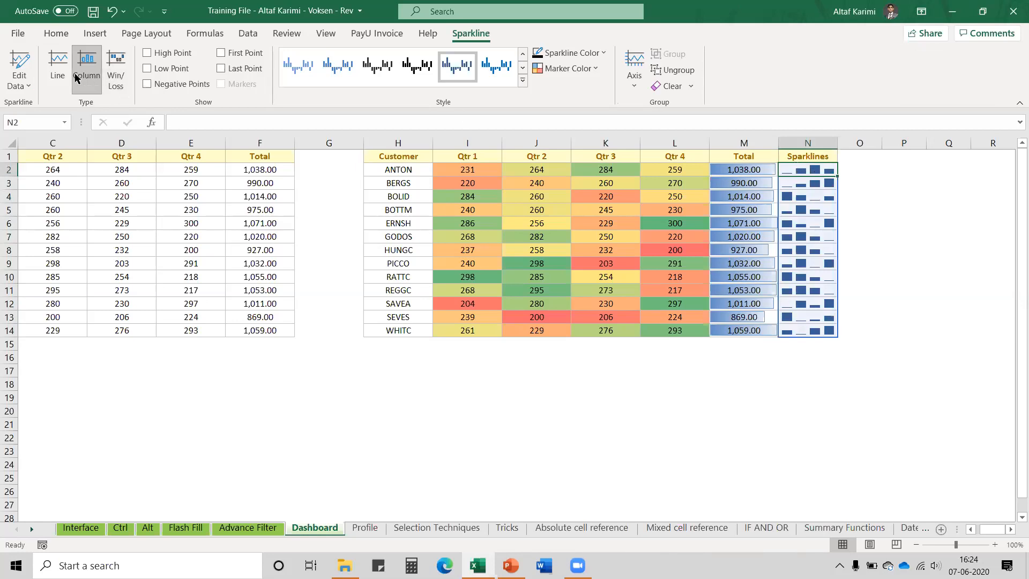
left_click(58, 70)
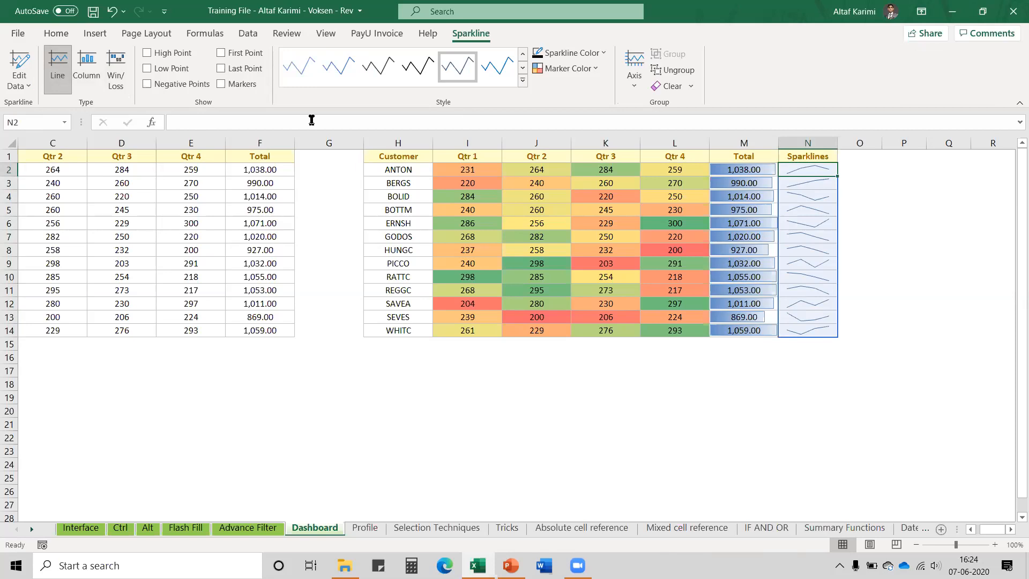
left_click(820, 194)
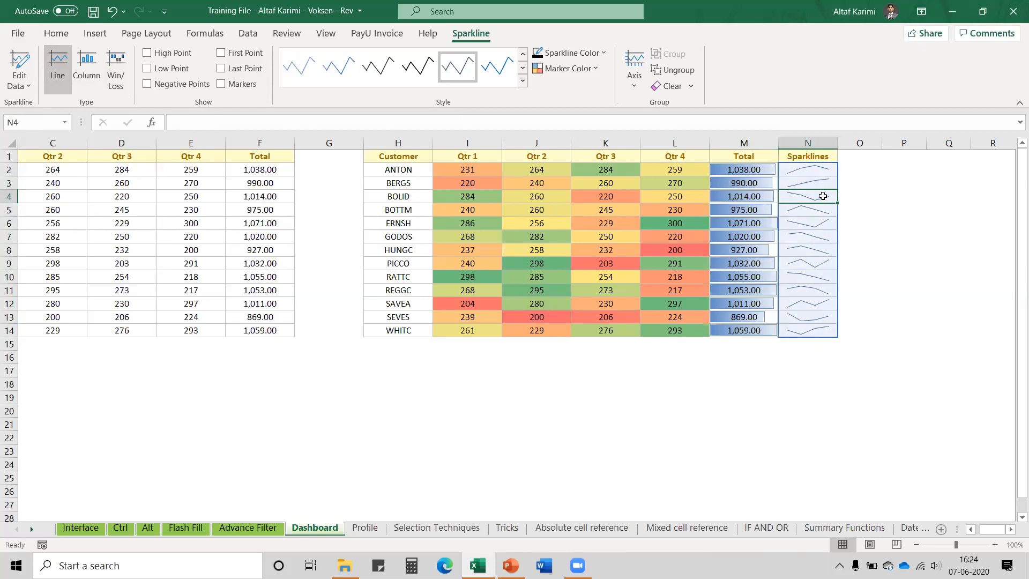
left_click(825, 209)
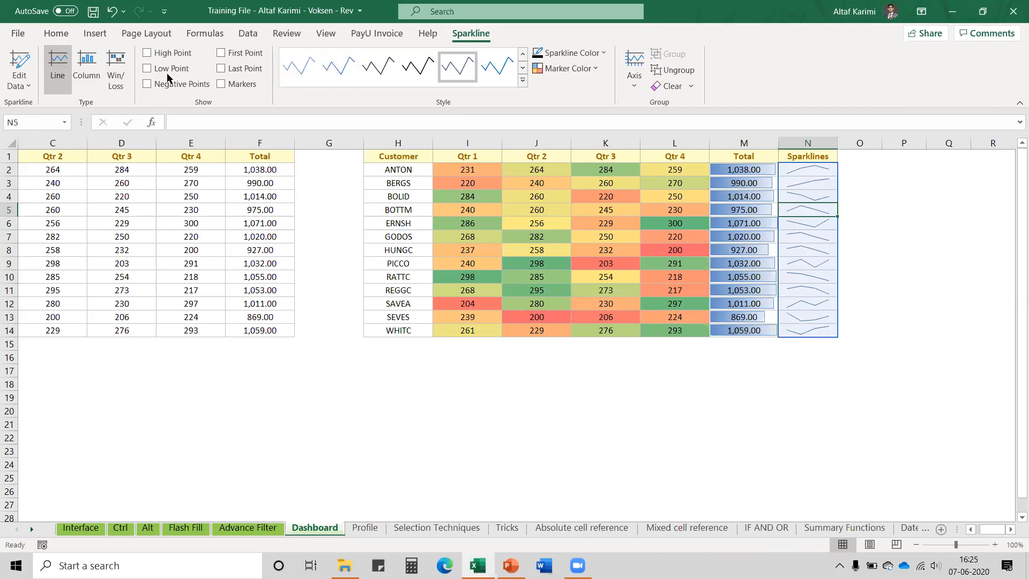
Show high and low points on the sparklines and apply a pale style with coloured markers
left_click(148, 54)
left_click(147, 70)
left_click(522, 81)
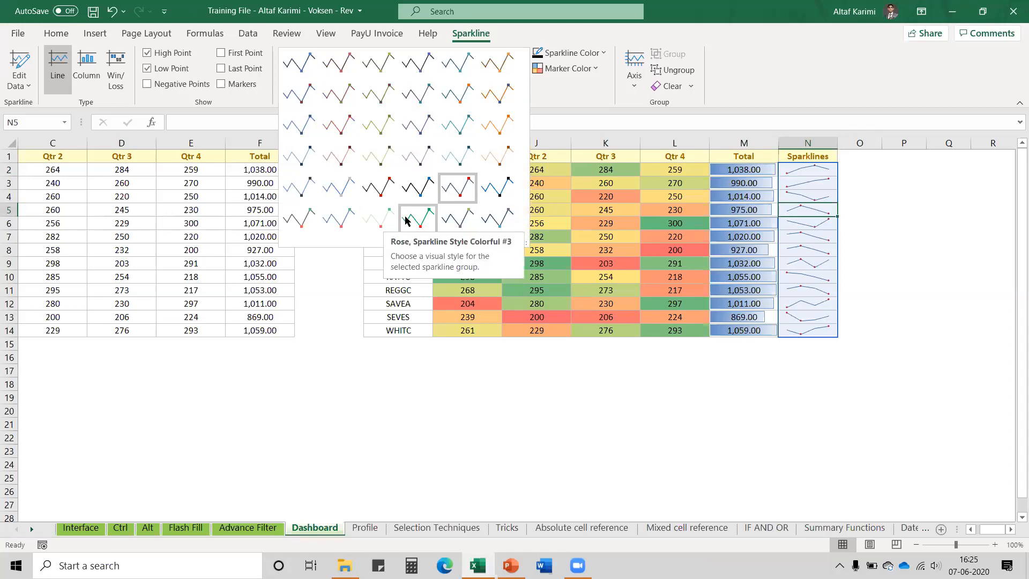
left_click(381, 217)
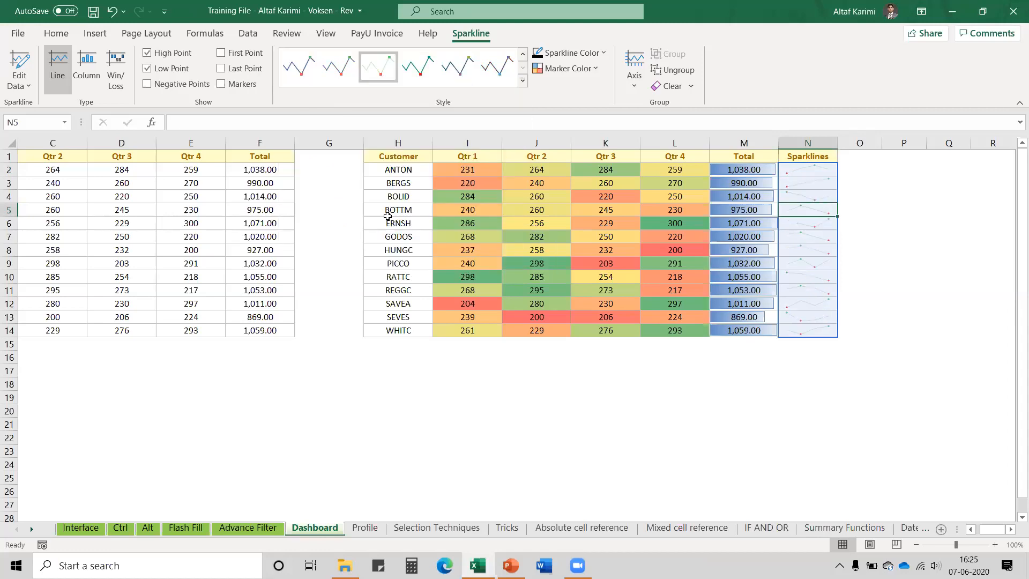
left_click(734, 196)
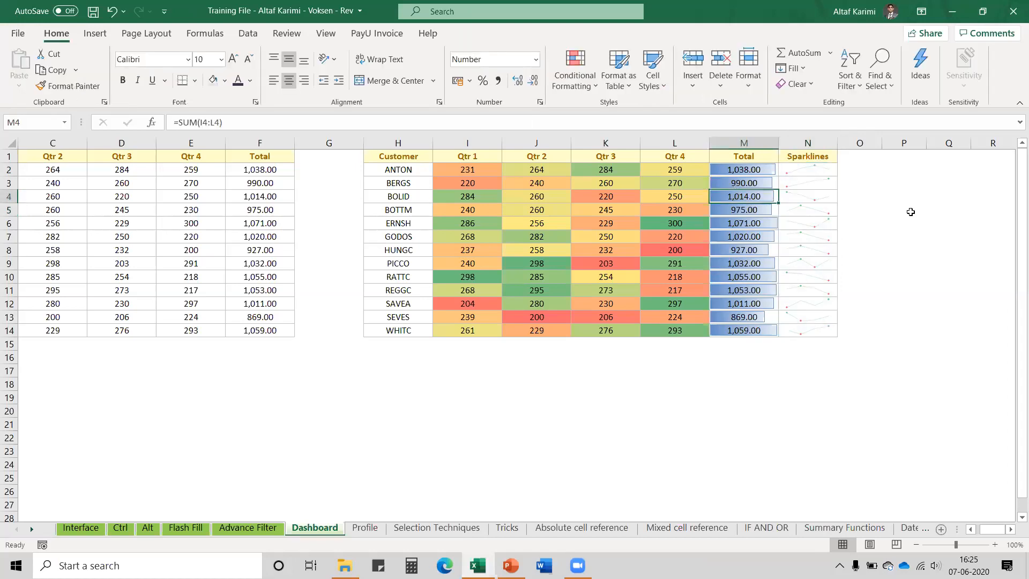
Select the whole dashboard table H1:N14, then return to cell A1 of the original table
left_click(809, 330)
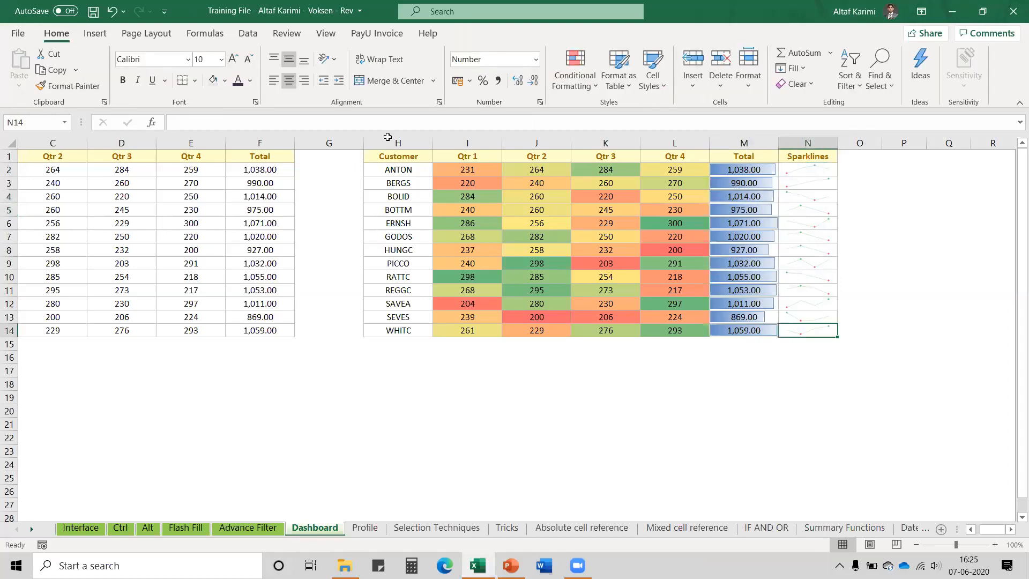
key("ctrl+a")
left_click(971, 529)
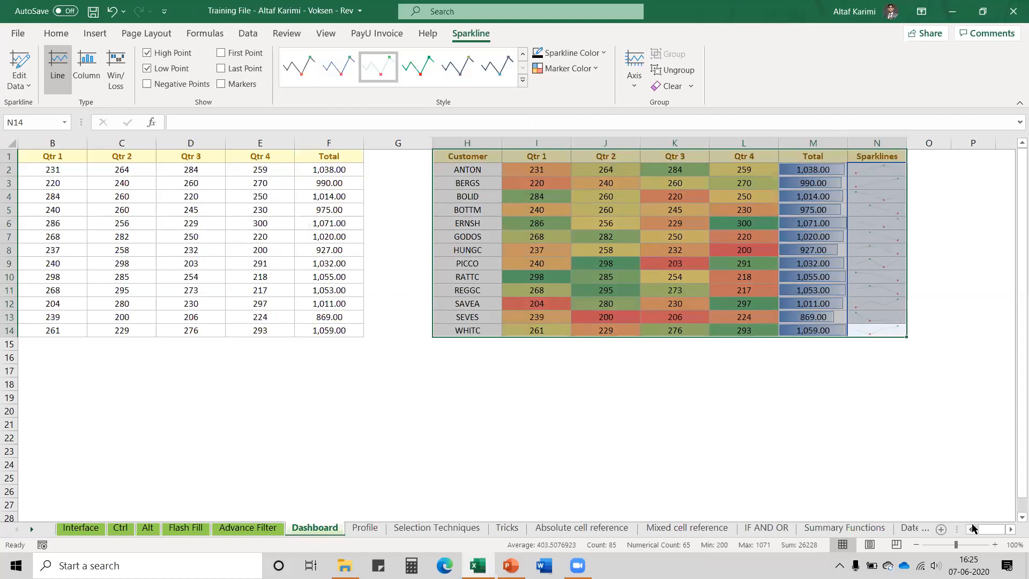
left_click(971, 529)
left_click(84, 161)
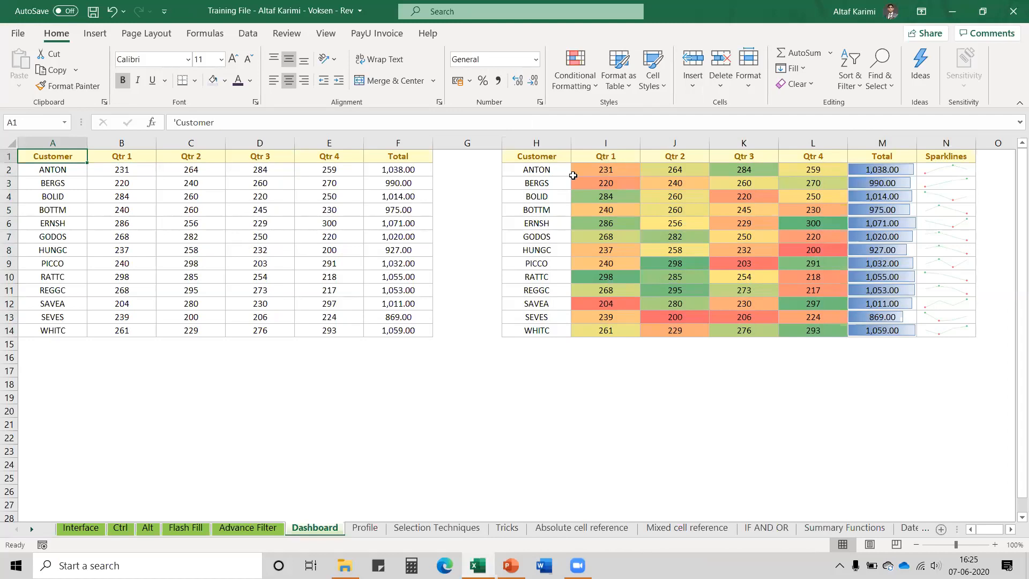
Select the dashboard block H1:M14, from the header row down to row 14
left_click(542, 168)
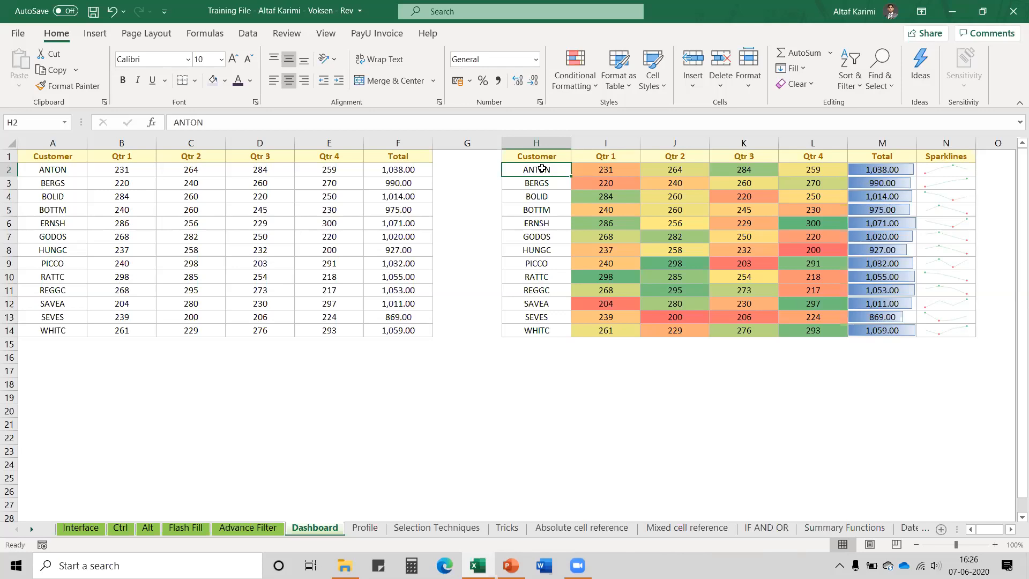
left_click_drag(541, 156, 854, 330)
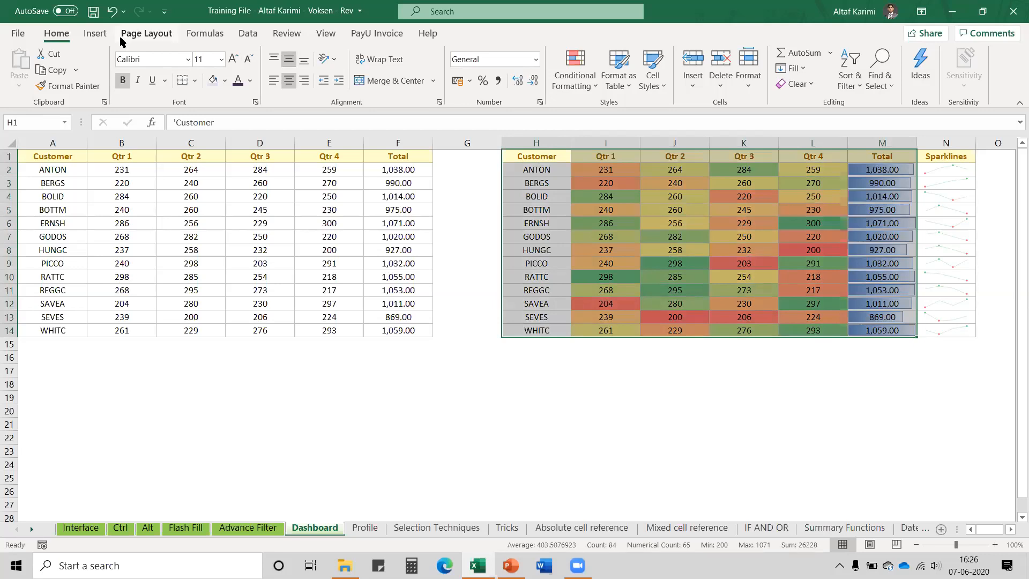
left_click(97, 36)
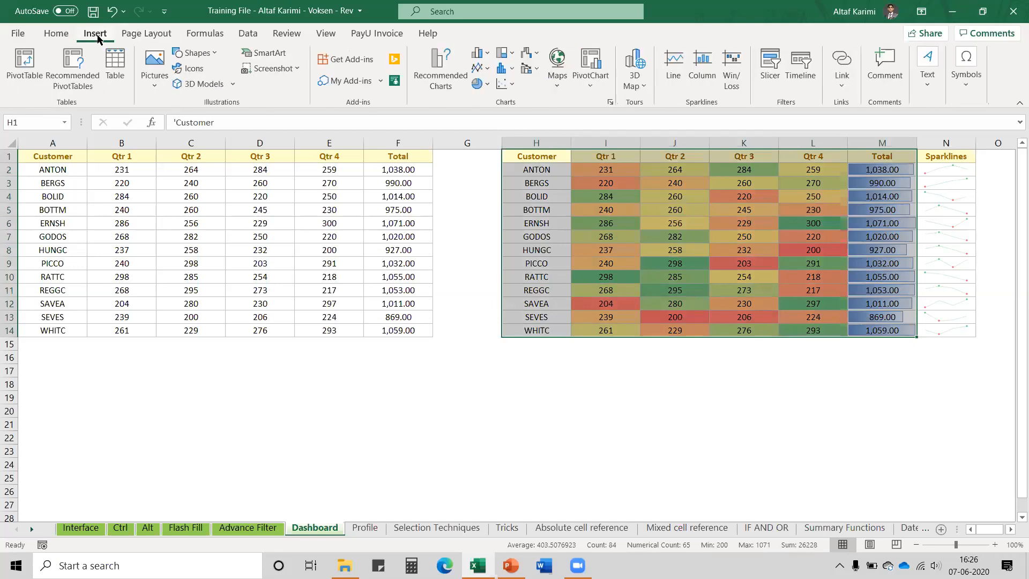
Convert H1:M14 into a table with headers and turn off its header filter dropdowns
left_click(115, 75)
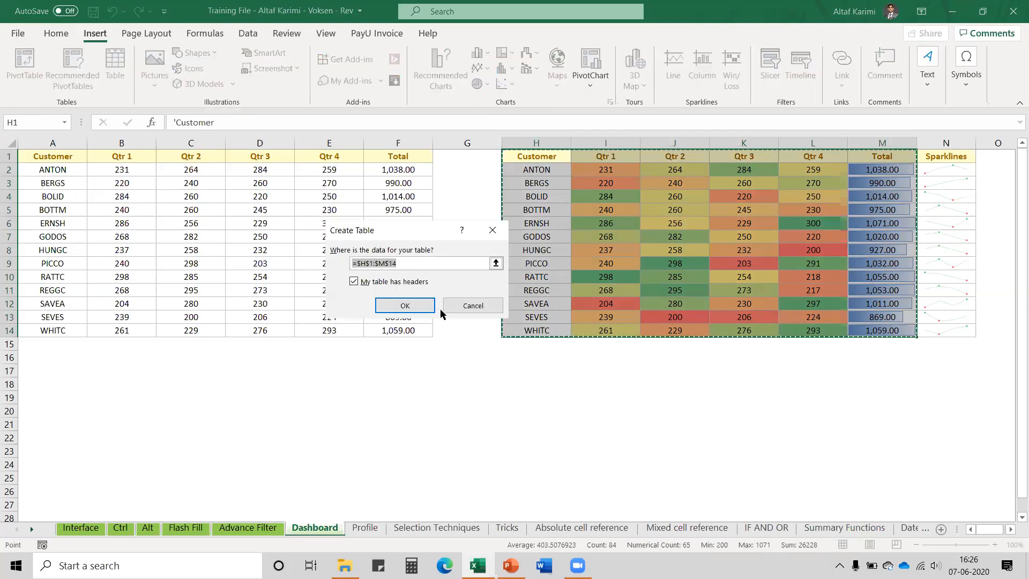
left_click(403, 306)
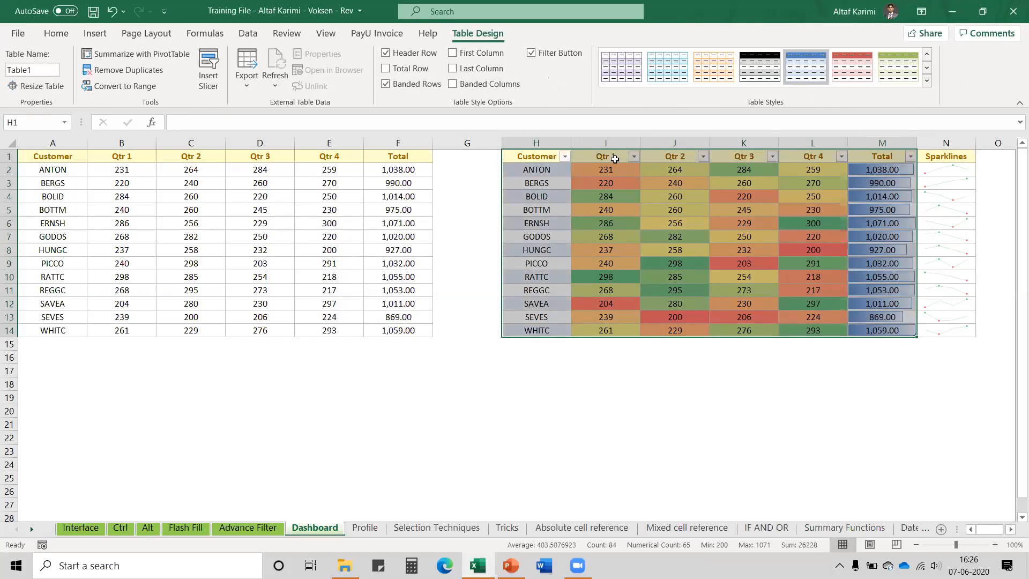
left_click(247, 33)
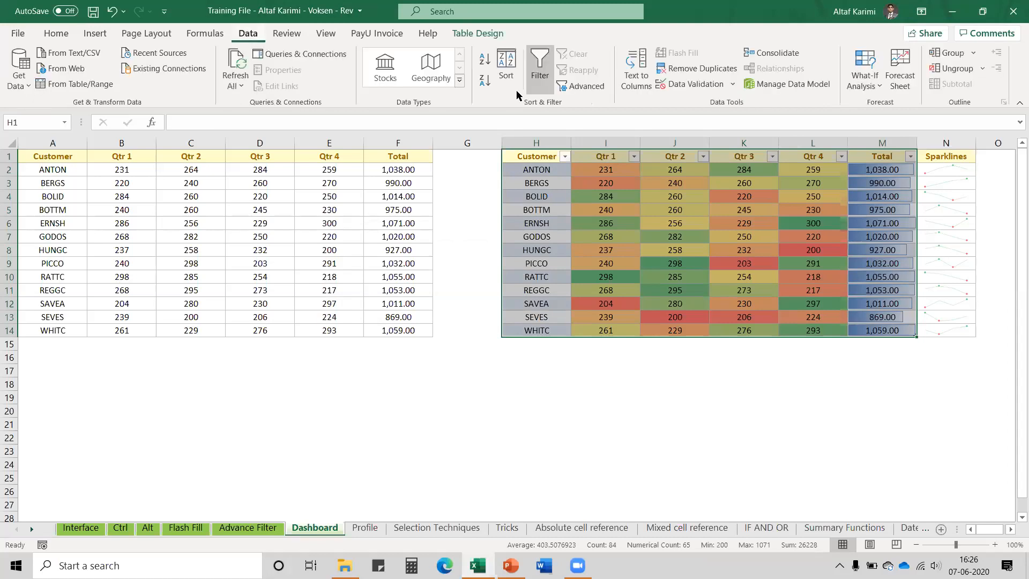
left_click(544, 82)
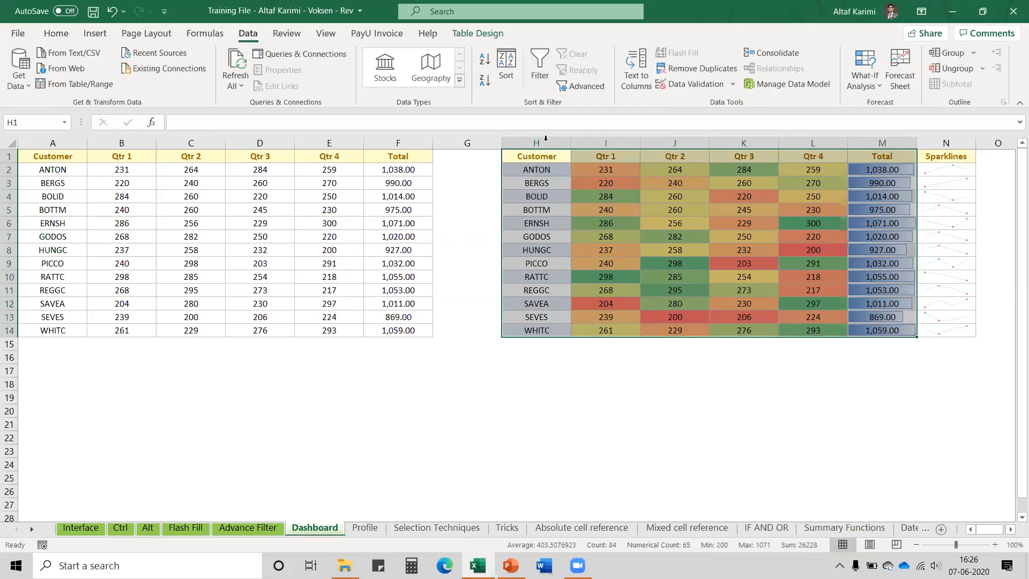
left_click(542, 154)
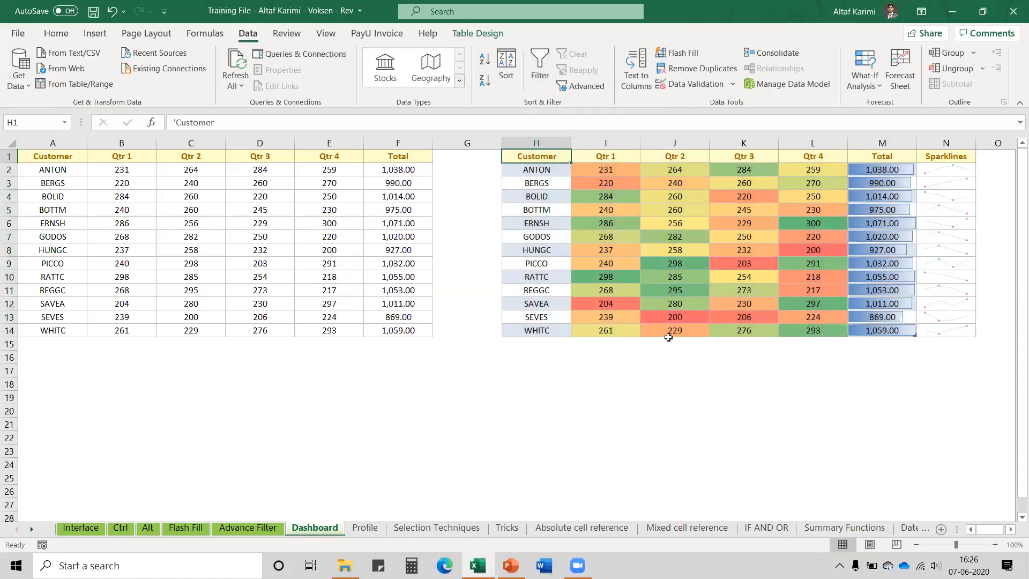
left_click(468, 34)
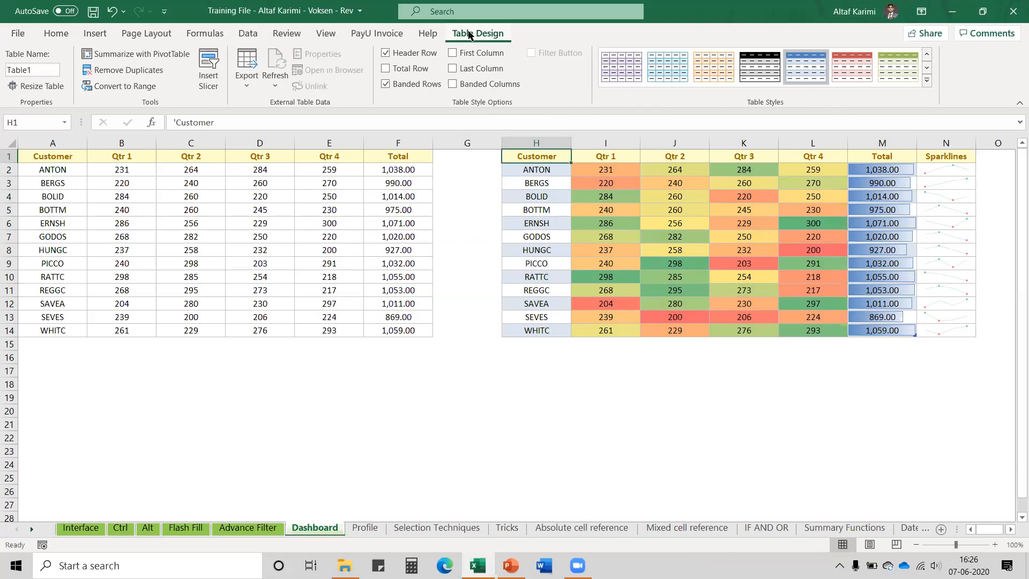
Insert a slicer for the table's Customer field
left_click(216, 84)
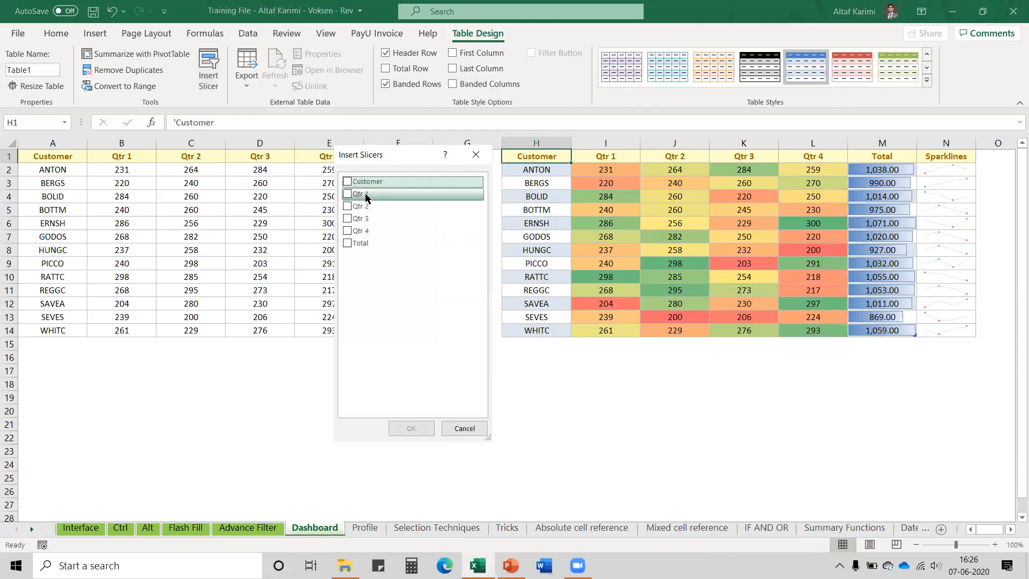
left_click(347, 182)
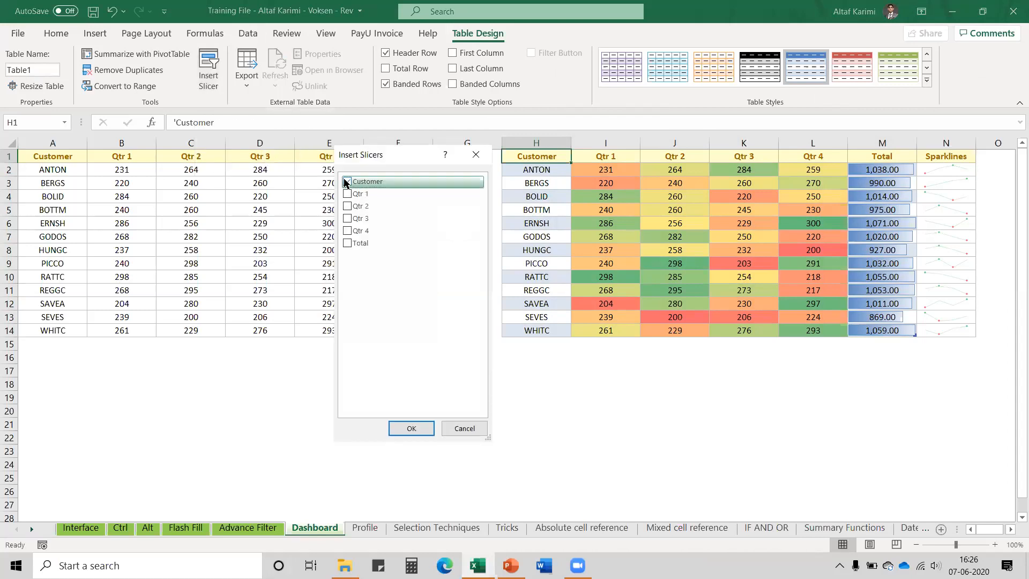
left_click(403, 427)
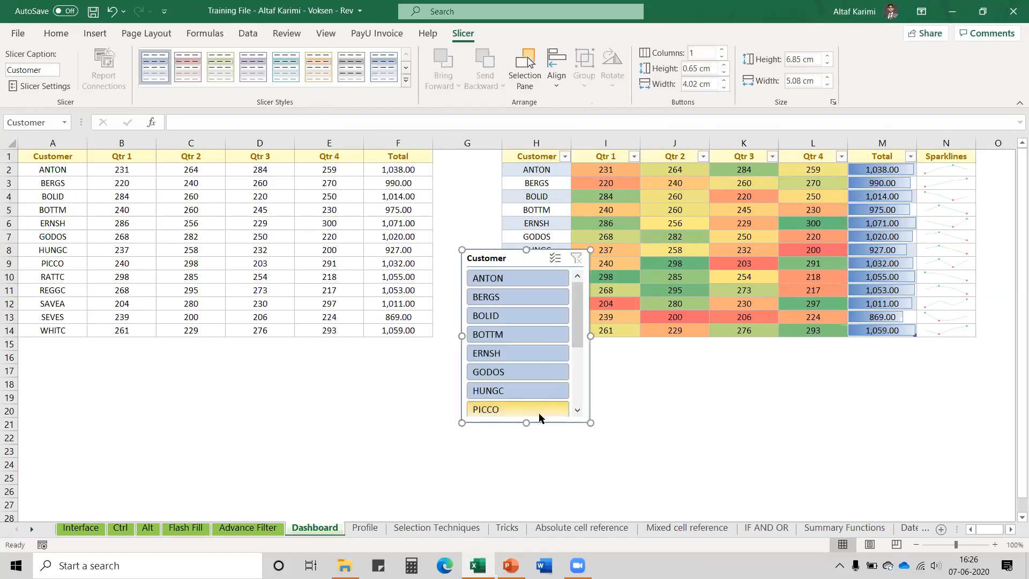
Make the Customer slicer taller and narrower and place it right of the table over columns O–Q
left_click_drag(528, 423, 527, 485)
left_click_drag(594, 372, 570, 370)
left_click_drag(515, 486, 515, 506)
left_click_drag(447, 168, 447, 169)
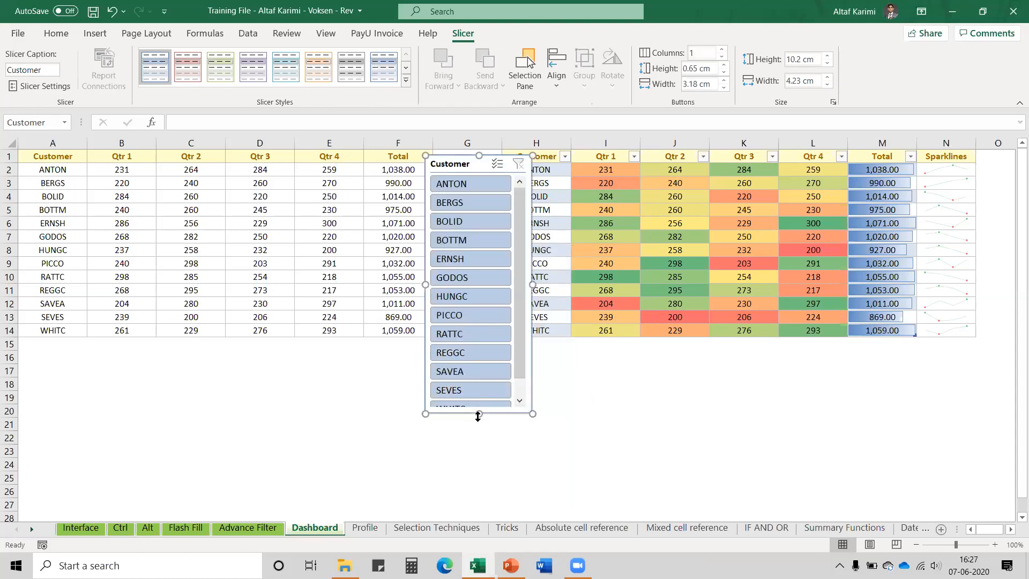
mouse_move(479, 414)
left_mouse_down()
mouse_move(478, 439)
mouse_move(477, 424)
left_mouse_up()
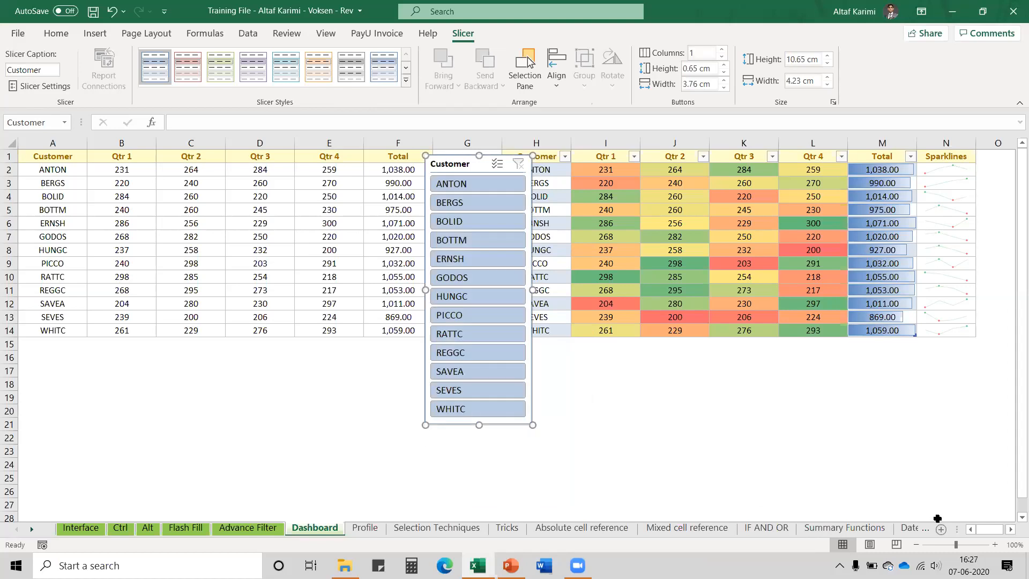
left_click(1011, 529)
left_click(1011, 529)
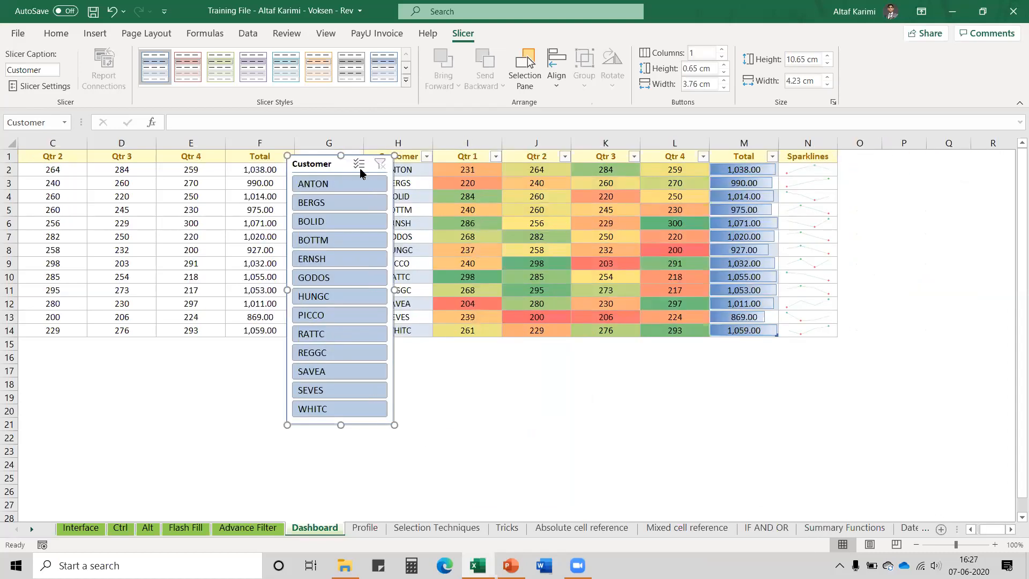
left_click_drag(302, 163, 871, 157)
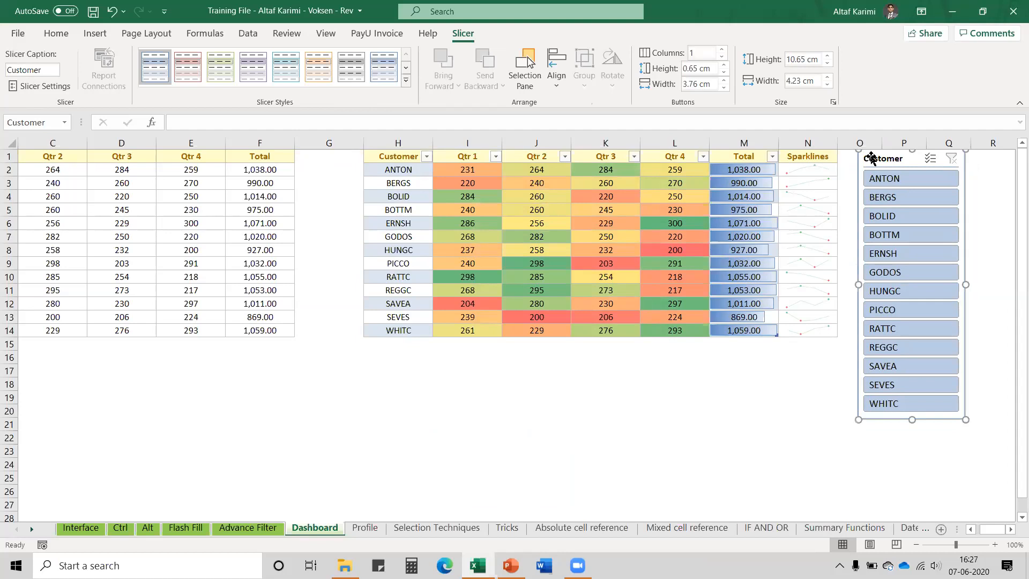
Filter the slicer to BOLID, GODOS and SAVEA after trying ANTON and BERGS individually
left_click(899, 181)
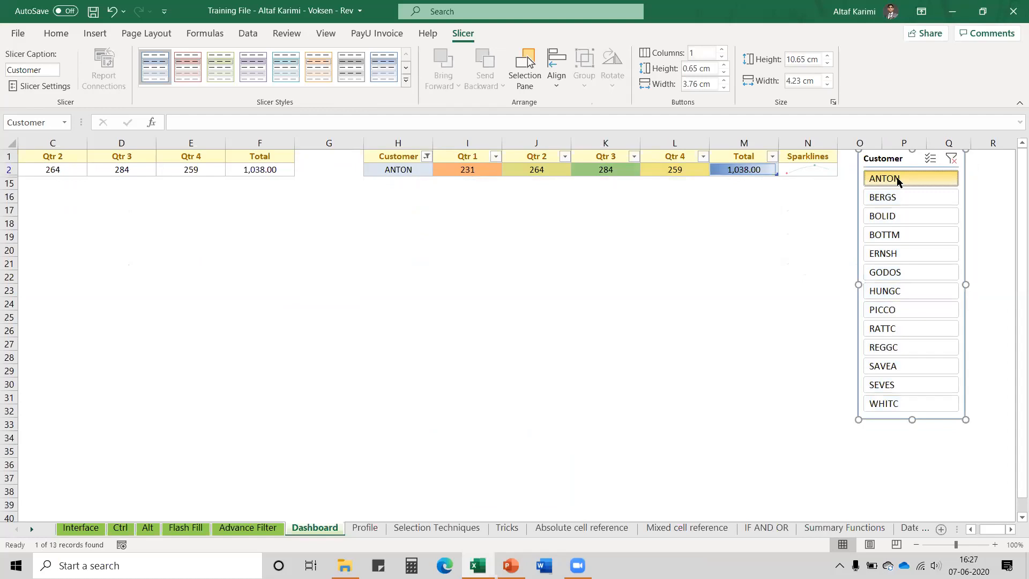
left_click(896, 195)
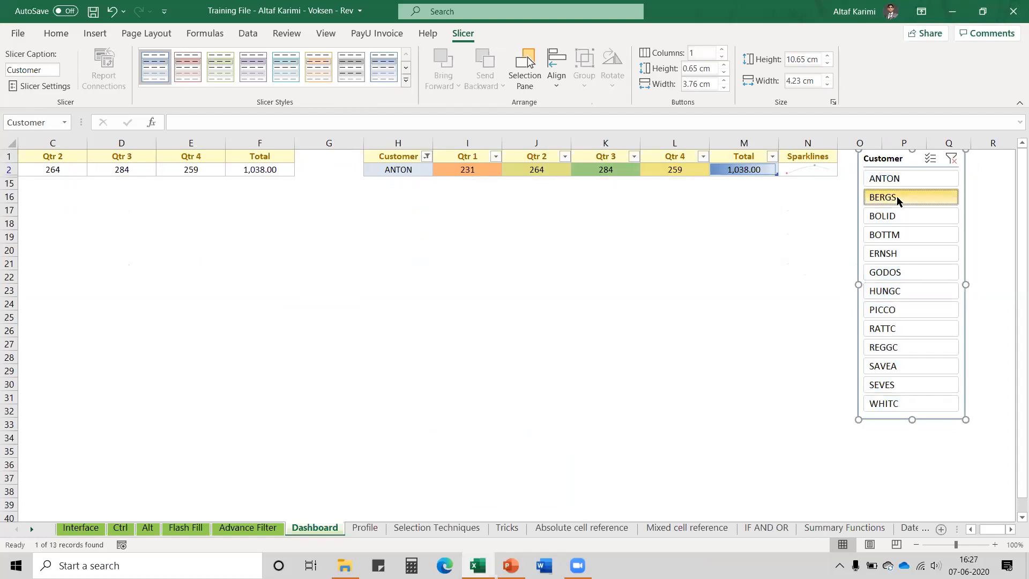
left_click(897, 215)
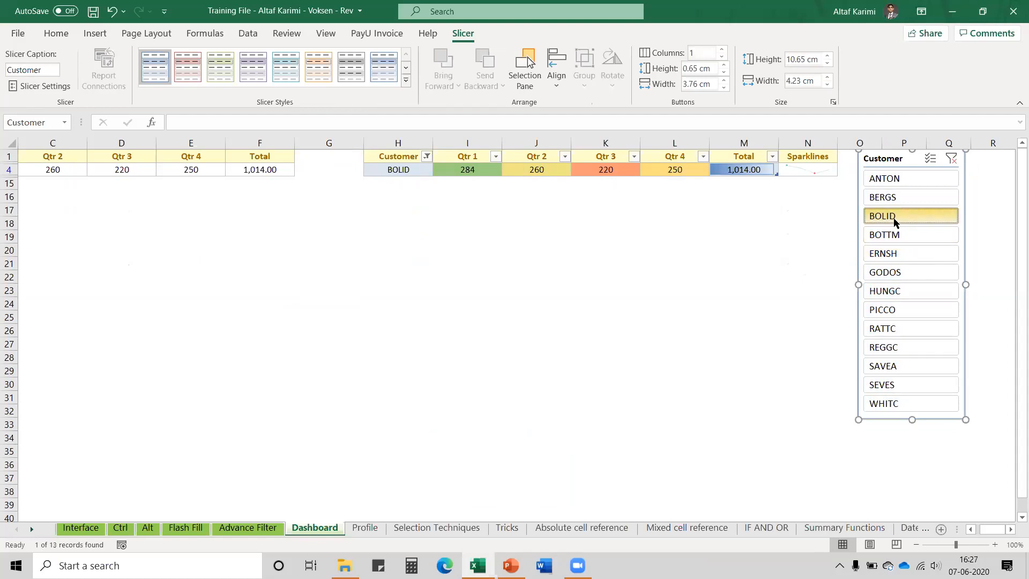
left_click(894, 273, "ctrl")
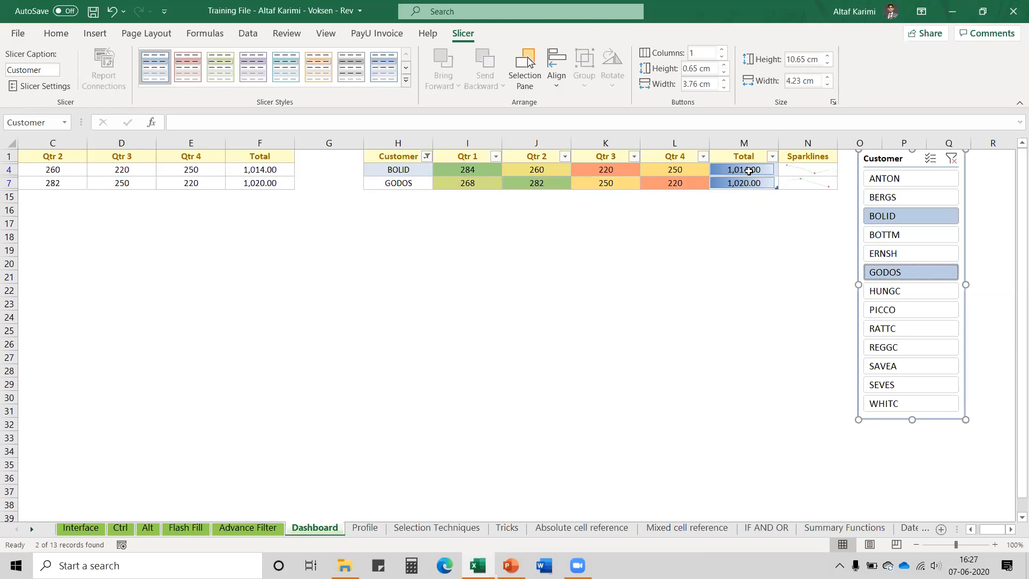
left_click(596, 171)
left_click(668, 184)
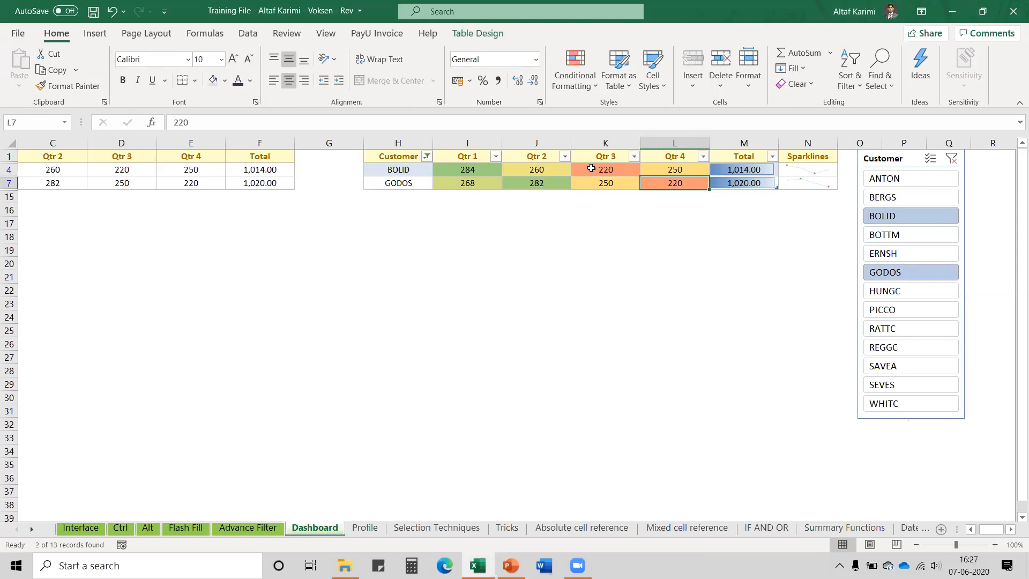
left_click(476, 167)
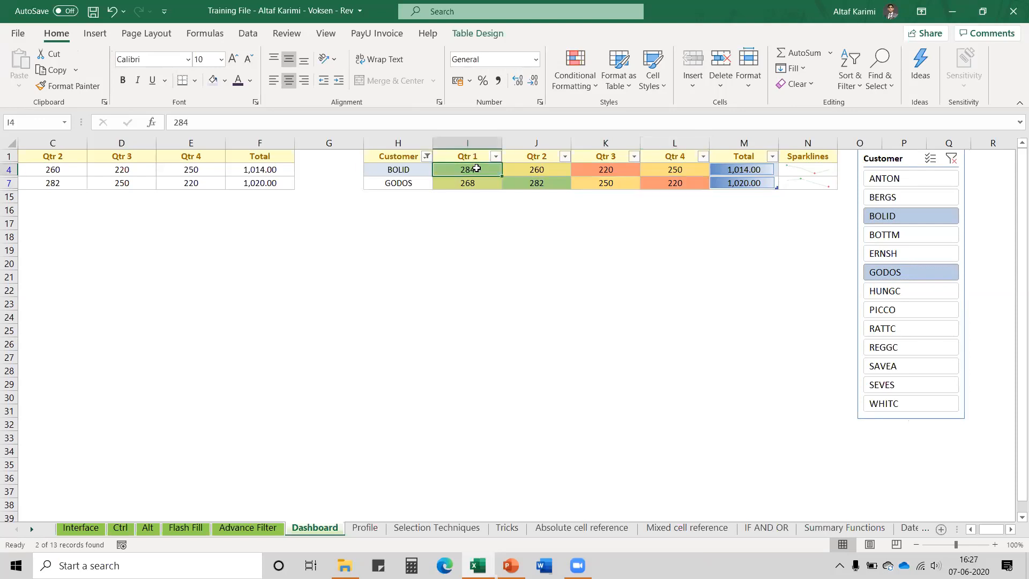
left_click(522, 183)
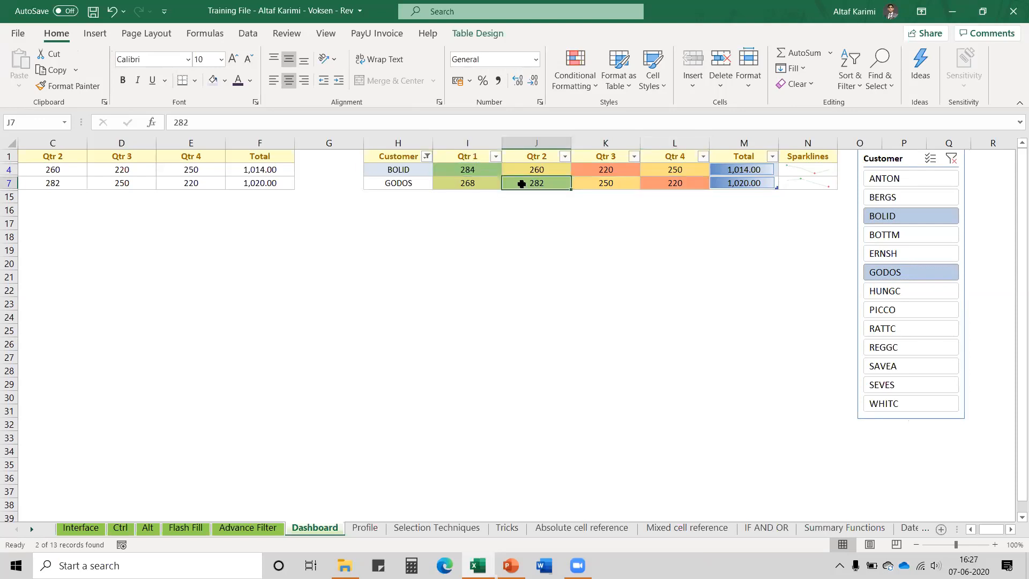
left_click(915, 366, "ctrl")
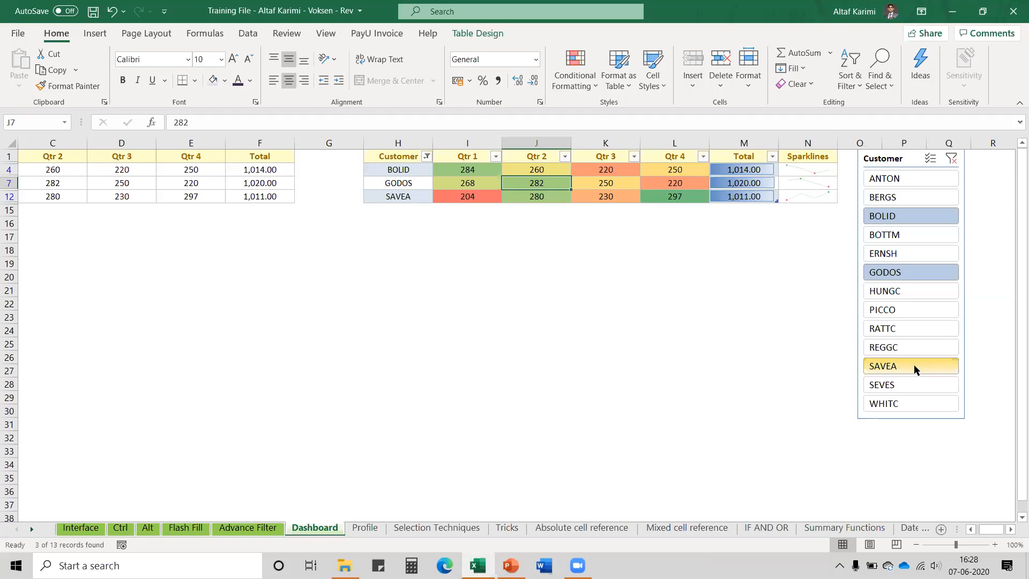
Narrow columns G and O so the tables and Customer slicer sit closer together
left_click(971, 529)
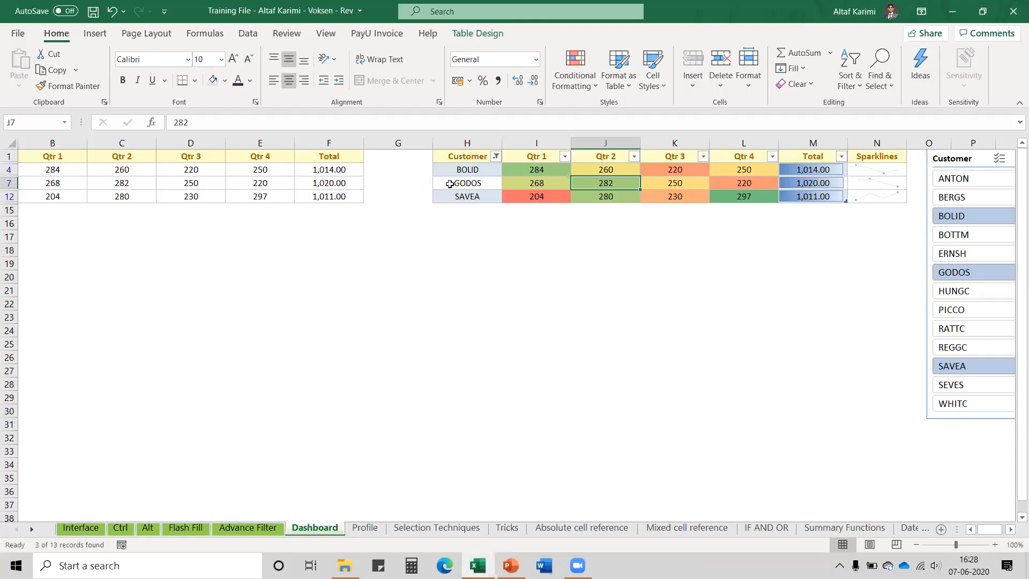
left_click_drag(433, 143, 402, 142)
mouse_move(919, 143)
left_mouse_down()
mouse_move(905, 143)
mouse_move(928, 159)
mouse_move(918, 159)
left_mouse_up()
left_click(952, 158)
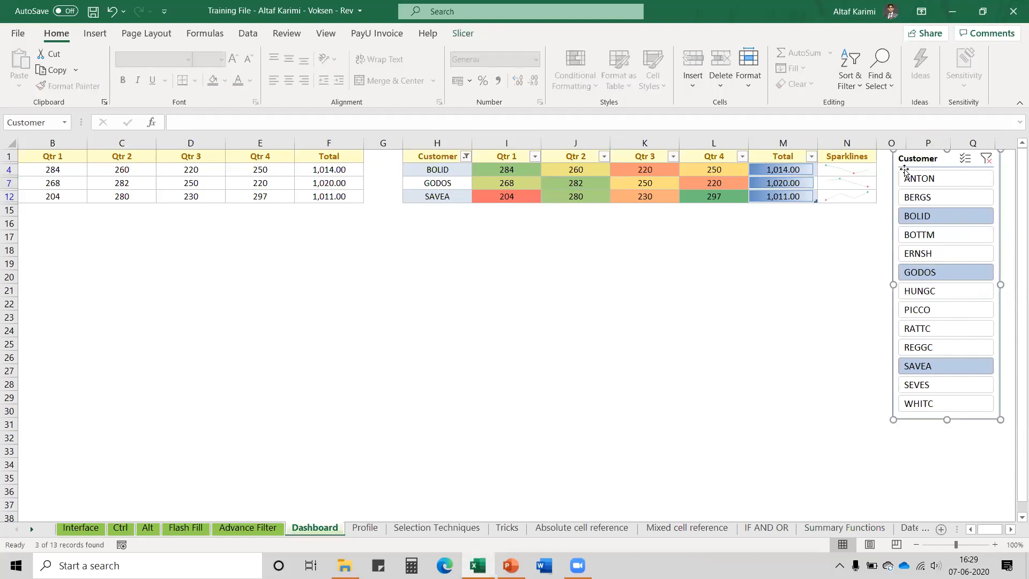
left_click(454, 173)
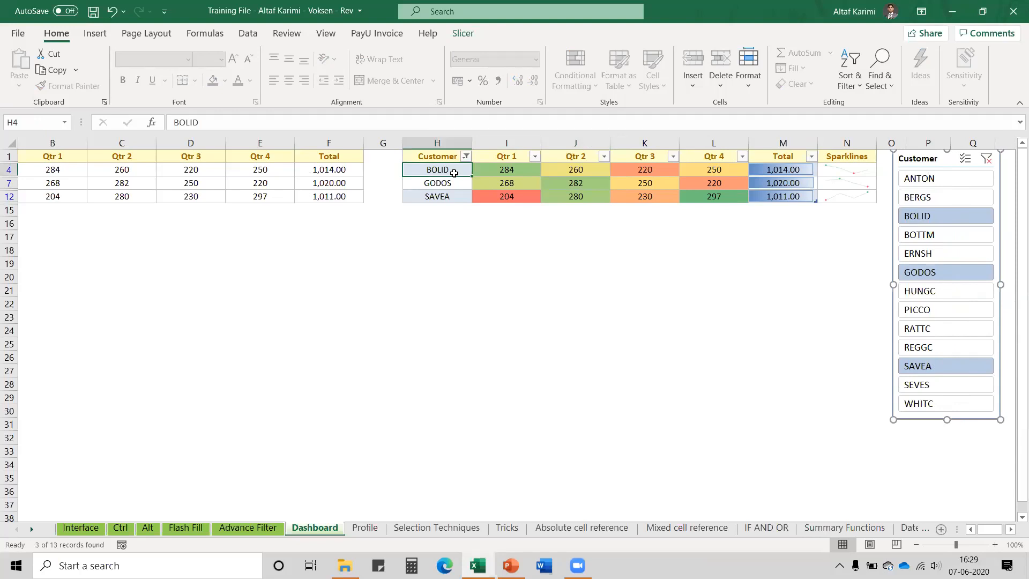
left_click(72, 159)
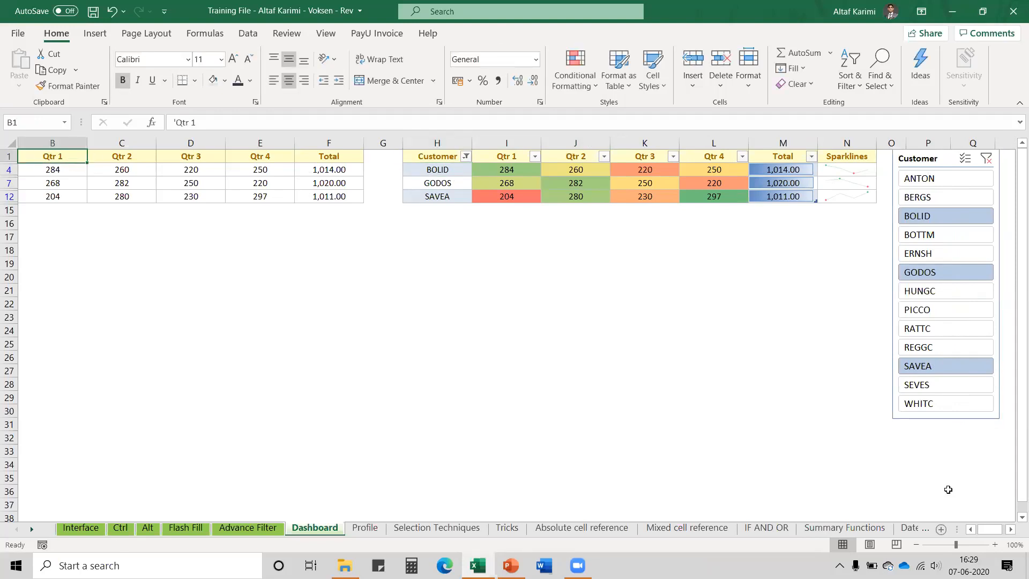
left_click(970, 529)
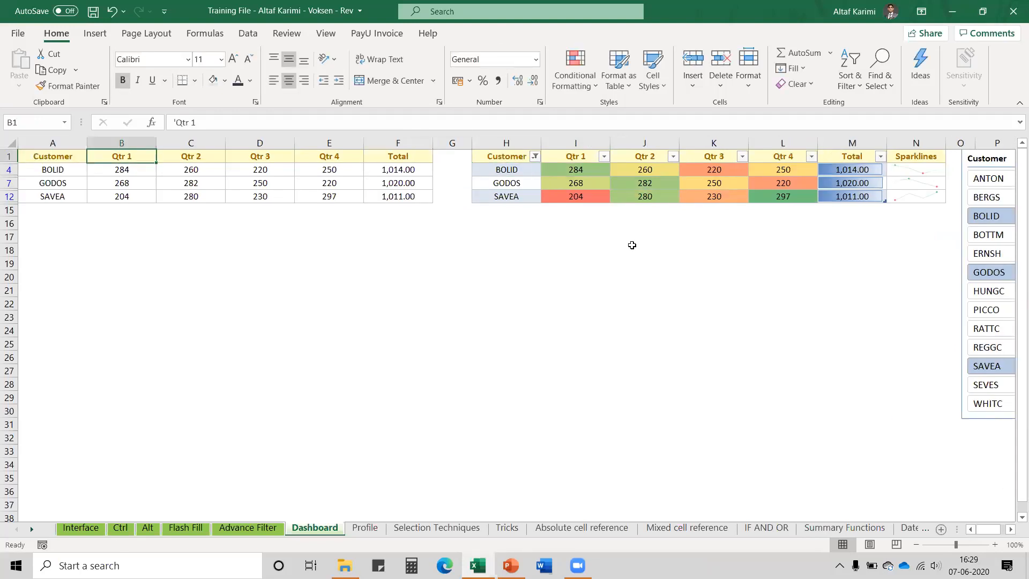